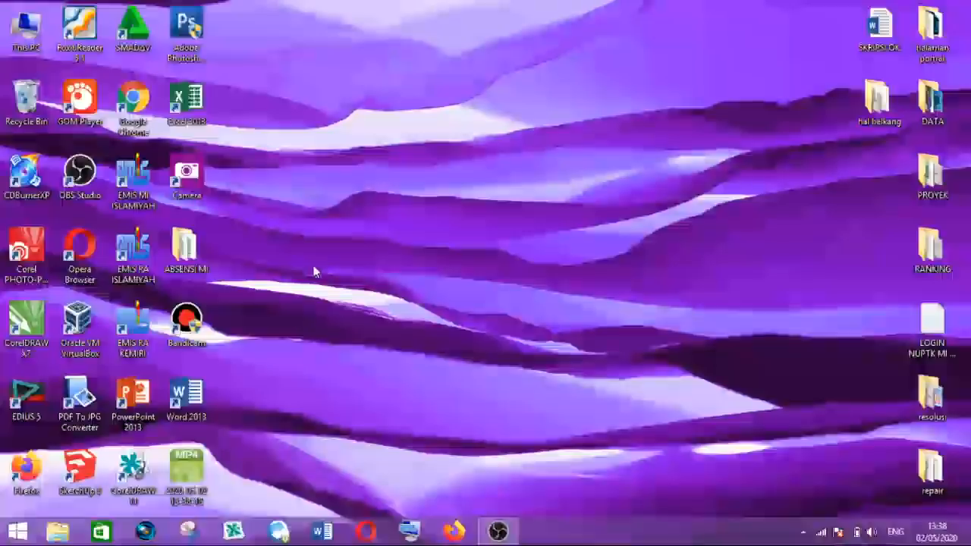
# - Launch Word 2013 and start a new blank document
pyautogui.doubleClick(196, 394)
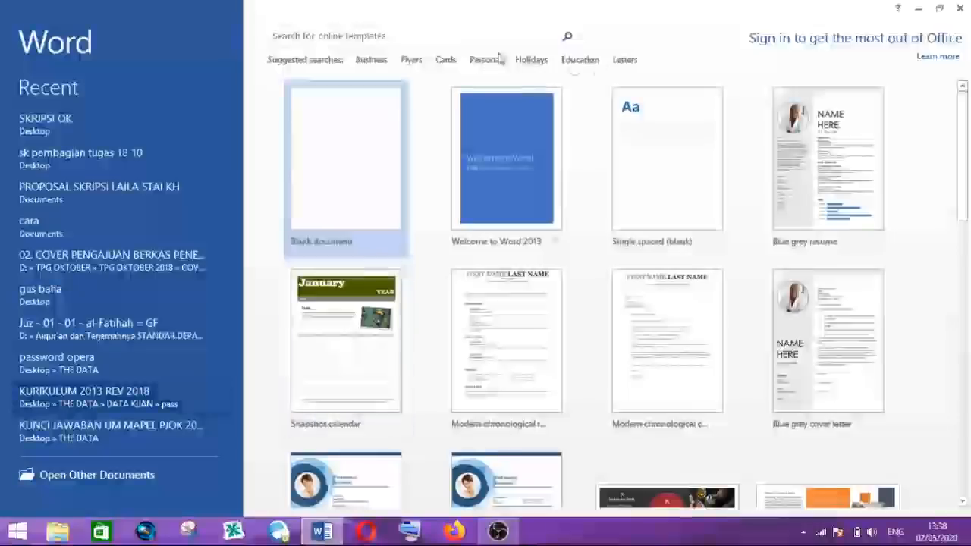
pyautogui.click(337, 211)
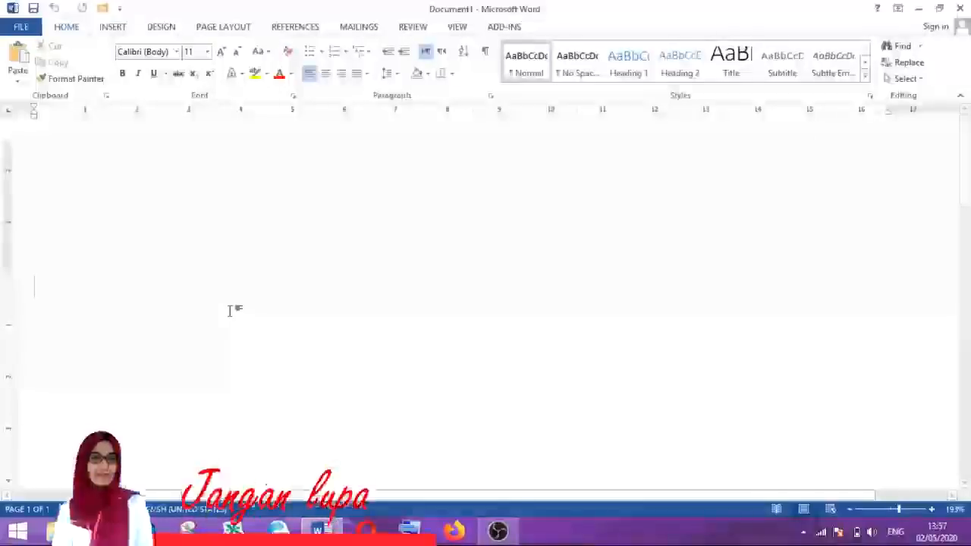
# - Type the paragraph "Dalam tutorial ini akan saya bagi menjadi beberapa sesi. Sesi pertama memformat teks. Sesi kedua membuat tabel. Sesi ketiga menyisipkan gambar."
pyautogui.write('dalam tu')
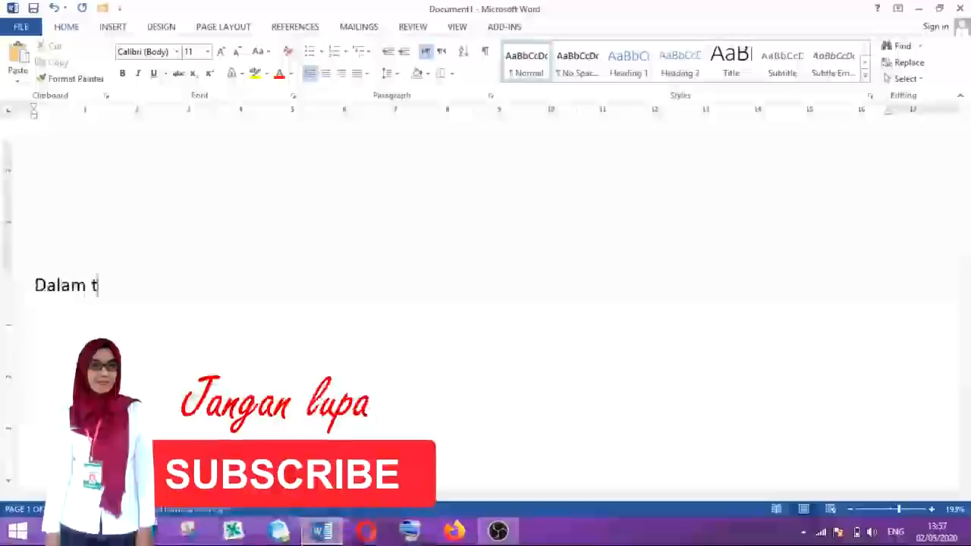
pyautogui.write('torial')
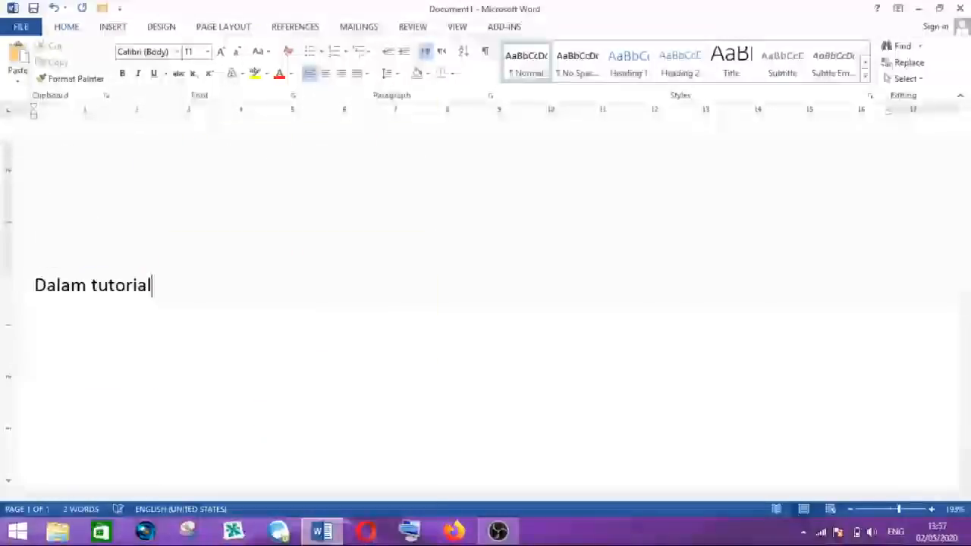
pyautogui.write(' ini akan')
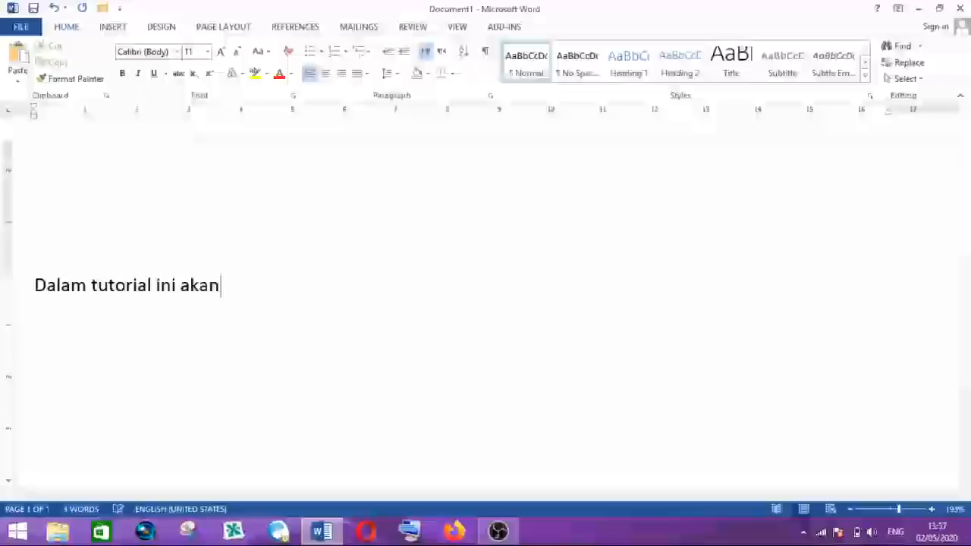
pyautogui.write(' saya bagi m')
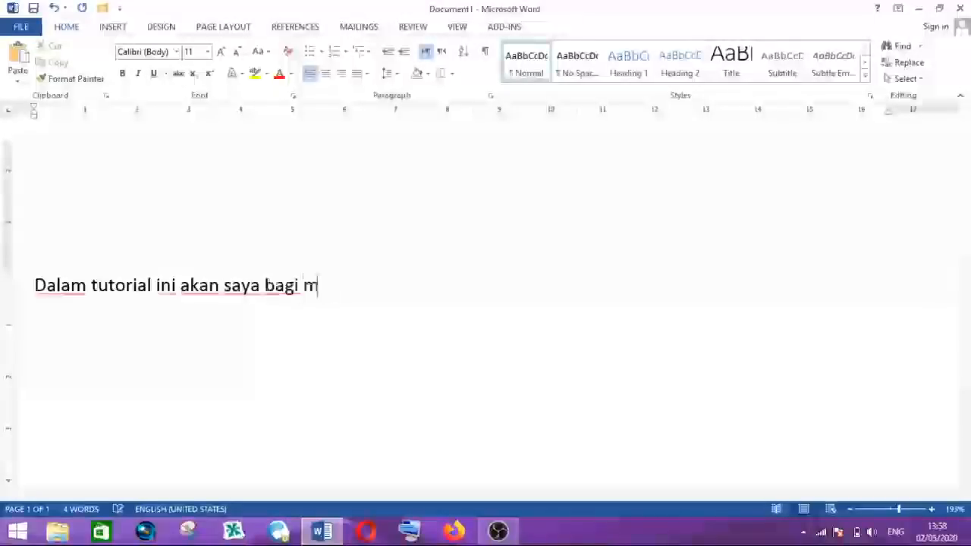
pyautogui.write('enjadi bebe')
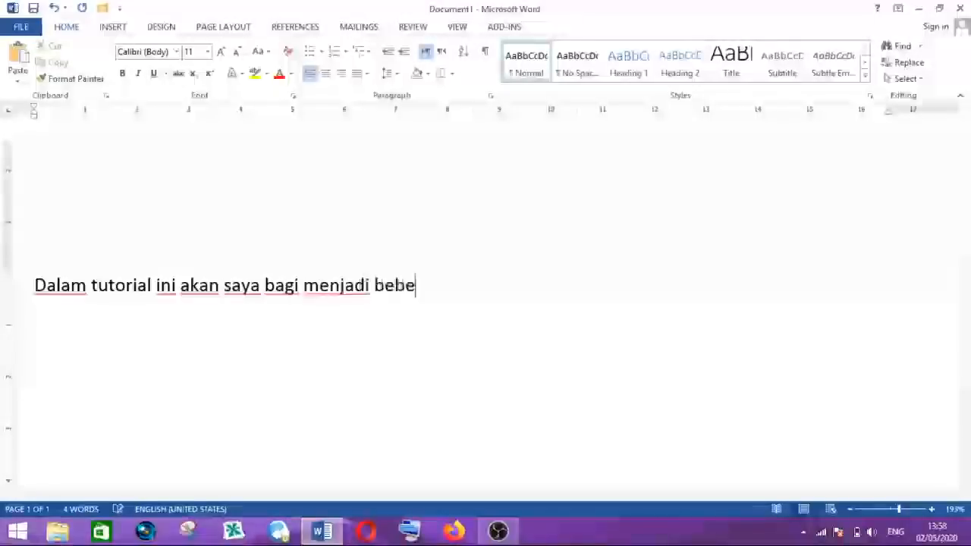
pyautogui.write('rapa sesi')
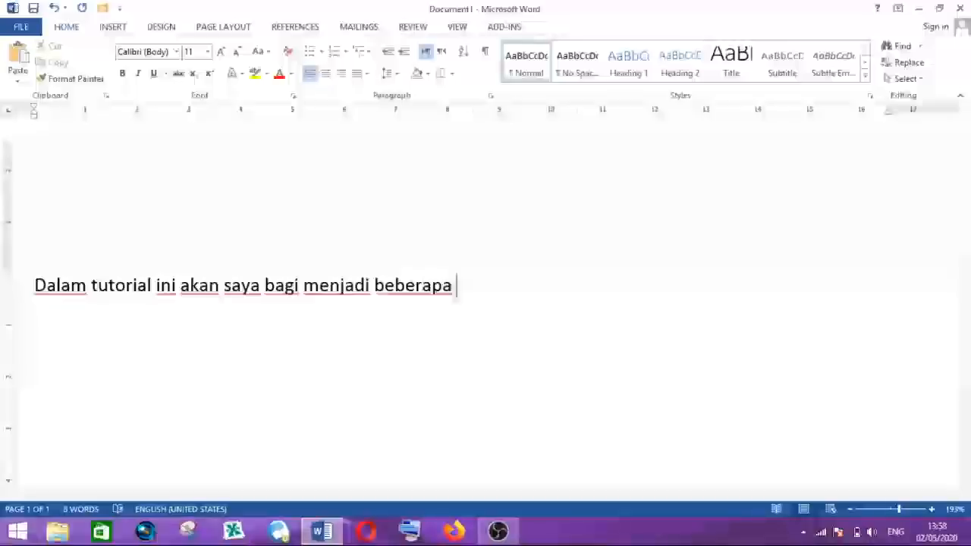
pyautogui.write('.')
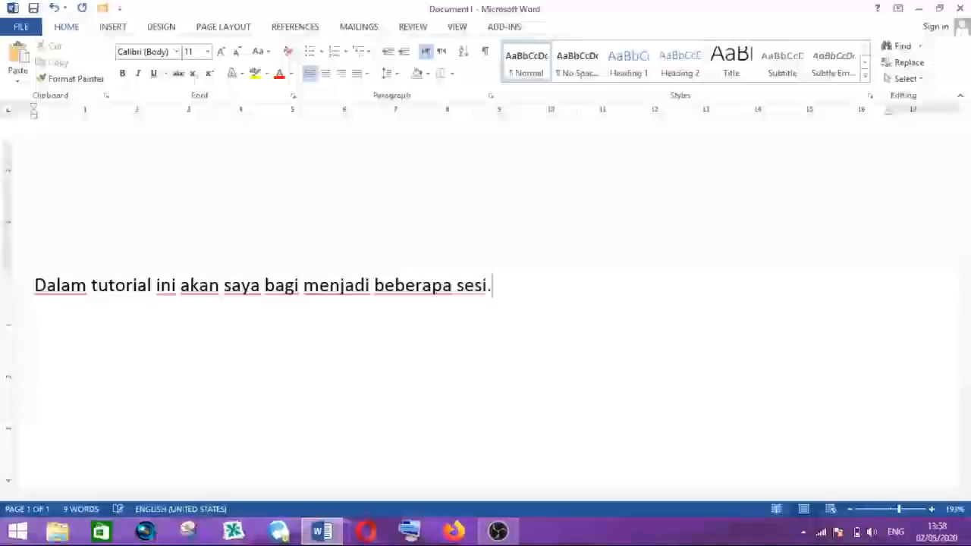
pyautogui.write(' sesi perta')
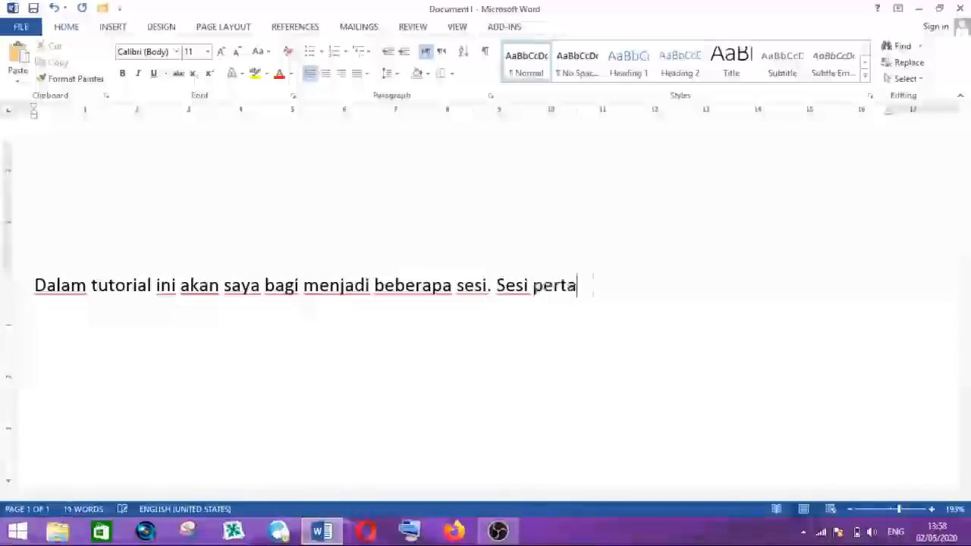
pyautogui.write('ma ')
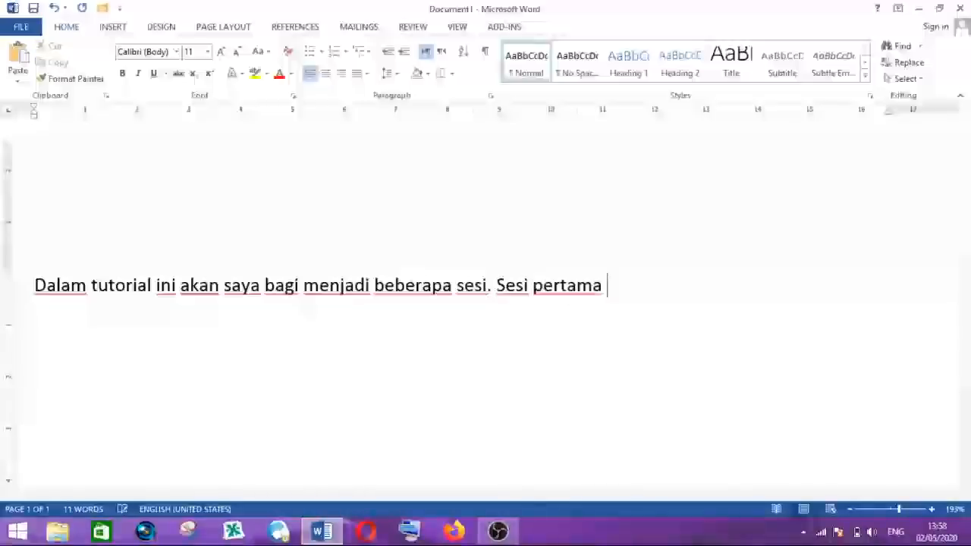
pyautogui.write('memform')
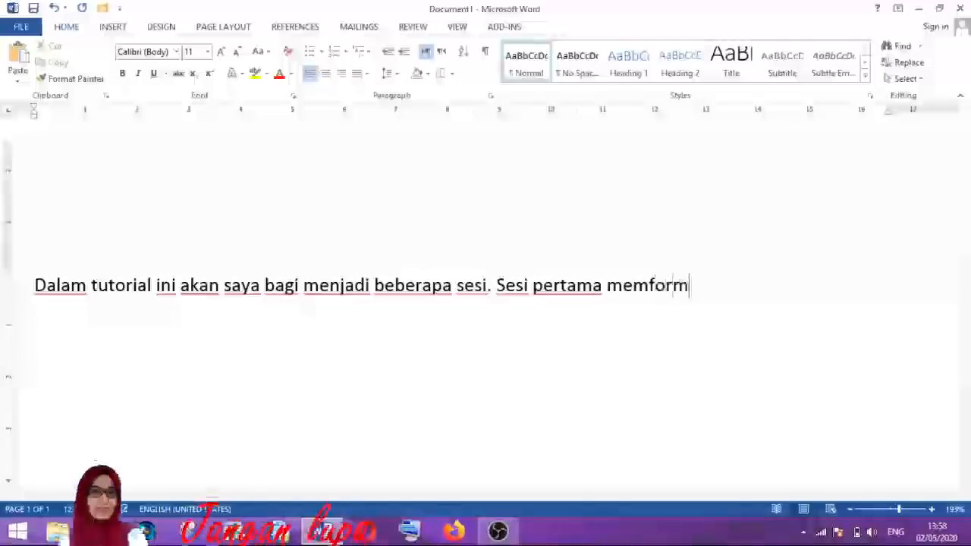
pyautogui.write('at teks')
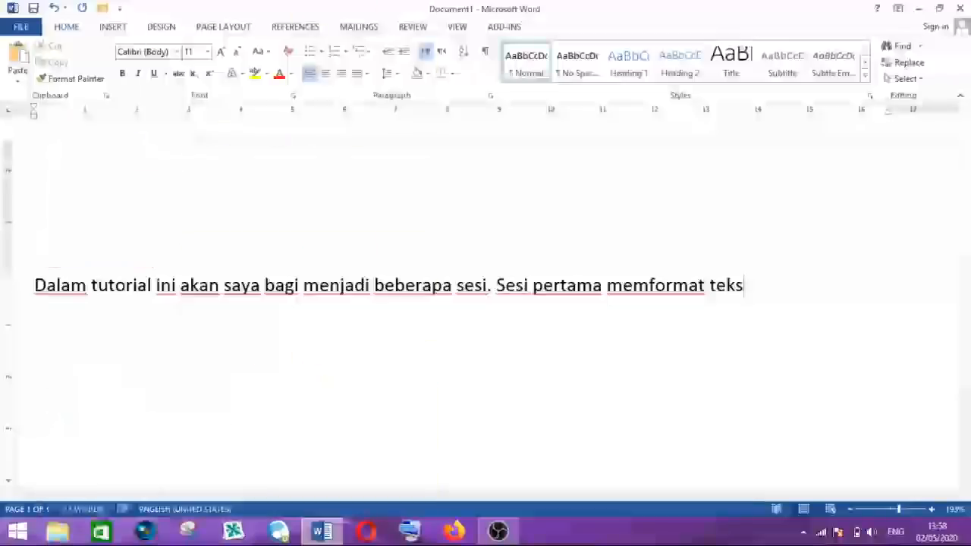
pyautogui.write('. sesi')
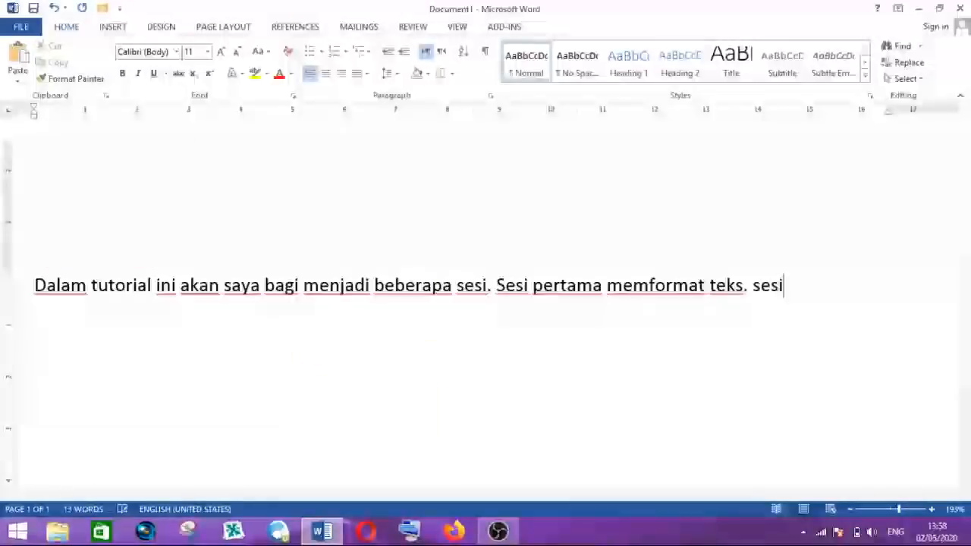
pyautogui.write(' kedua ')
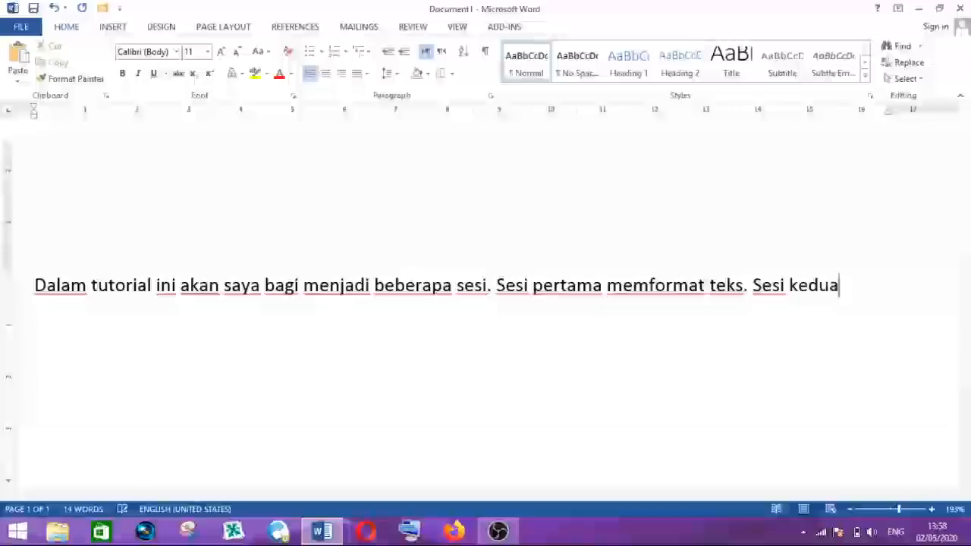
pyautogui.write('m')
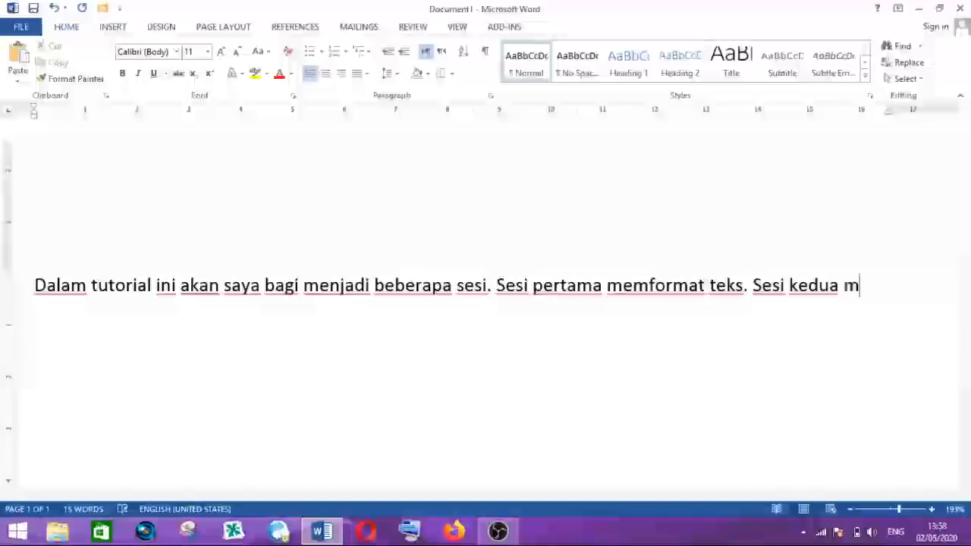
pyautogui.write('emb')
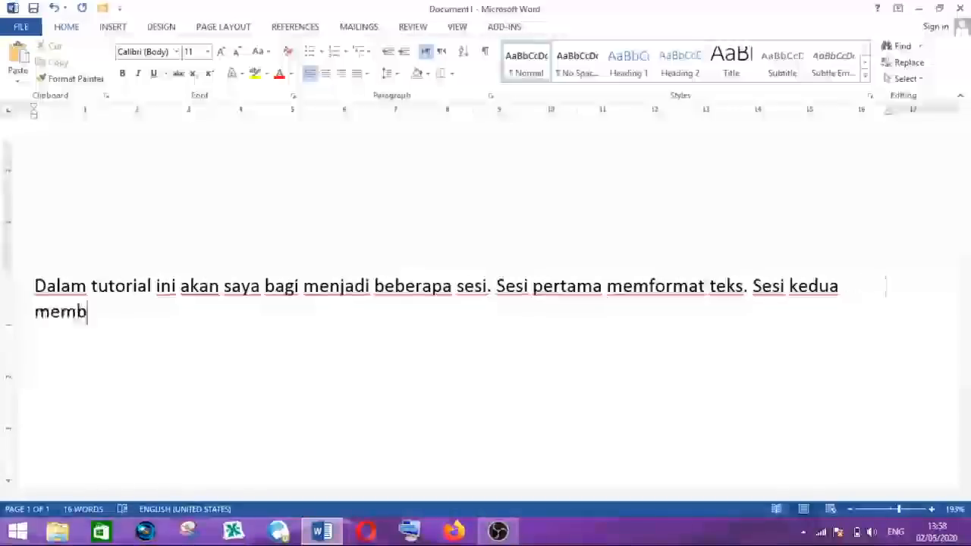
pyautogui.write('uat tabe')
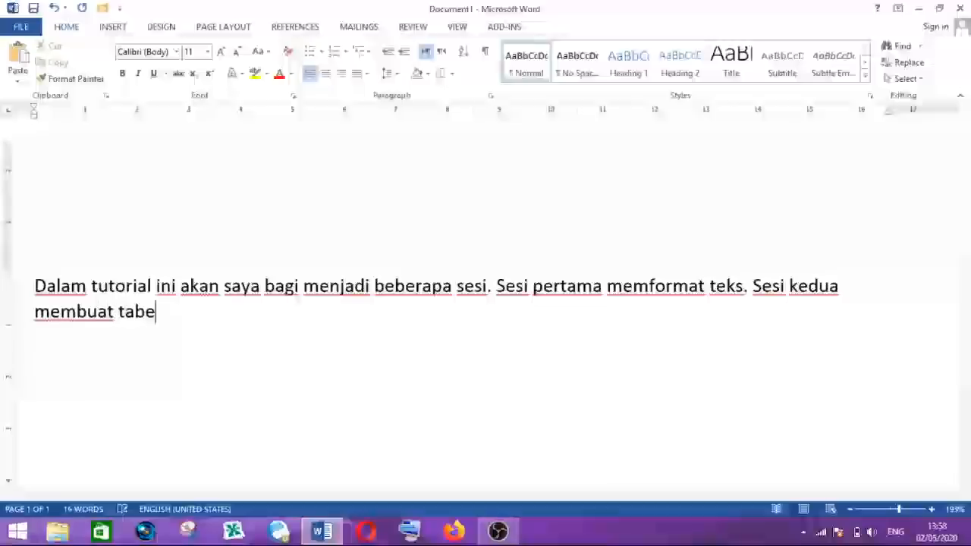
pyautogui.write('l. sesi ketiga menyisipkan gambar.')
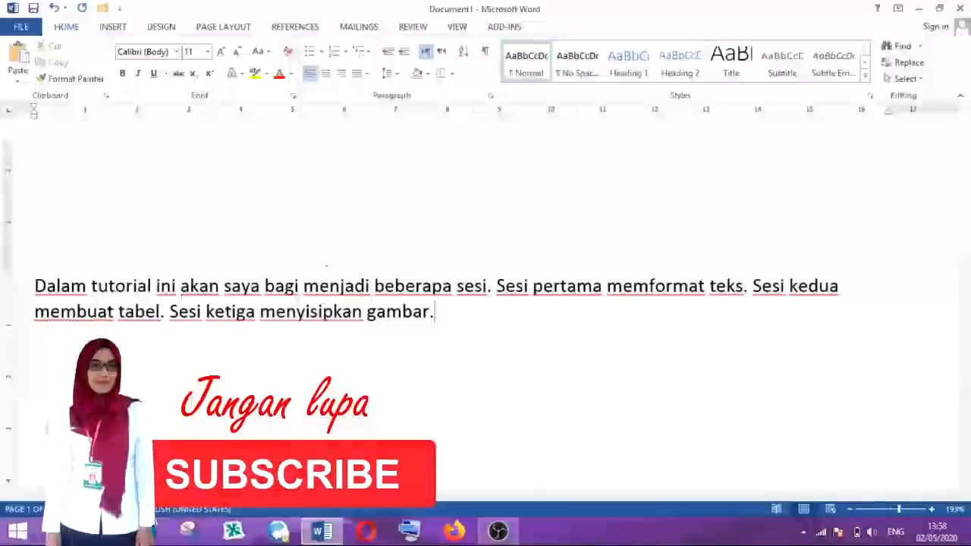
# - Select the whole paragraph and center-align it
pyautogui.click(304, 287)
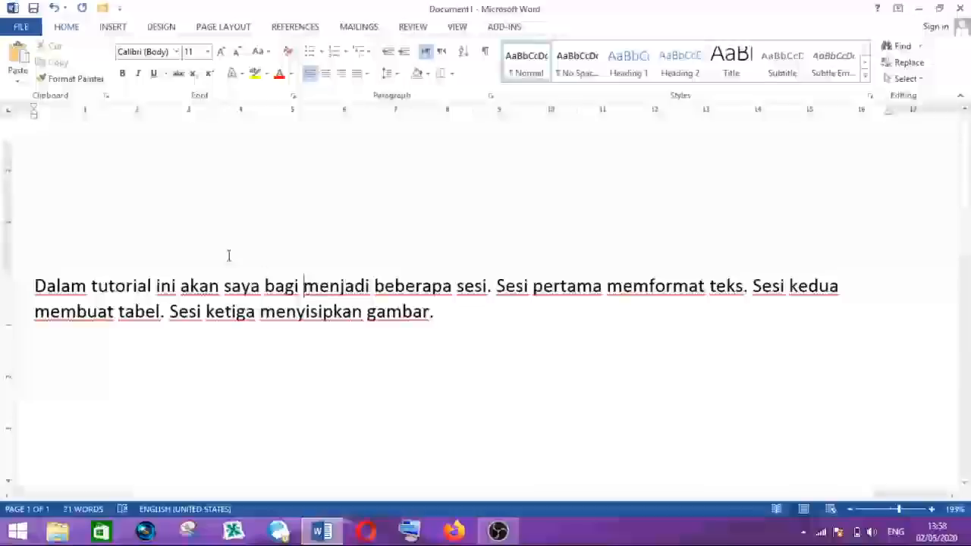
pyautogui.moveTo(35, 286); pyautogui.dragTo(439, 313)
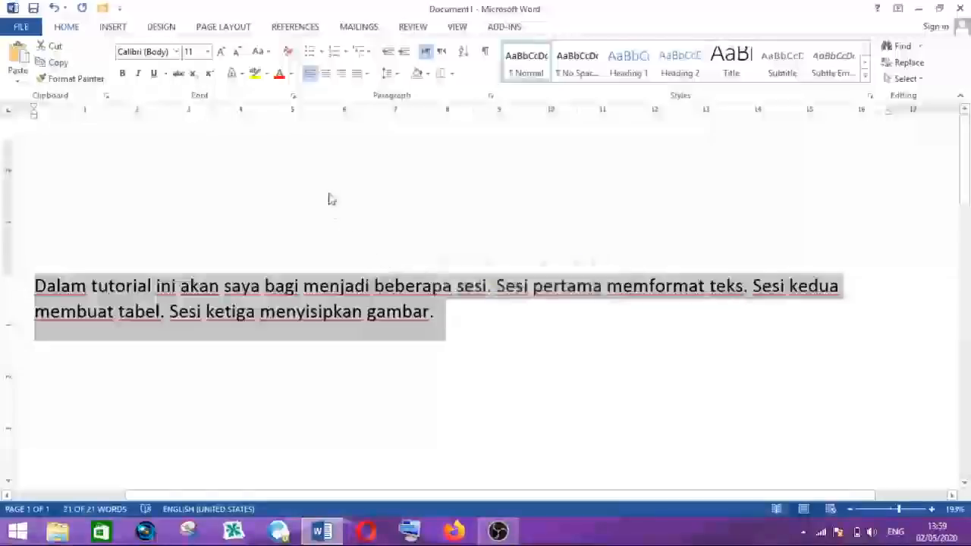
pyautogui.click(326, 74)
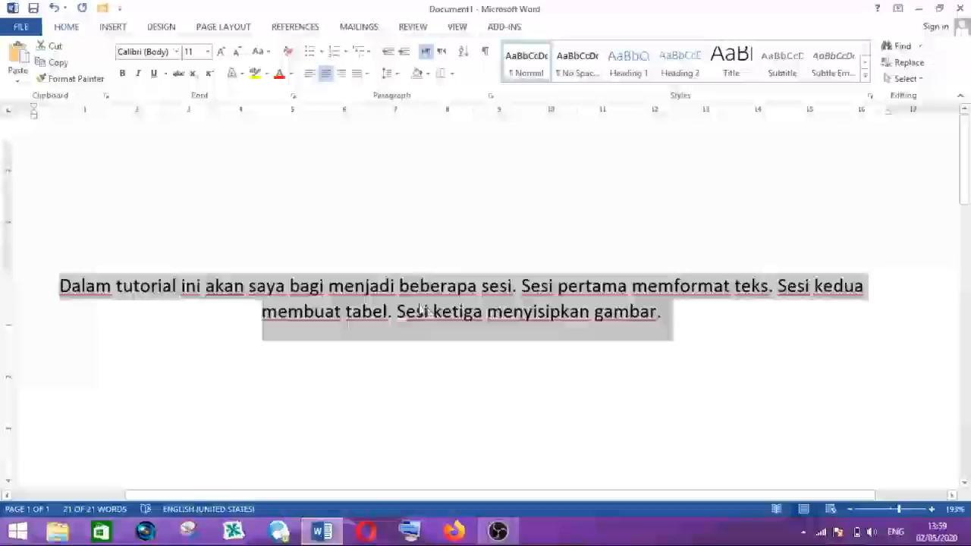
# - Set the paragraph back to left alignment
pyautogui.click(420, 306)
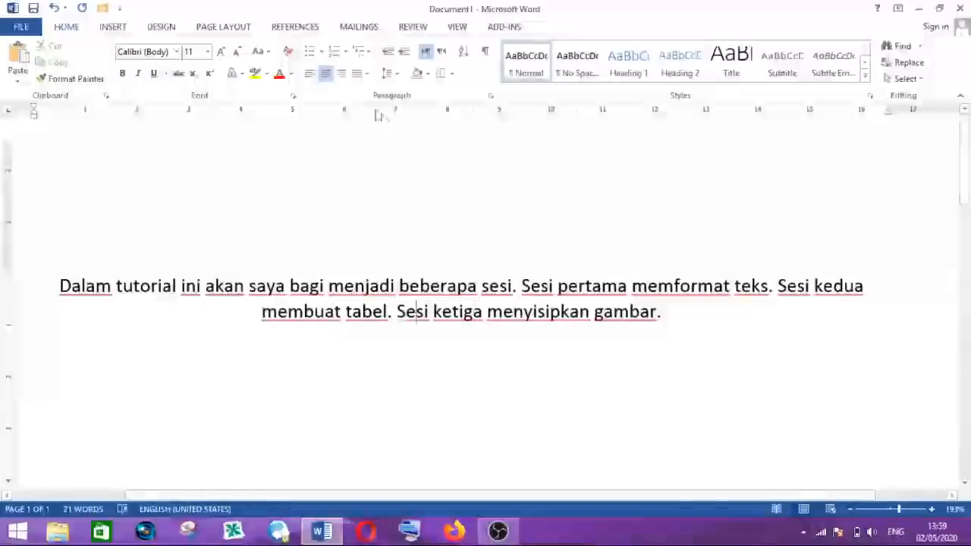
pyautogui.click(310, 76)
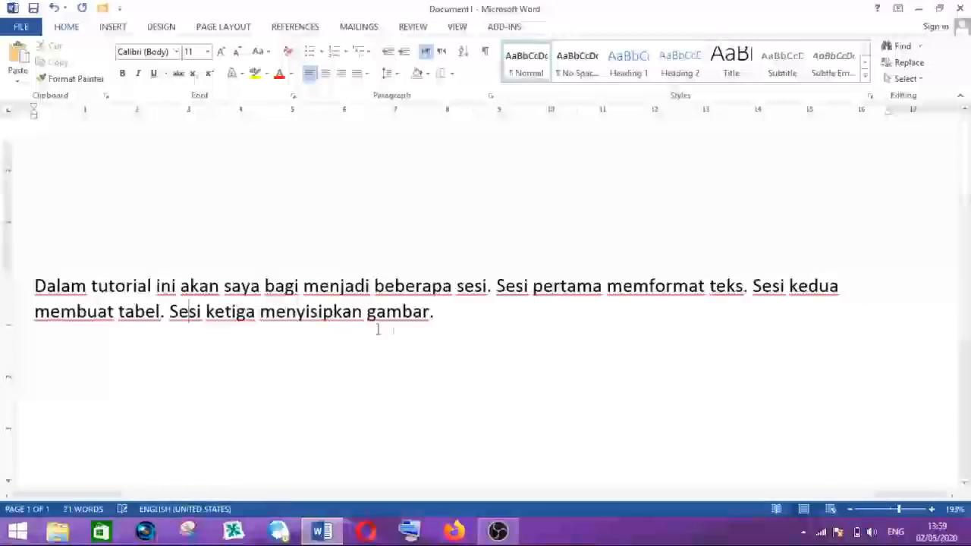
# - Select the entire paragraph again and apply center alignment
pyautogui.click(305, 287)
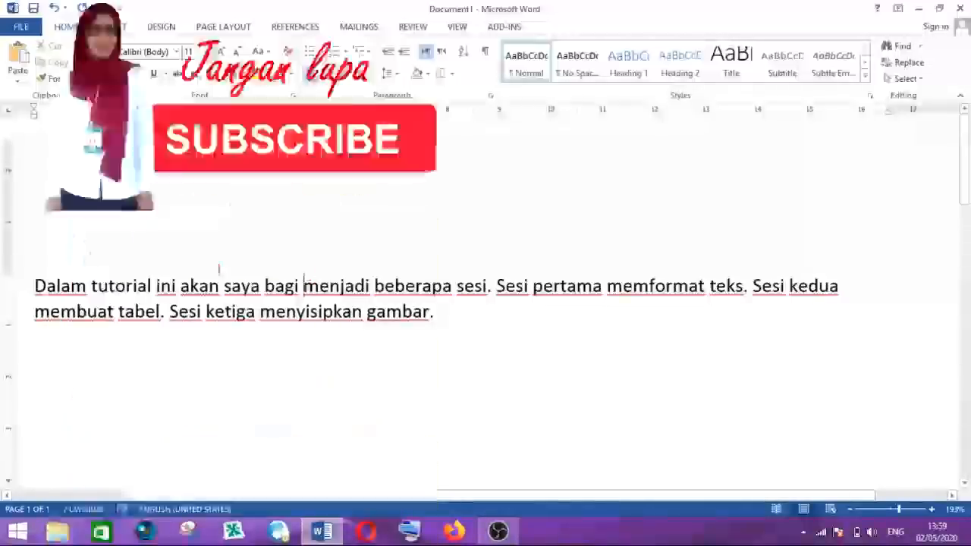
pyautogui.moveTo(35, 287); pyautogui.dragTo(444, 319)
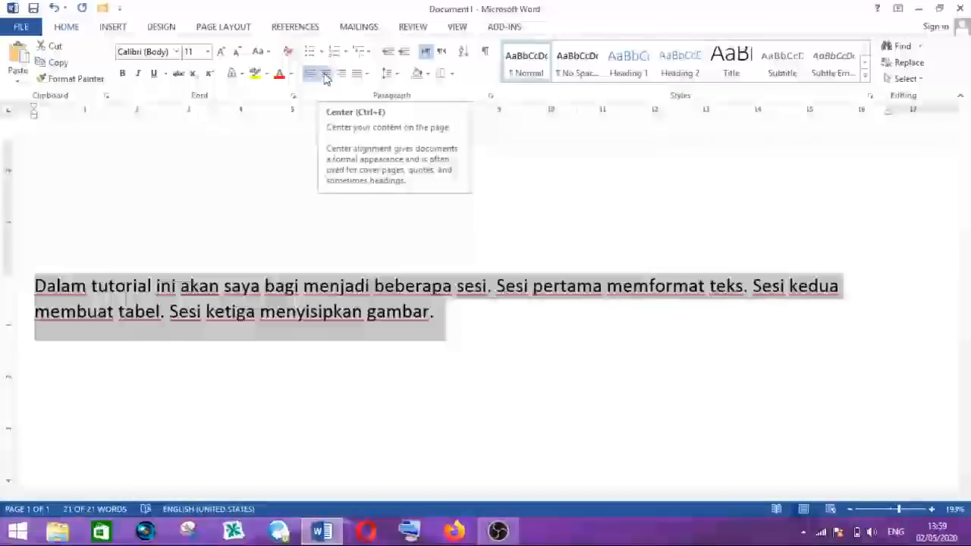
pyautogui.click(325, 74)
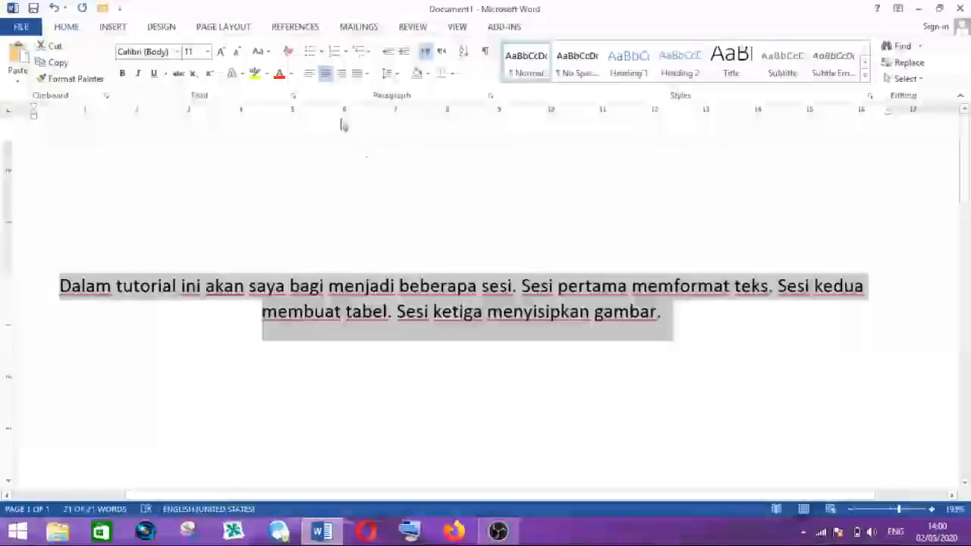
# - Return the paragraph to left alignment and deselect the text
pyautogui.click(310, 74)
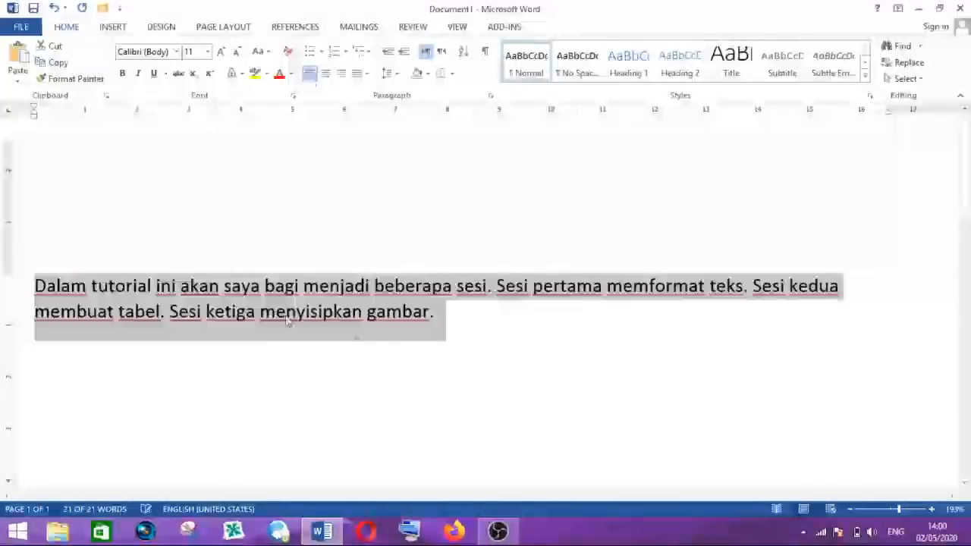
pyautogui.click(199, 287)
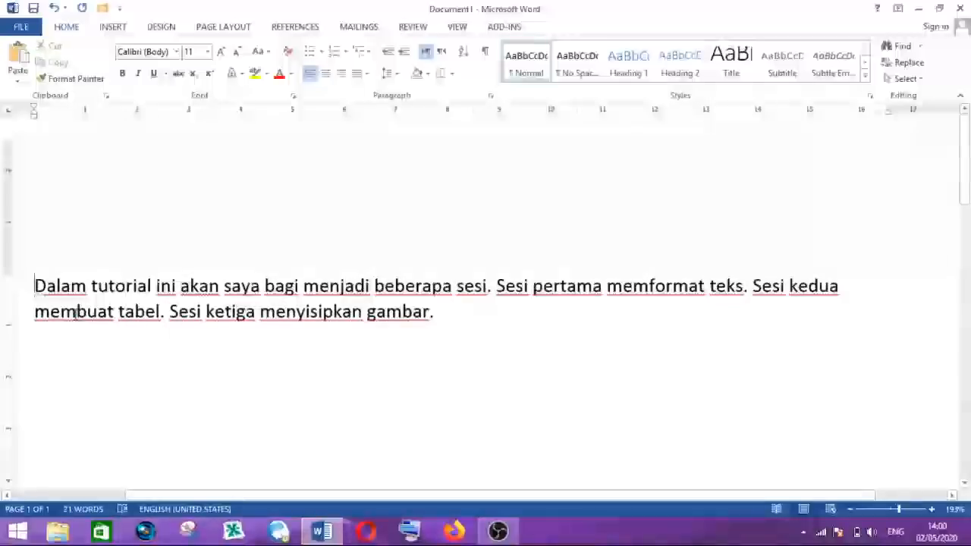
# - Select the whole paragraph and align it to the right
pyautogui.moveTo(36, 286); pyautogui.dragTo(439, 313)
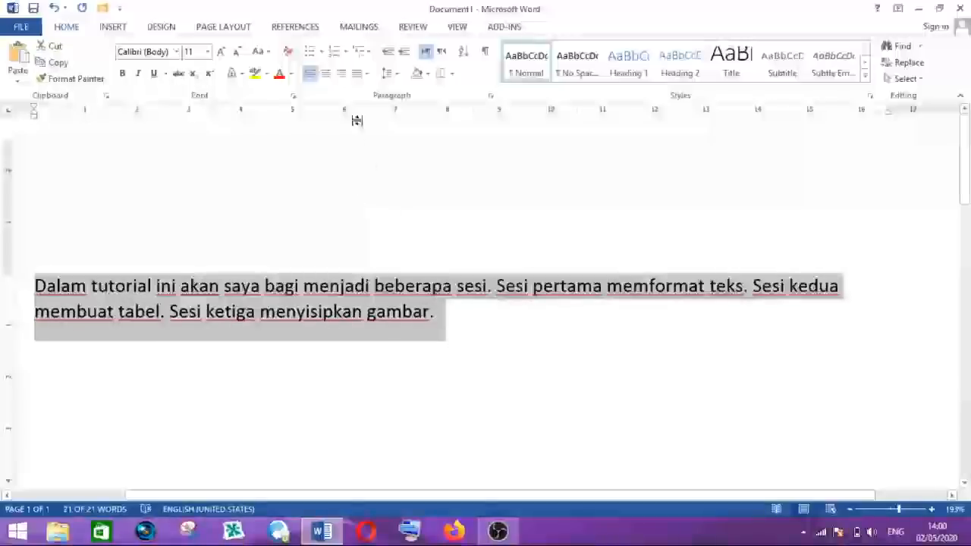
pyautogui.click(342, 75)
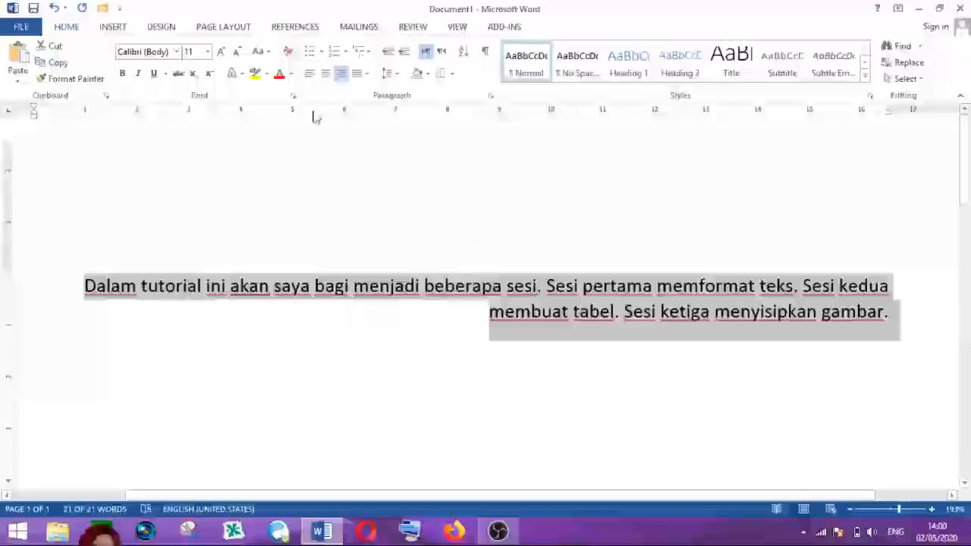
# - Restore left alignment to the paragraph and deselect it
pyautogui.click(310, 75)
pyautogui.click(189, 284)
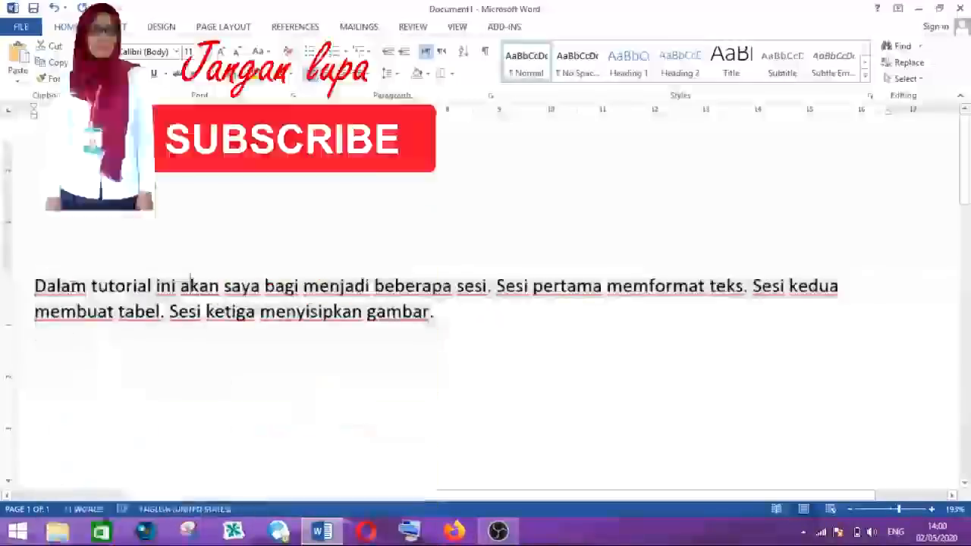
# - Select the entire paragraph once more, right-align it, and deselect the text
pyautogui.moveTo(35, 289); pyautogui.dragTo(434, 317)
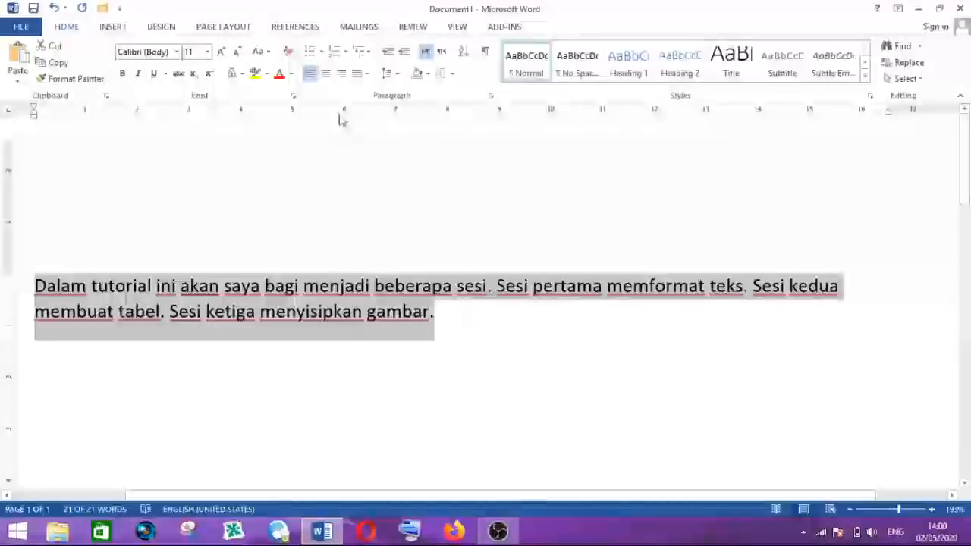
pyautogui.click(341, 75)
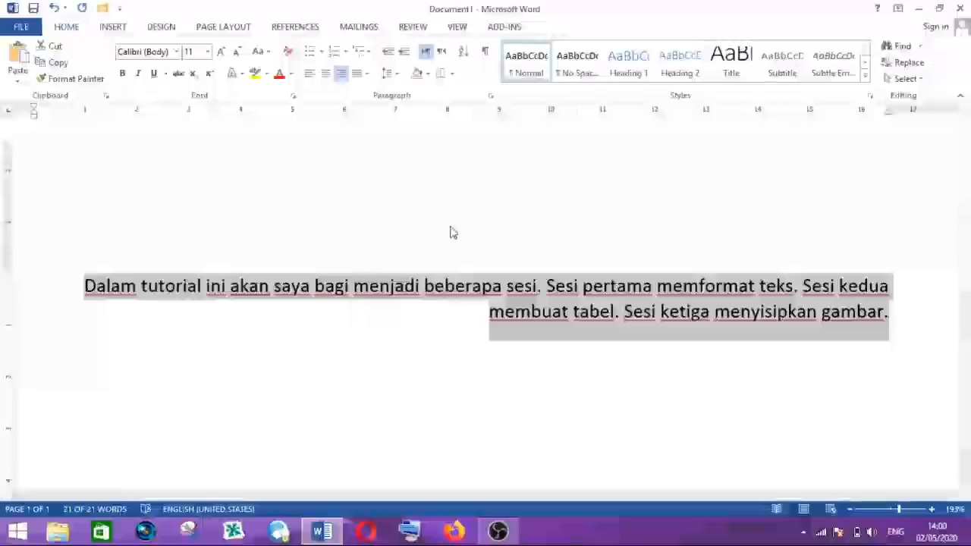
pyautogui.click(515, 311)
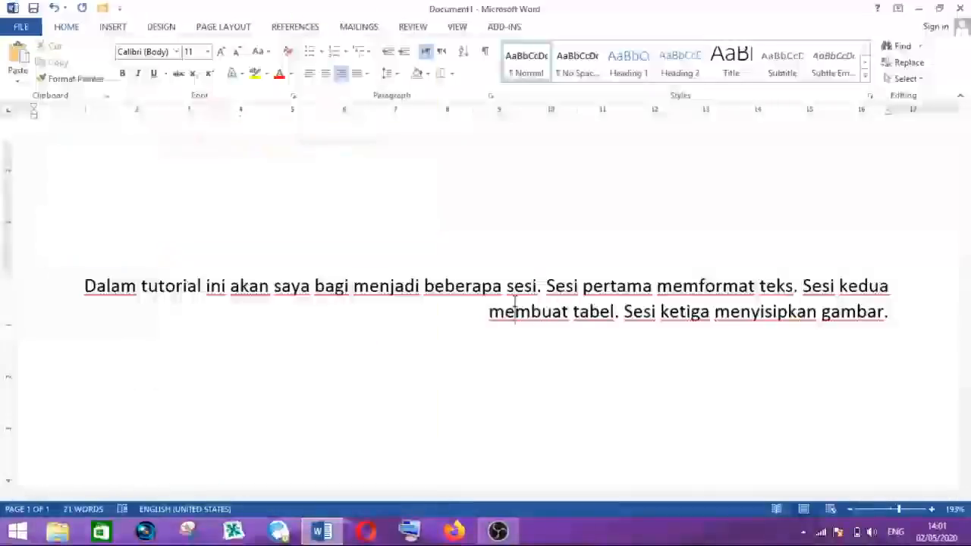
# - Place the cursor in the paragraph and set its alignment back to left
pyautogui.click(538, 288)
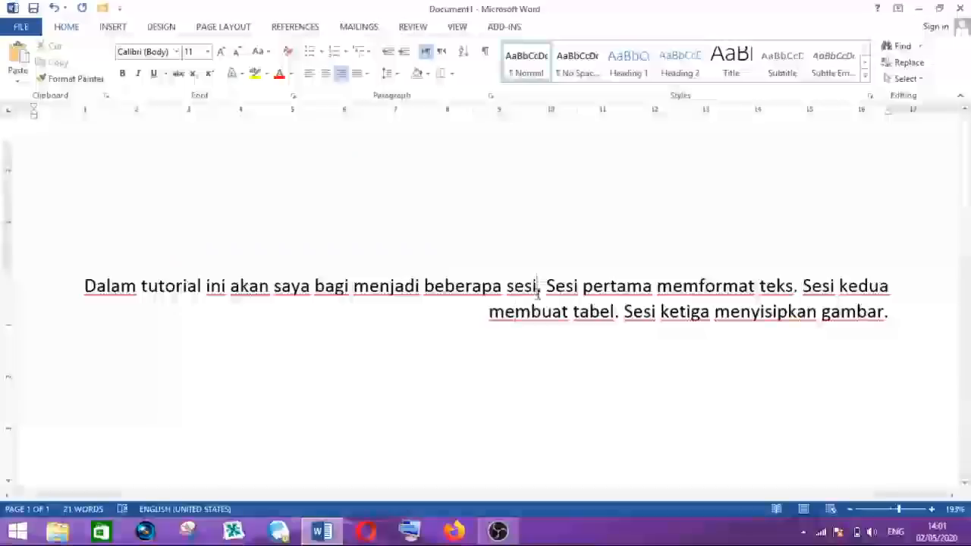
pyautogui.click(309, 73)
pyautogui.click(305, 285)
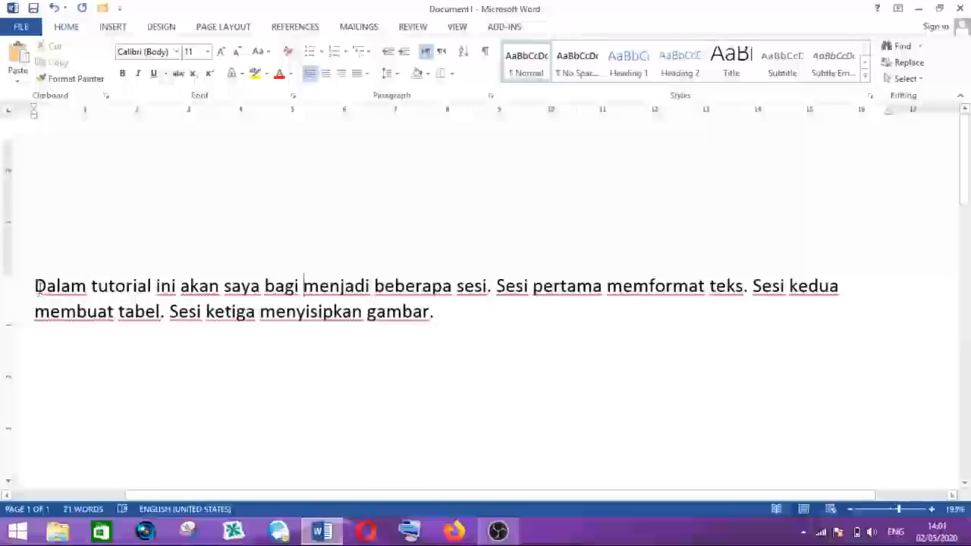
# - Select the whole paragraph, apply Justify alignment, and deselect the text
pyautogui.moveTo(35, 285); pyautogui.dragTo(455, 319)
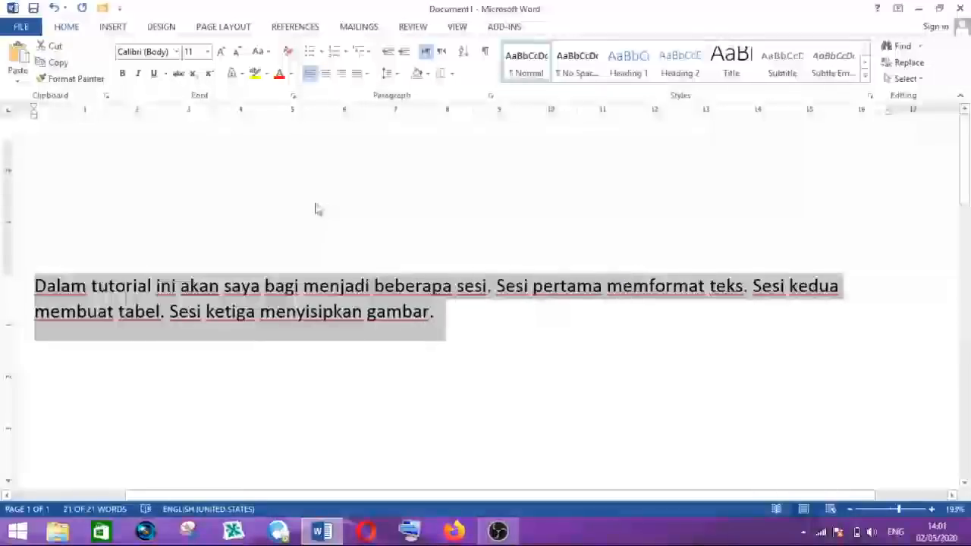
pyautogui.click(360, 78)
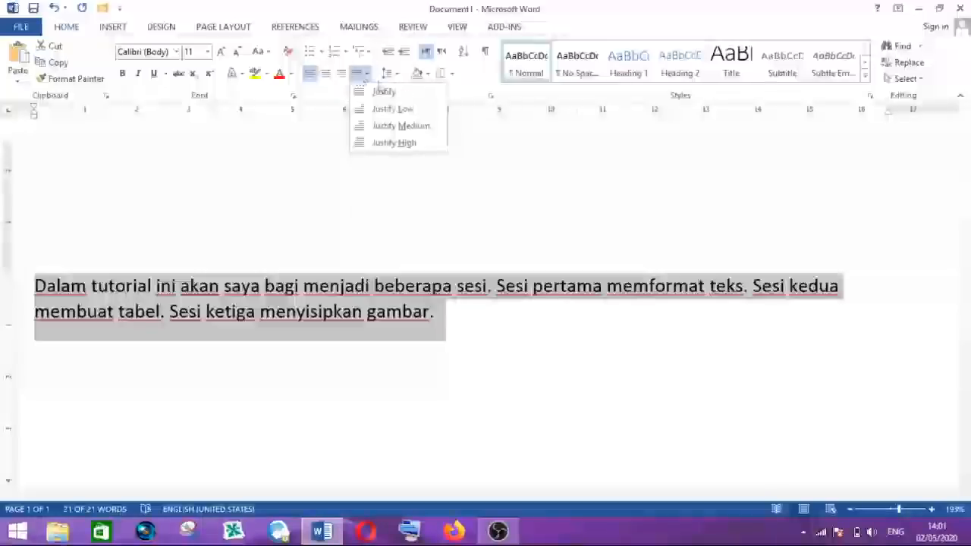
pyautogui.click(384, 93)
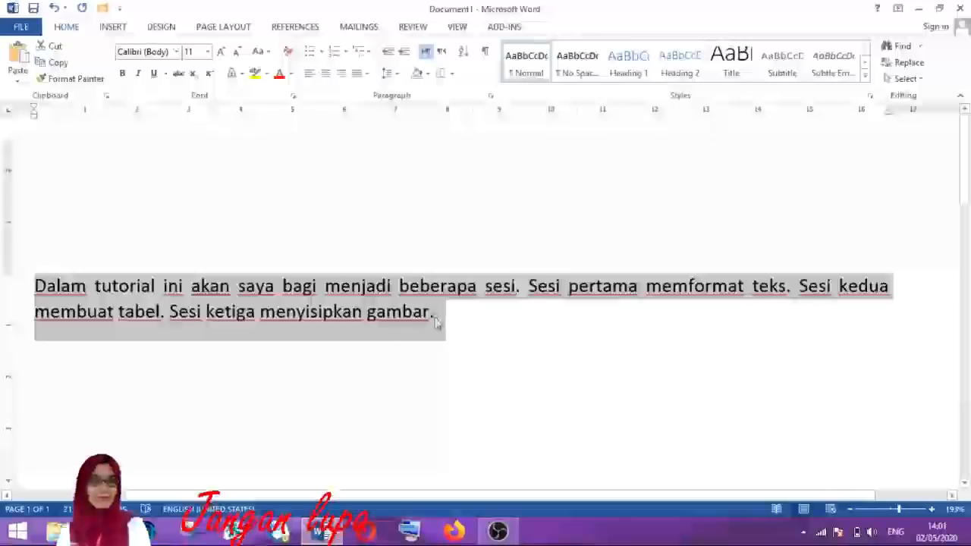
pyautogui.click(37, 287)
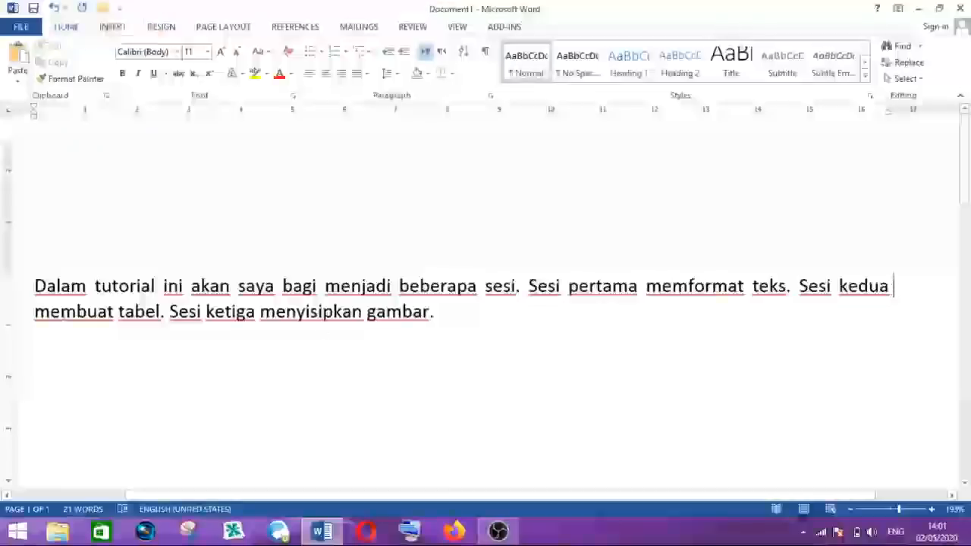
# - Select the entire paragraph, make it bold, then undo the bold formatting and deselect
pyautogui.click(893, 287)
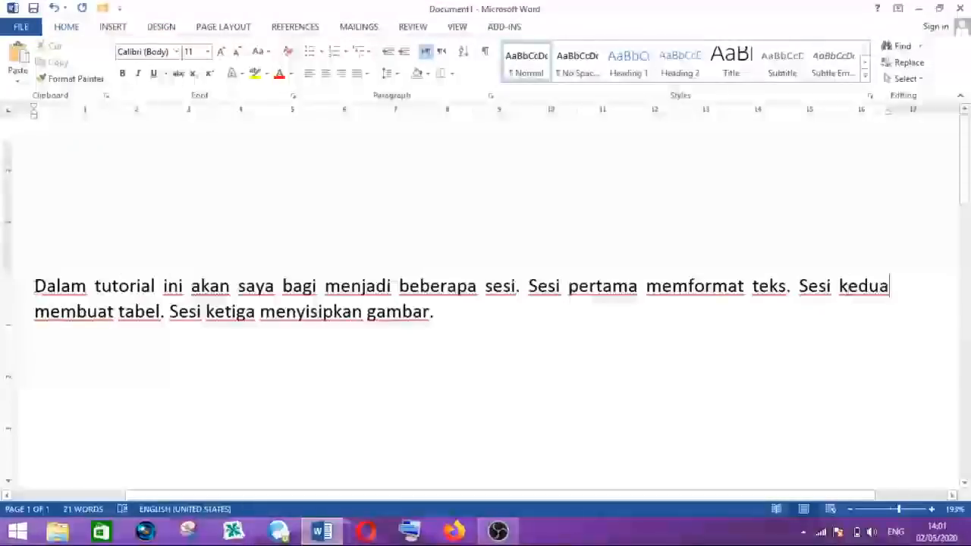
pyautogui.press('Home')
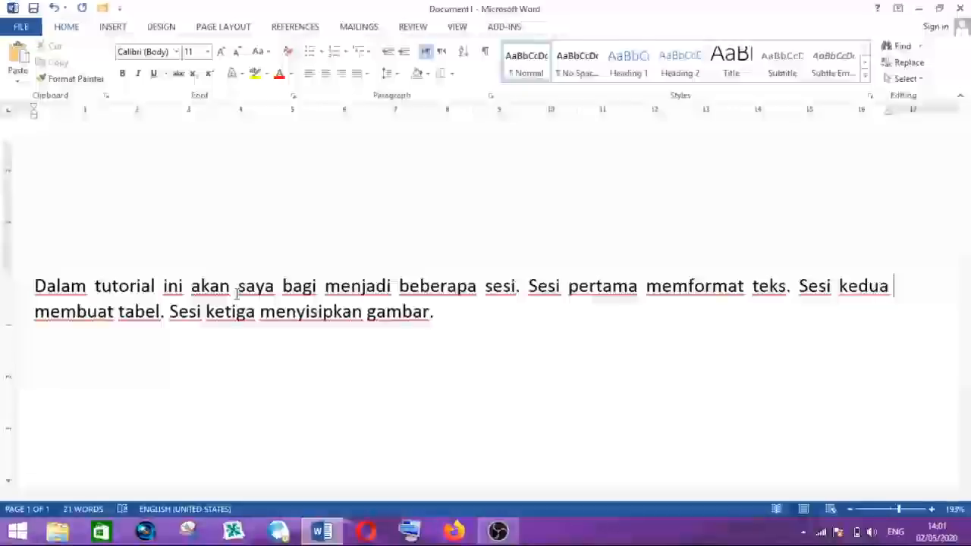
pyautogui.click(302, 296)
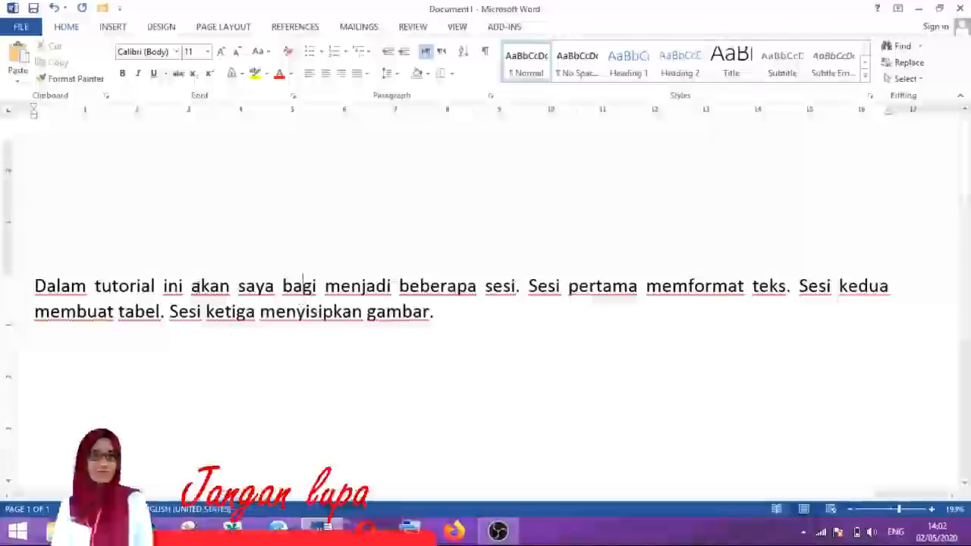
pyautogui.click(191, 286)
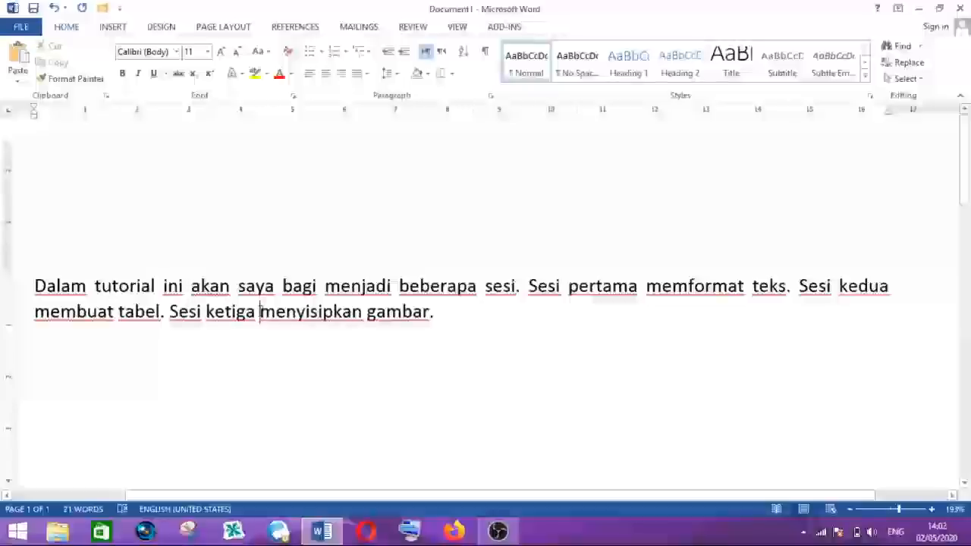
pyautogui.moveTo(34, 289); pyautogui.dragTo(437, 311)
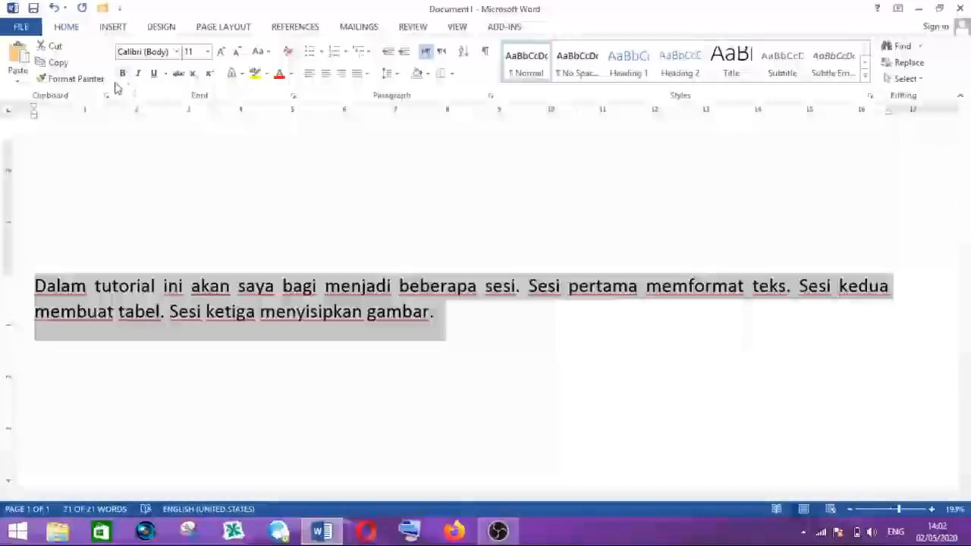
pyautogui.click(122, 74)
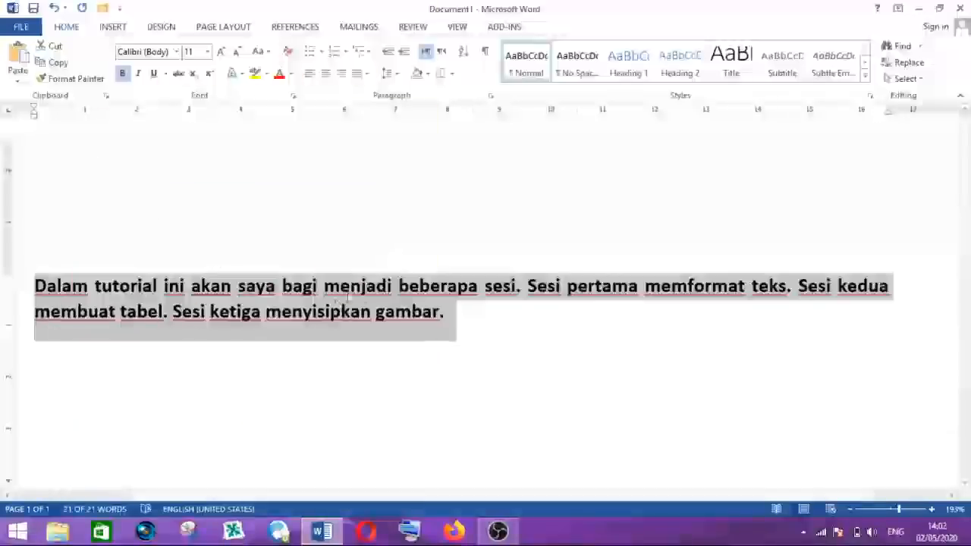
pyautogui.click(363, 311)
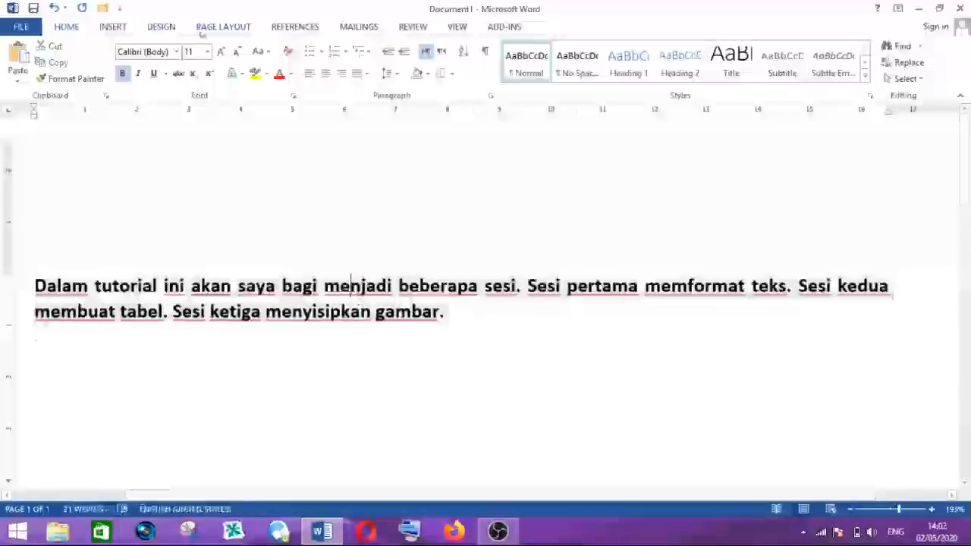
pyautogui.click(55, 9)
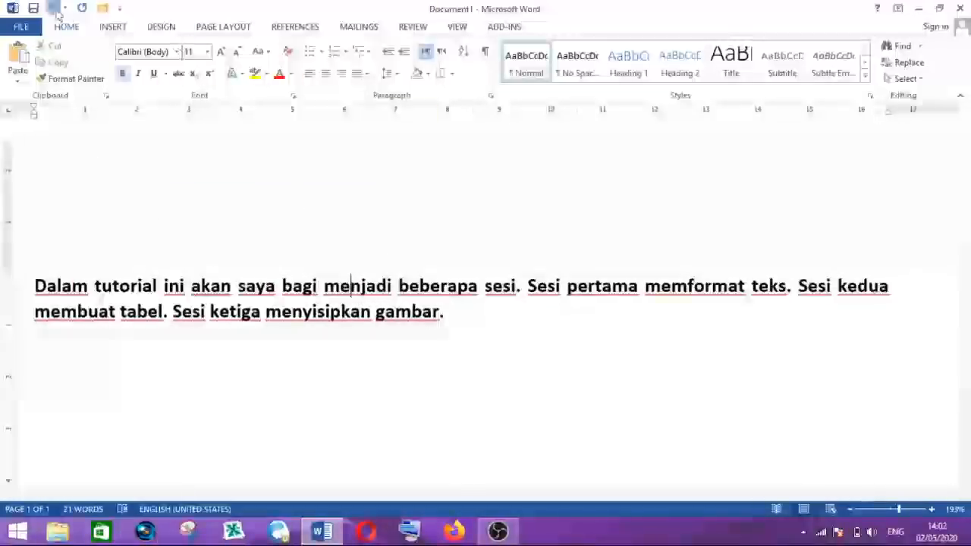
pyautogui.click(260, 311)
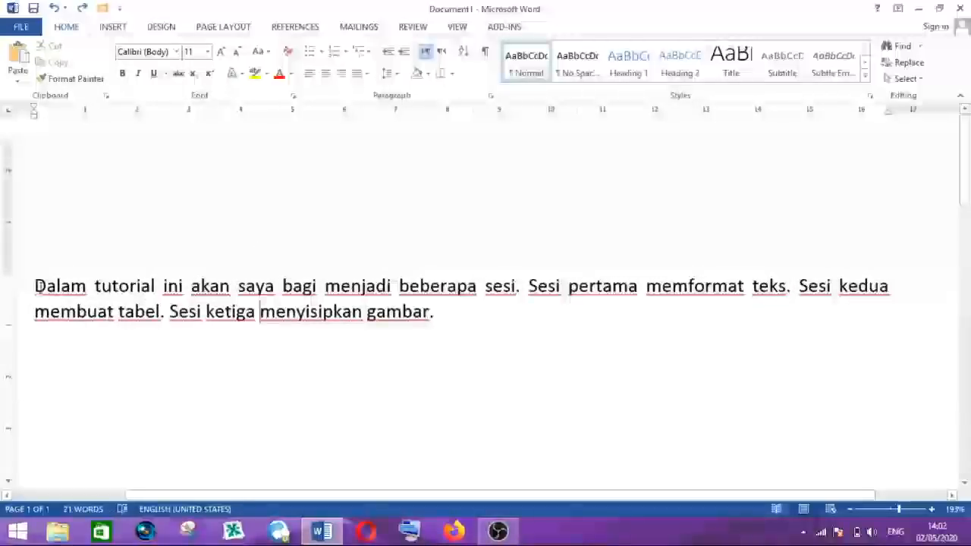
# - Select the paragraph again, apply bold, undo it, and deselect the text
pyautogui.moveTo(36, 286); pyautogui.dragTo(442, 314)
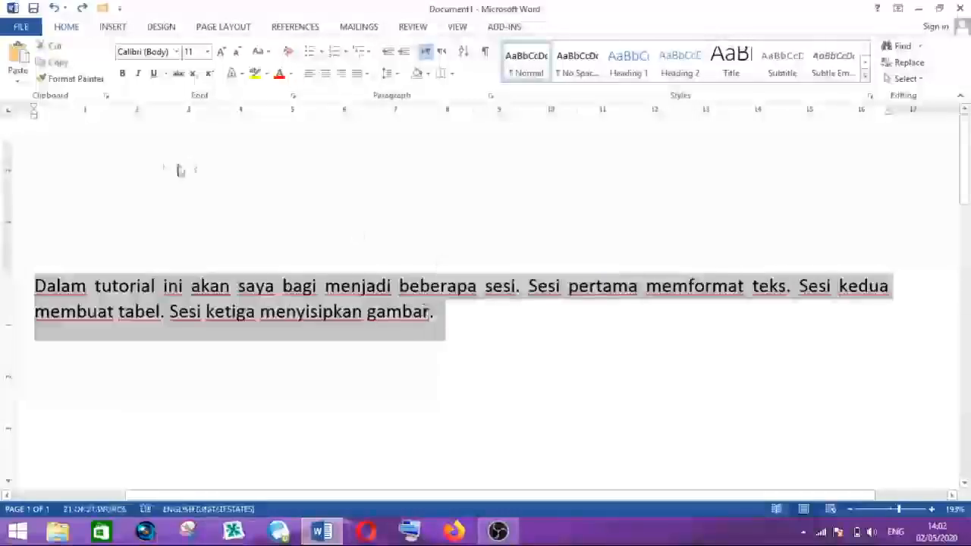
pyautogui.click(122, 73)
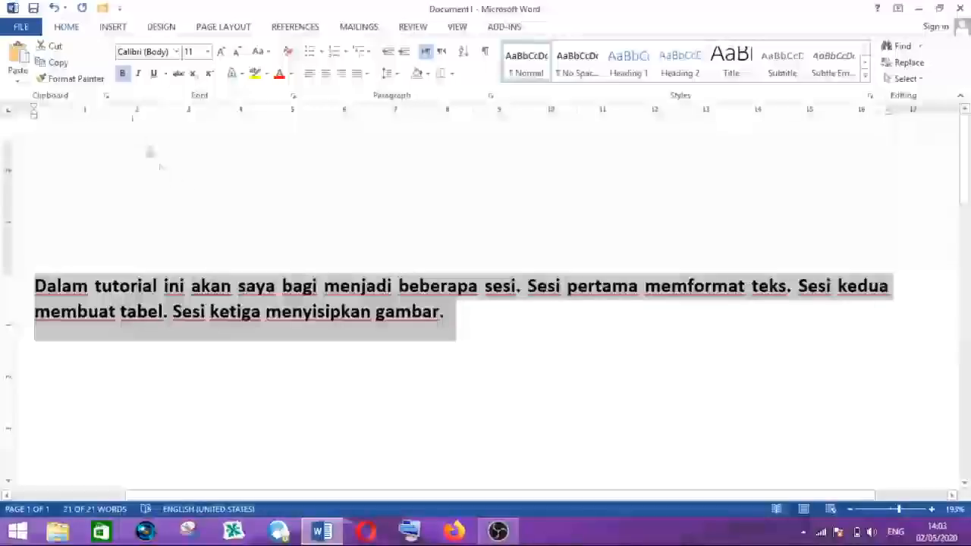
pyautogui.click(55, 9)
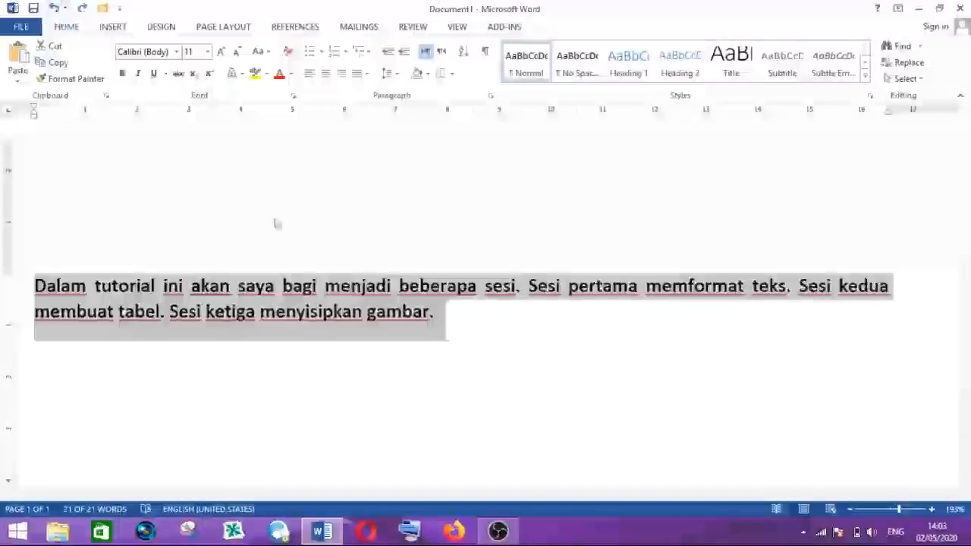
pyautogui.click(284, 298)
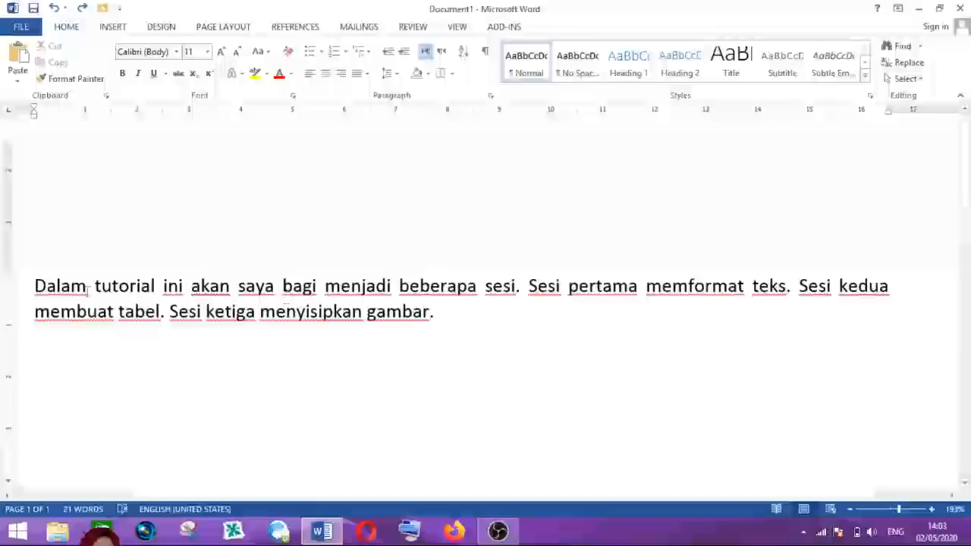
# - Select the paragraph, italicize it and toggle italics on and off several times, then undo and deselect
pyautogui.moveTo(35, 287); pyautogui.dragTo(435, 314)
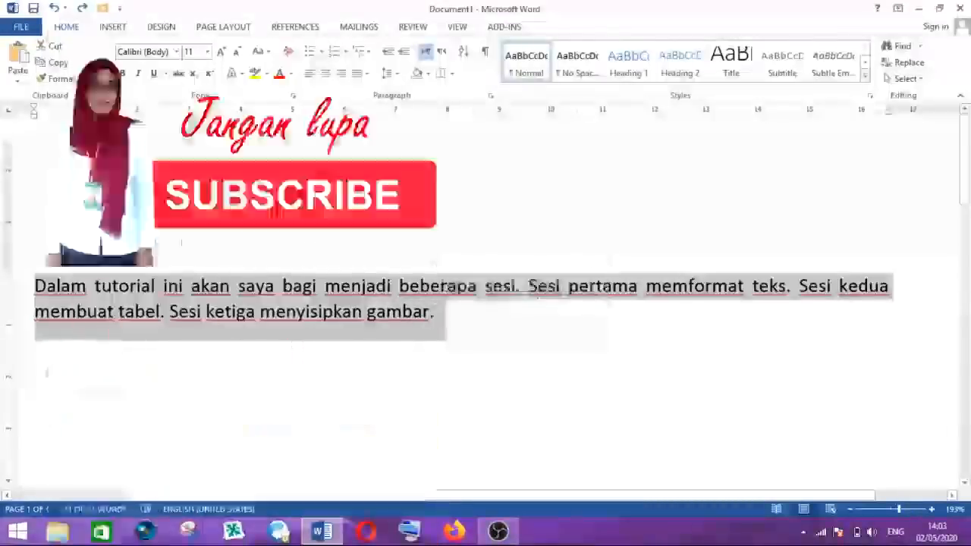
pyautogui.click(139, 74)
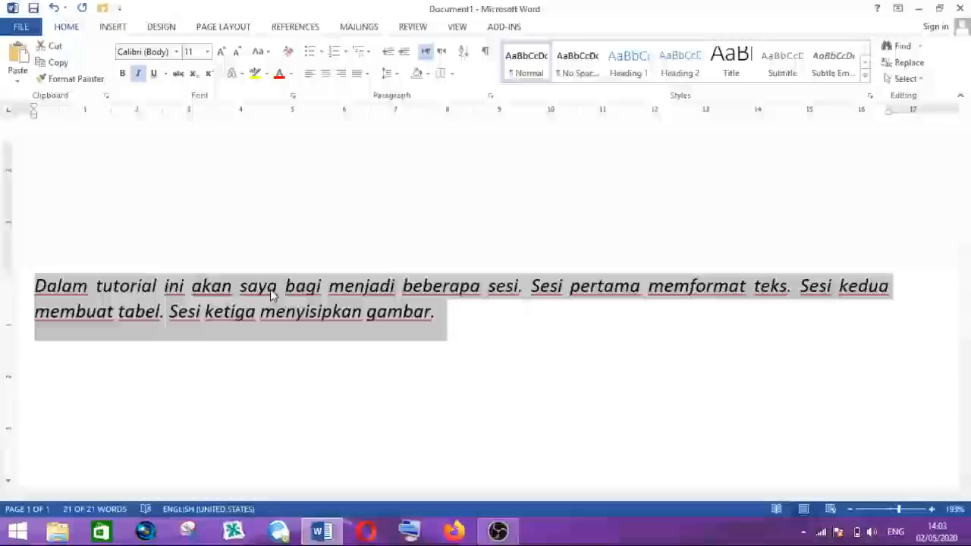
pyautogui.hotkey('ctrl', 'i')
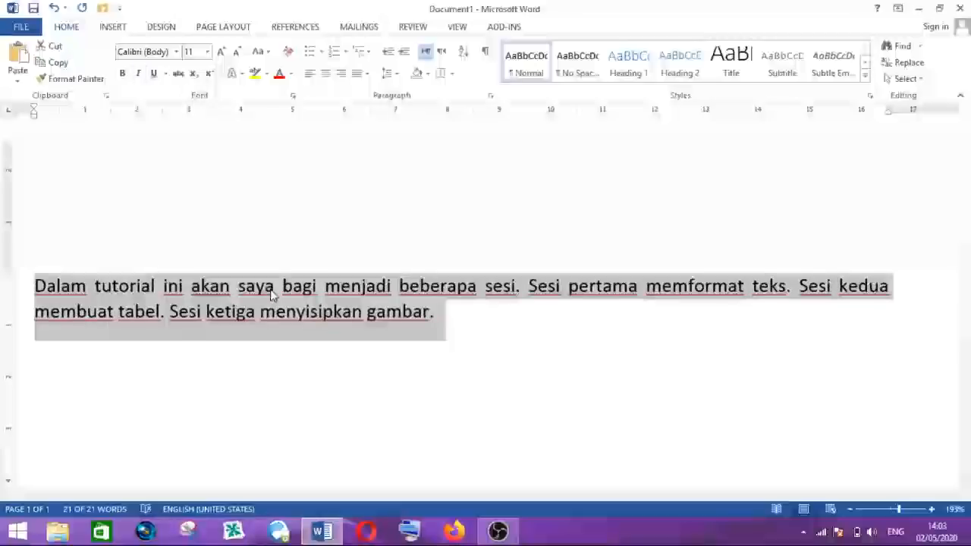
pyautogui.hotkey('ctrl', 'i')
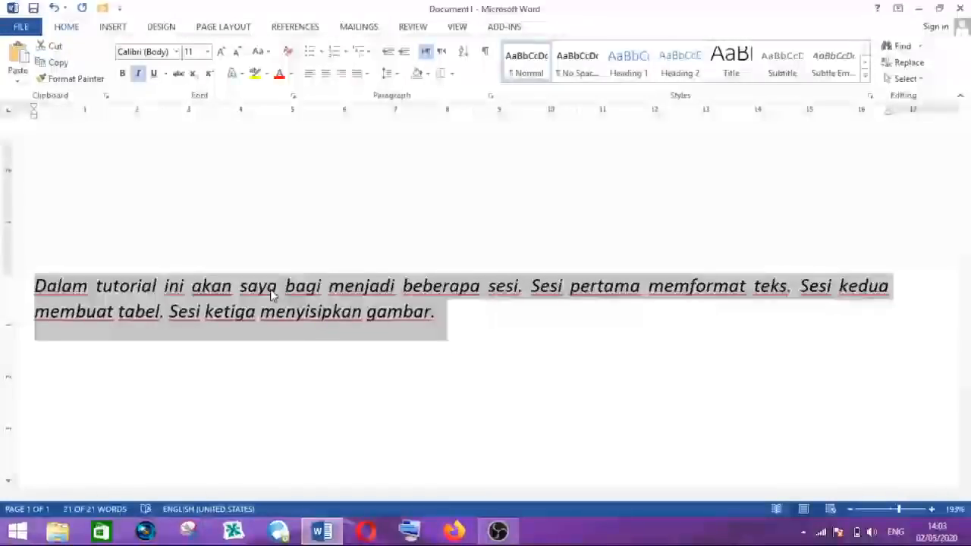
pyautogui.hotkey('ctrl', 'i')
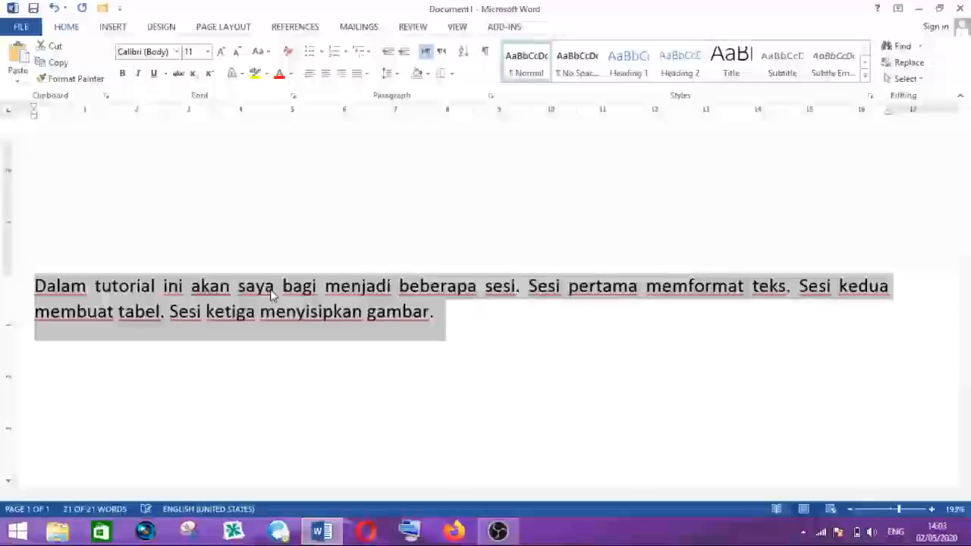
pyautogui.hotkey('ctrl', 'i')
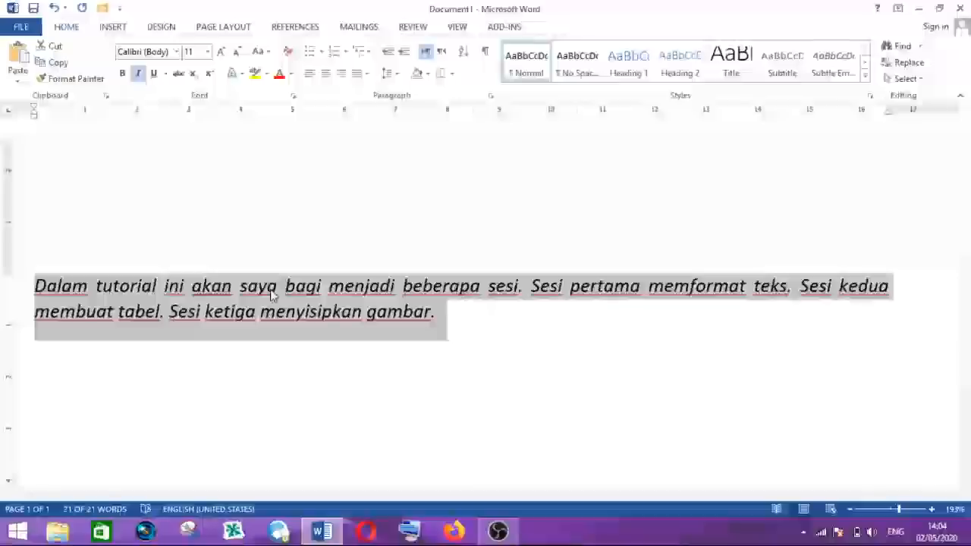
pyautogui.click(57, 10)
pyautogui.click(216, 311)
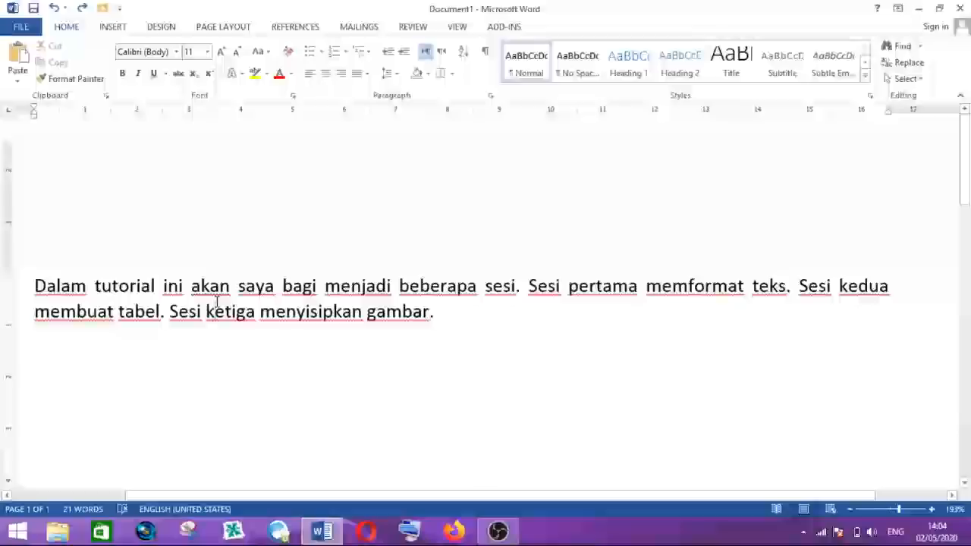
# - Select the whole paragraph, underline it, and deselect the text
pyautogui.moveTo(35, 285); pyautogui.dragTo(445, 322)
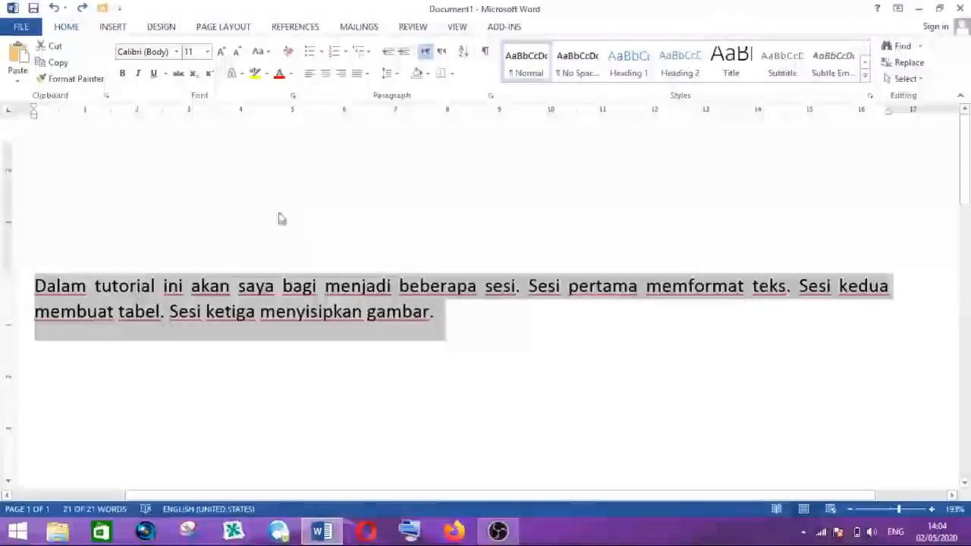
pyautogui.click(154, 76)
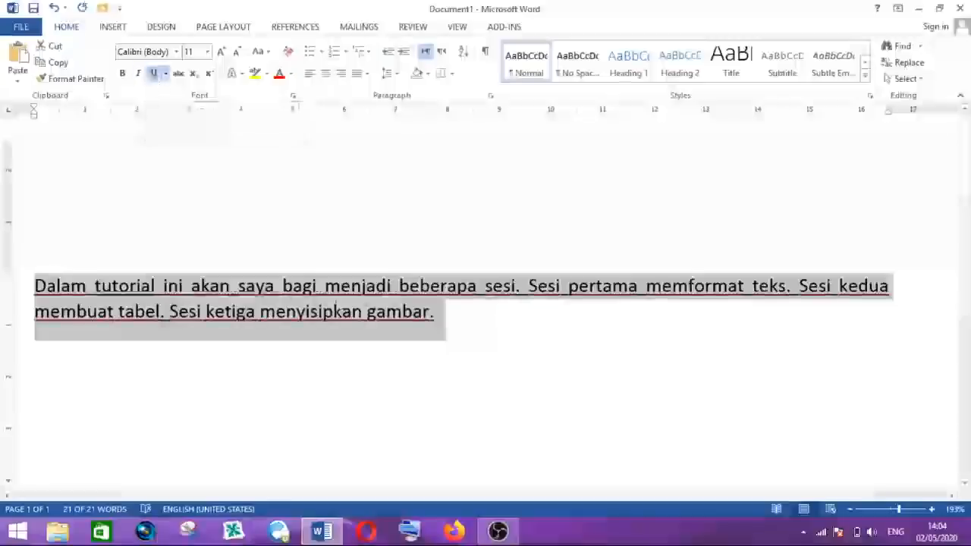
pyautogui.click(318, 296)
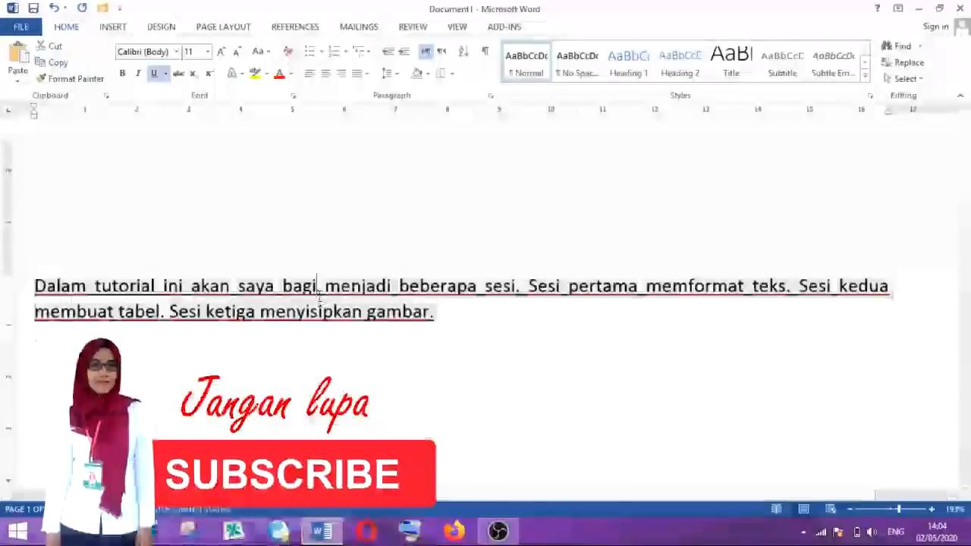
# - Select the paragraph again and toggle its underline off and on repeatedly
pyautogui.moveTo(35, 286); pyautogui.dragTo(448, 318)
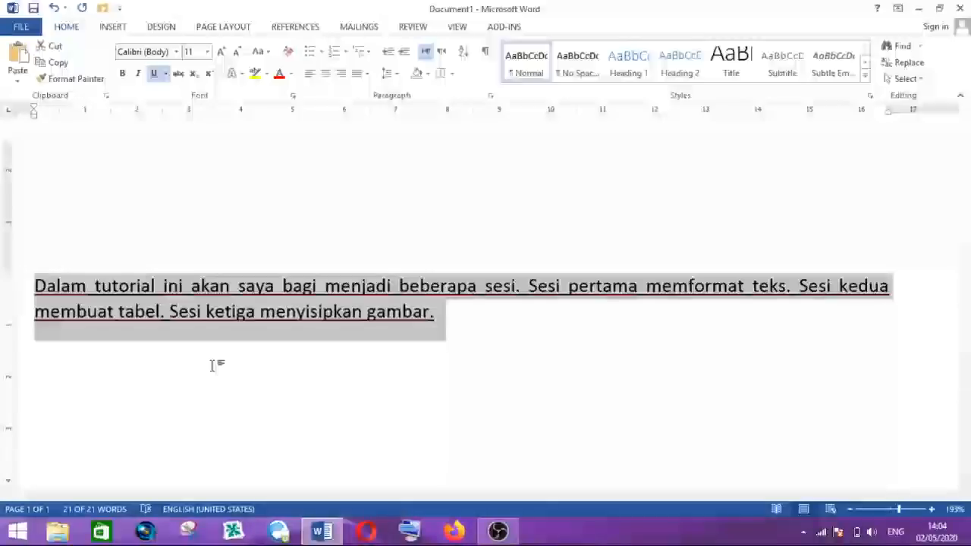
pyautogui.hotkey('ctrl', 'u')
pyautogui.hotkey('ctrl', 'u')
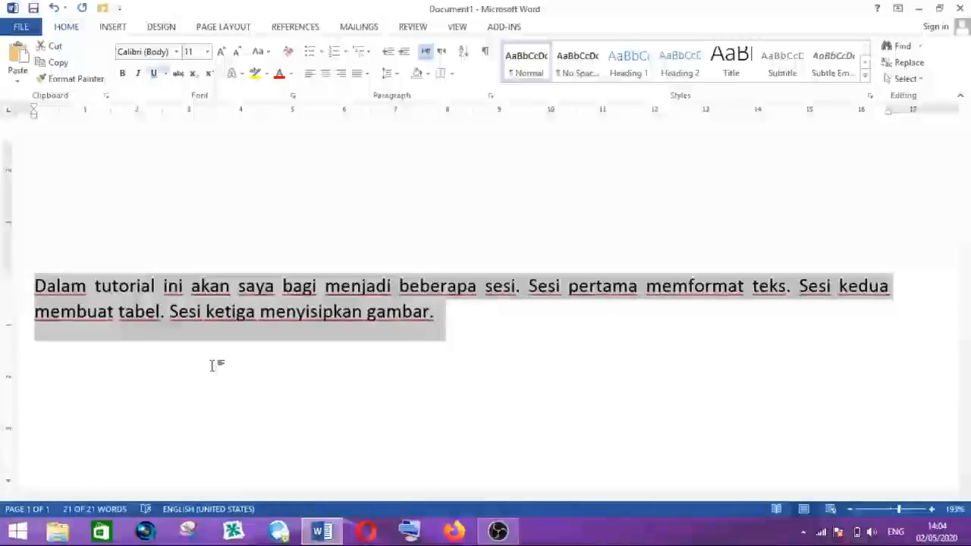
pyautogui.hotkey('ctrl', 'u')
pyautogui.hotkey('ctrl', 'u')
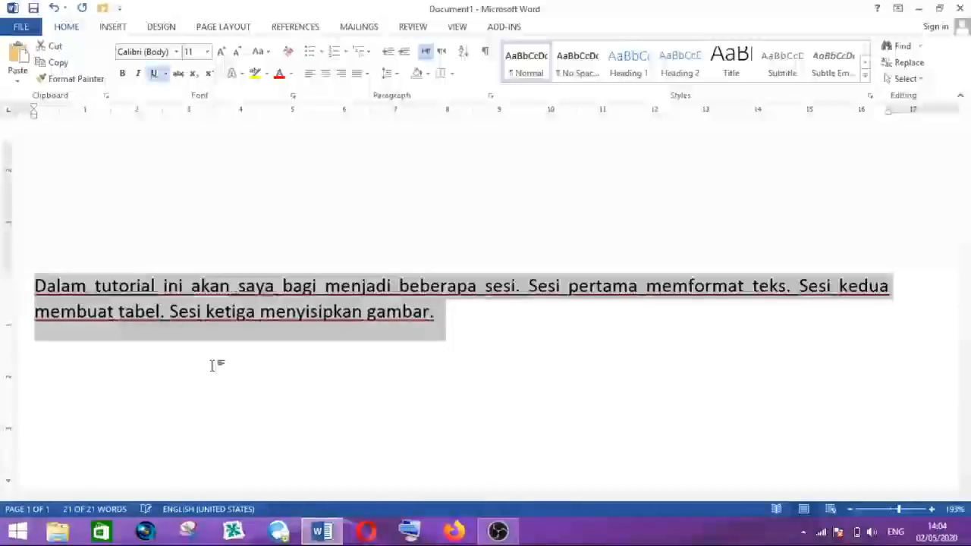
pyautogui.hotkey('ctrl', 'u')
pyautogui.hotkey('ctrl', 'u')
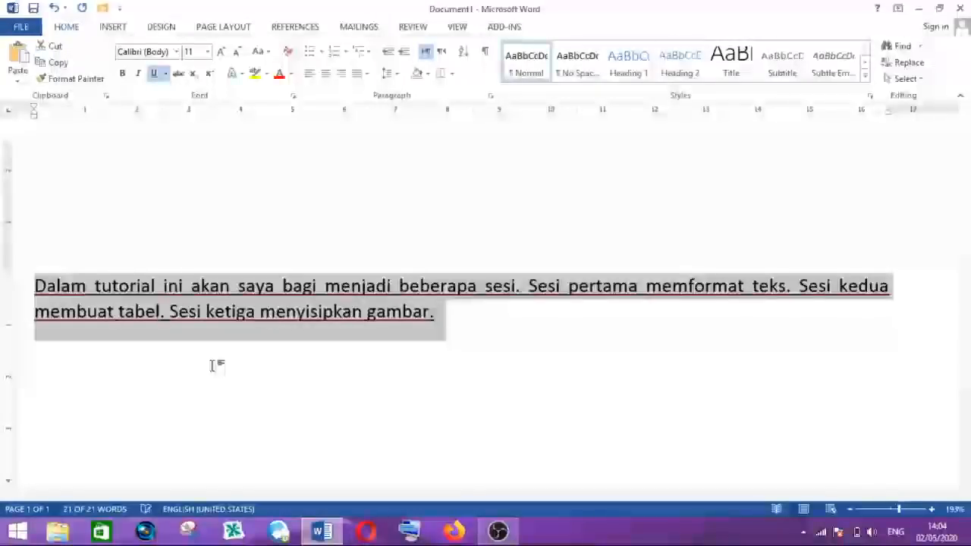
pyautogui.hotkey('ctrl', 'u')
pyautogui.hotkey('ctrl', 'u')
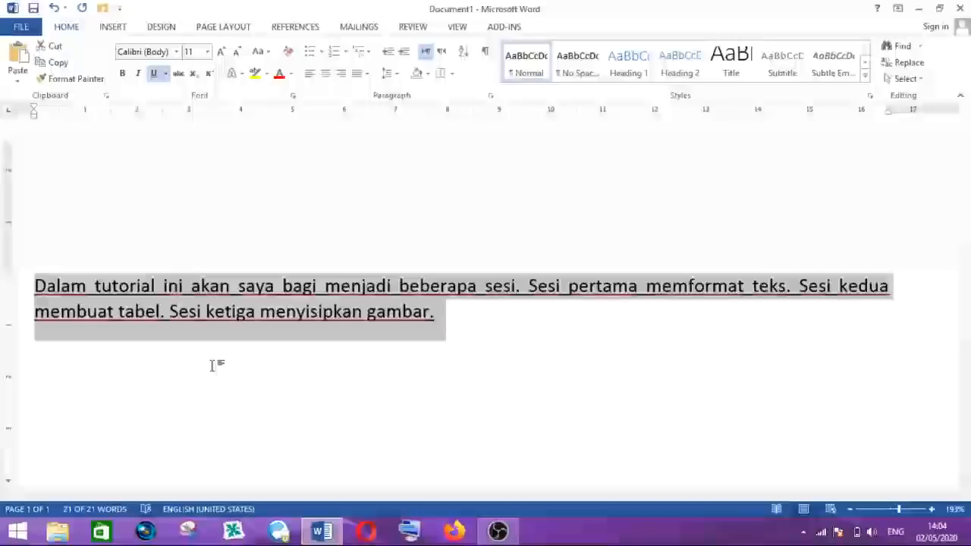
pyautogui.hotkey('ctrl', 'u')
pyautogui.hotkey('ctrl', 'u')
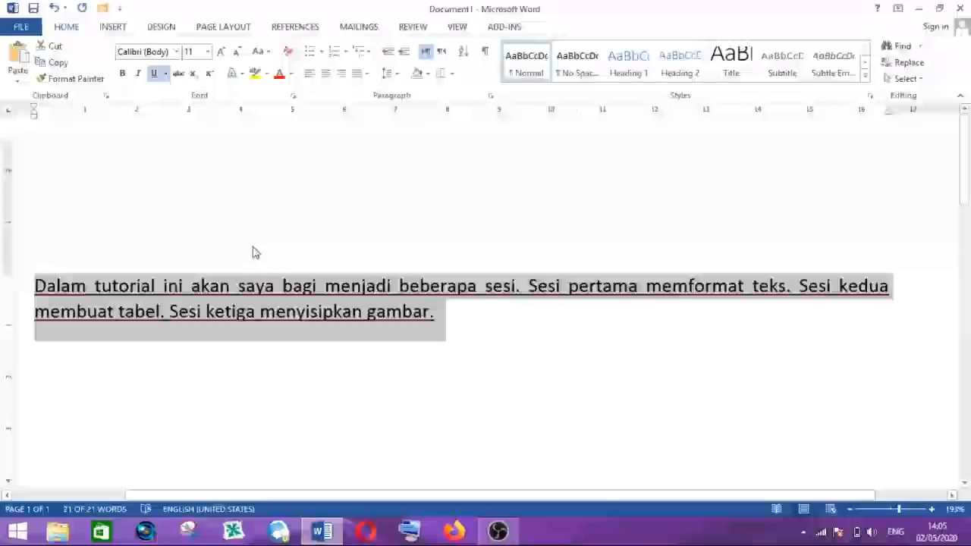
# - Undo the last underline change and deselect the paragraph
pyautogui.click(54, 9)
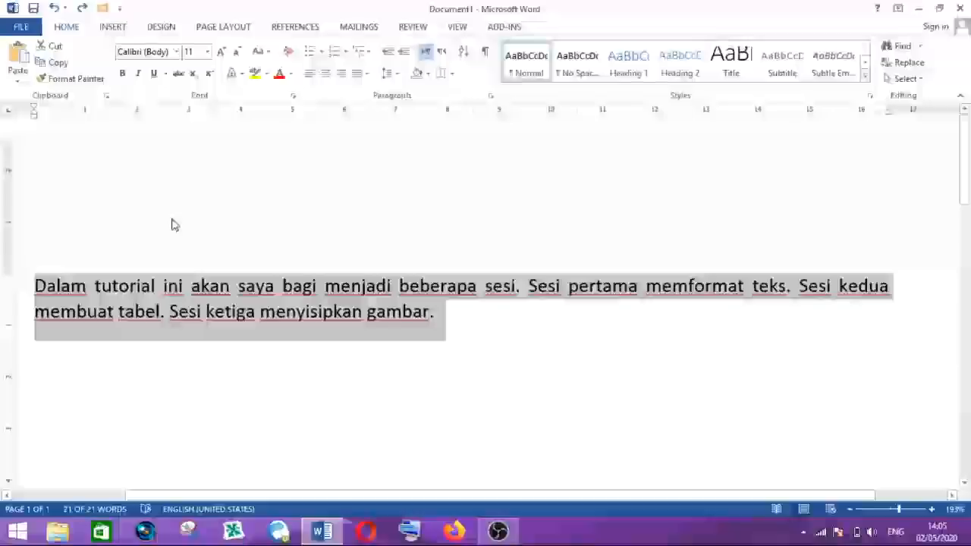
pyautogui.click(351, 311)
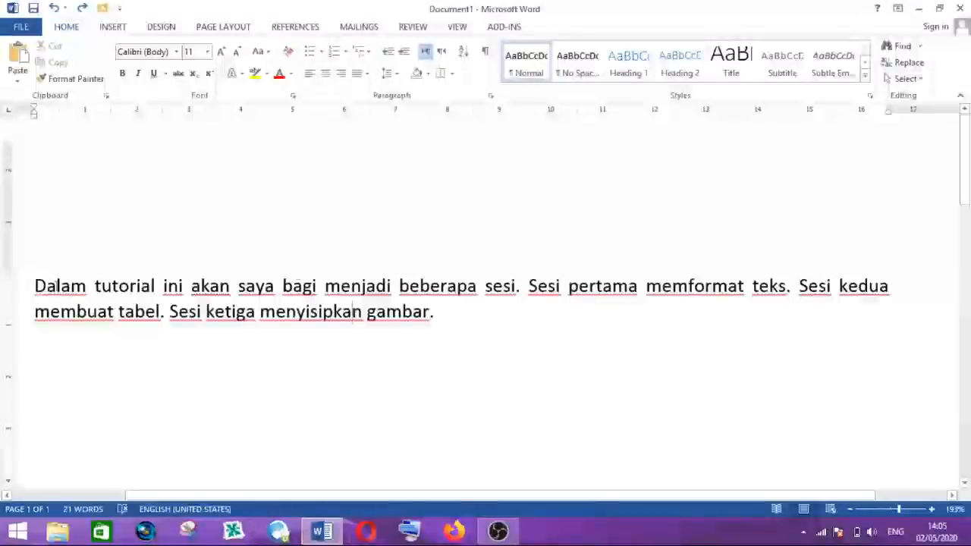
# - Select the whole paragraph, color its text red, and deselect it
pyautogui.moveTo(34, 287); pyautogui.dragTo(442, 311)
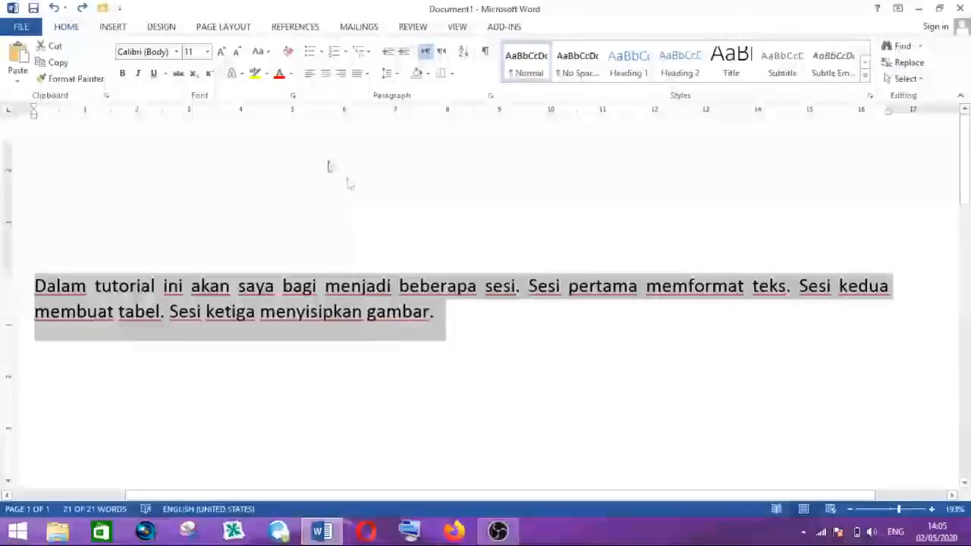
pyautogui.click(279, 73)
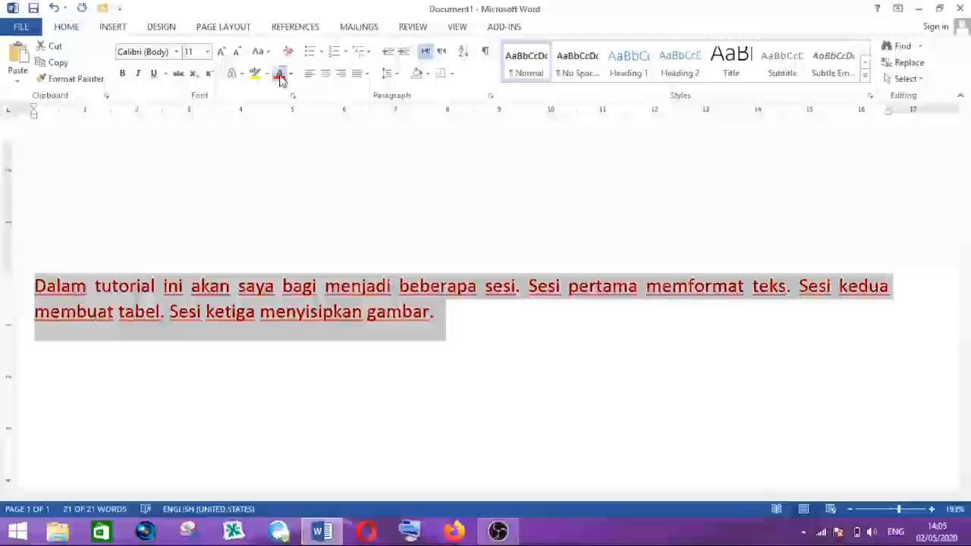
pyautogui.click(153, 287)
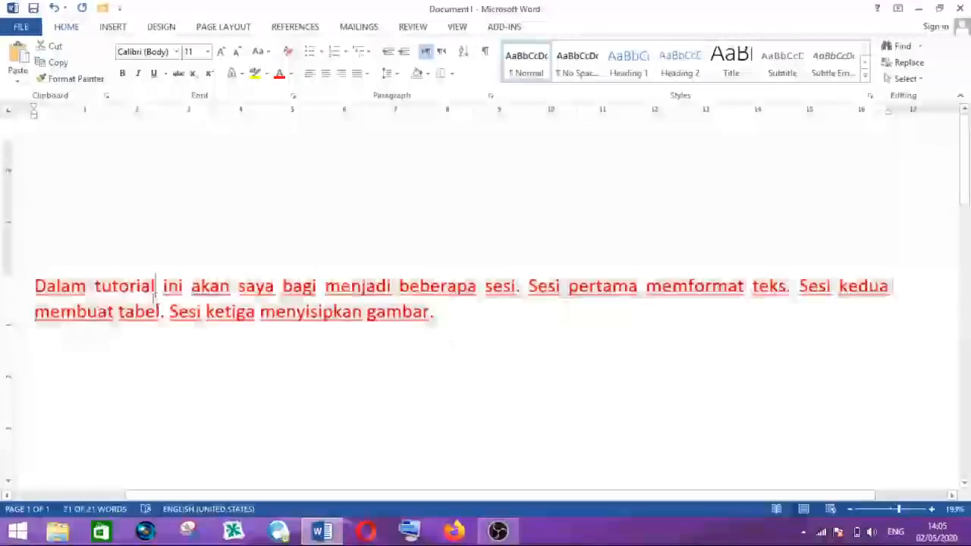
# - Reselect the whole paragraph and change its font color to purple
pyautogui.tripleClick(393, 302)
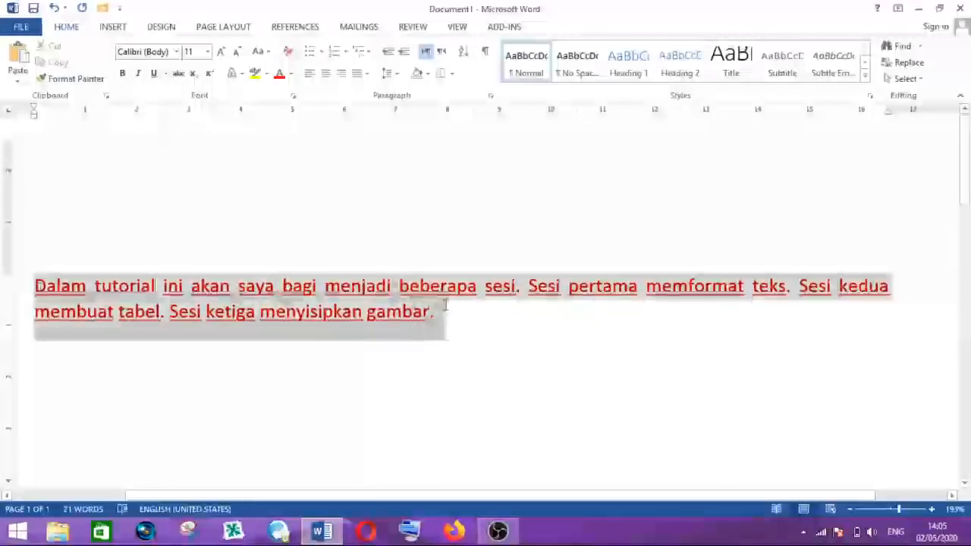
pyautogui.click(235, 312)
pyautogui.moveTo(32, 286); pyautogui.dragTo(457, 308)
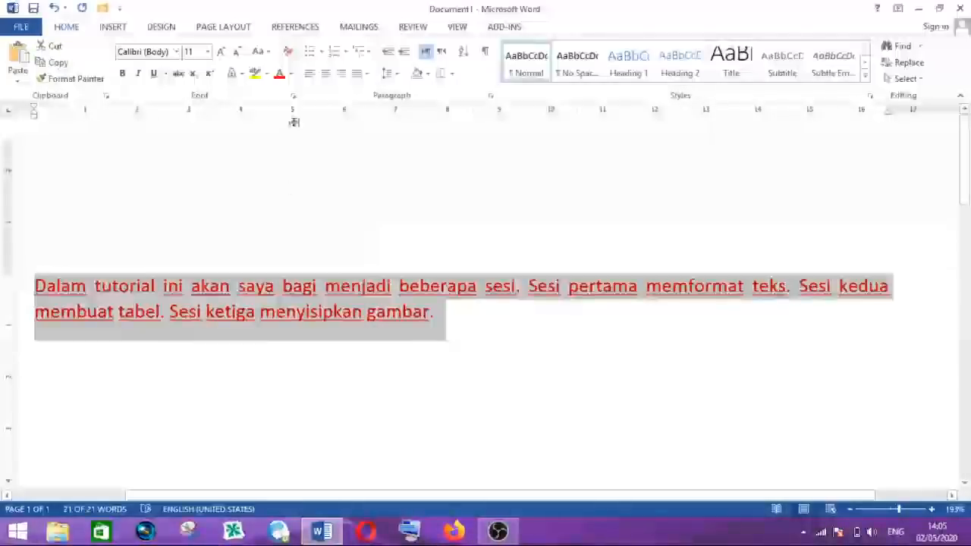
pyautogui.click(291, 75)
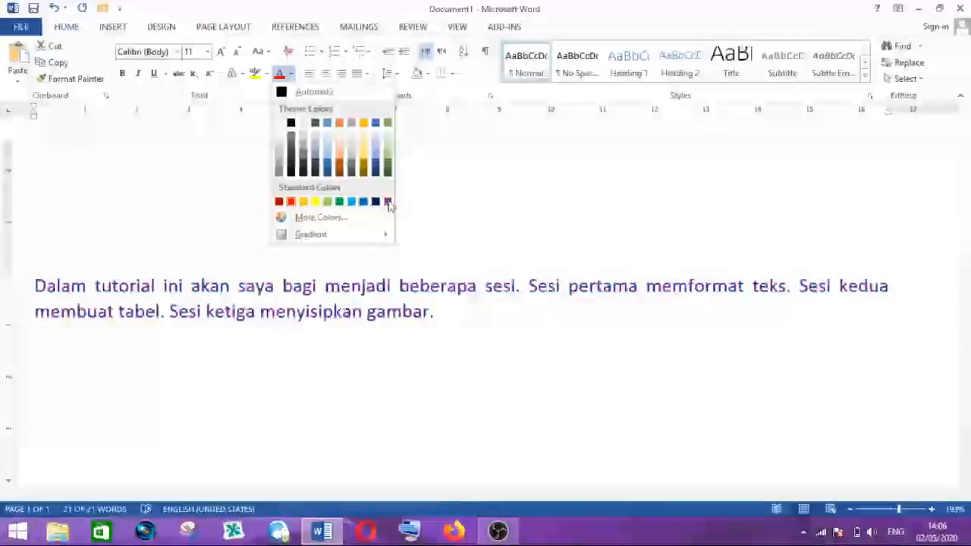
pyautogui.click(387, 202)
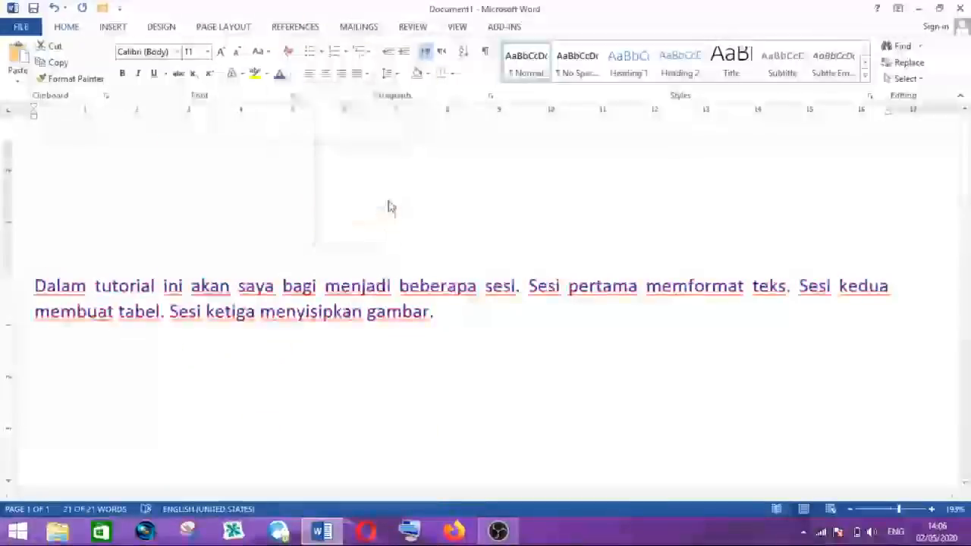
# - Change the paragraph's font color to green, then to yellow, and deselect the text
pyautogui.click(291, 74)
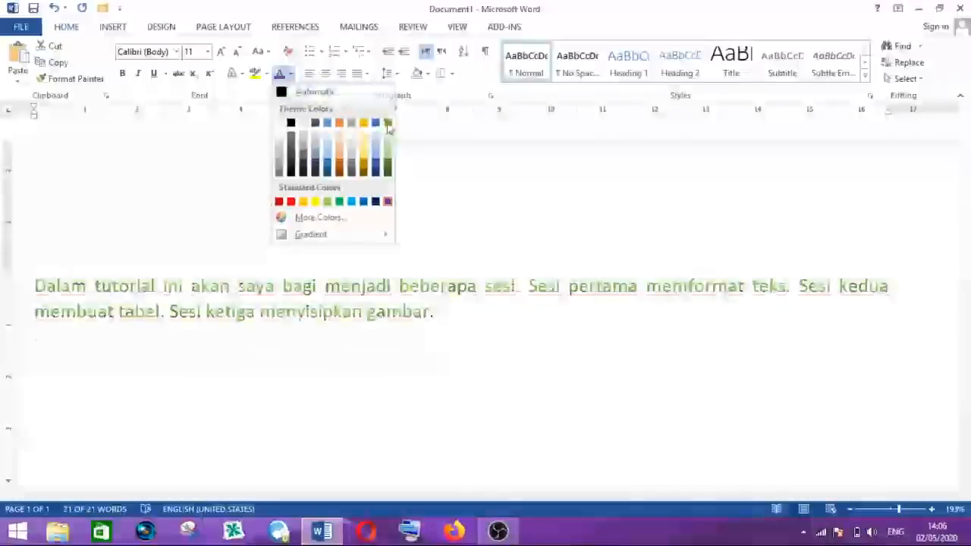
pyautogui.click(387, 124)
pyautogui.click(292, 75)
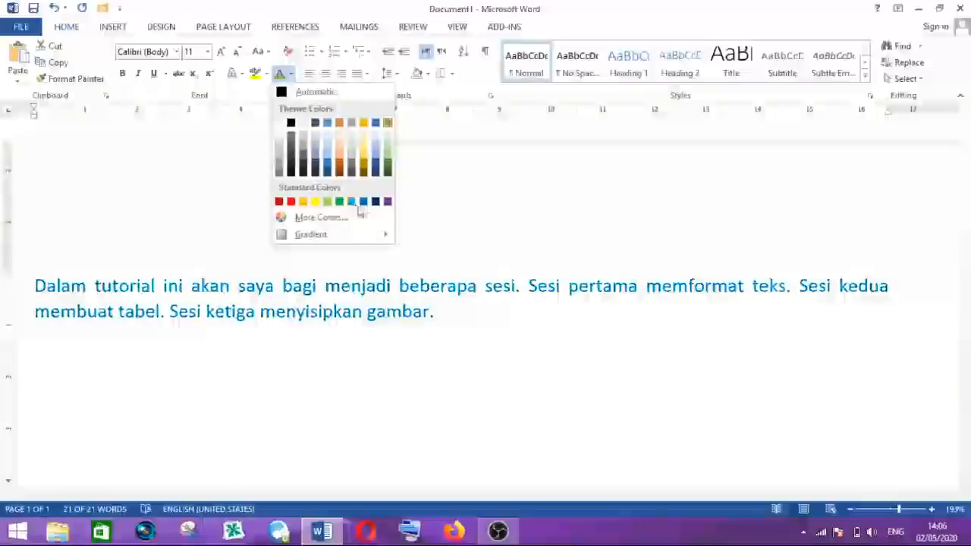
pyautogui.click(315, 202)
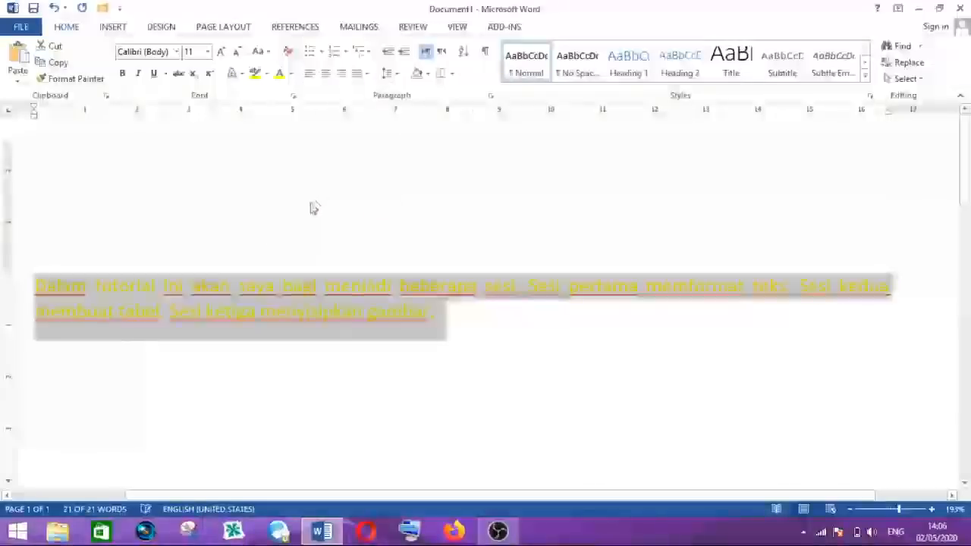
pyautogui.click(283, 306)
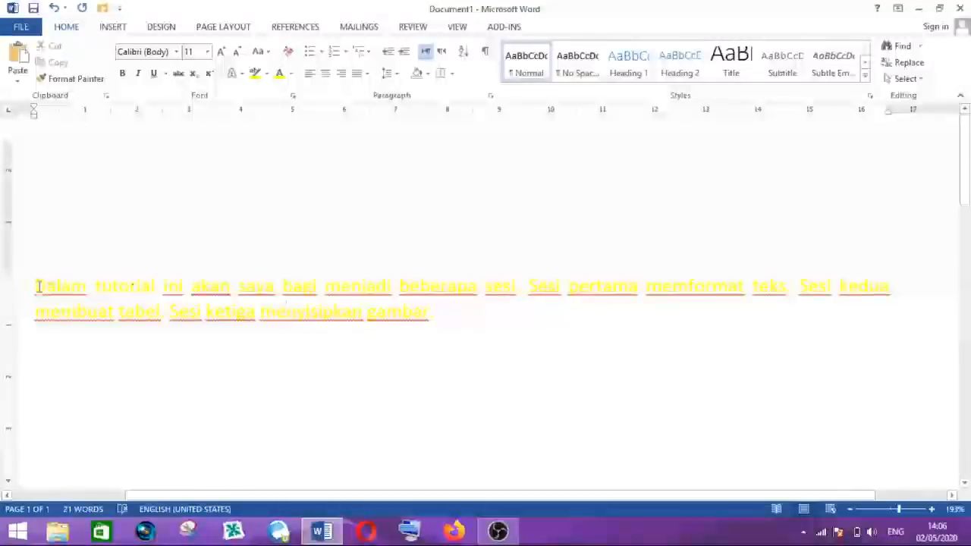
# - Select the paragraph, reset its font color to Automatic, and deselect it
pyautogui.moveTo(37, 285); pyautogui.dragTo(441, 311)
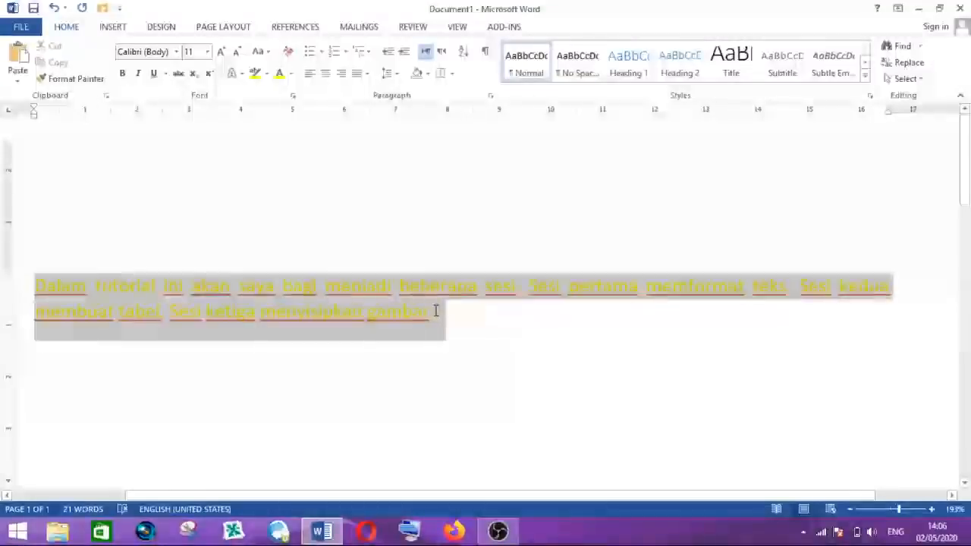
pyautogui.click(291, 75)
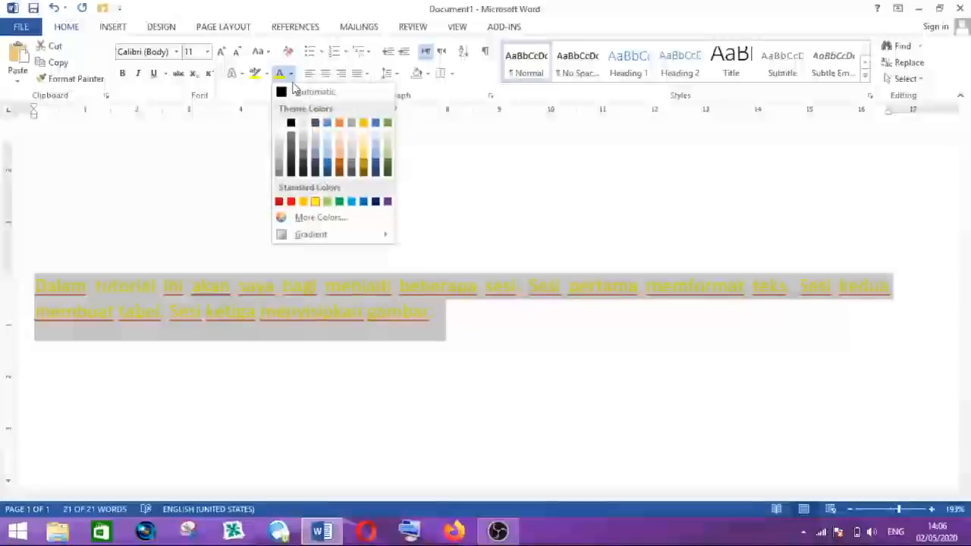
pyautogui.click(296, 91)
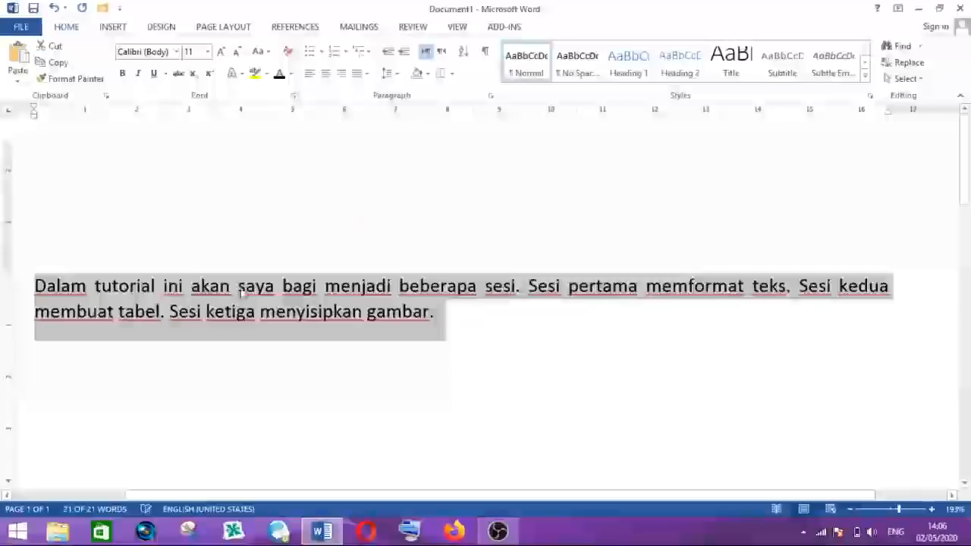
pyautogui.click(239, 292)
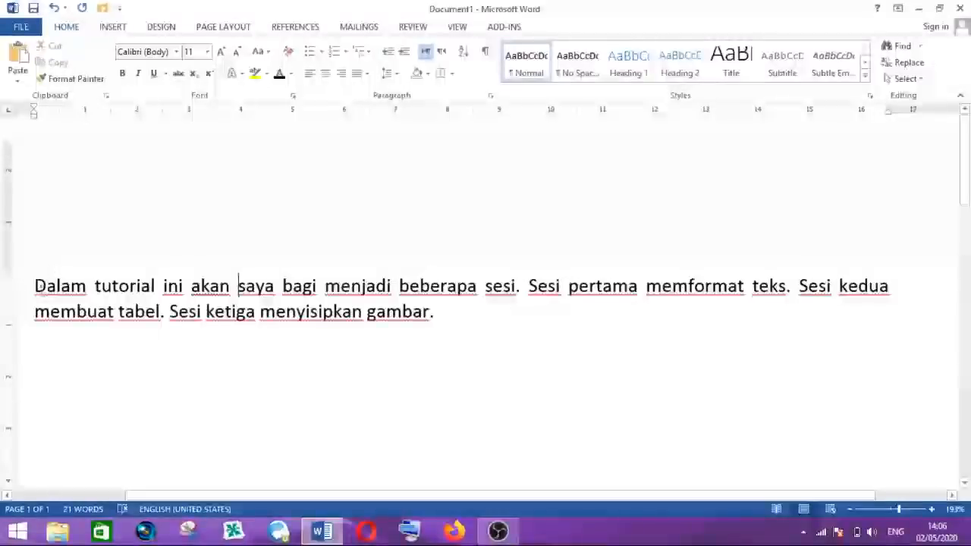
# - Select the whole paragraph and change its case to UPPERCASE
pyautogui.moveTo(35, 286); pyautogui.dragTo(434, 318)
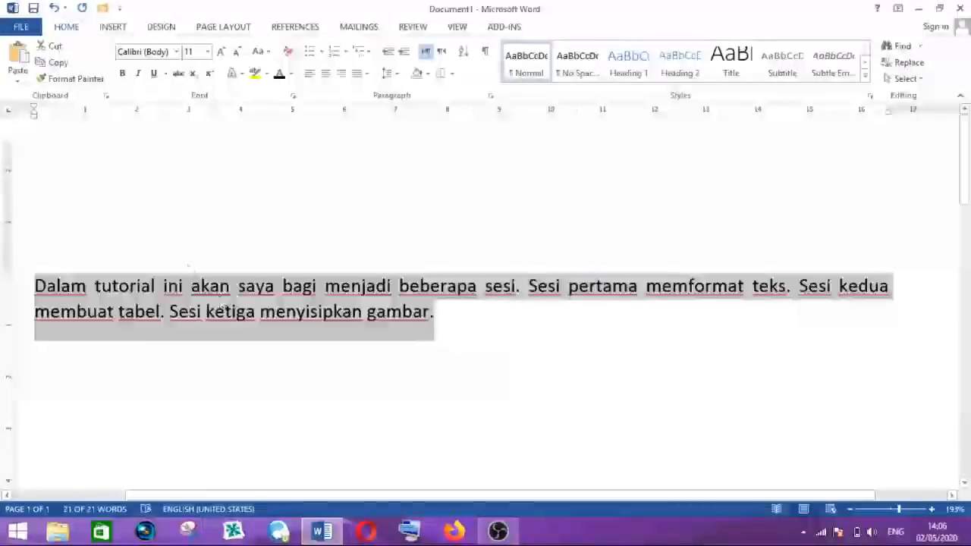
pyautogui.click(168, 288)
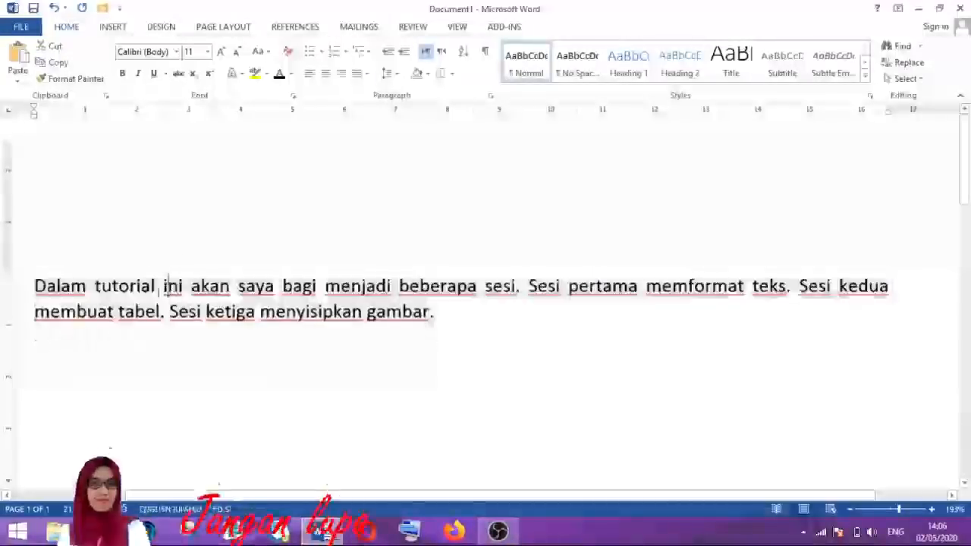
pyautogui.moveTo(35, 288); pyautogui.dragTo(437, 312)
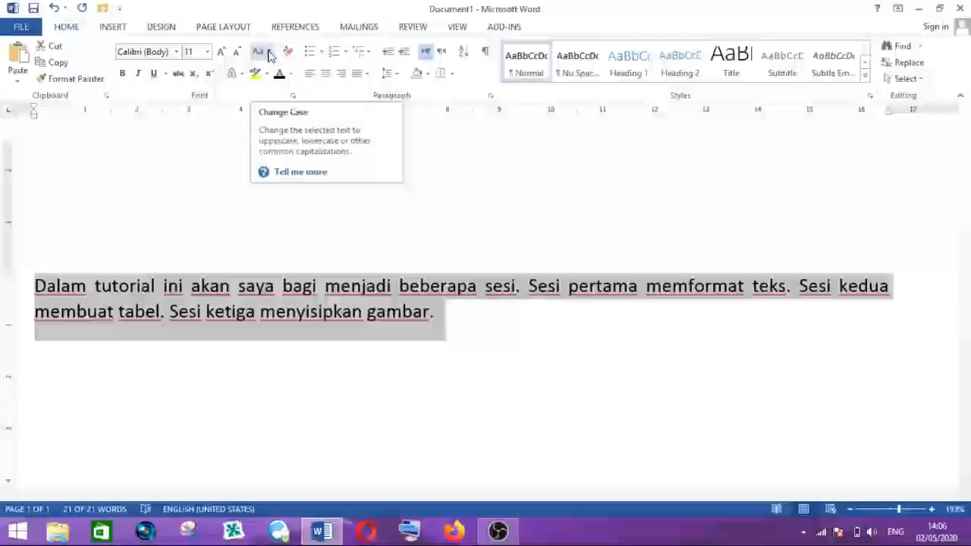
pyautogui.click(269, 55)
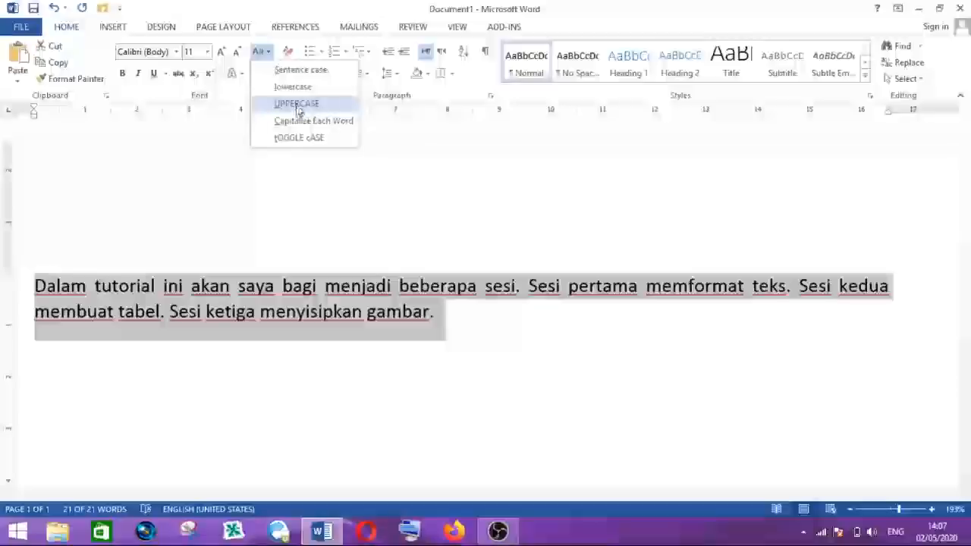
pyautogui.click(297, 104)
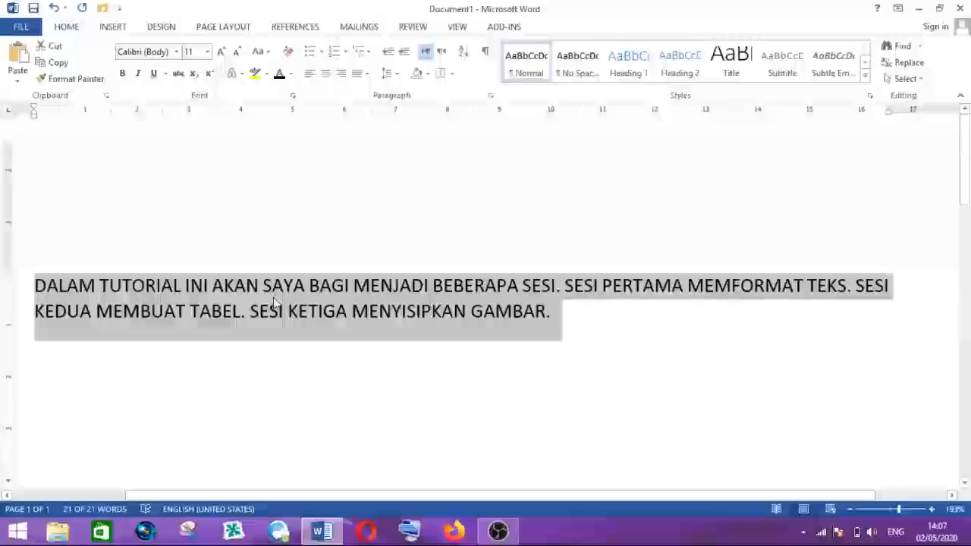
# - Change the paragraph's case to lowercase, then deselect and highlight the lowercase sentence starts
pyautogui.click(270, 53)
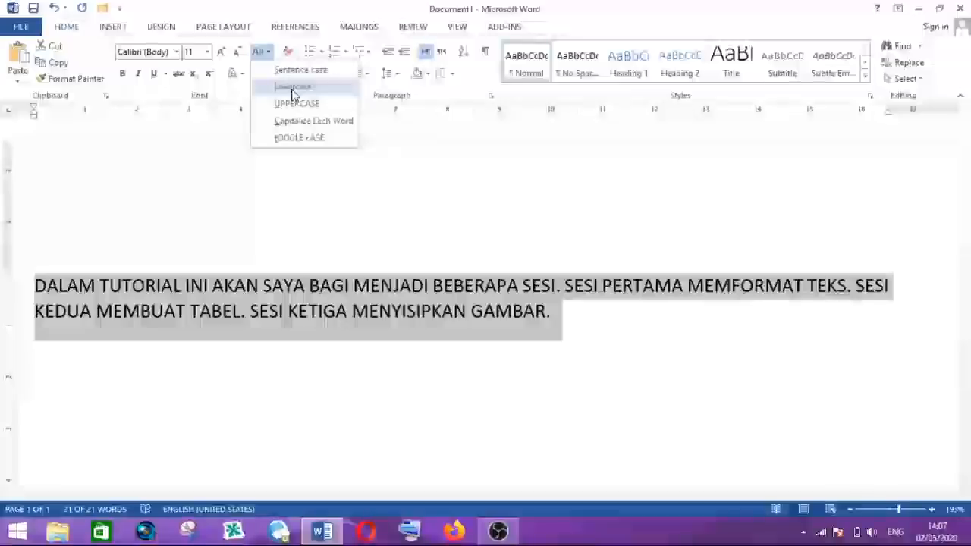
pyautogui.click(292, 88)
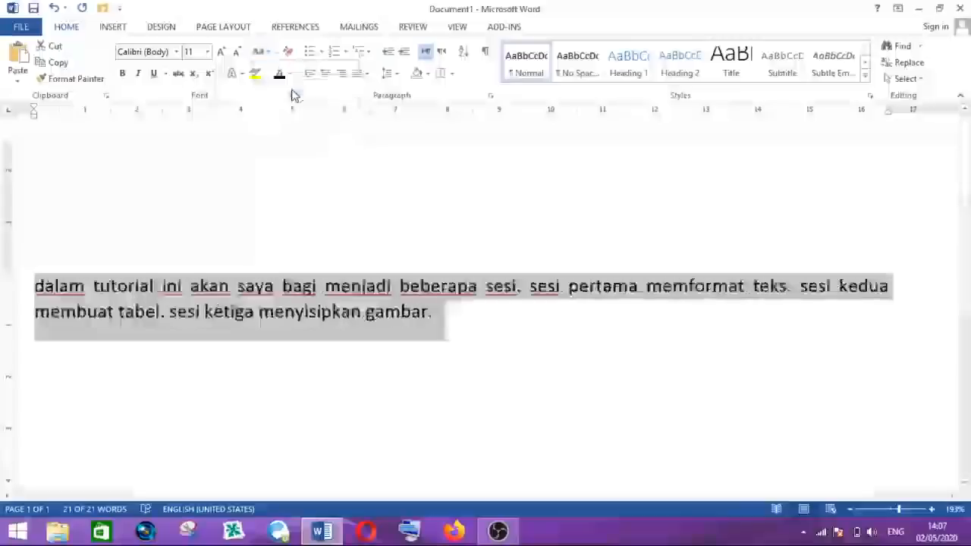
pyautogui.click(46, 293)
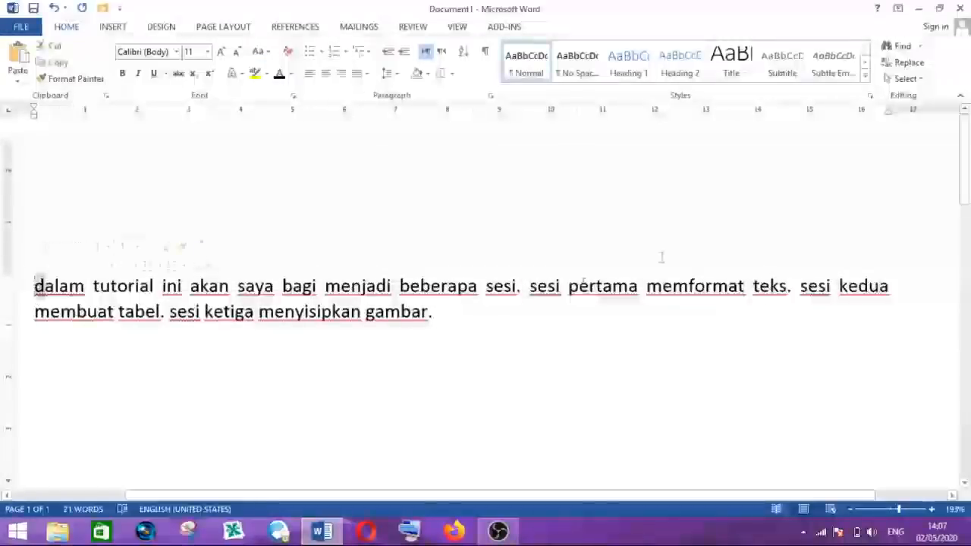
pyautogui.moveTo(531, 290); pyautogui.dragTo(538, 289)
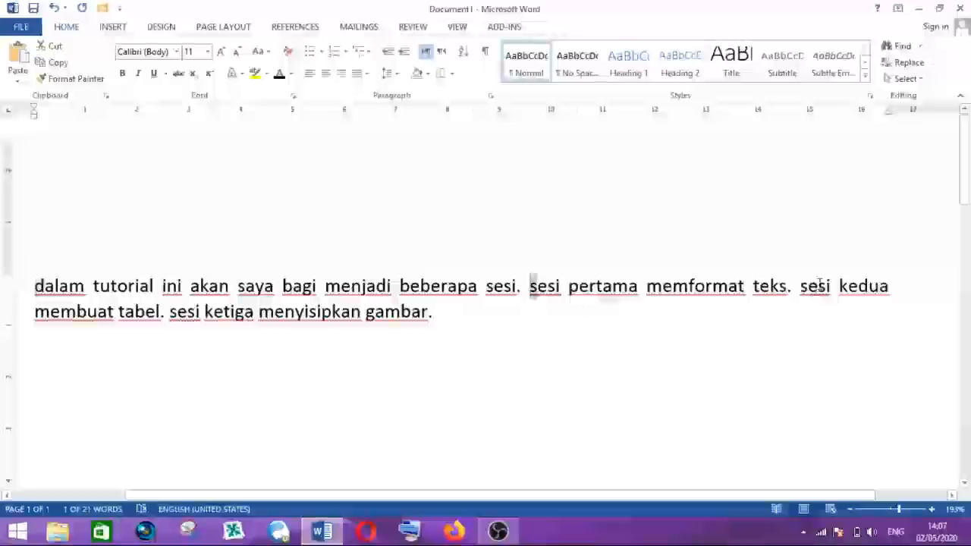
pyautogui.moveTo(800, 289); pyautogui.dragTo(809, 290)
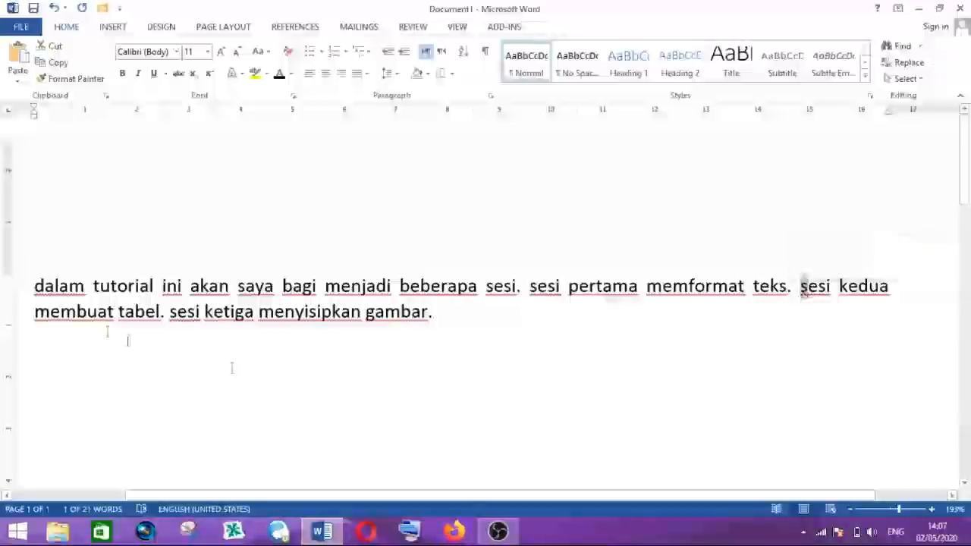
# - Select the whole paragraph and apply Sentence case
pyautogui.moveTo(36, 292); pyautogui.dragTo(433, 317)
pyautogui.click(269, 53)
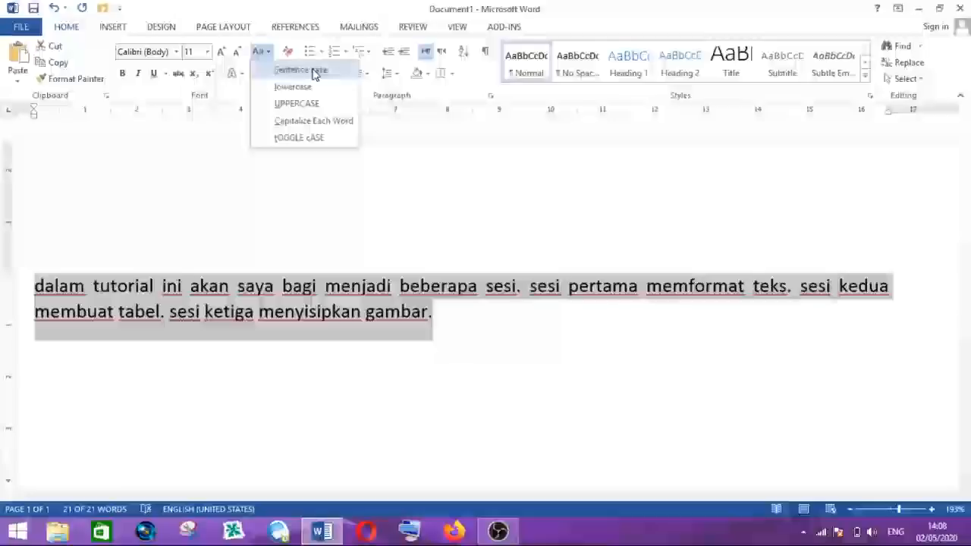
pyautogui.click(315, 74)
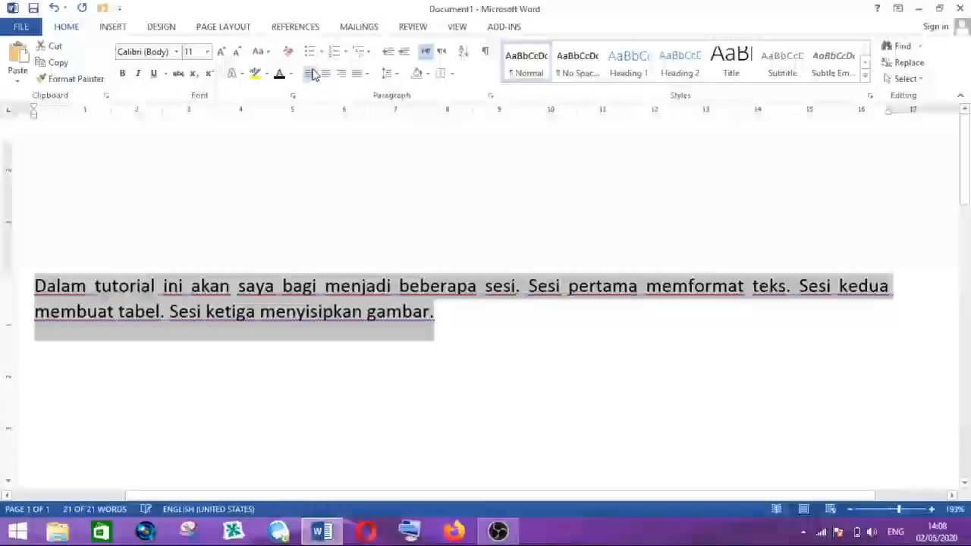
# - Highlight the capital letters at the start of each sentence to examine the sentence case
pyautogui.click(47, 286)
pyautogui.moveTo(47, 287); pyautogui.dragTo(34, 287)
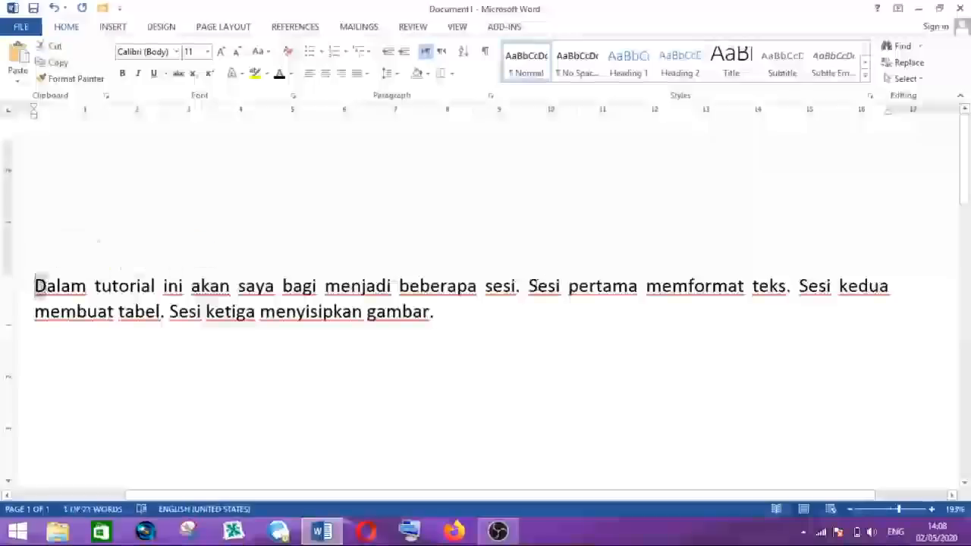
pyautogui.moveTo(529, 286); pyautogui.dragTo(538, 287)
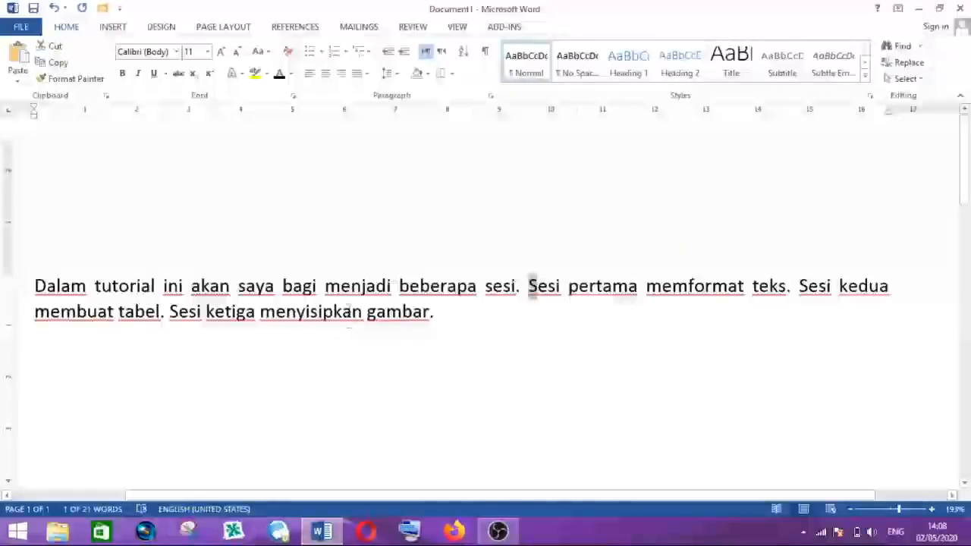
pyautogui.moveTo(168, 312); pyautogui.dragTo(180, 311)
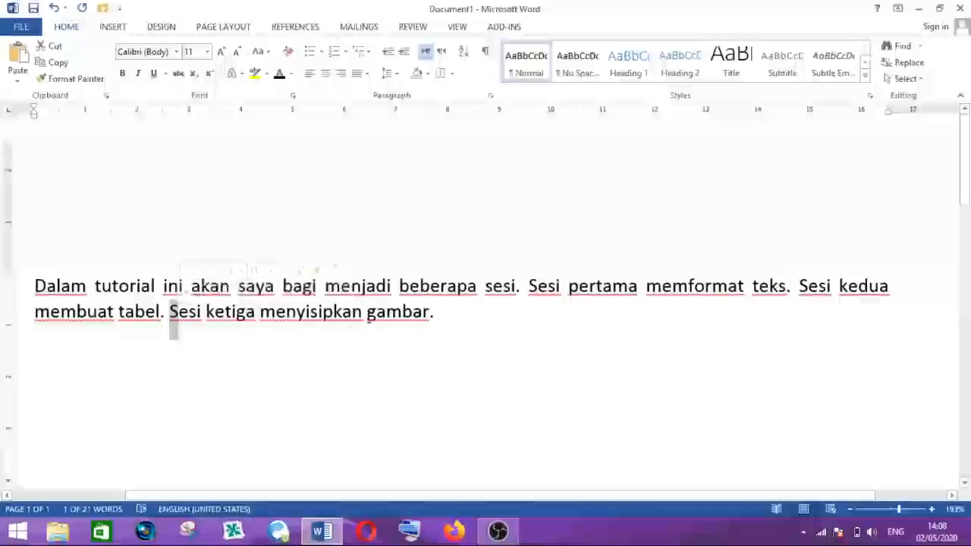
pyautogui.click(367, 314)
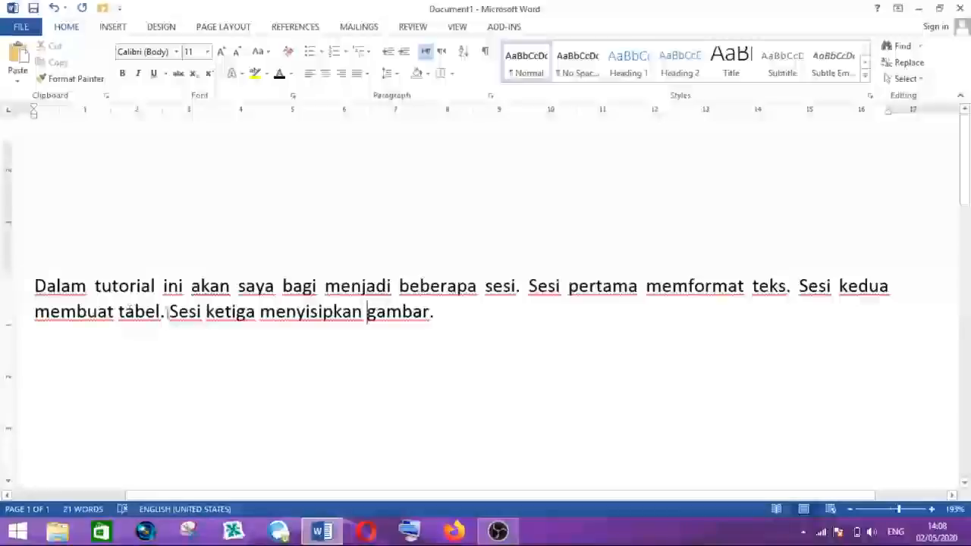
pyautogui.click(170, 312)
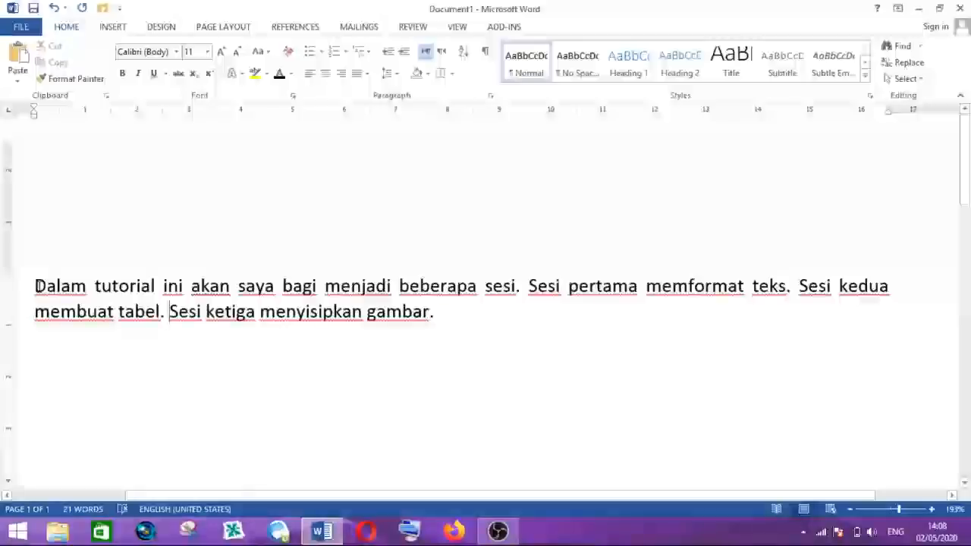
# - Copy the whole paragraph
pyautogui.moveTo(36, 286); pyautogui.dragTo(442, 317)
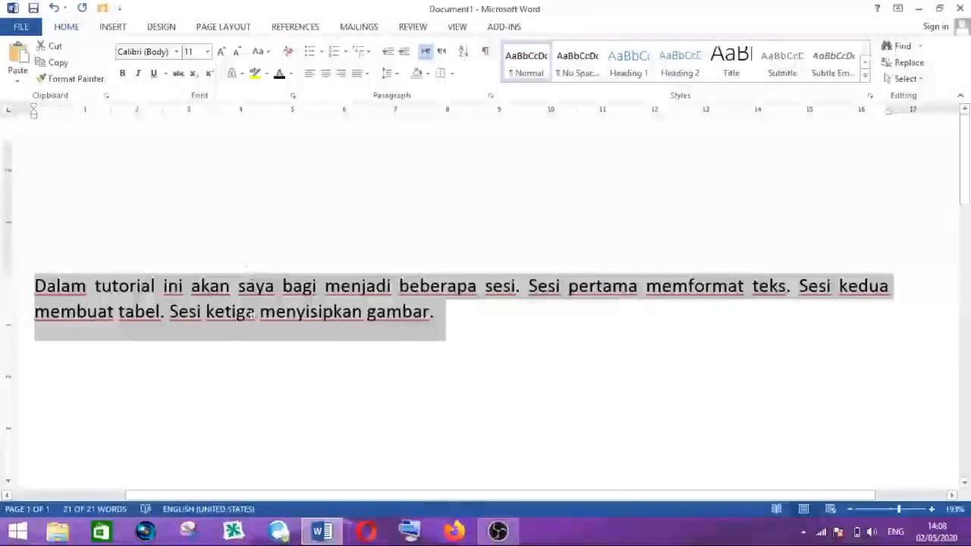
pyautogui.rightClick(225, 304)
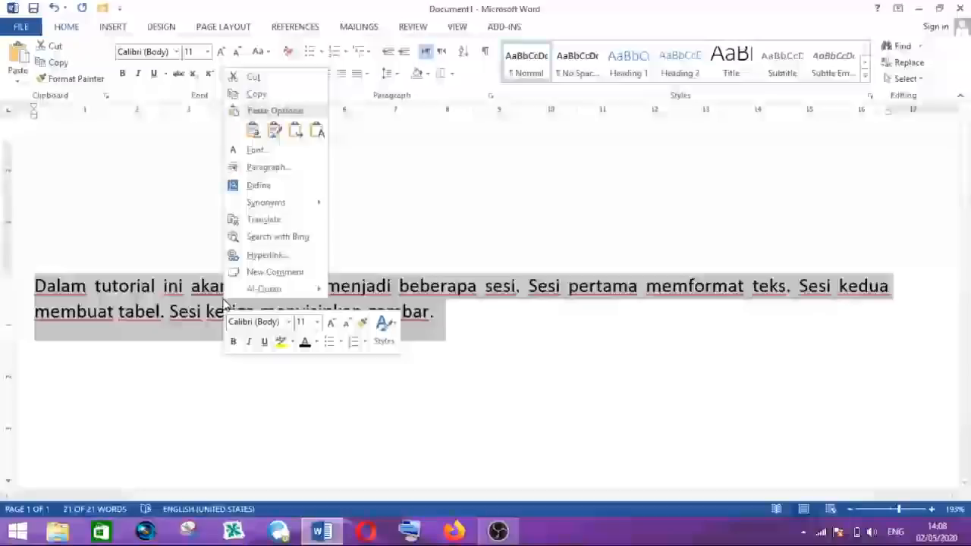
pyautogui.click(274, 95)
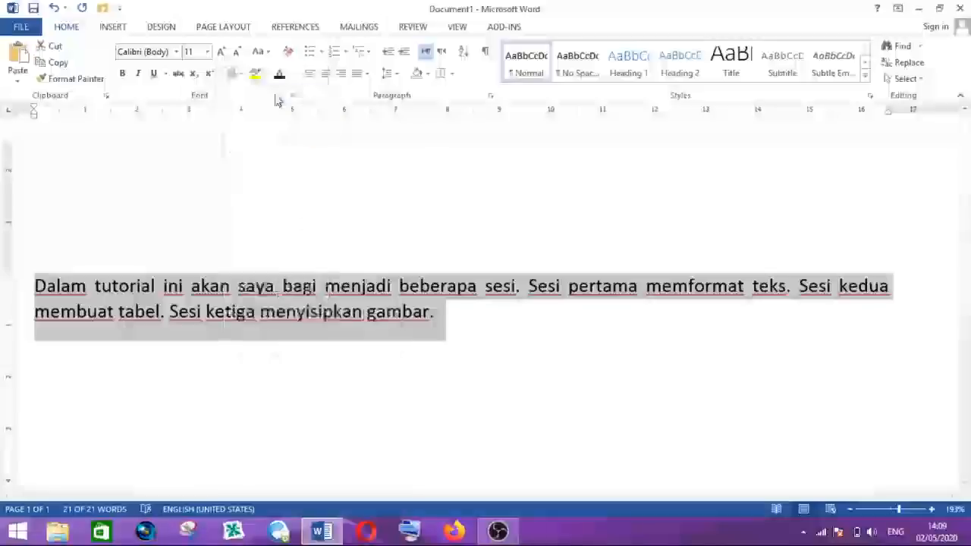
# - Paste a copy of the paragraph on a new line below the original, then undo the paste
pyautogui.click(438, 324)
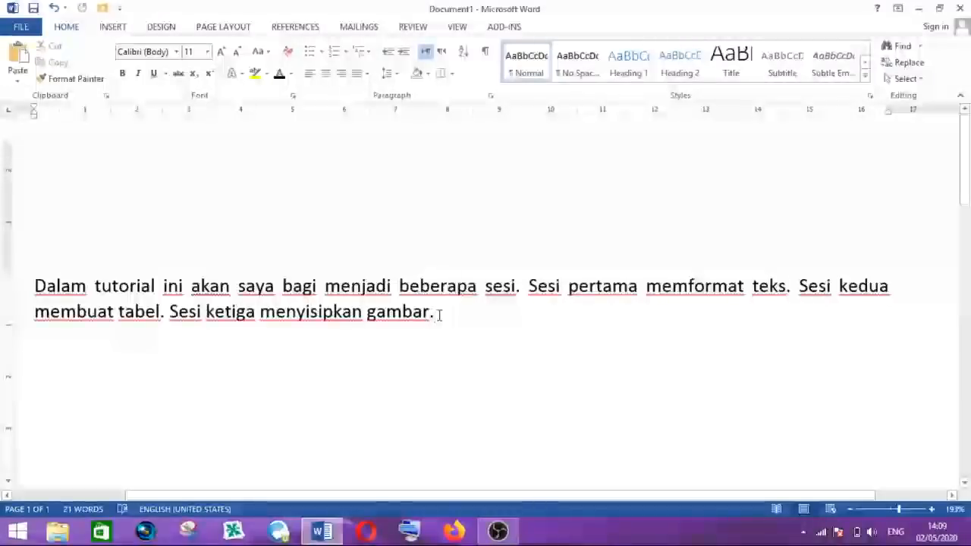
pyautogui.press('Return')
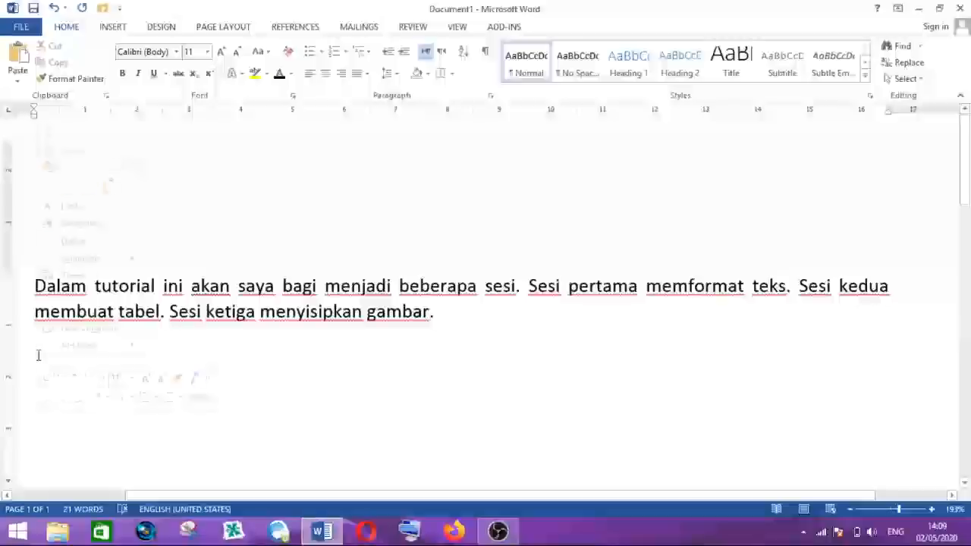
pyautogui.rightClick(38, 354)
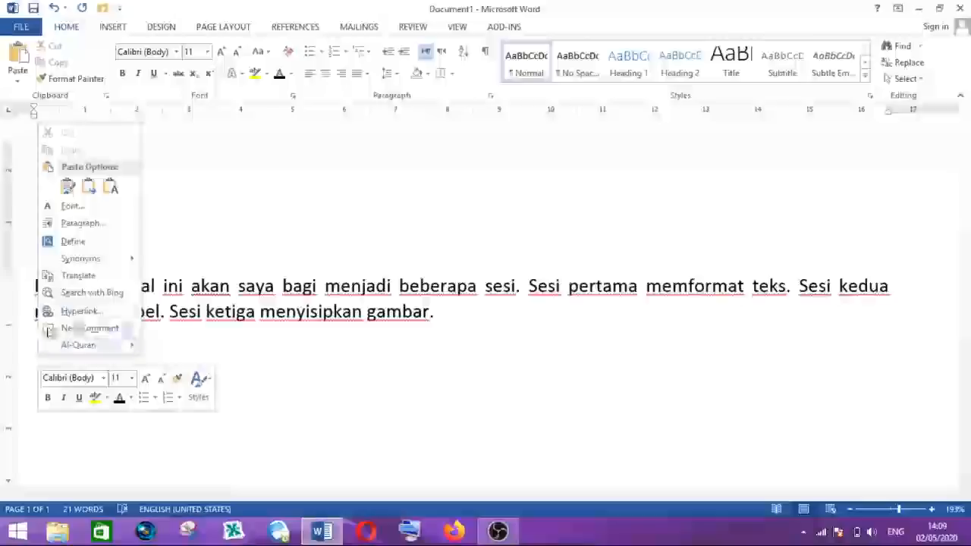
pyautogui.click(68, 190)
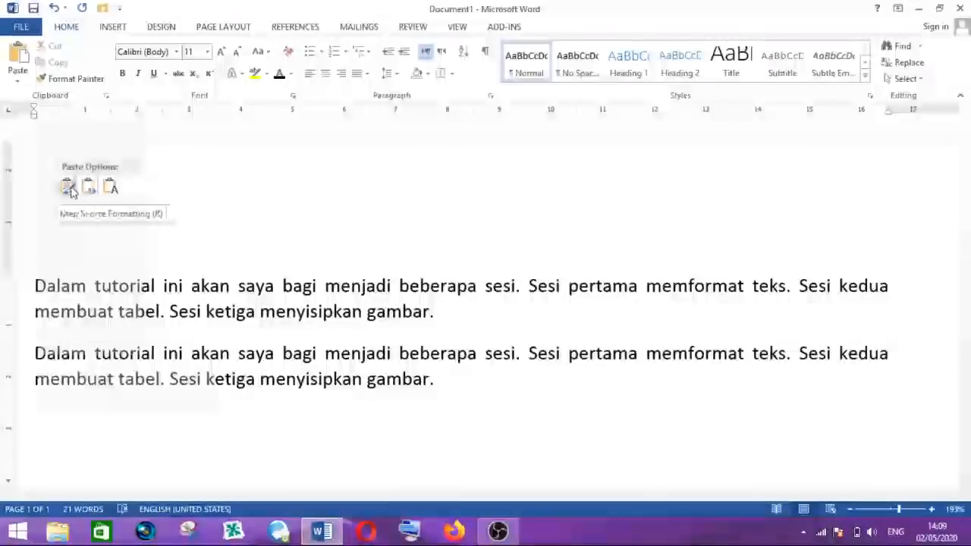
pyautogui.click(68, 189)
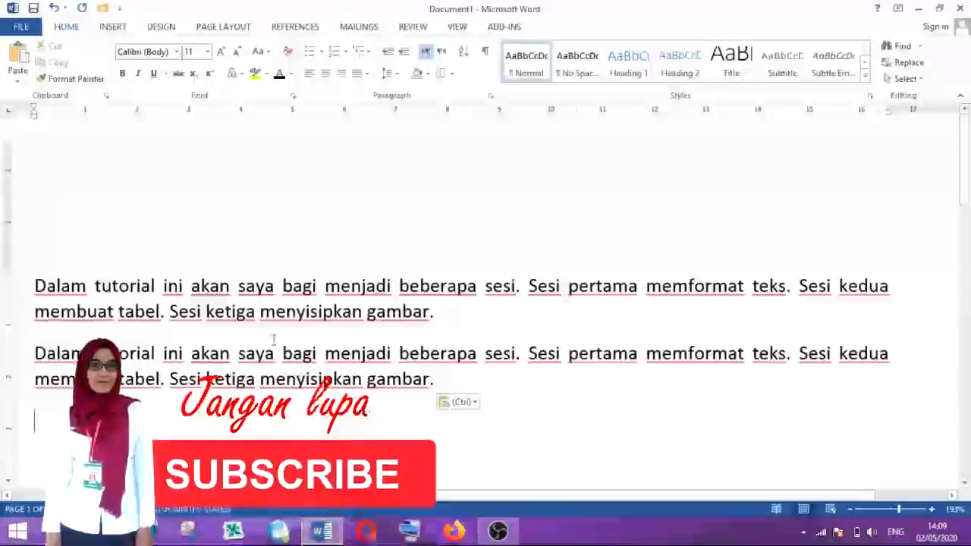
pyautogui.click(273, 378)
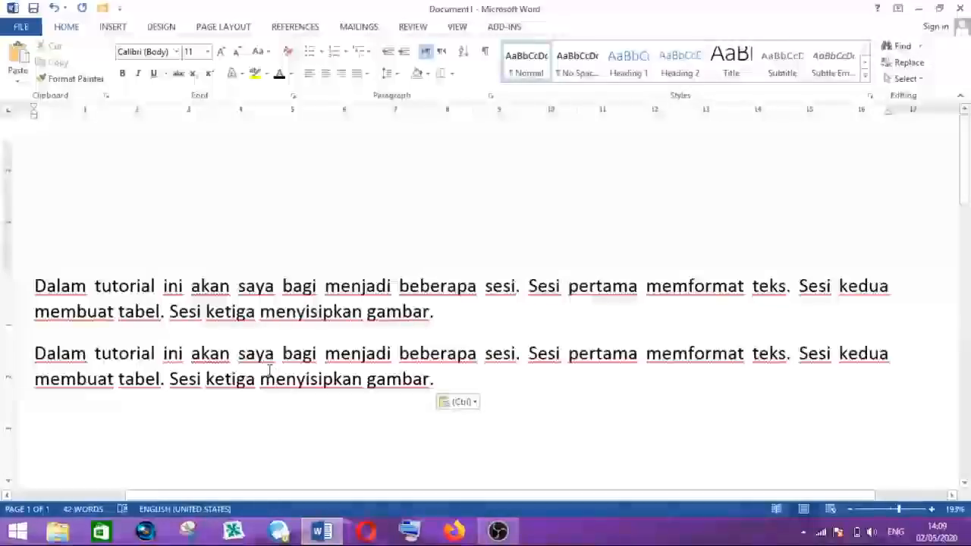
pyautogui.hotkey('ctrl', 'z')
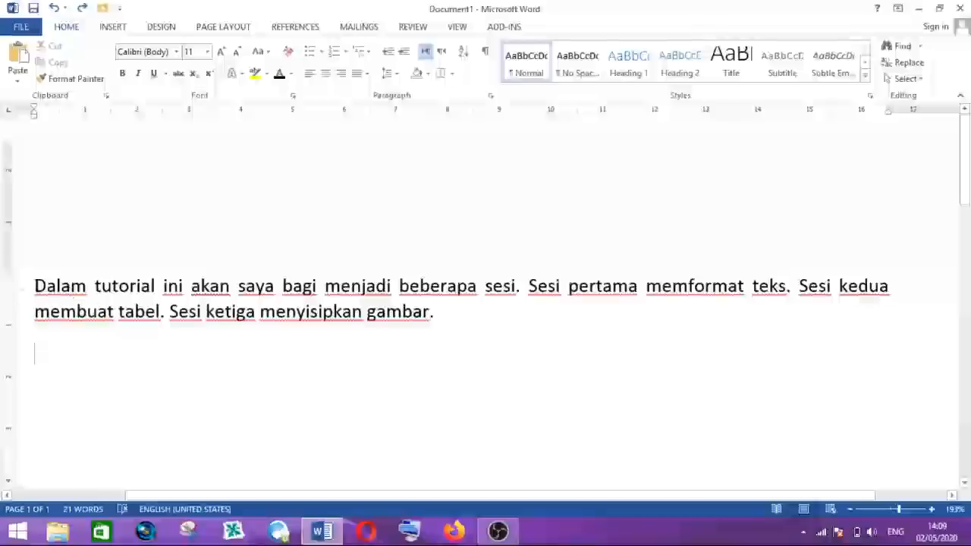
# - Paste a copy of the paragraph two lines below the original and select the pasted copy
pyautogui.moveTo(35, 286); pyautogui.dragTo(433, 319)
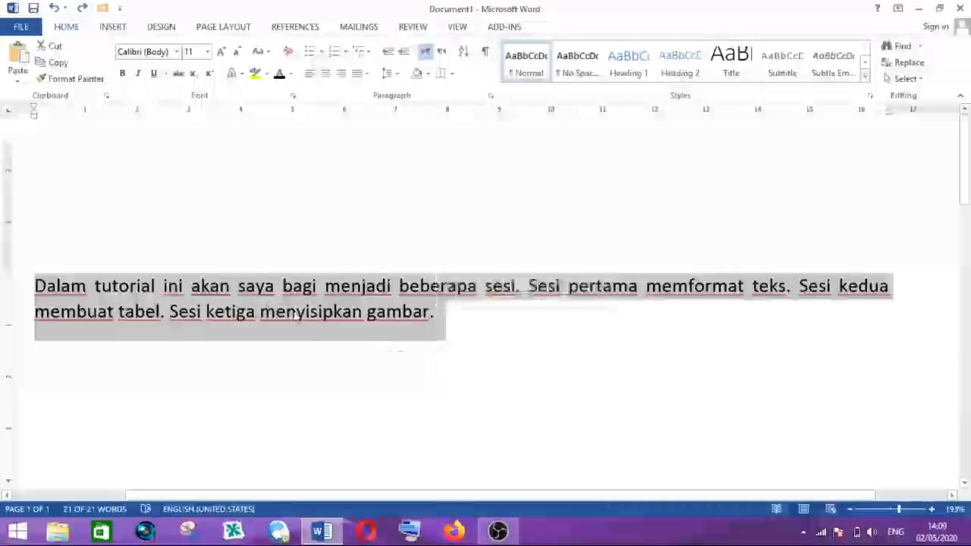
pyautogui.rightClick(264, 308)
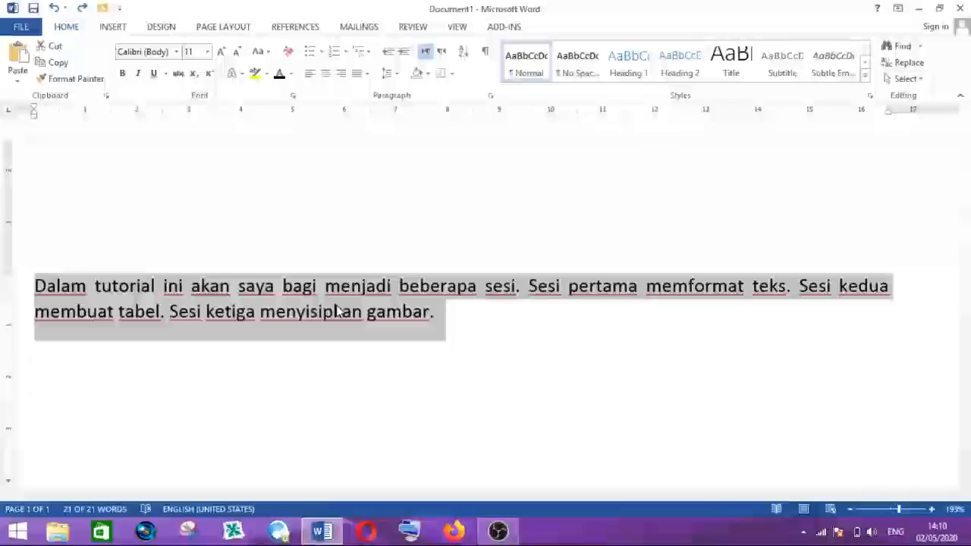
pyautogui.click(445, 317)
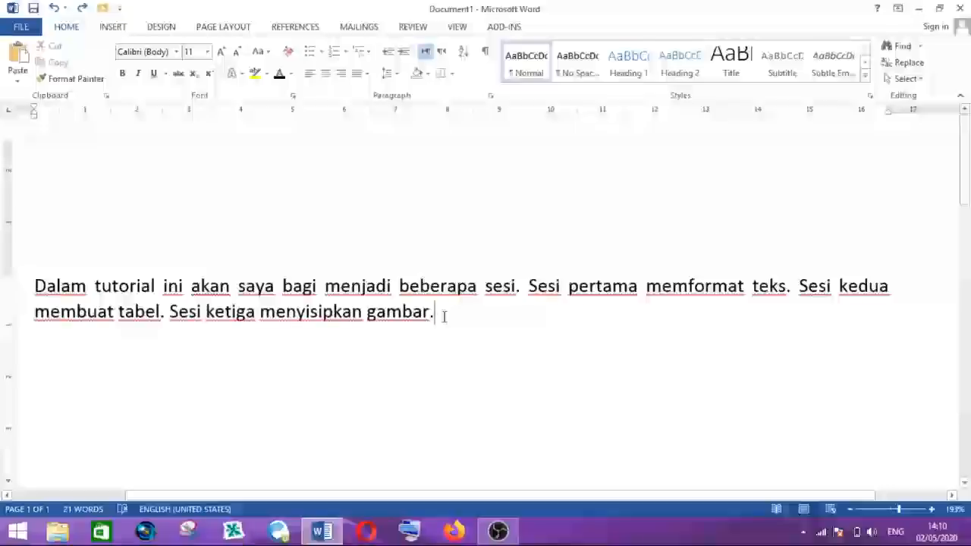
pyautogui.press('Return')
pyautogui.press('Return')
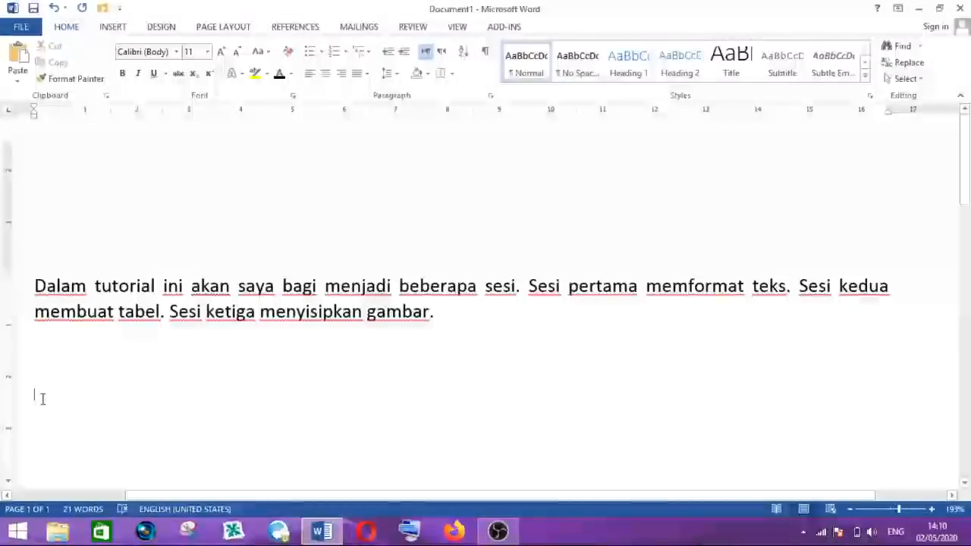
pyautogui.hotkey('ctrl', 'v')
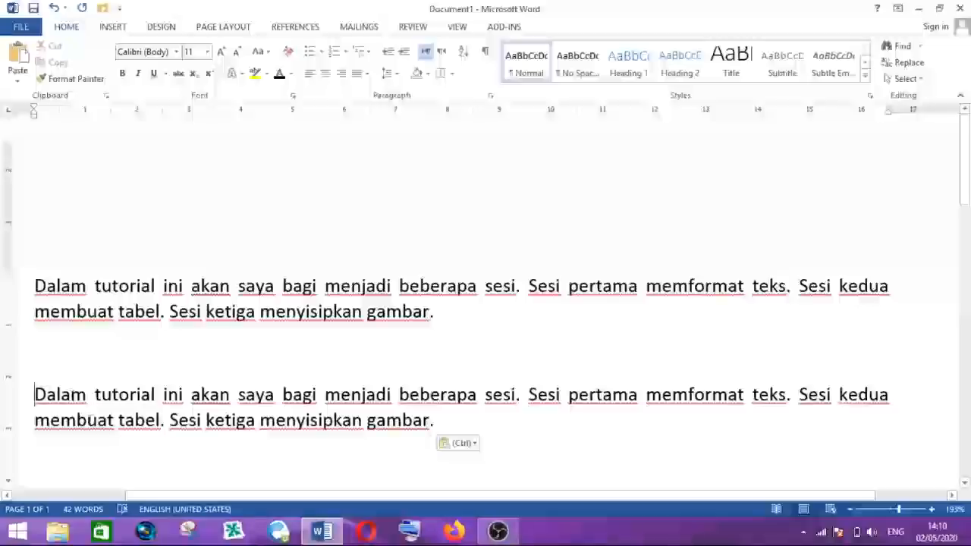
pyautogui.click(88, 399)
pyautogui.moveTo(36, 396); pyautogui.dragTo(452, 423)
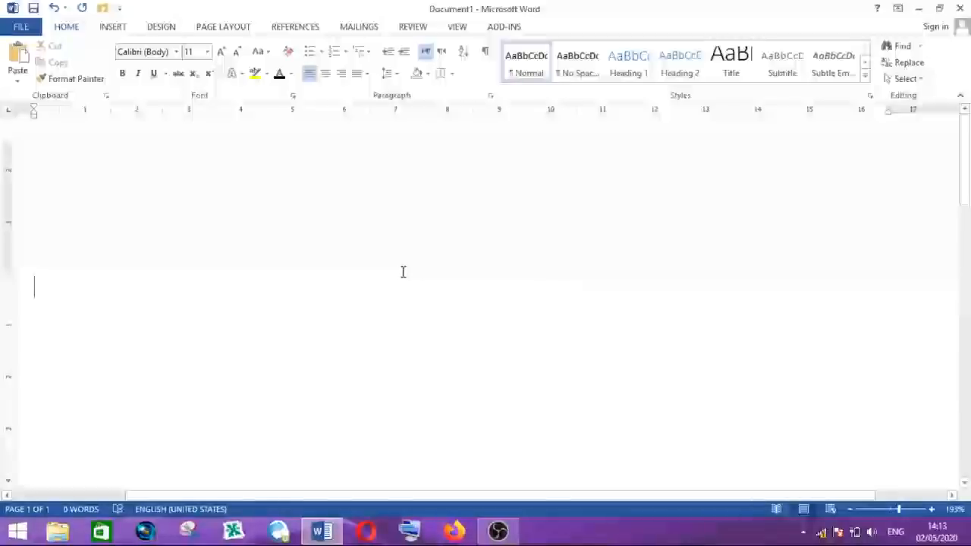
# - Insert a 5x8 table into the empty document
pyautogui.click(112, 27)
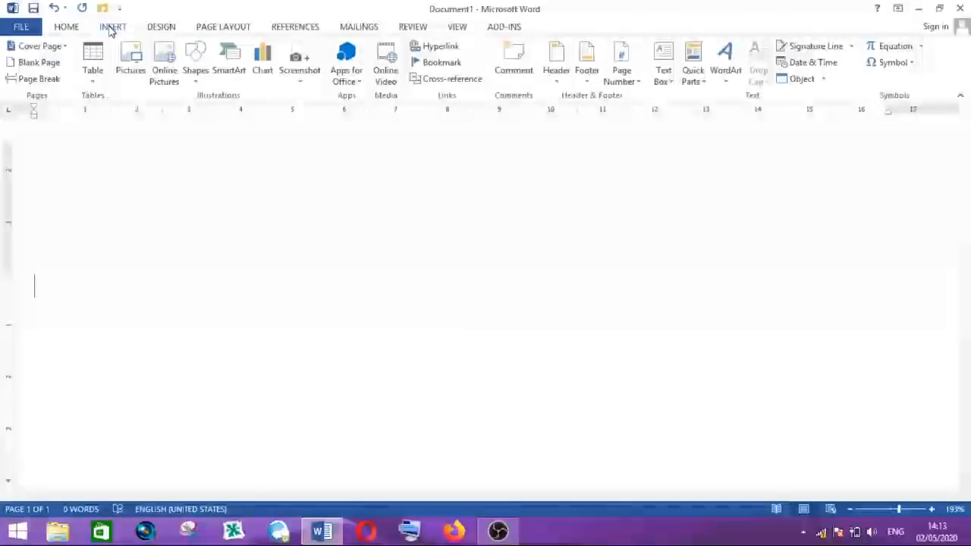
pyautogui.click(93, 70)
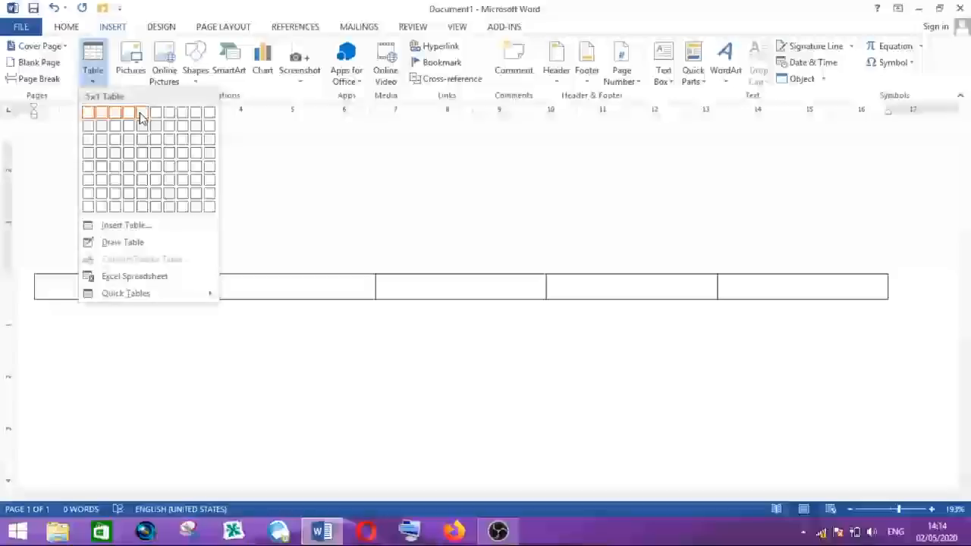
pyautogui.click(144, 211)
pyautogui.click(309, 282)
pyautogui.scroll(-2, 437, 289)
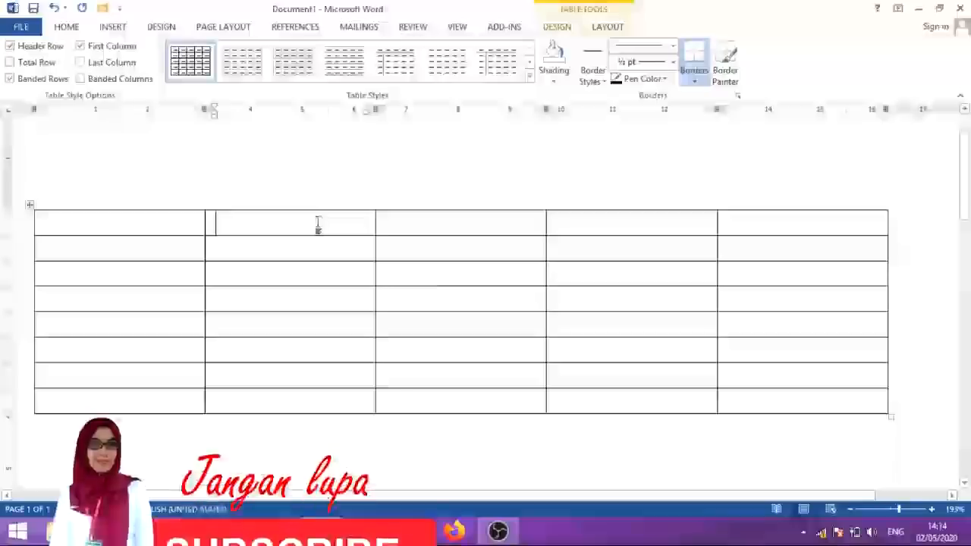
# - Enter NO. in the table's first header cell
pyautogui.click(602, 227)
pyautogui.click(752, 223)
pyautogui.click(172, 224)
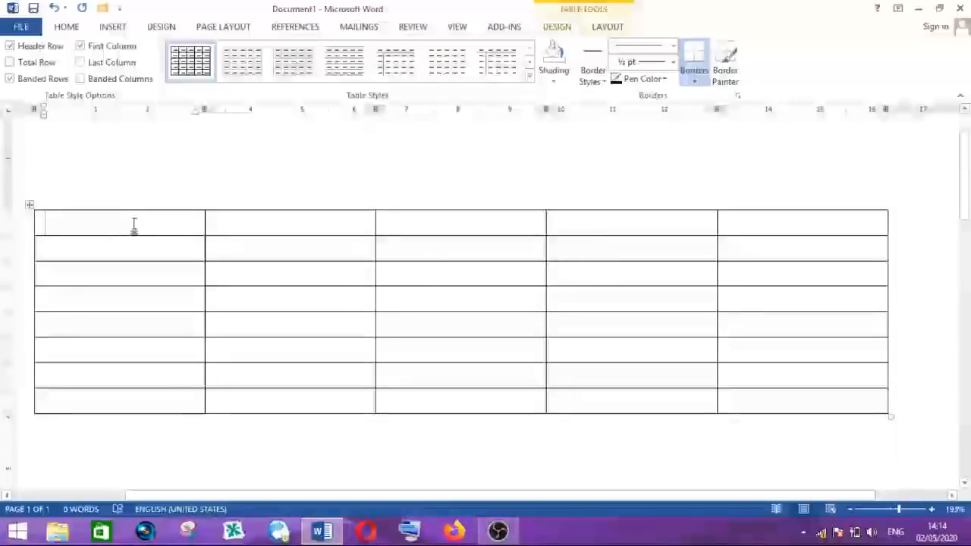
pyautogui.write('n')
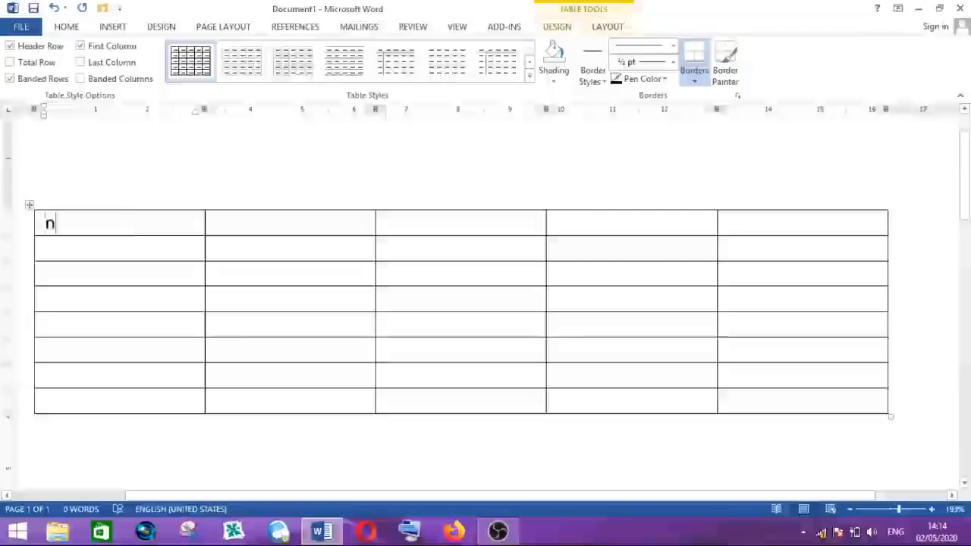
pyautogui.press('BackSpace')
pyautogui.write('NO')
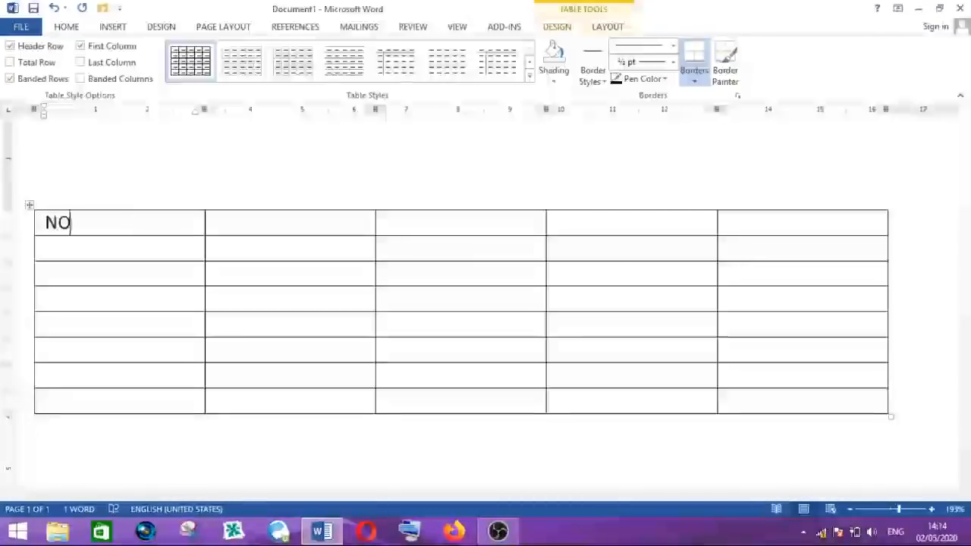
pyautogui.write('.')
pyautogui.press('Tab')
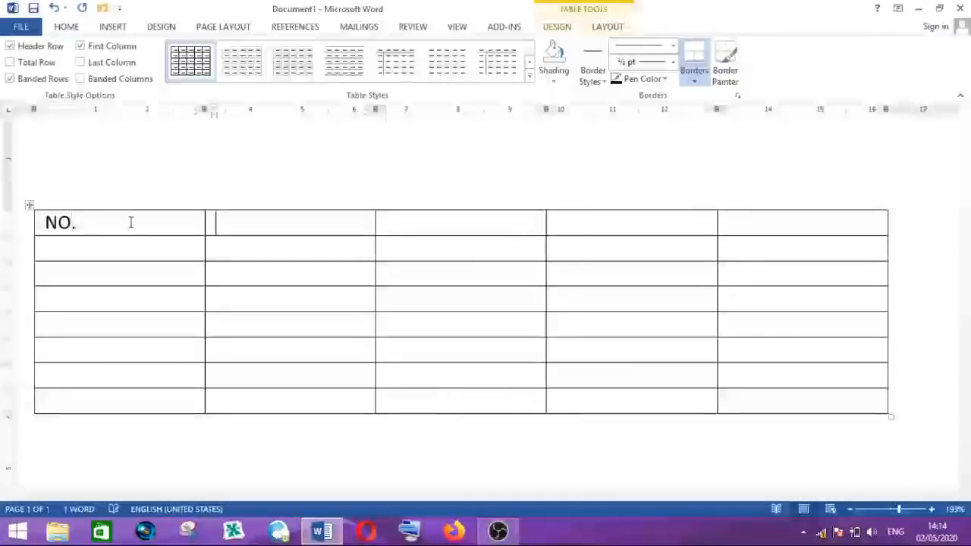
# - Enter the headers NAMA SISWA, JENIS KELAMIN, TANGGAL LAHIR and ALAMAT in the remaining header cells
pyautogui.write('NAM')
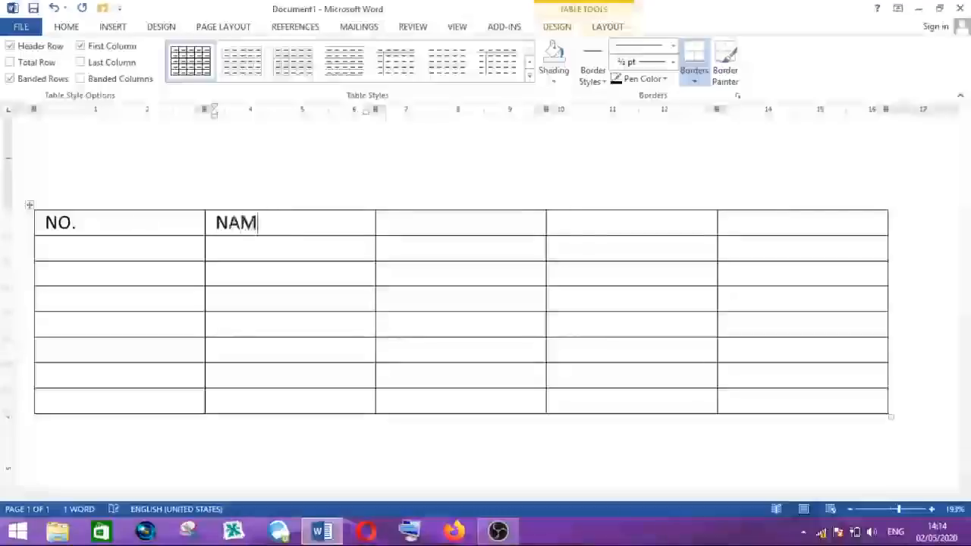
pyautogui.write('A SISWA')
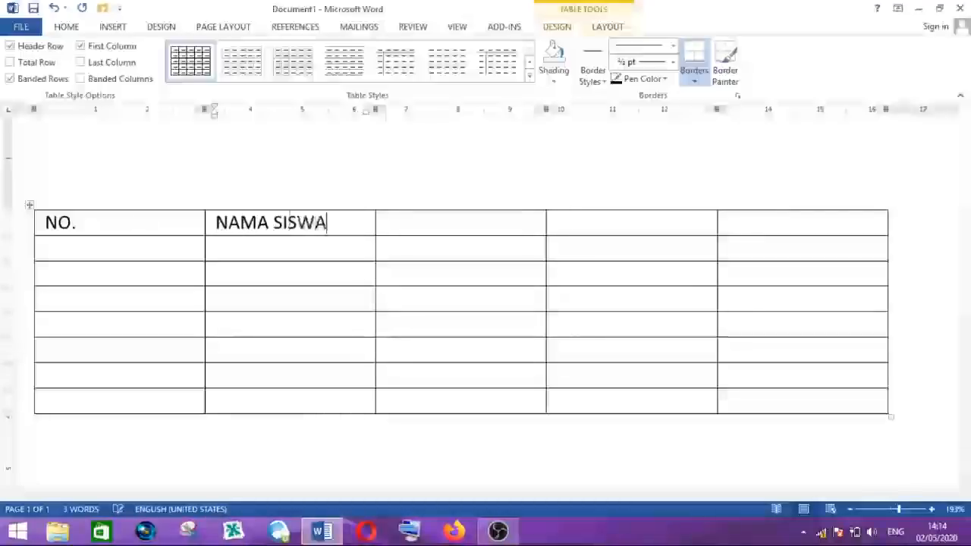
pyautogui.press('Tab')
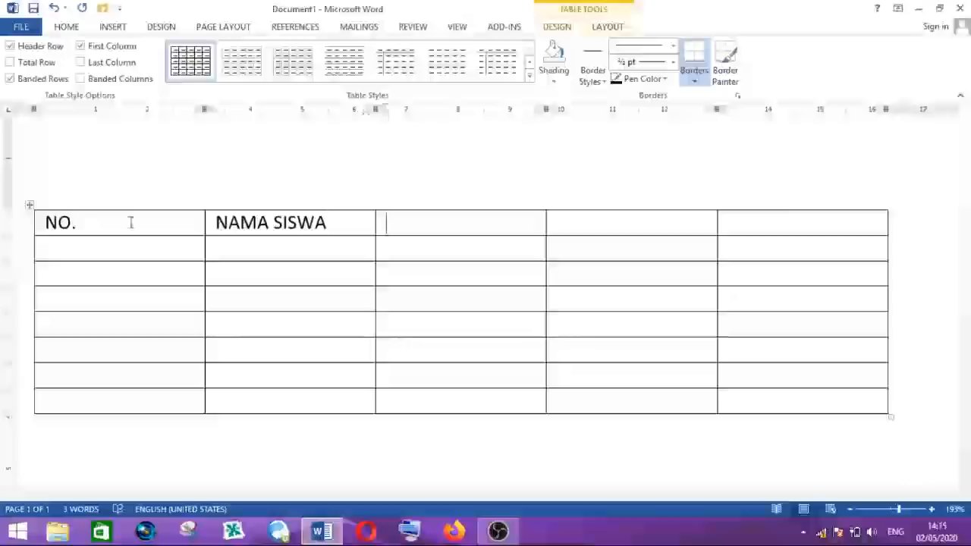
pyautogui.write('JENIS KELAMIN')
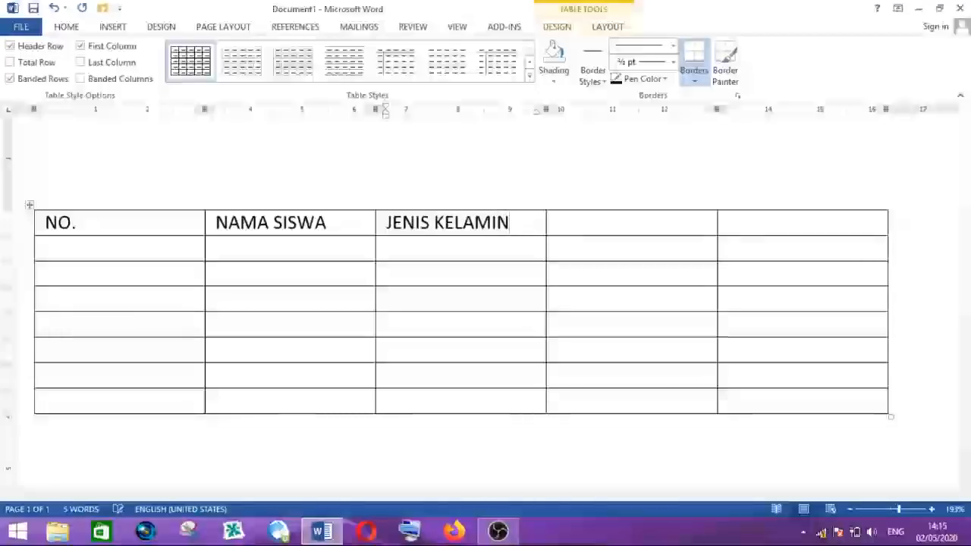
pyautogui.press('Tab')
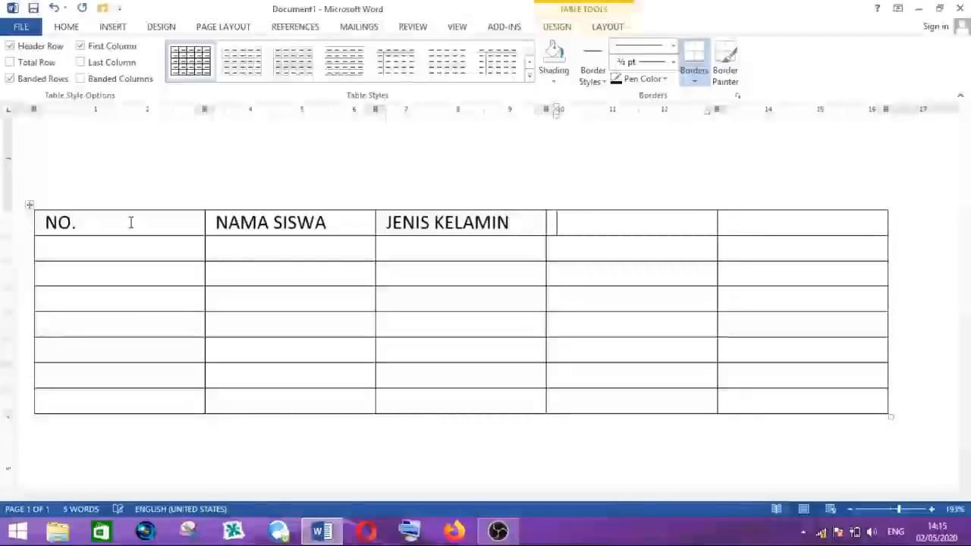
pyautogui.write('T')
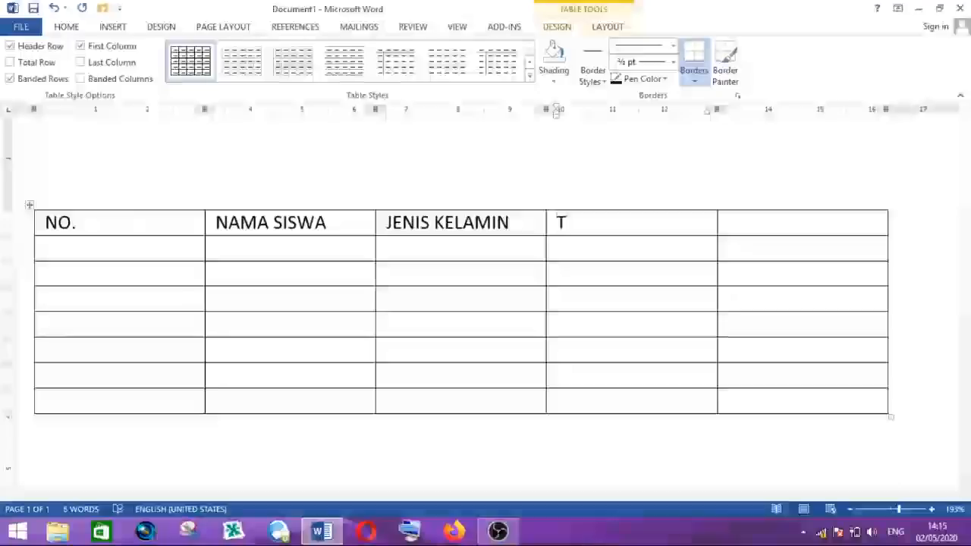
pyautogui.write('ANGGAL LAHIR')
pyautogui.press('Tab')
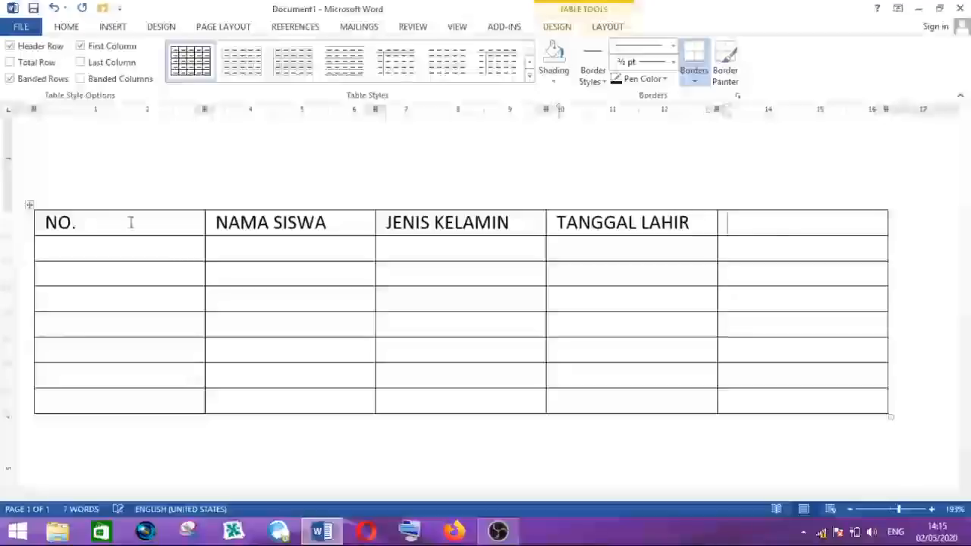
pyautogui.write('ALAMAT')
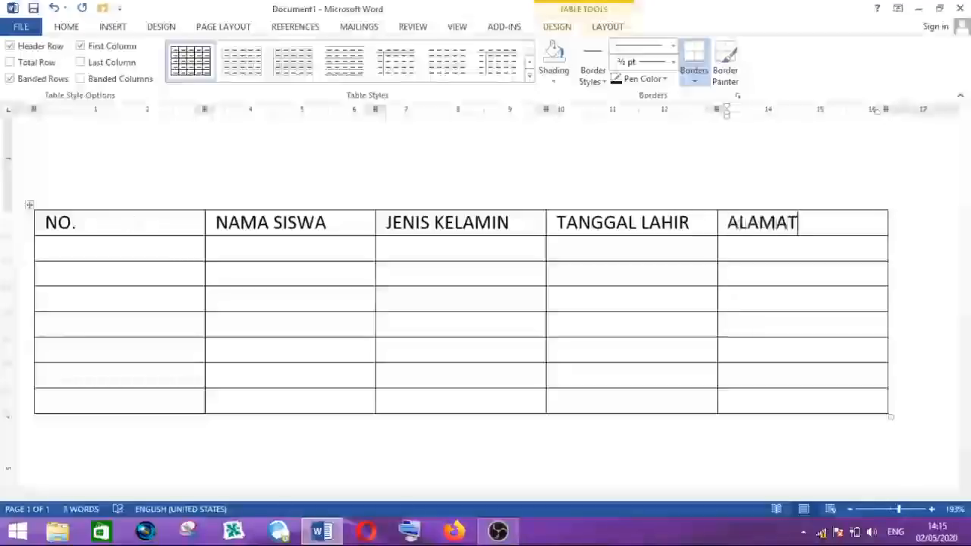
# - Narrow the NO. column to fit its header by moving its right border
pyautogui.click(226, 249)
pyautogui.click(185, 251)
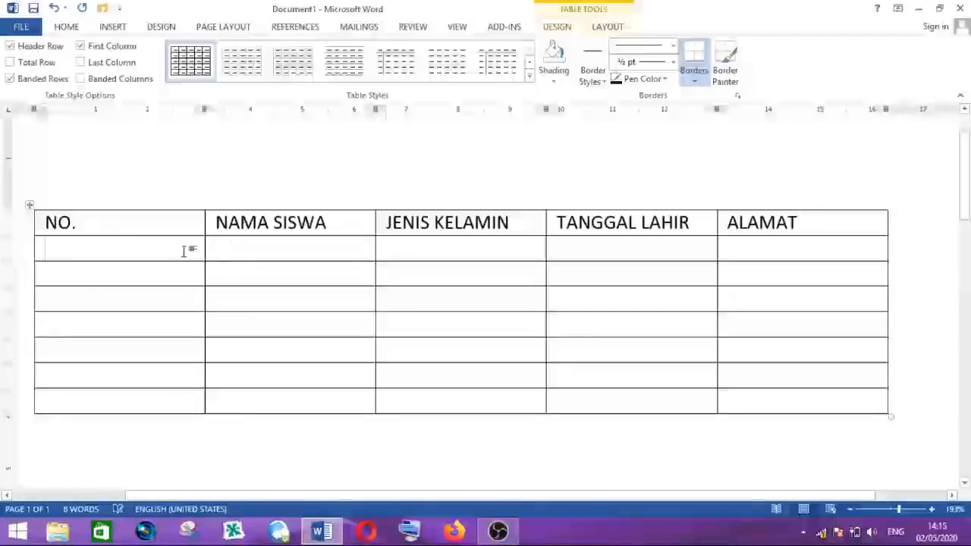
pyautogui.click(188, 218)
pyautogui.click(228, 223)
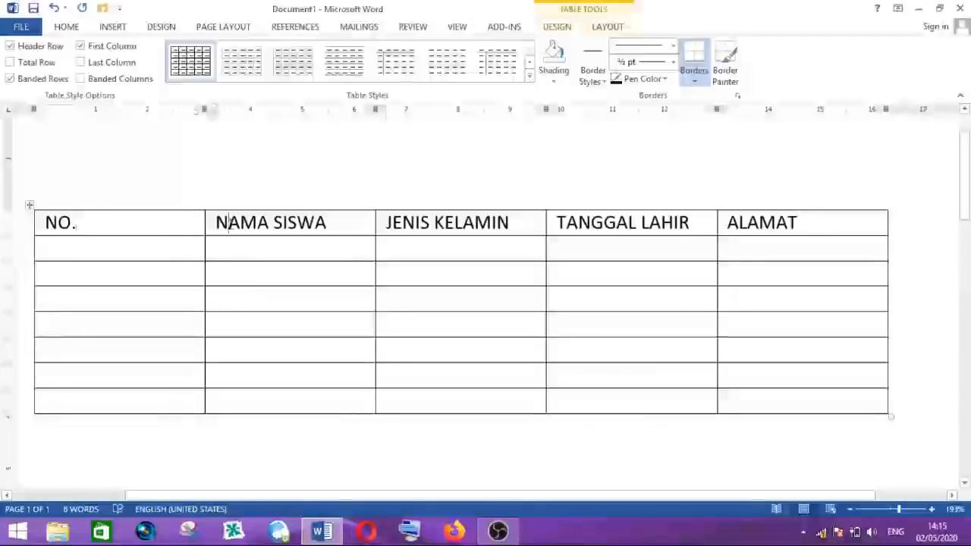
pyautogui.click(94, 224)
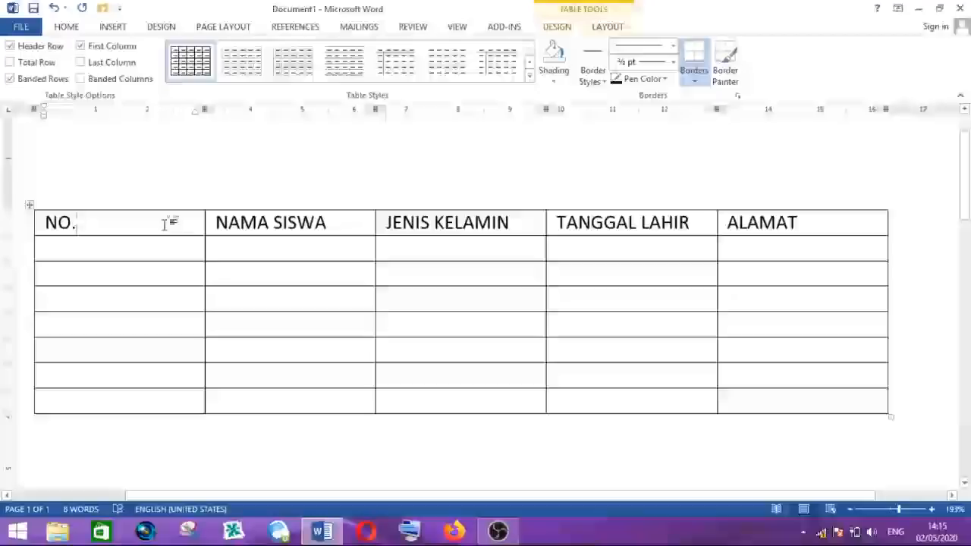
pyautogui.moveTo(201, 109); pyautogui.dragTo(88, 140)
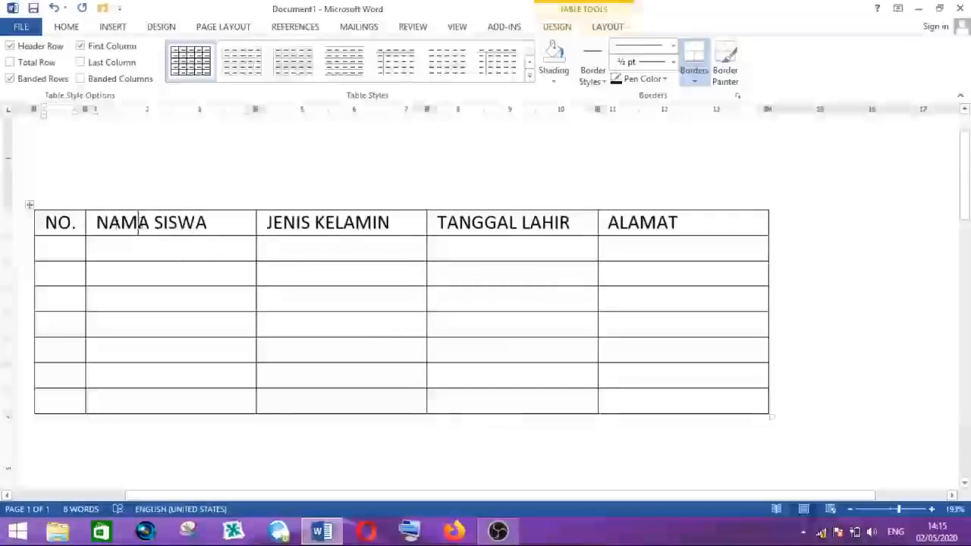
# - Resize the table columns by widening NAMA SISWA and ALAMAT and narrowing JENIS KELAMIN to fit its header
pyautogui.moveTo(255, 110); pyautogui.dragTo(279, 110)
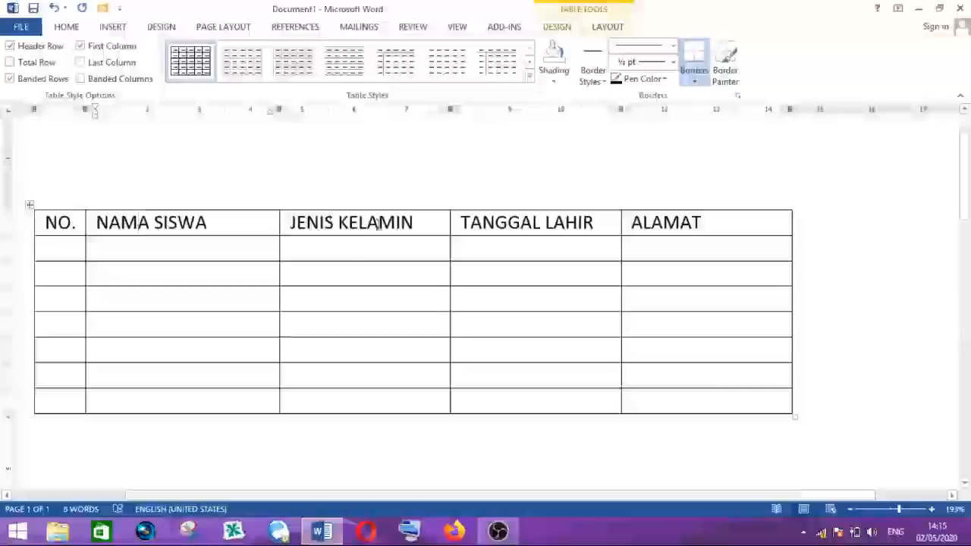
pyautogui.moveTo(454, 111); pyautogui.dragTo(373, 135)
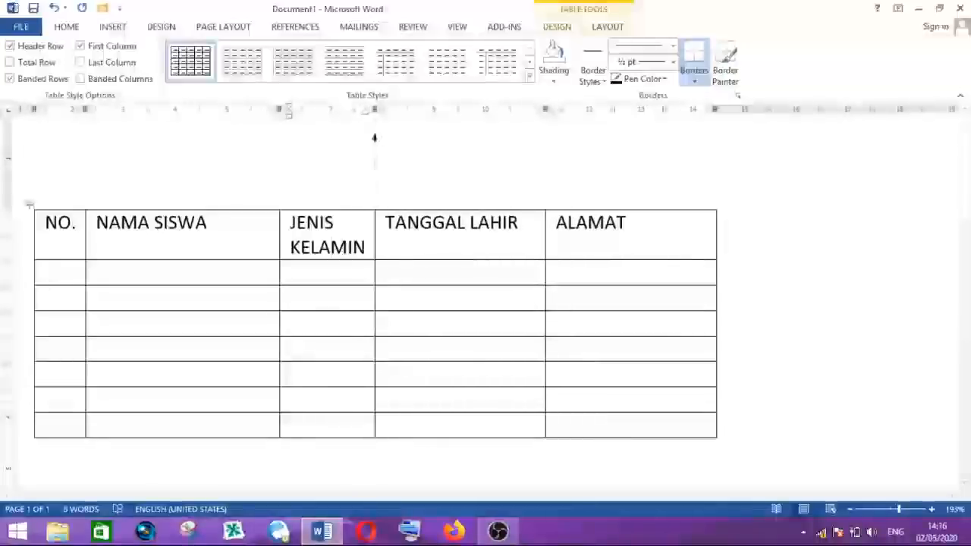
pyautogui.click(444, 243)
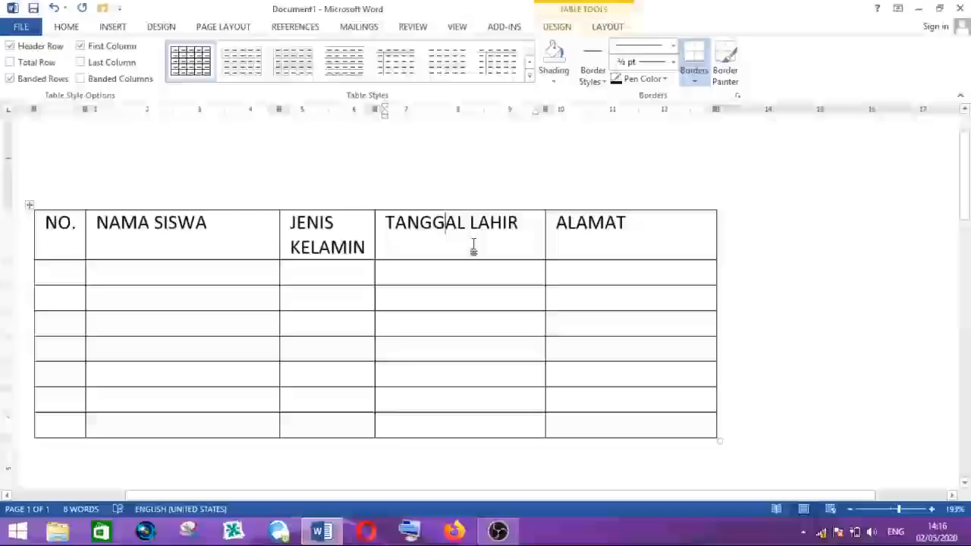
pyautogui.click(622, 231)
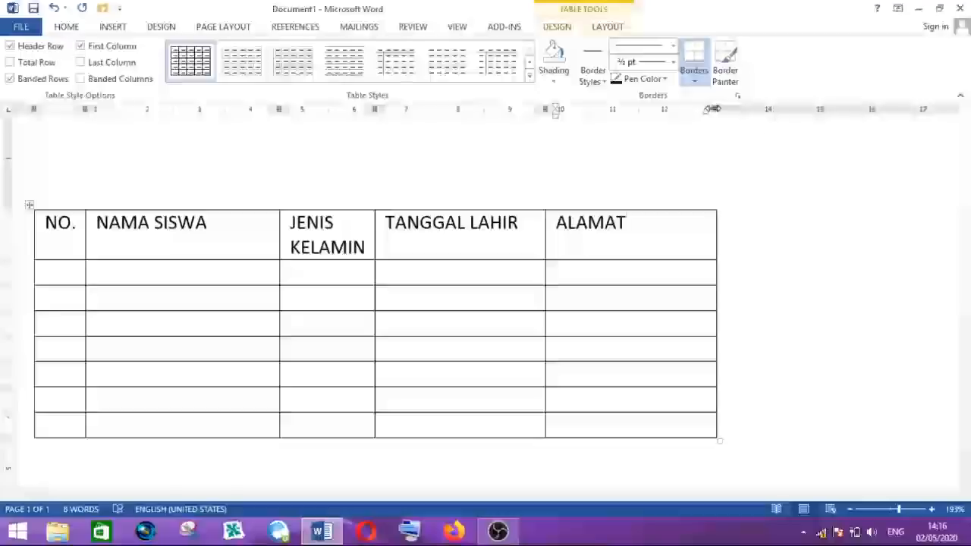
pyautogui.moveTo(714, 109); pyautogui.dragTo(862, 111)
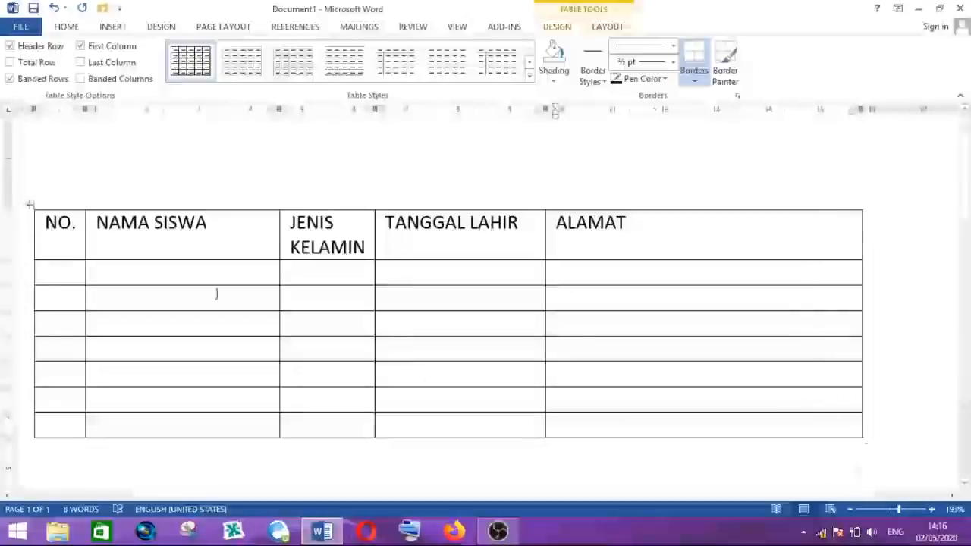
pyautogui.click(231, 272)
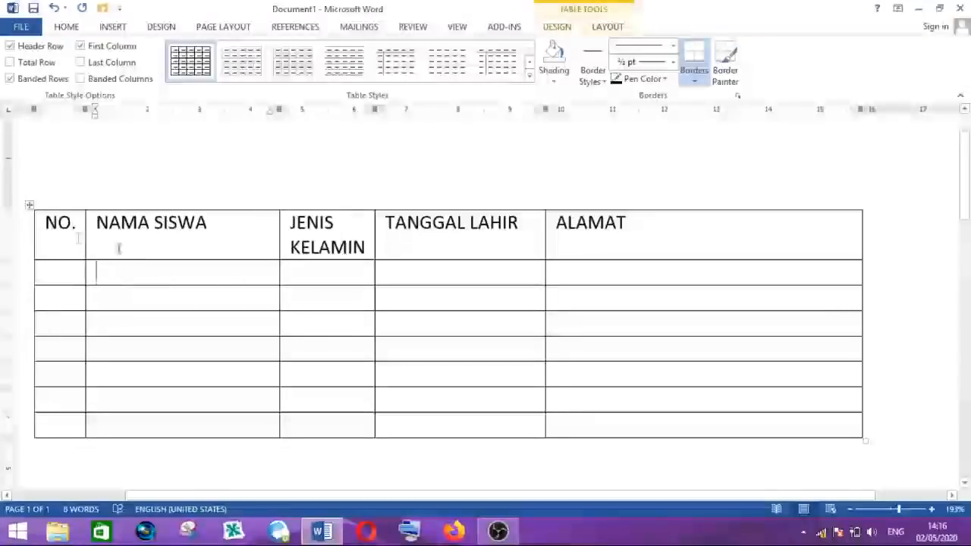
# - Select the header row and center its text horizontally
pyautogui.click(35, 241)
pyautogui.moveTo(35, 241); pyautogui.dragTo(631, 245)
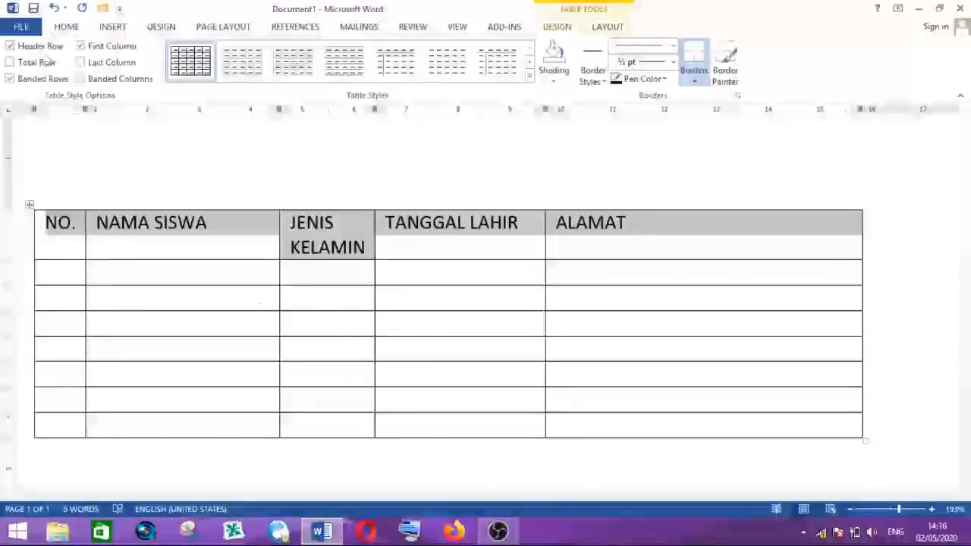
pyautogui.click(66, 27)
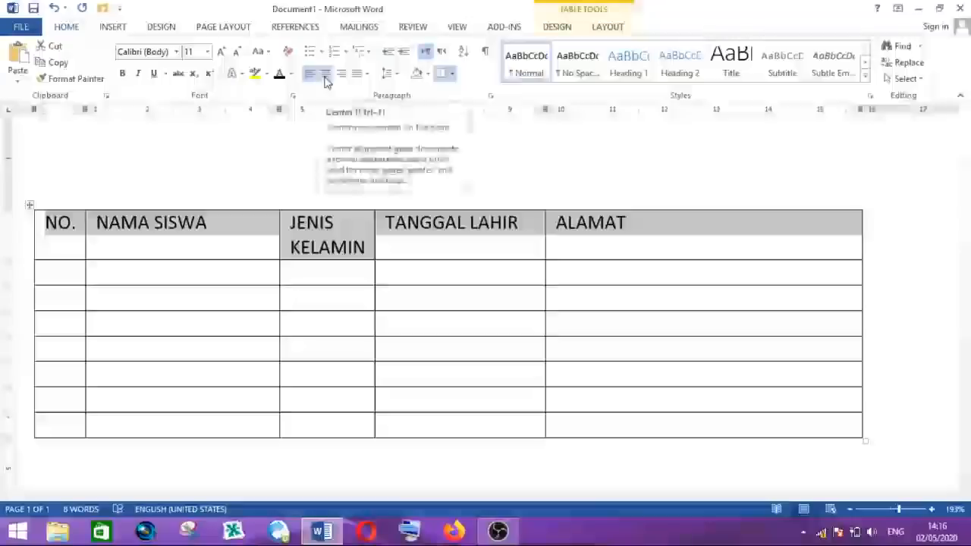
pyautogui.click(324, 77)
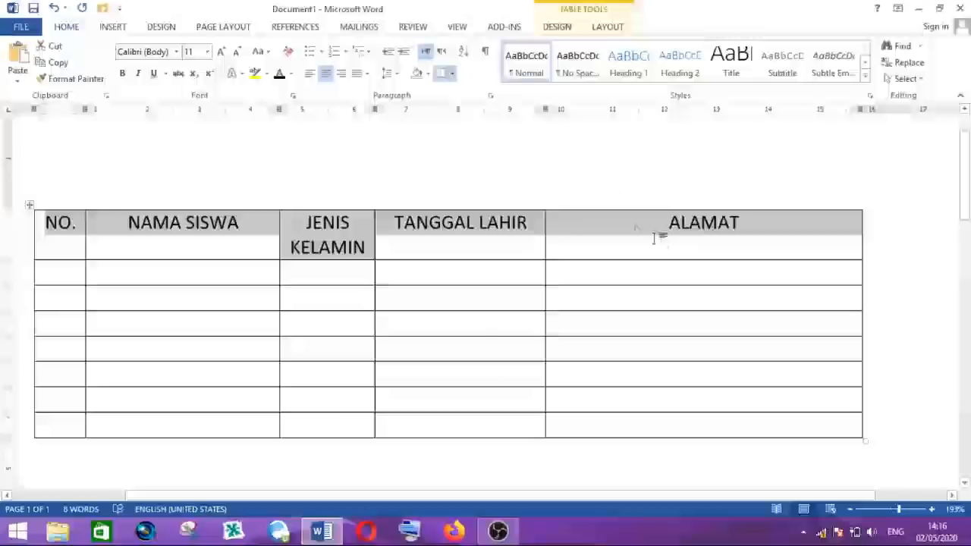
pyautogui.click(680, 226)
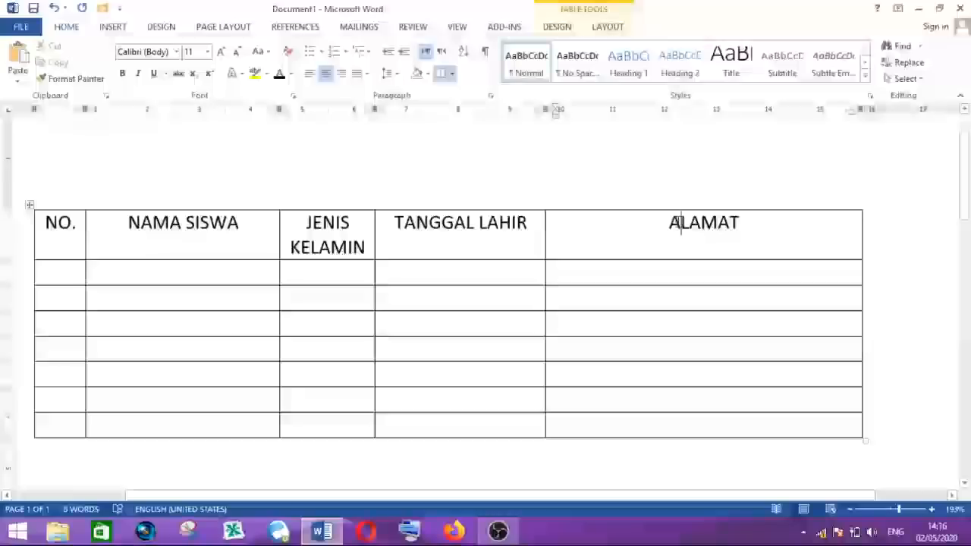
pyautogui.moveTo(128, 222); pyautogui.dragTo(241, 225)
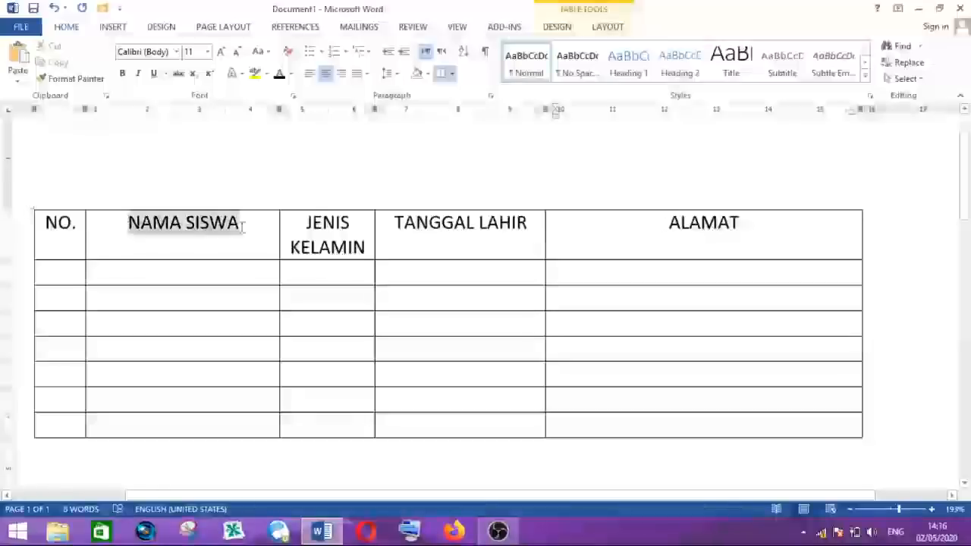
pyautogui.click(151, 232)
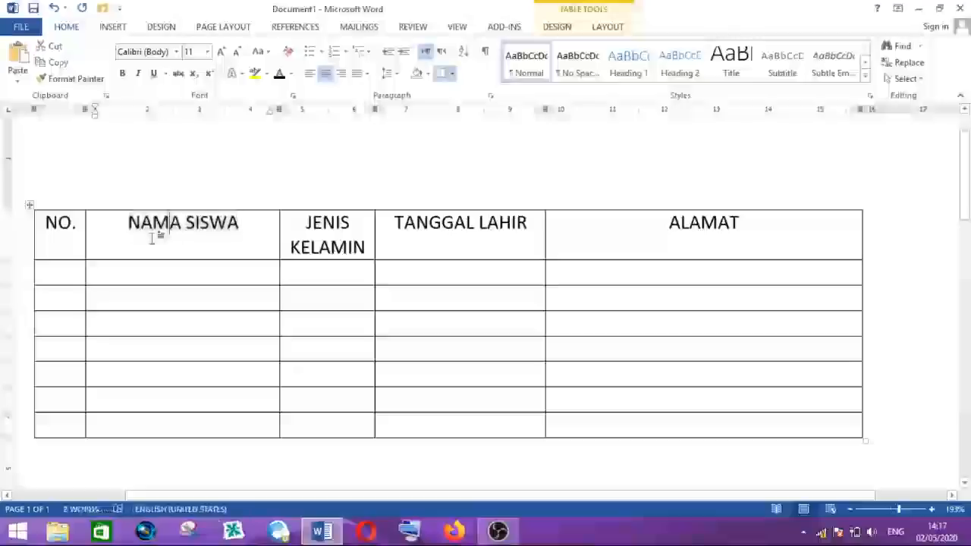
pyautogui.moveTo(124, 225); pyautogui.dragTo(240, 224)
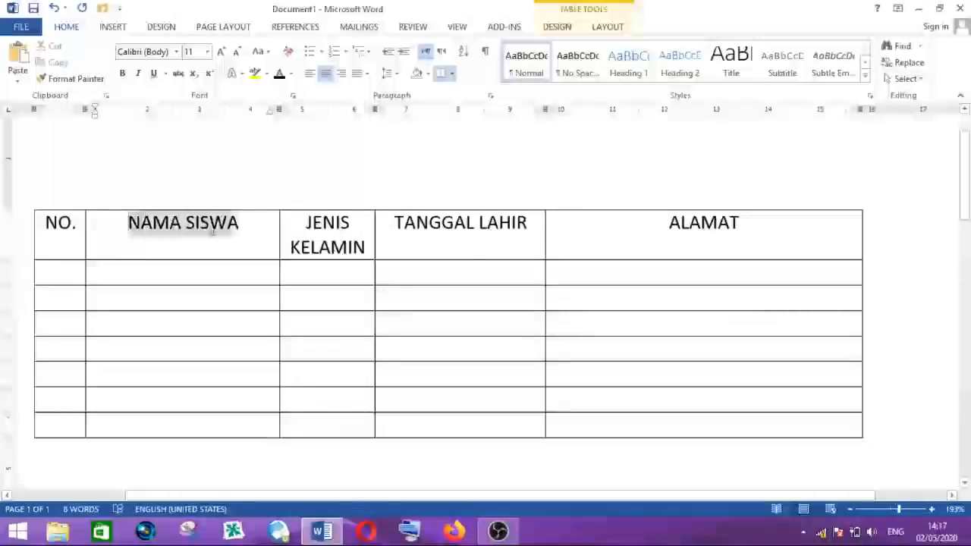
pyautogui.click(187, 223)
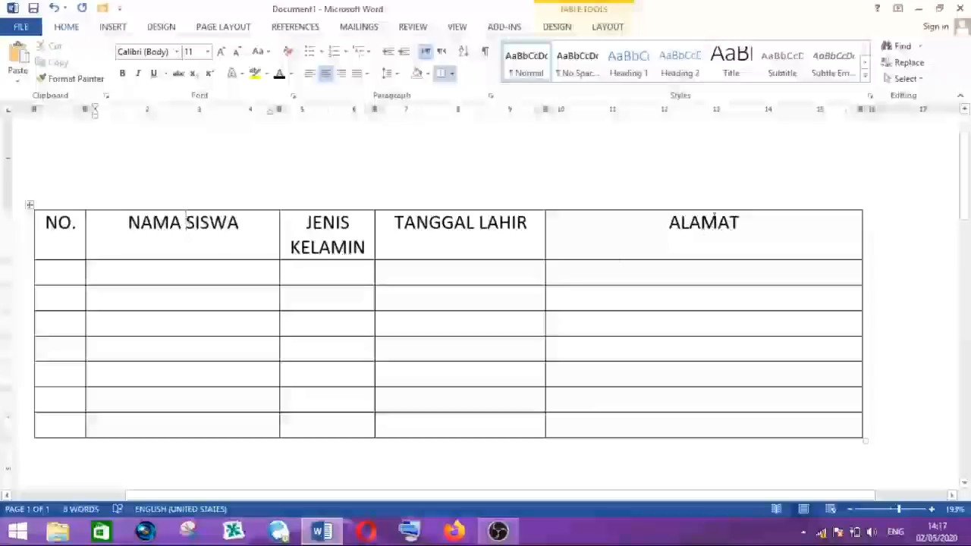
pyautogui.moveTo(397, 220); pyautogui.dragTo(549, 223)
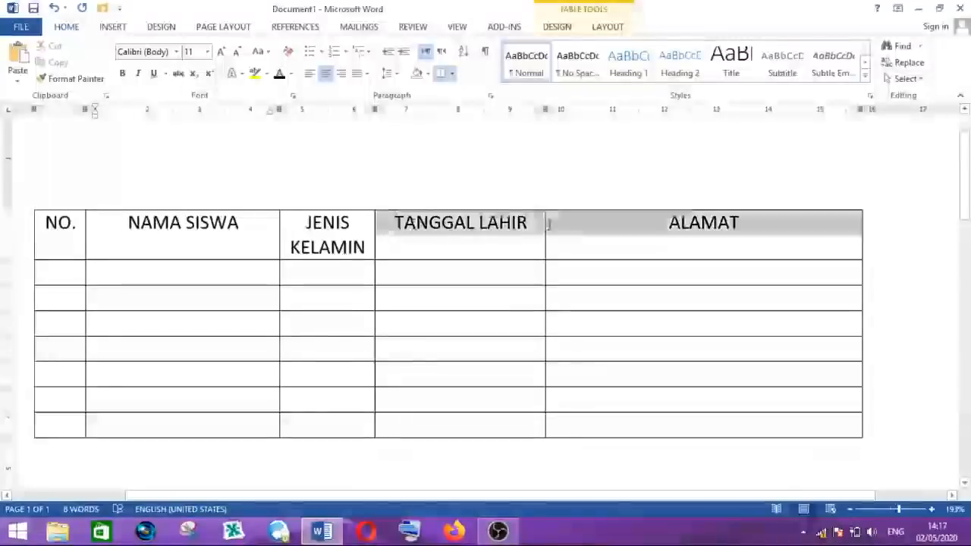
pyautogui.click(500, 226)
pyautogui.moveTo(669, 222); pyautogui.dragTo(741, 230)
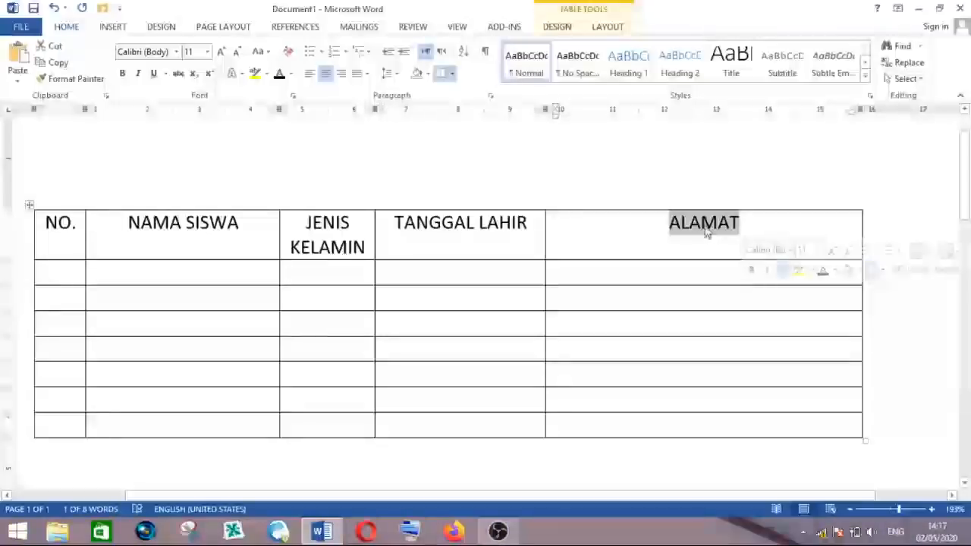
pyautogui.click(196, 226)
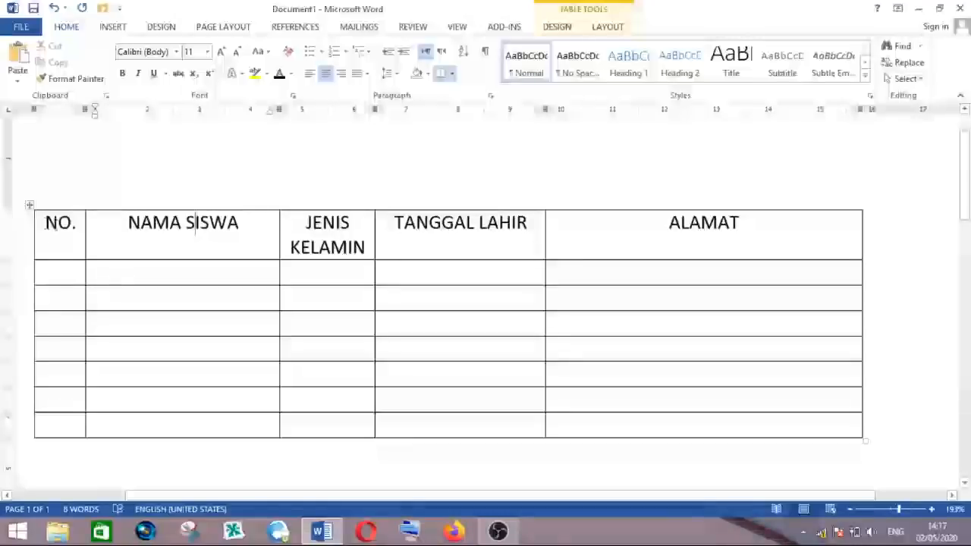
# - Select the header row and align its text to the center both horizontally and vertically within the cells
pyautogui.moveTo(47, 224); pyautogui.dragTo(157, 232)
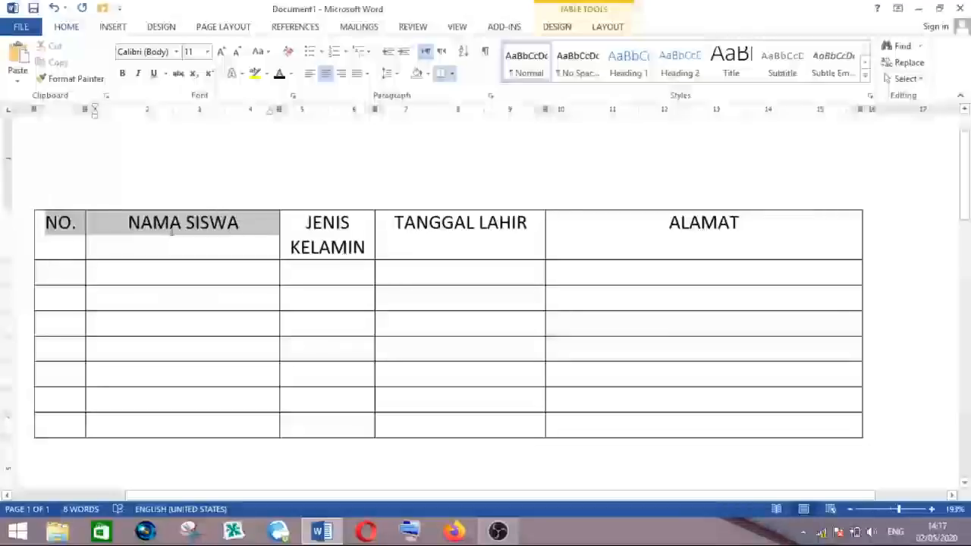
pyautogui.moveTo(266, 225); pyautogui.dragTo(650, 238)
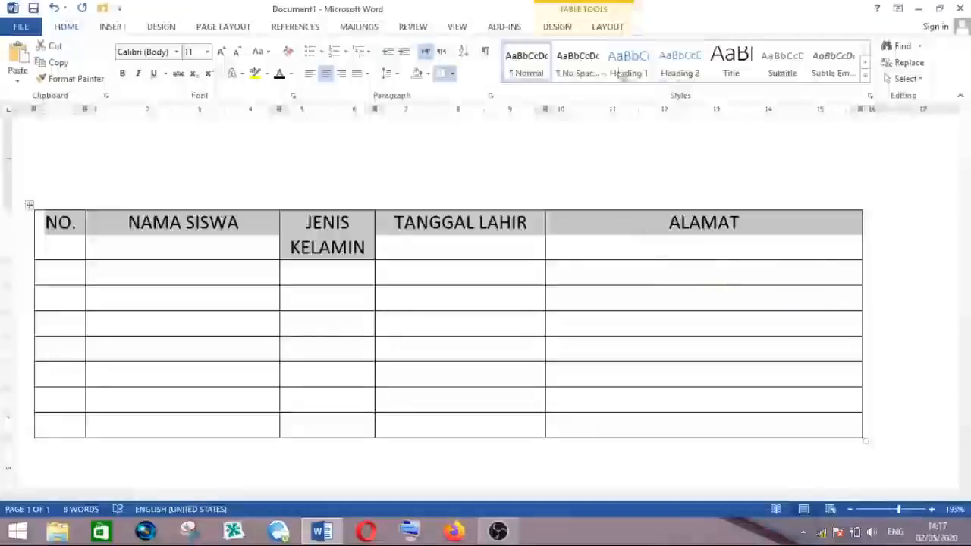
pyautogui.click(609, 29)
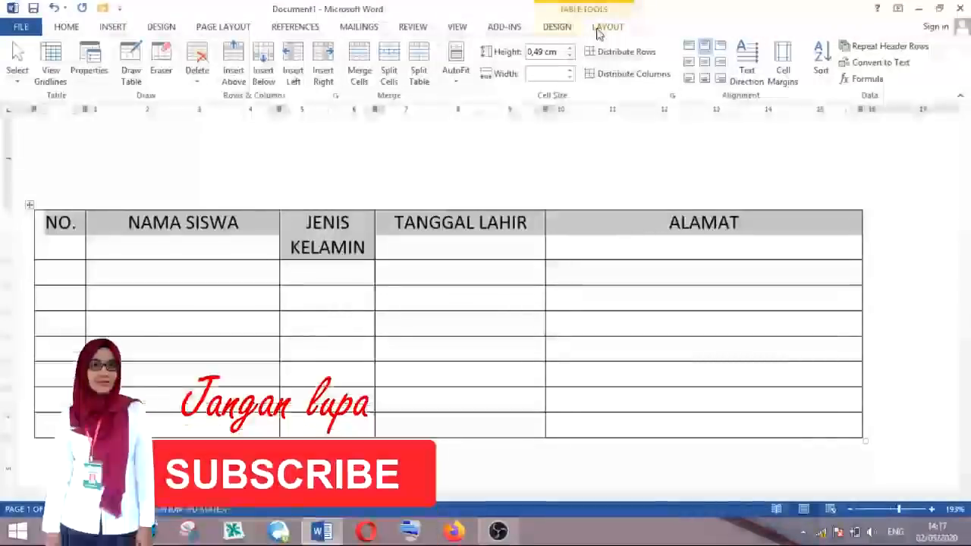
pyautogui.click(705, 64)
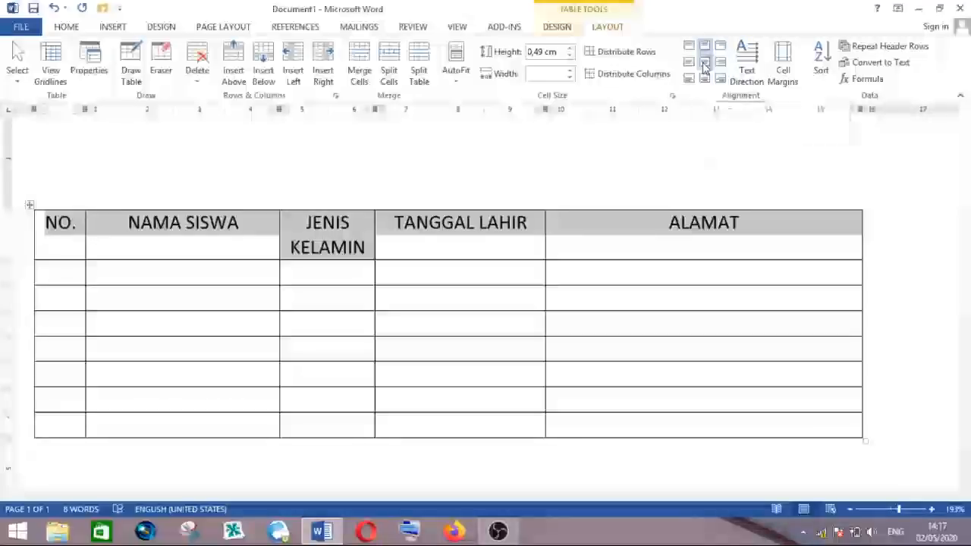
pyautogui.click(472, 235)
pyautogui.click(209, 234)
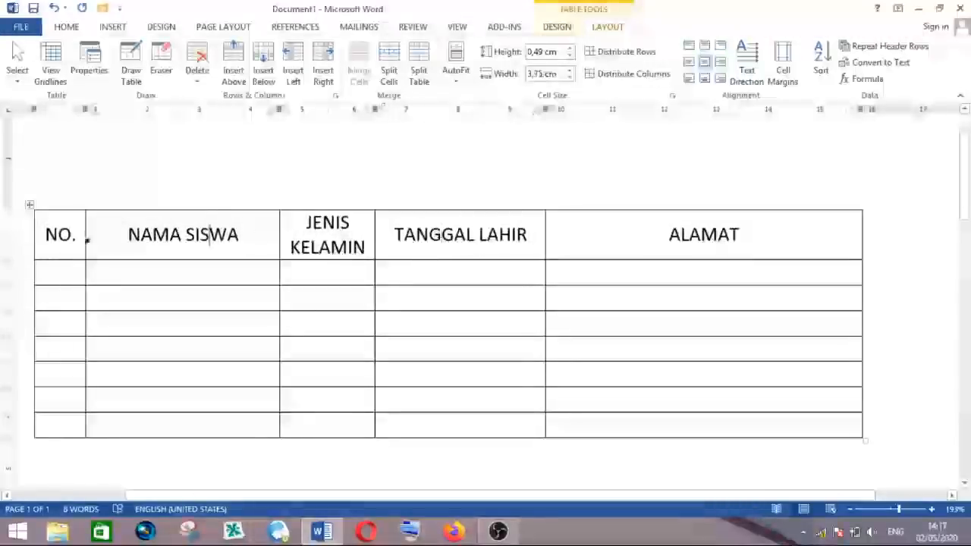
pyautogui.click(58, 235)
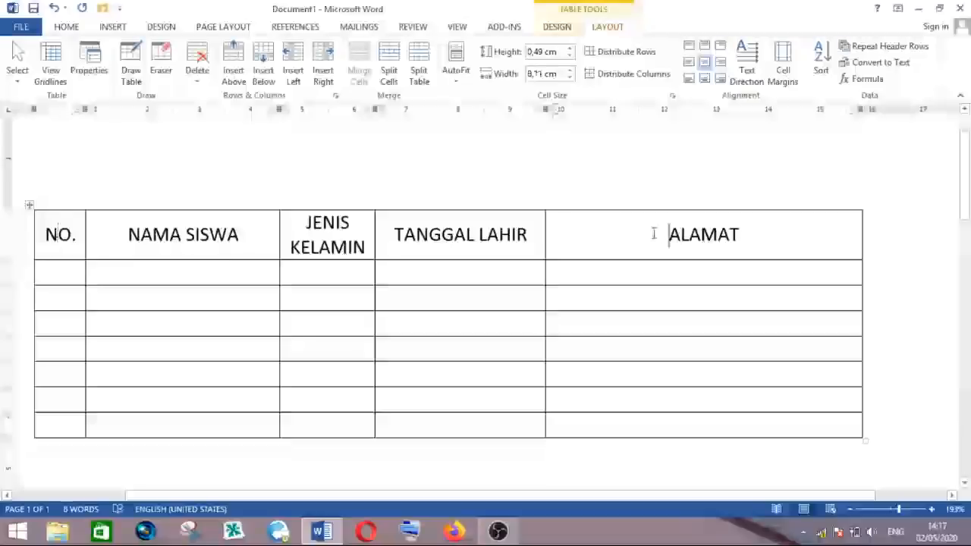
pyautogui.click(497, 237)
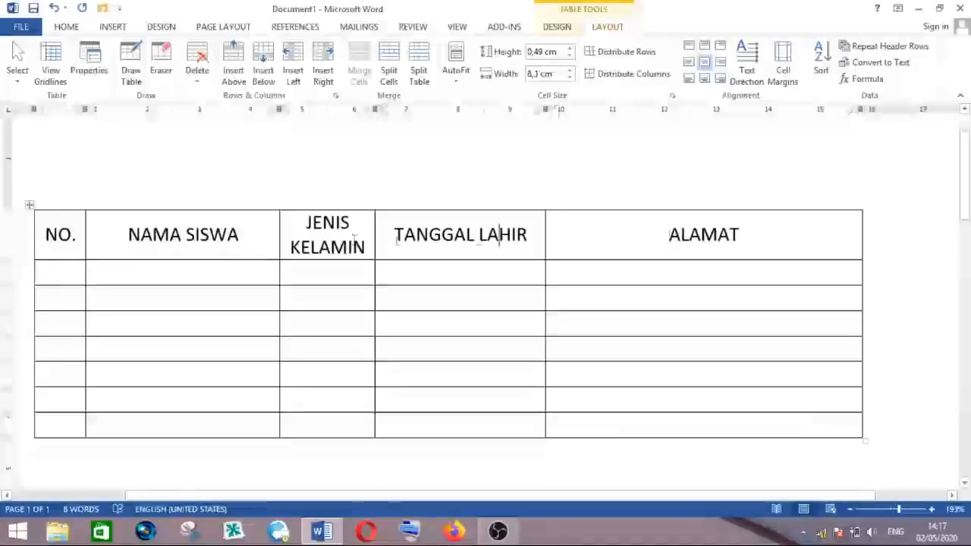
pyautogui.click(228, 236)
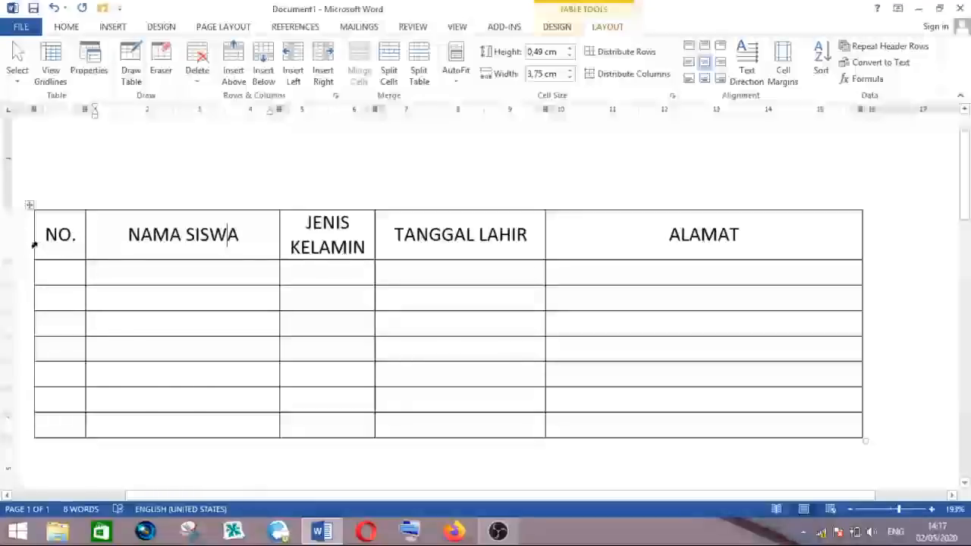
# - Shade the header row with a light green fill colour
pyautogui.moveTo(33, 244); pyautogui.dragTo(608, 238)
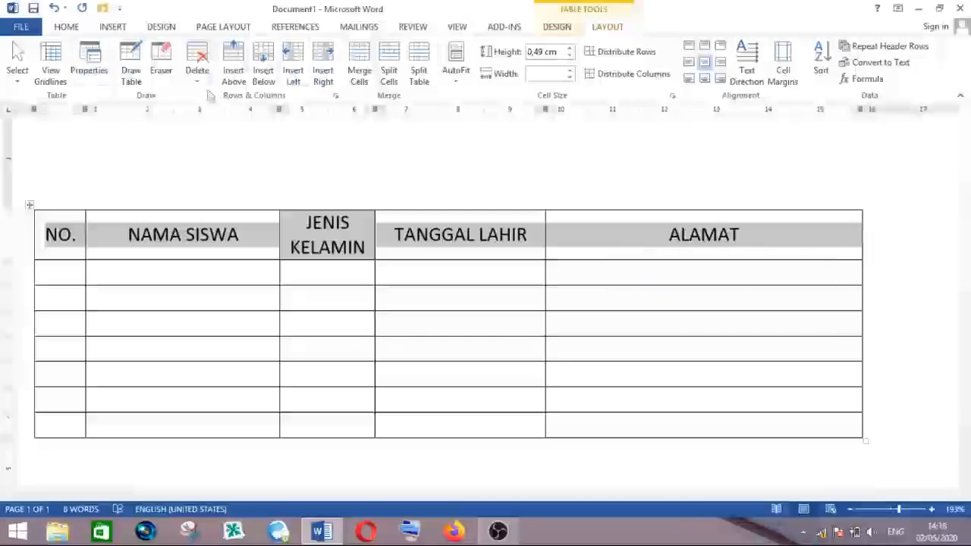
pyautogui.click(66, 27)
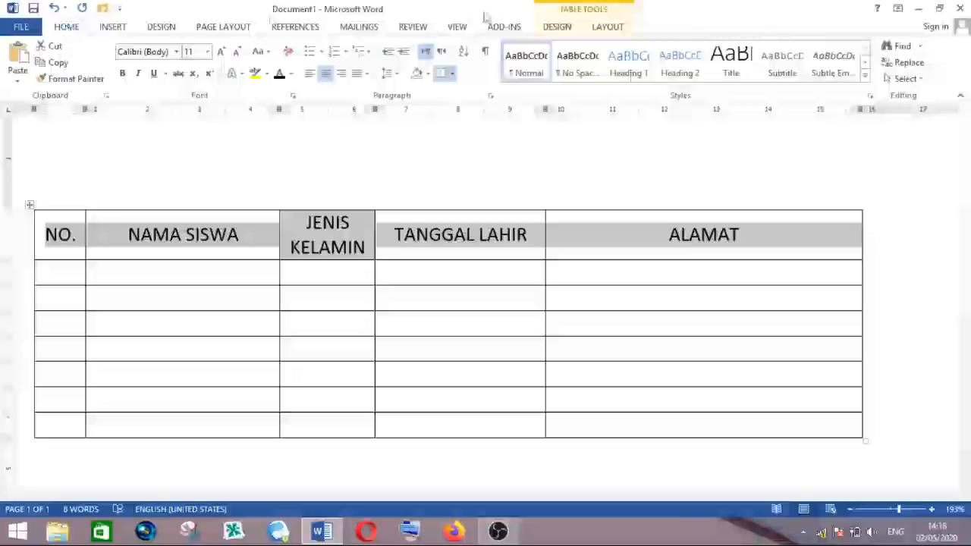
pyautogui.click(560, 31)
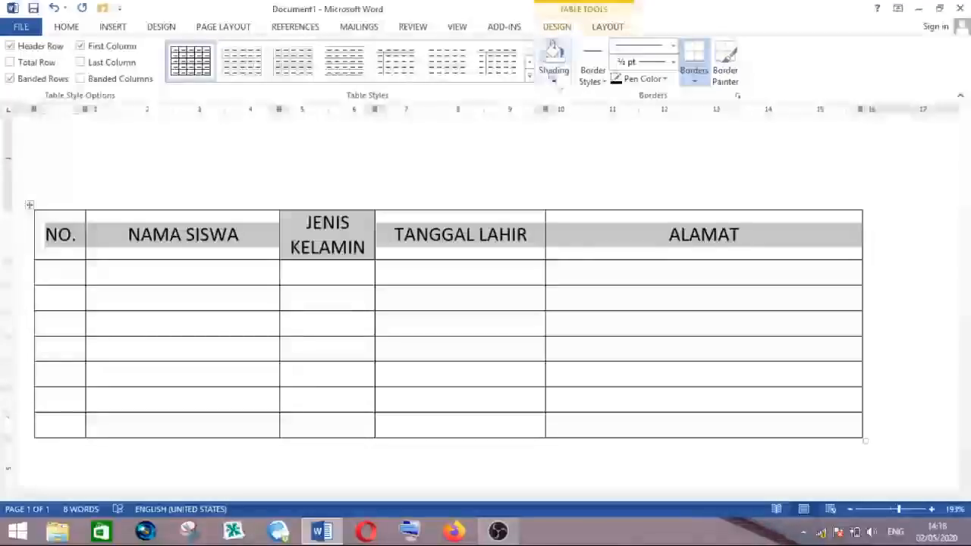
pyautogui.click(554, 83)
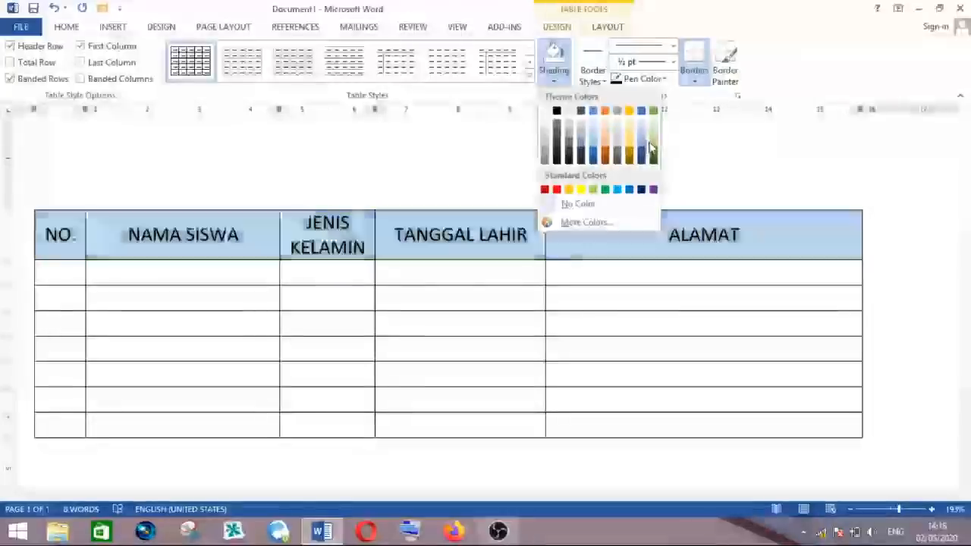
pyautogui.click(654, 149)
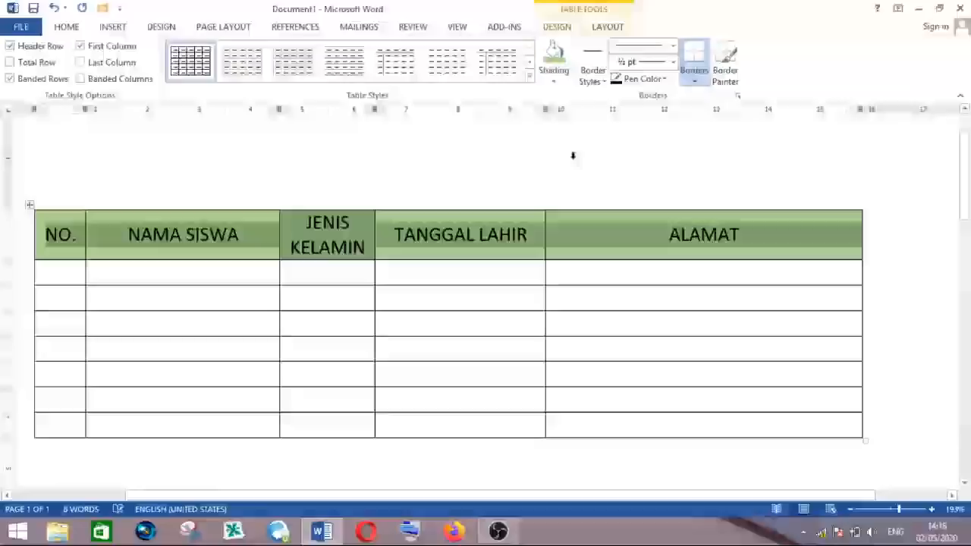
pyautogui.click(334, 226)
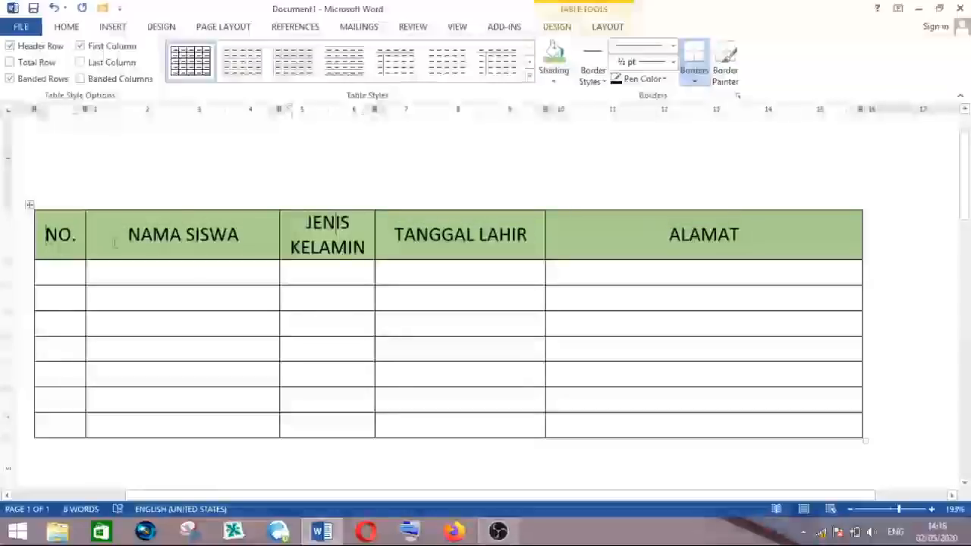
pyautogui.click(71, 236)
pyautogui.click(334, 239)
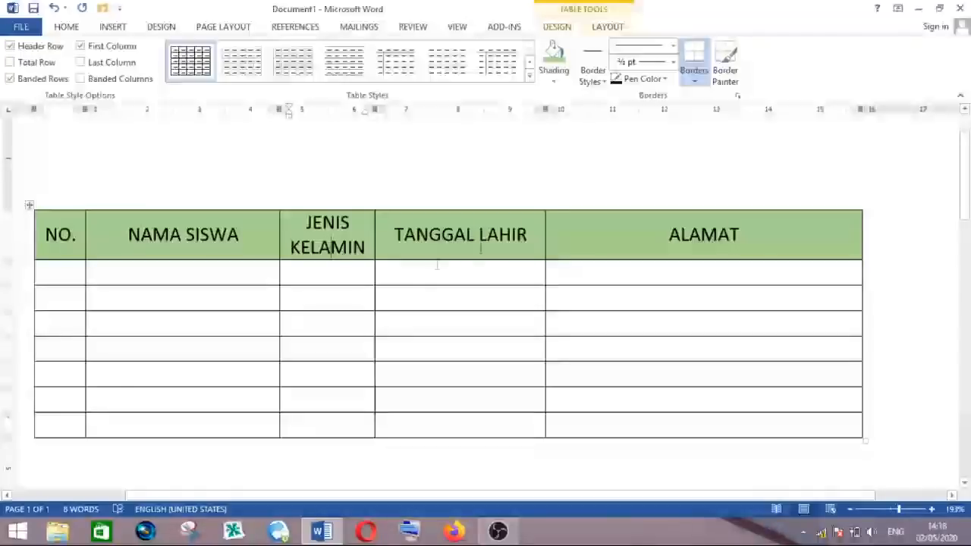
pyautogui.click(703, 240)
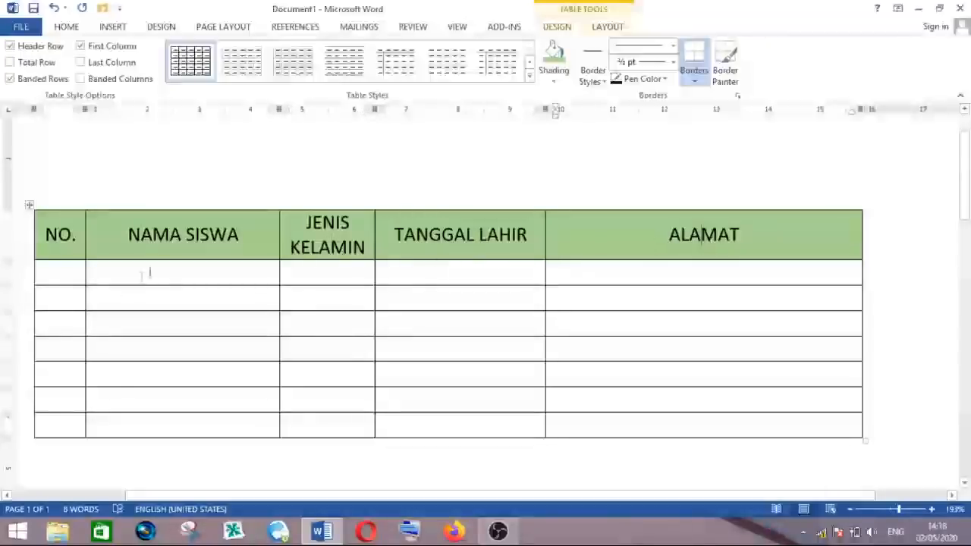
pyautogui.click(54, 276)
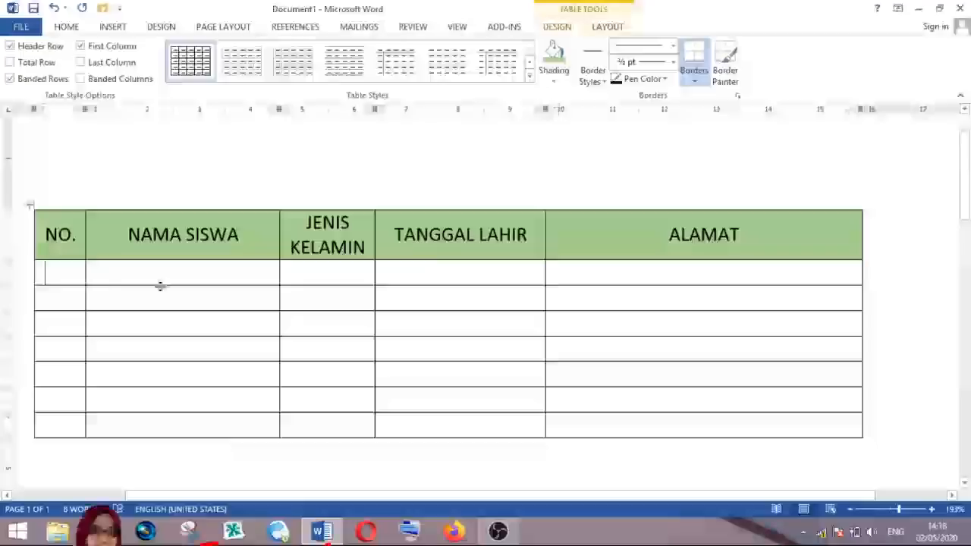
pyautogui.click(221, 275)
pyautogui.click(47, 279)
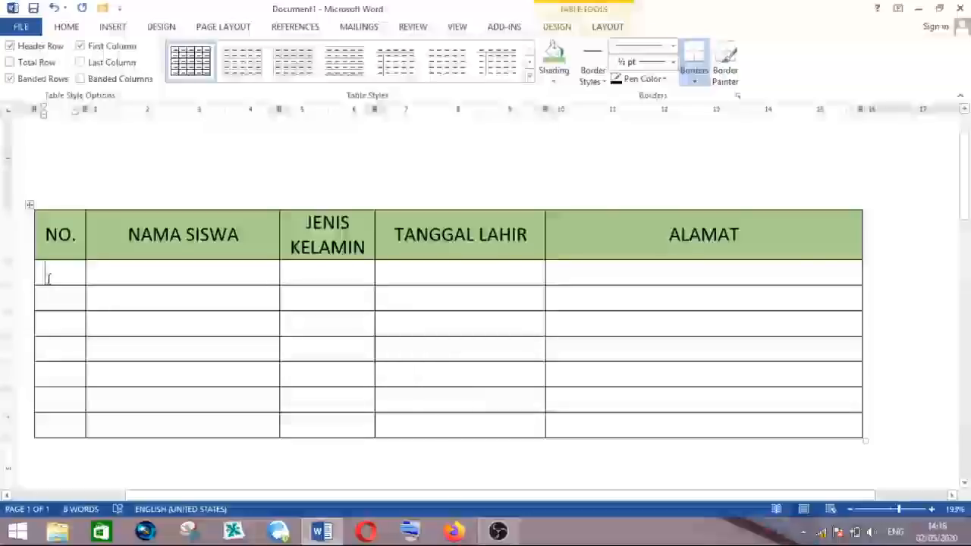
# - Number the rows of the NO. column from 1 to 7
pyautogui.write('1')
pyautogui.press('Return')
pyautogui.write('2')
pyautogui.press('BackSpace')
pyautogui.press('BackSpace')
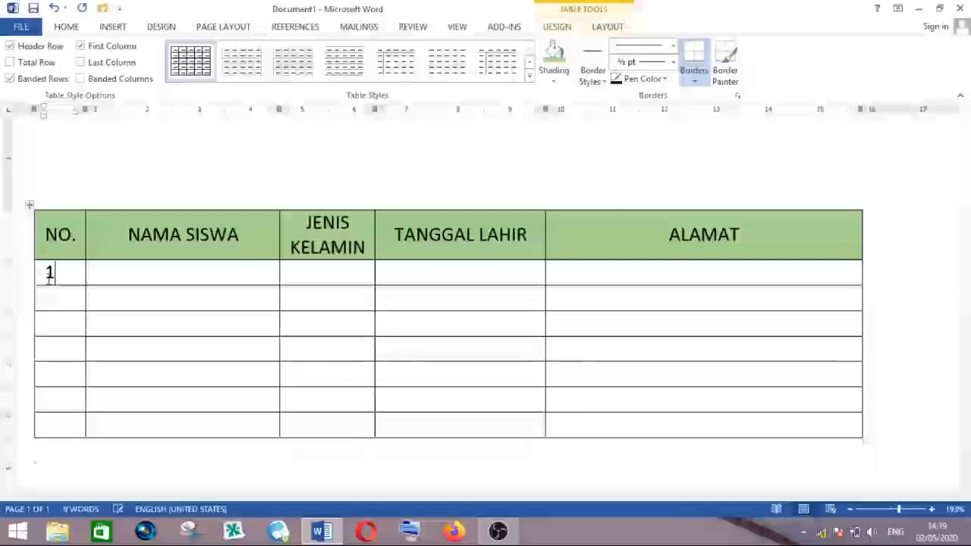
pyautogui.click(58, 297)
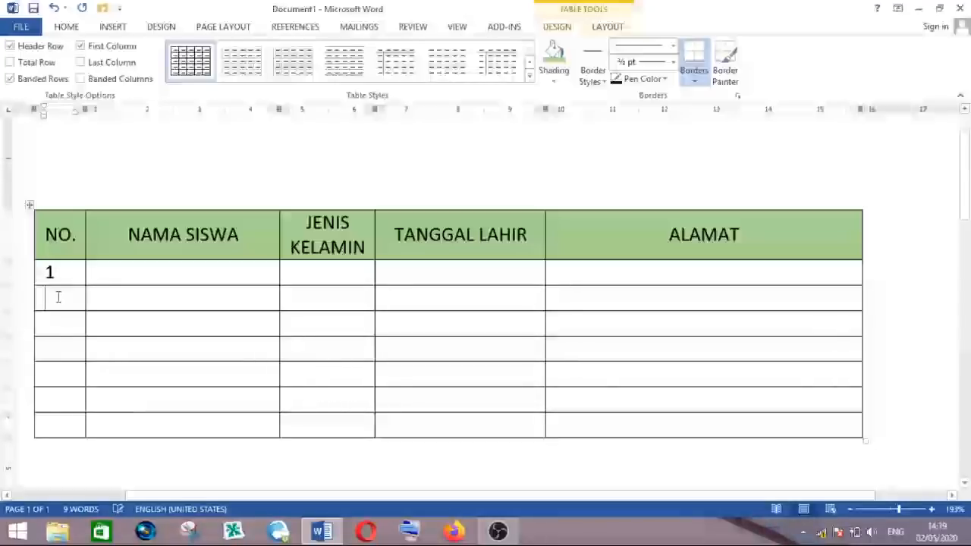
pyautogui.write('2')
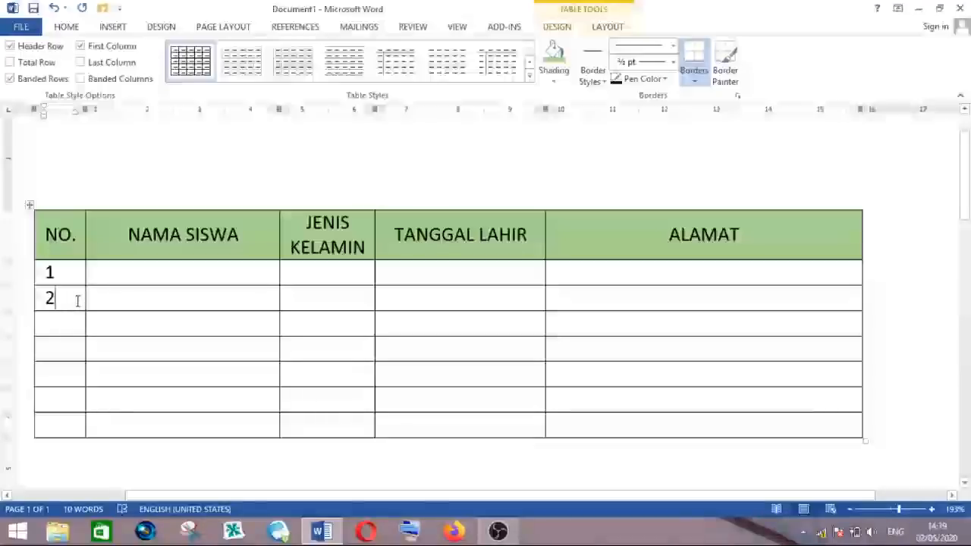
pyautogui.write('3')
pyautogui.click(57, 354)
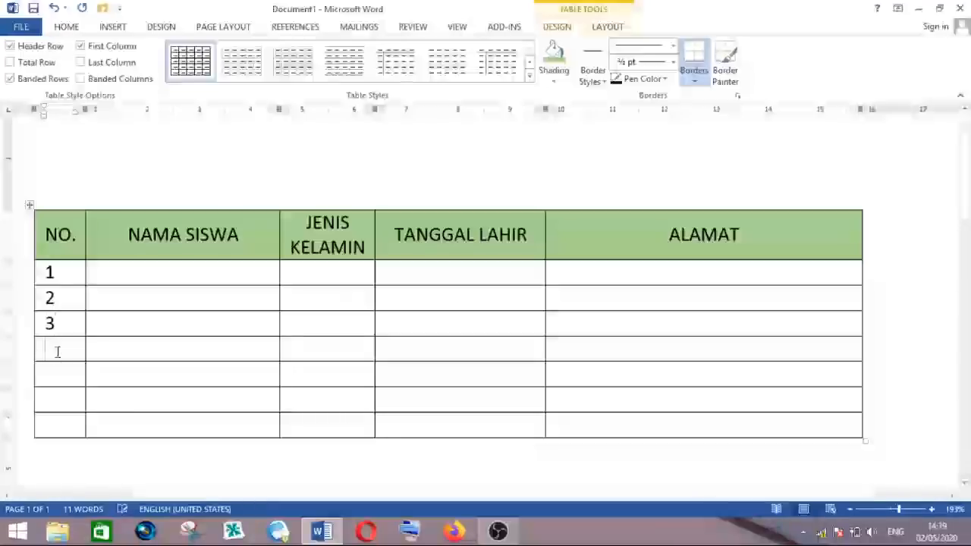
pyautogui.write('4')
pyautogui.click(56, 376)
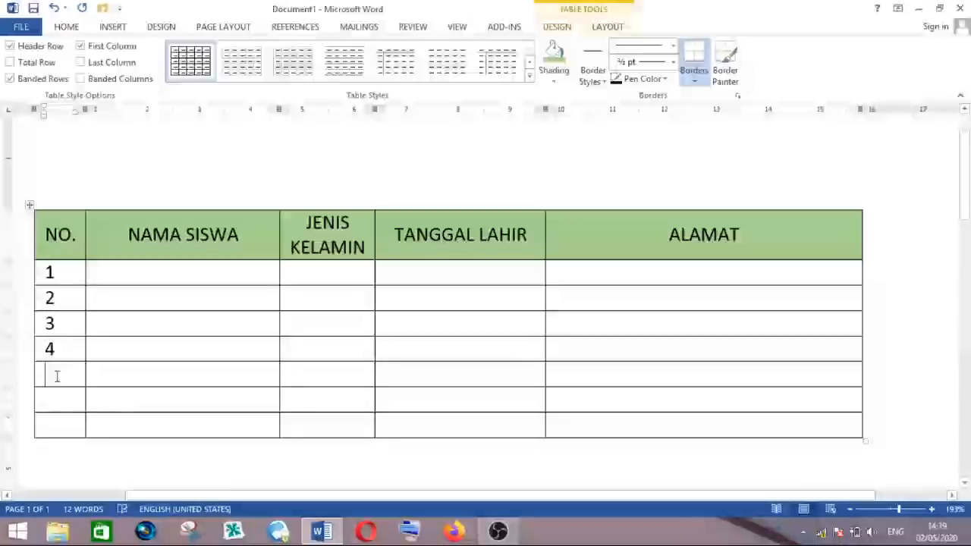
pyautogui.write('5')
pyautogui.click(58, 400)
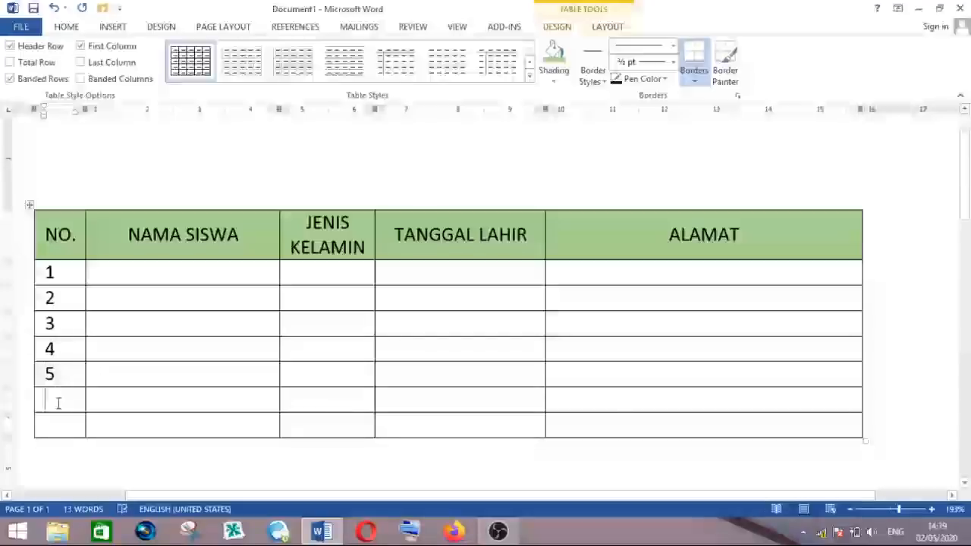
pyautogui.write('6')
pyautogui.write('7')
# - Select the numbers in the NO. column and center them horizontally
pyautogui.click(69, 275)
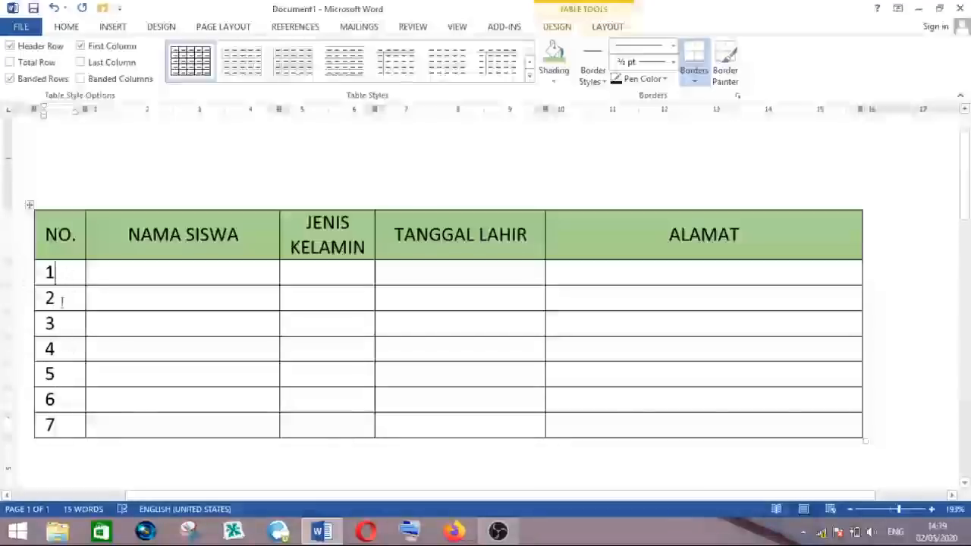
pyautogui.click(73, 354)
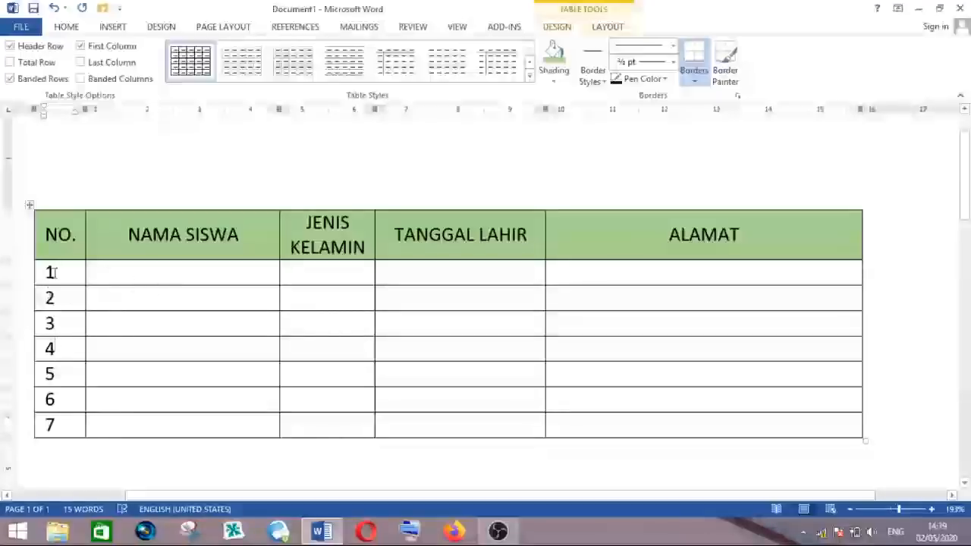
pyautogui.moveTo(55, 272); pyautogui.dragTo(47, 425)
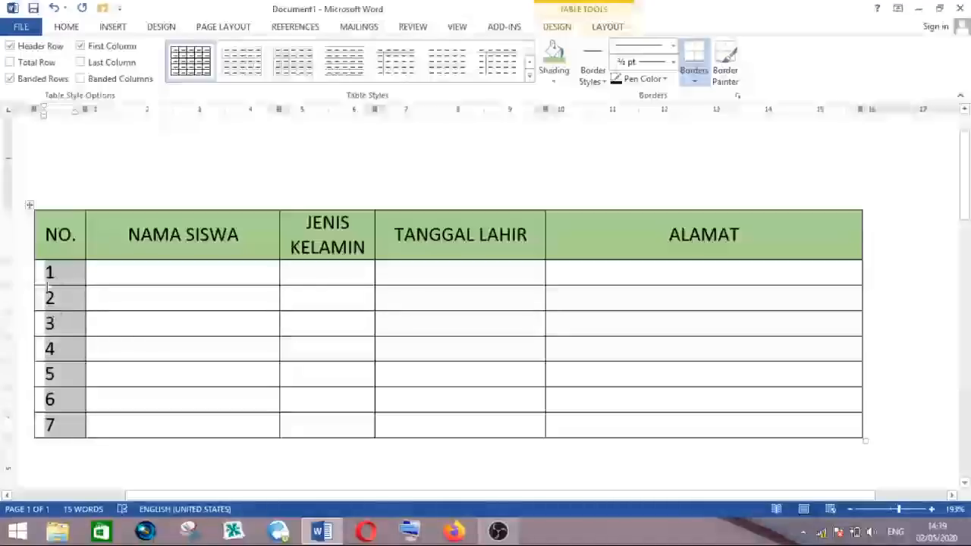
pyautogui.click(66, 27)
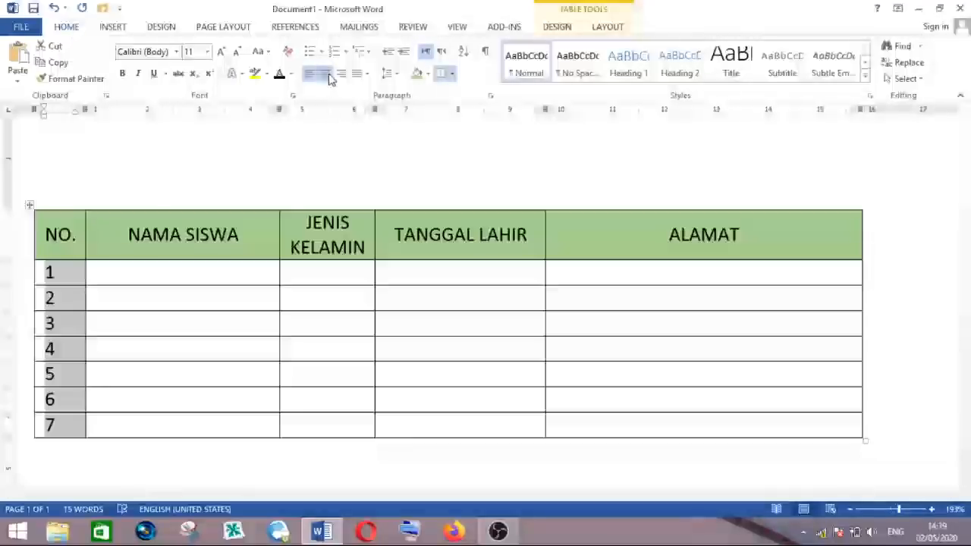
pyautogui.click(329, 78)
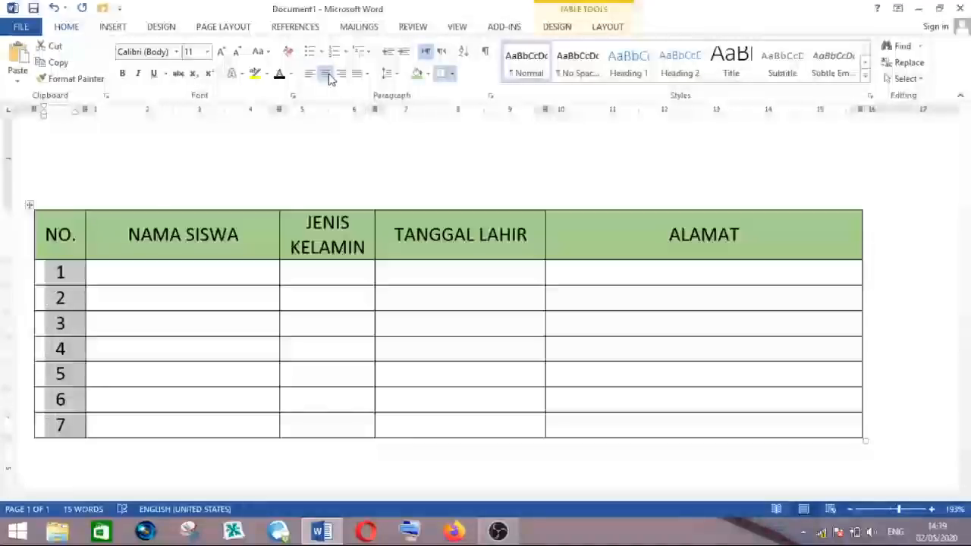
# - Enter the first three student names in the NAMA SISWA column, one per row
pyautogui.click(131, 273)
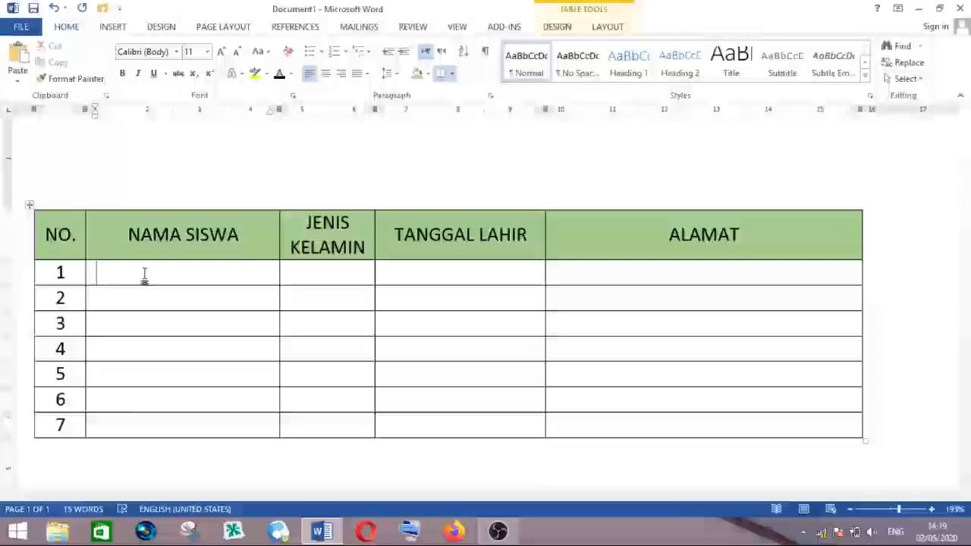
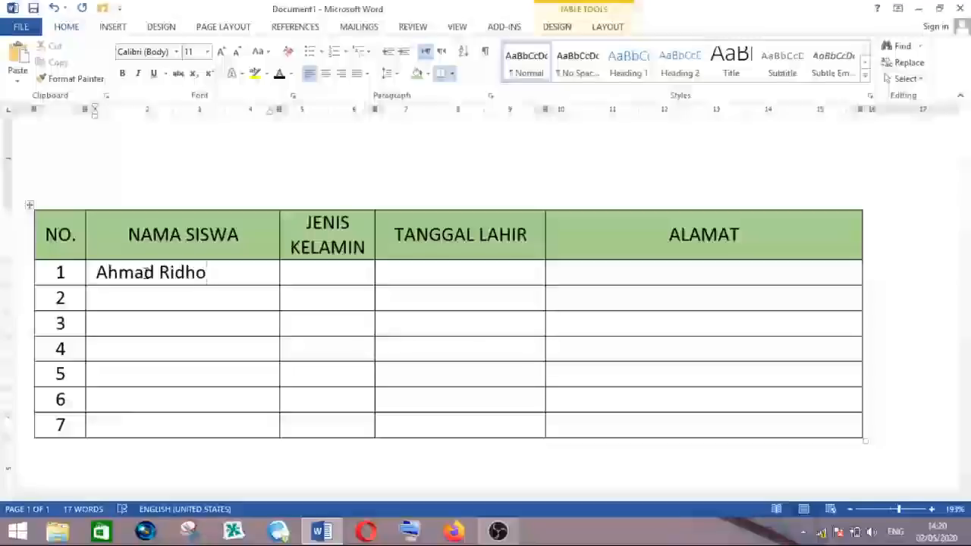
pyautogui.press('Down')
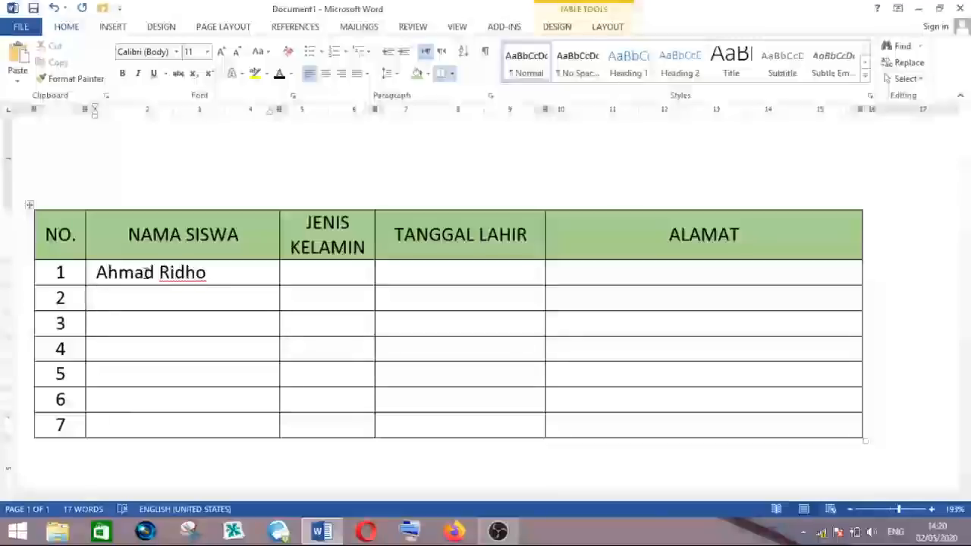
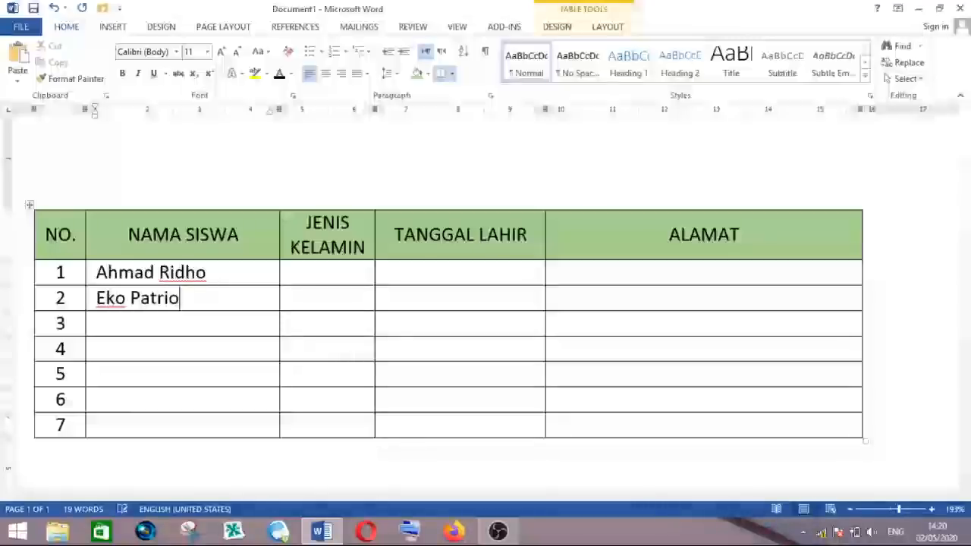
pyautogui.press('Down')
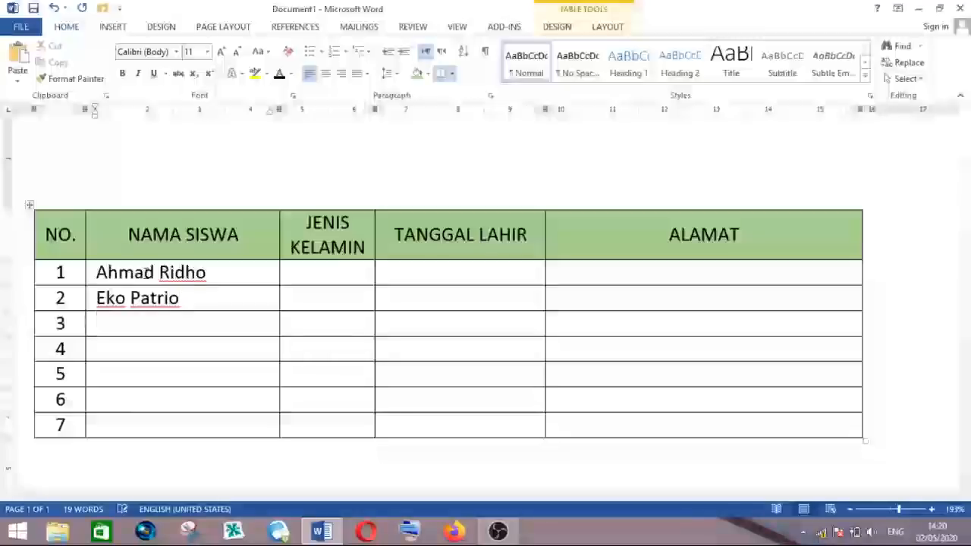
pyautogui.press('Down')
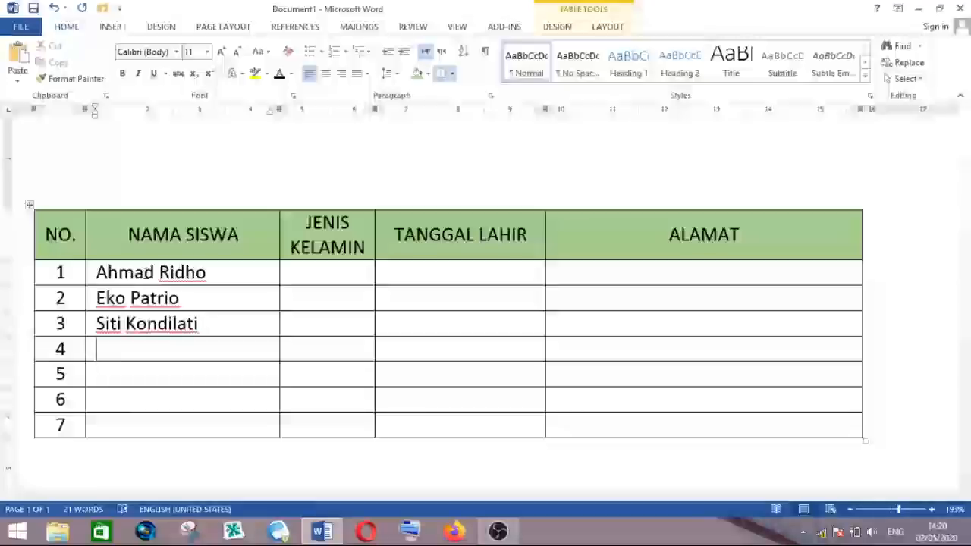
# - Enter the remaining four student names in NAMA SISWA rows 4 to 7
pyautogui.press('Down')
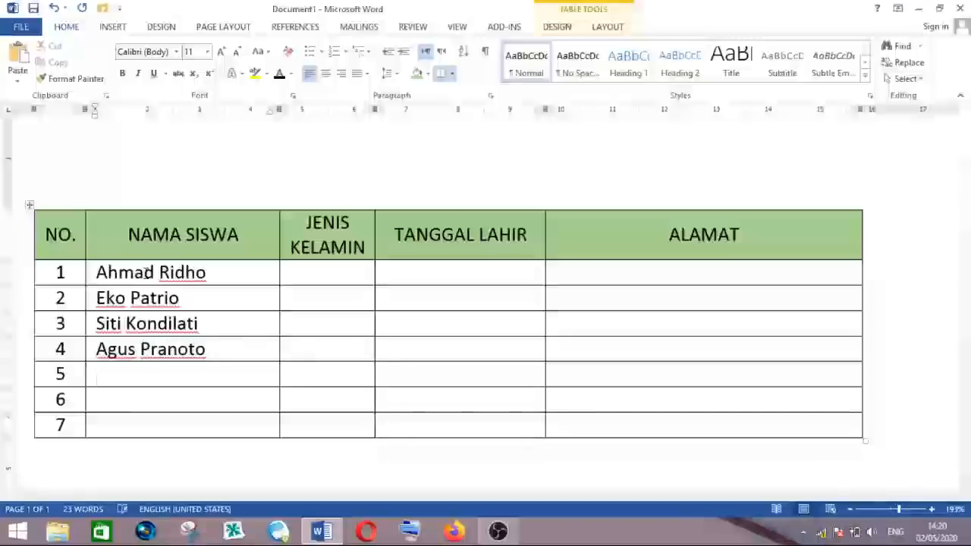
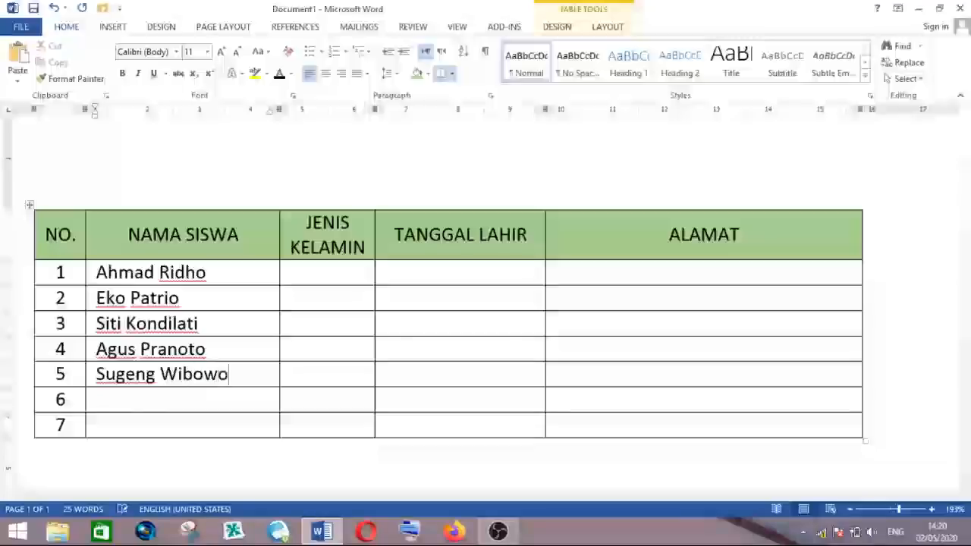
pyautogui.press('Down')
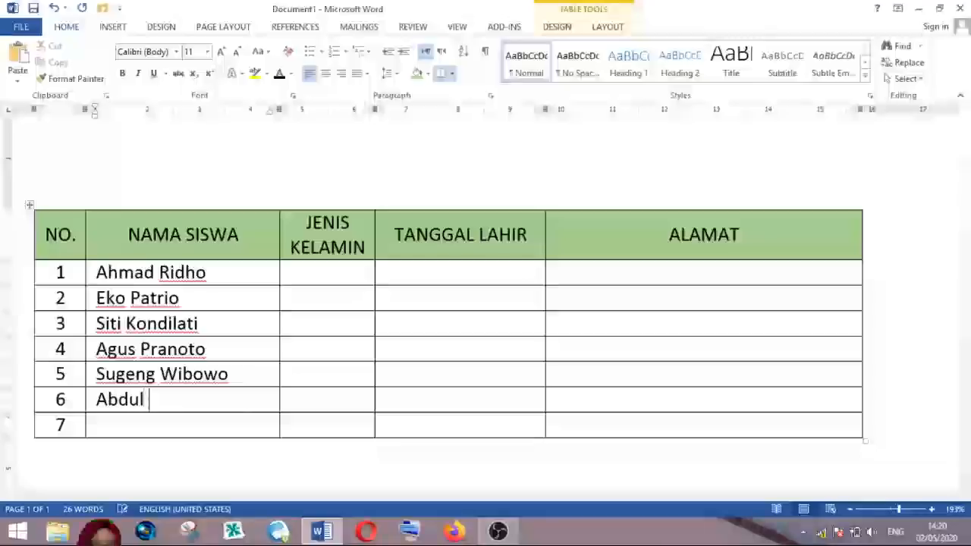
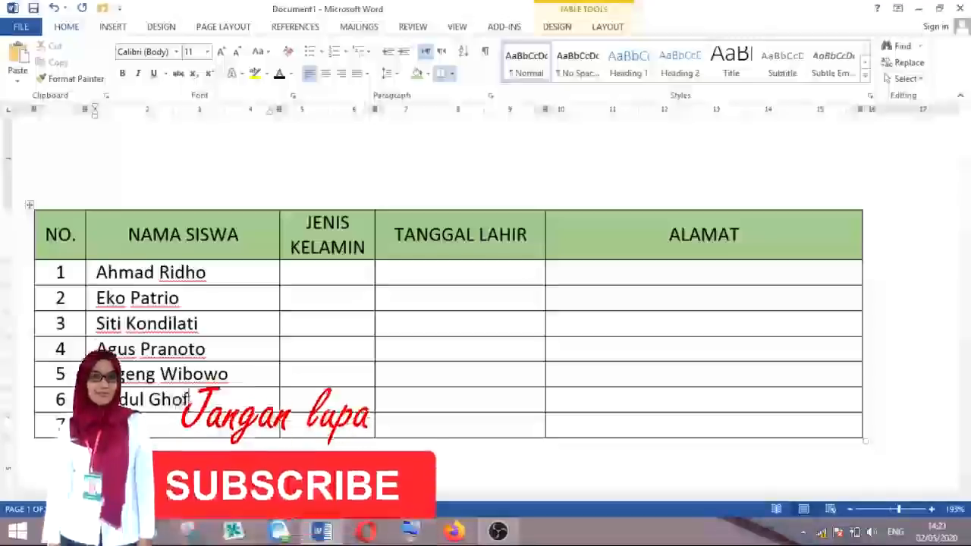
pyautogui.press('Down')
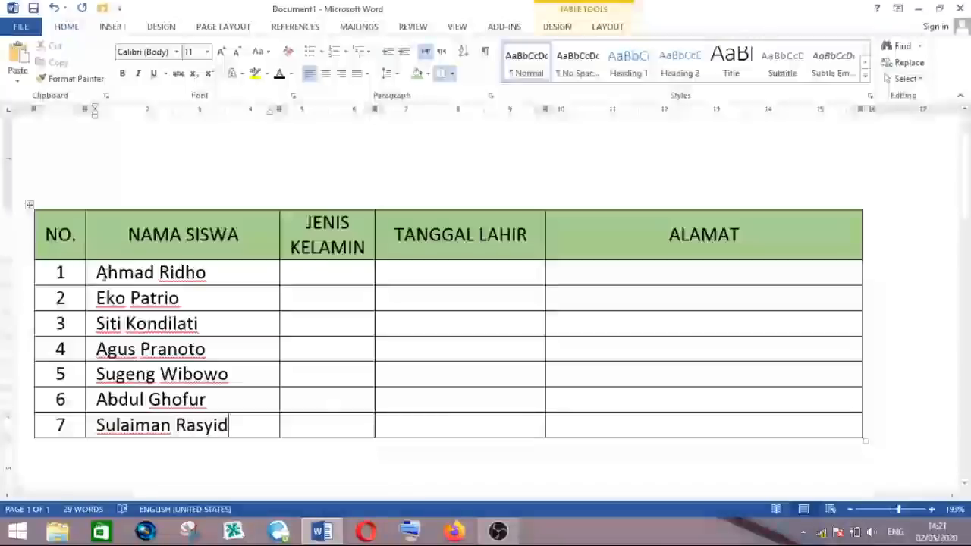
pyautogui.click(208, 272)
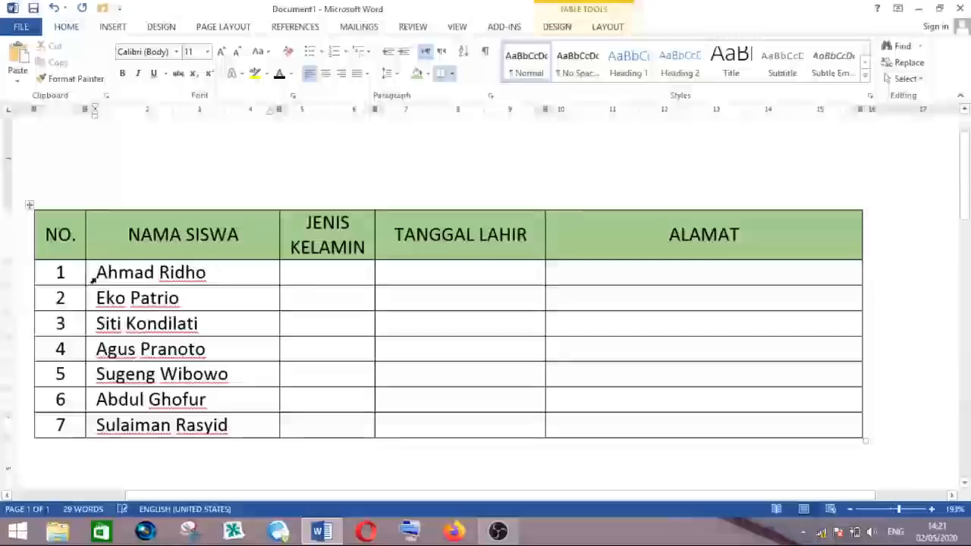
pyautogui.moveTo(97, 272); pyautogui.dragTo(114, 425)
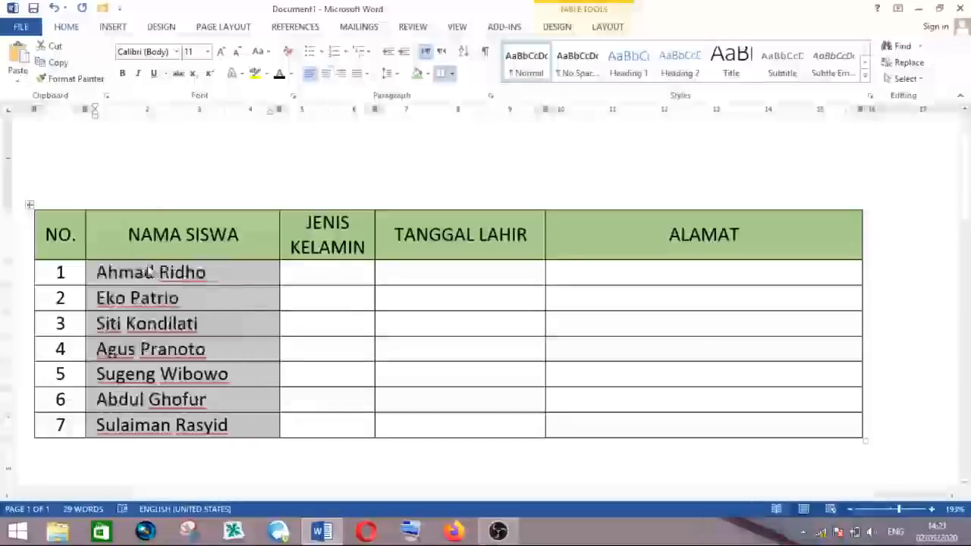
pyautogui.click(101, 279)
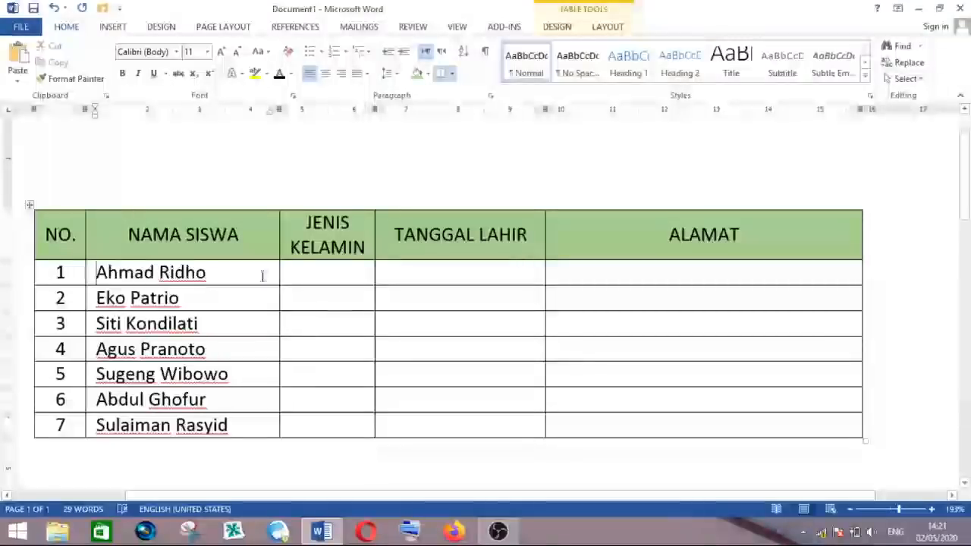
# - Enter the genders L, L, P, L, L, L, L down the JENIS KELAMIN column, one per row
pyautogui.click(322, 267)
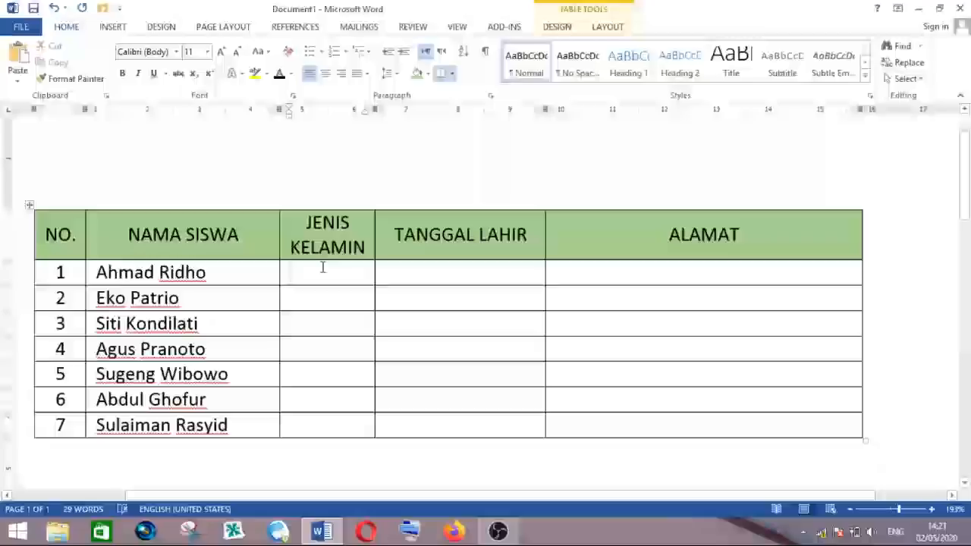
pyautogui.write('l')
pyautogui.press('BackSpace')
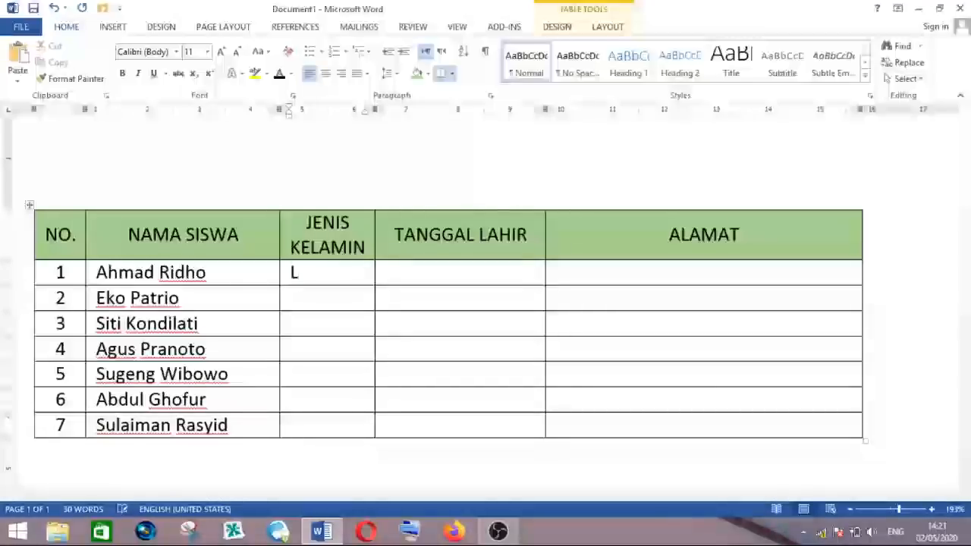
pyautogui.press('Down')
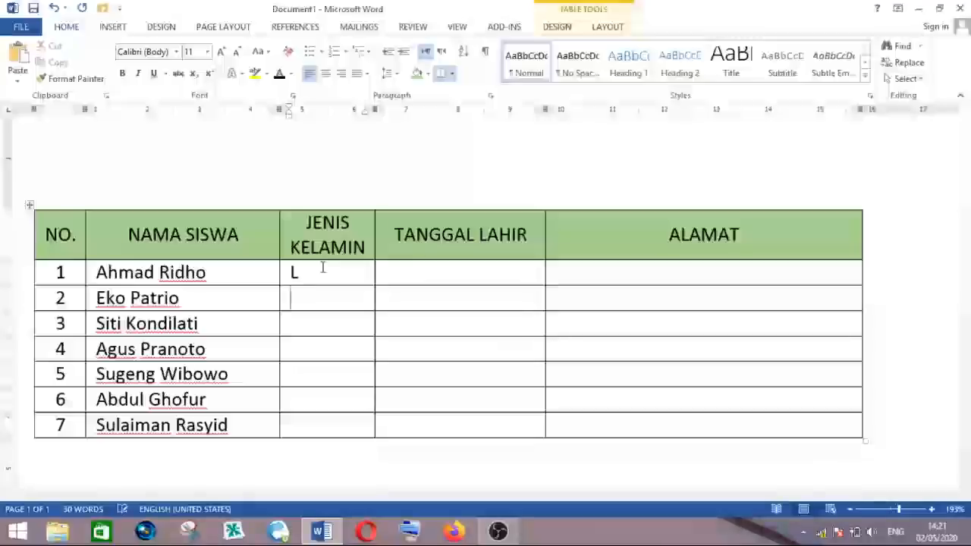
pyautogui.write('L')
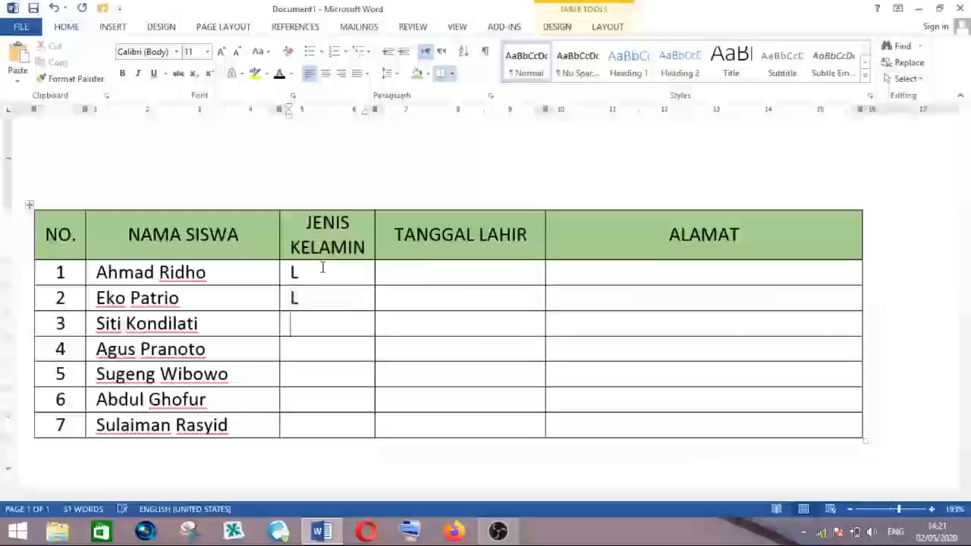
pyautogui.press('Down')
pyautogui.write('P')
pyautogui.press('Down')
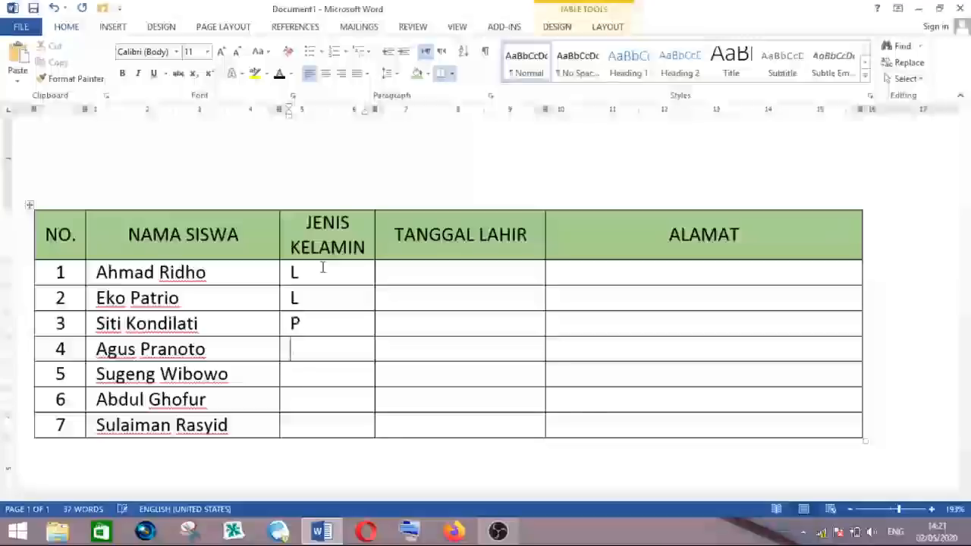
pyautogui.write('L')
pyautogui.press('Down')
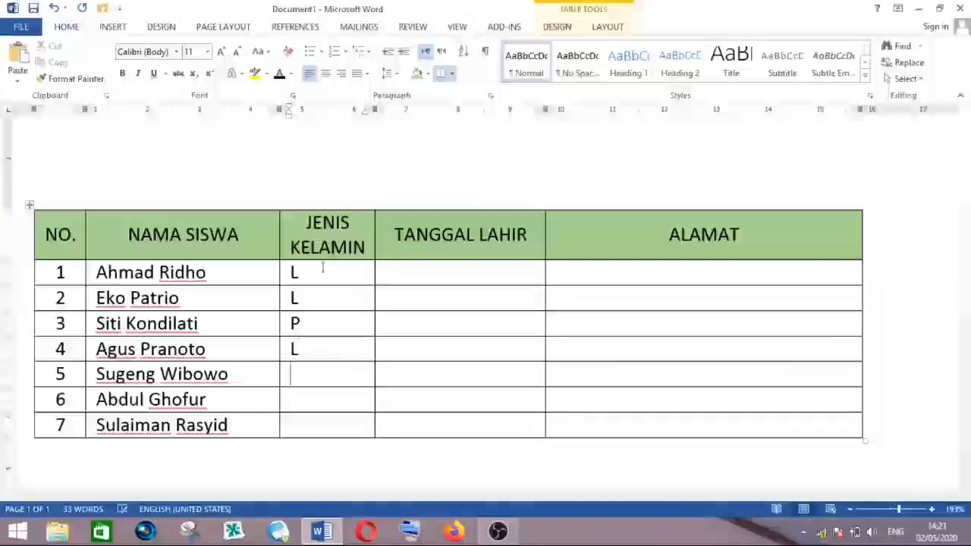
pyautogui.write('L')
pyautogui.press('Down')
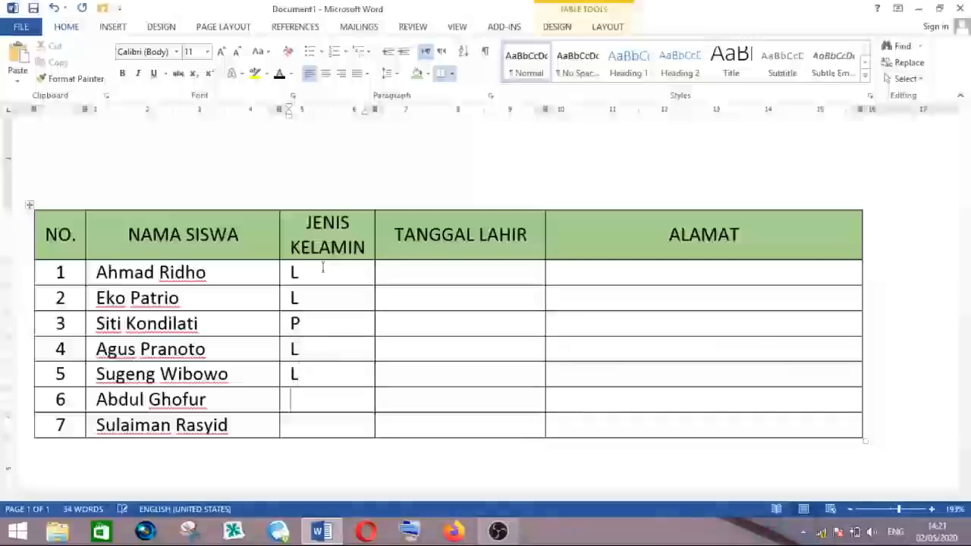
pyautogui.write('L')
pyautogui.press('Down')
pyautogui.write('L')
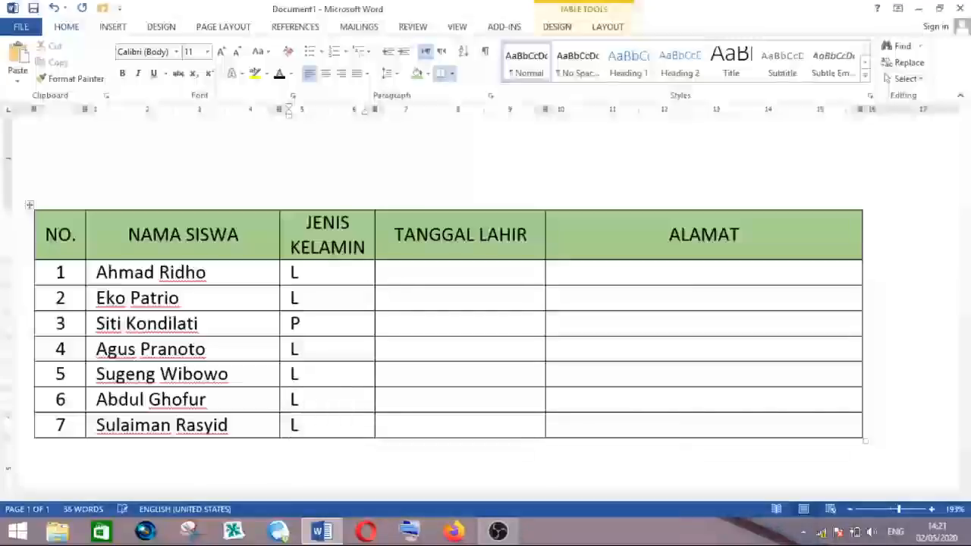
# - Select the gender entries and center them horizontally
pyautogui.moveTo(295, 273); pyautogui.dragTo(297, 427)
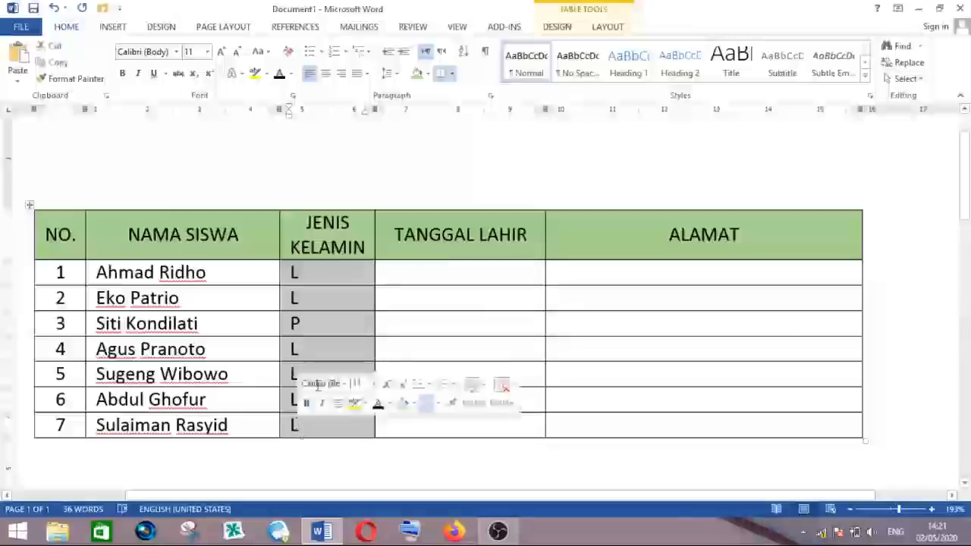
pyautogui.click(328, 76)
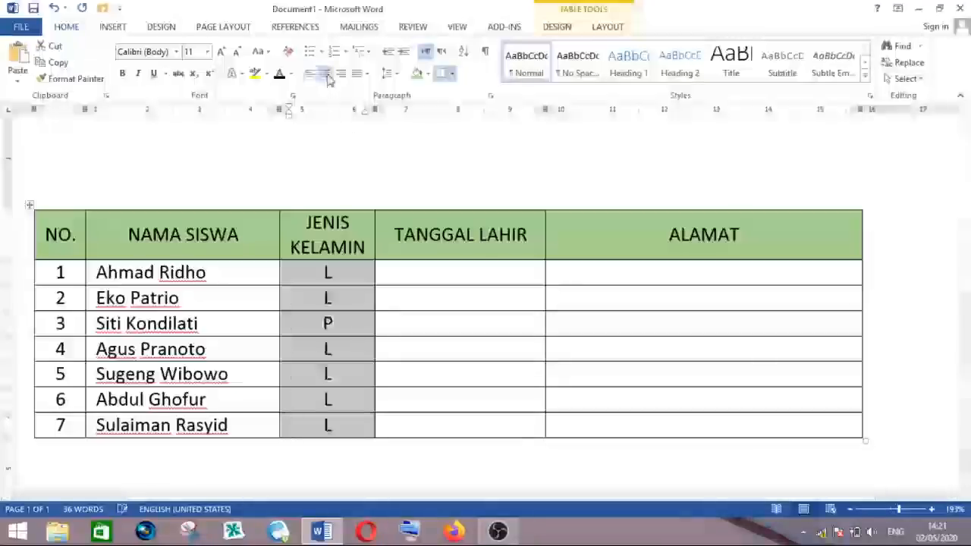
# - Enter the birthplace and date of birth for the first three students in the TANGGAL LAHIR column
pyautogui.click(418, 275)
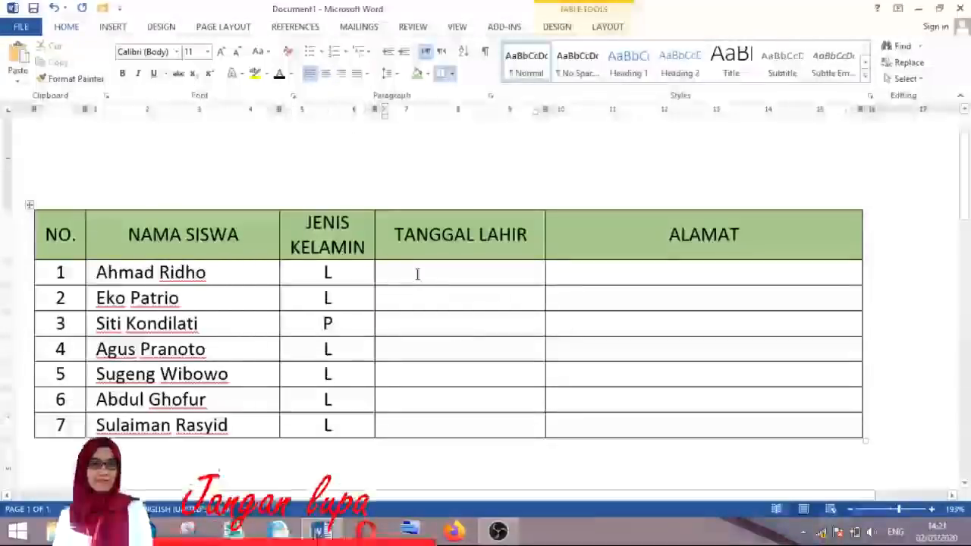
pyautogui.write('Blora, ')
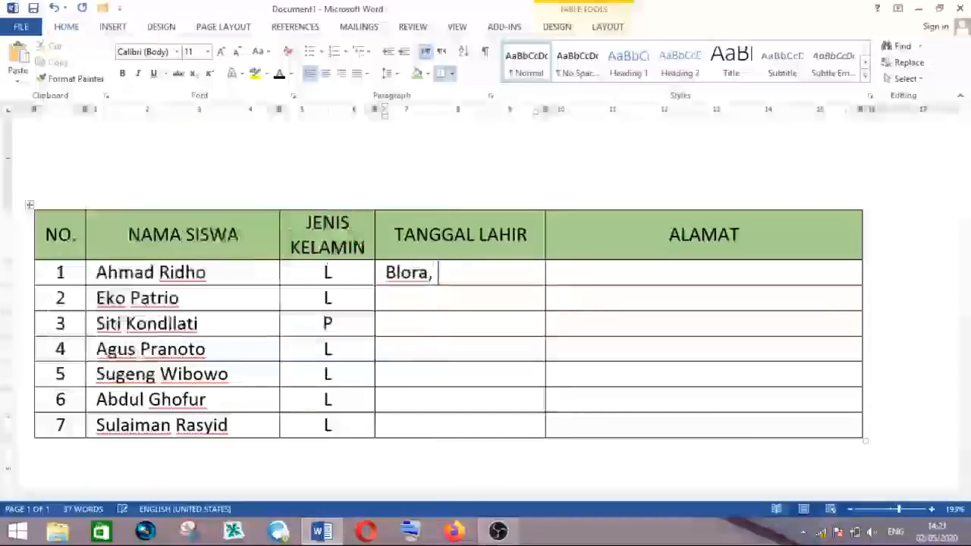
pyautogui.write('1 April')
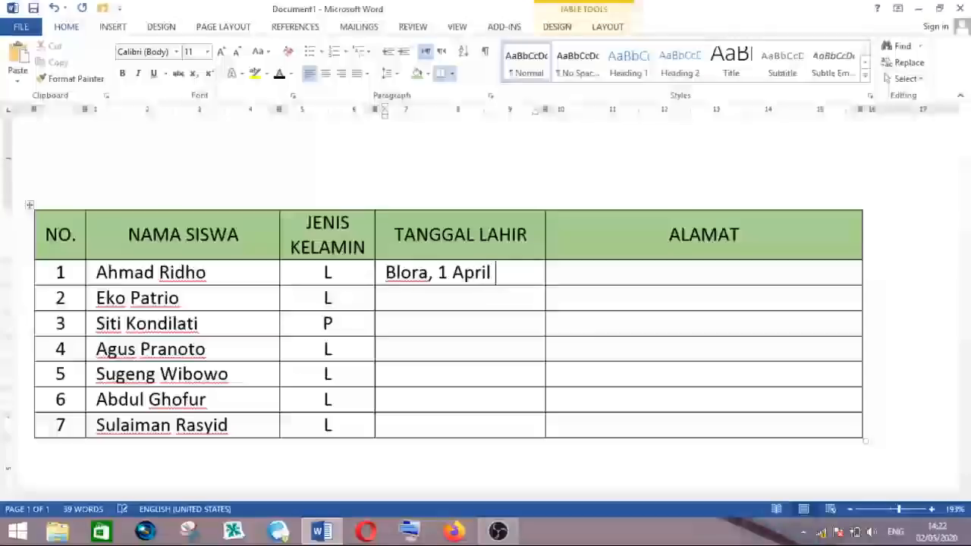
pyautogui.write(' 2000')
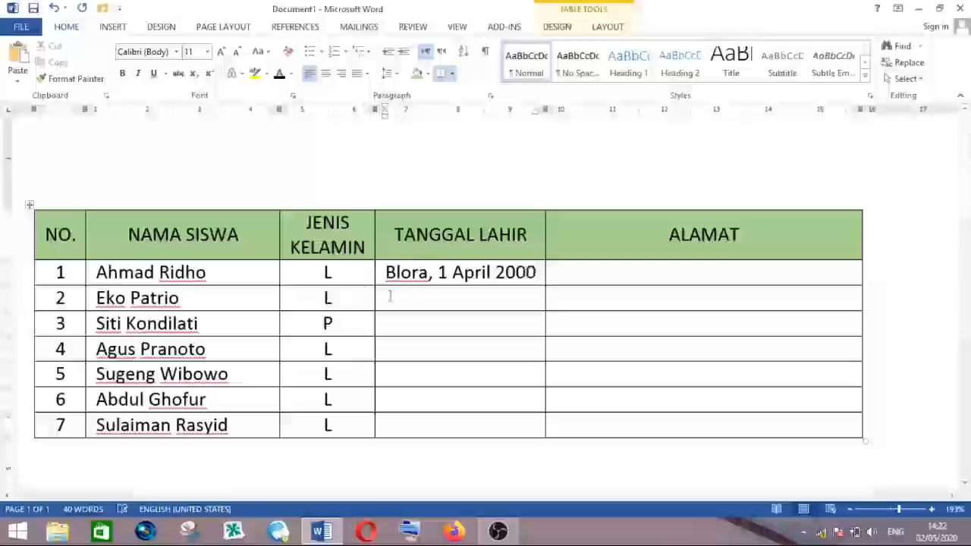
pyautogui.click(400, 298)
pyautogui.write('Blora,2 Me')
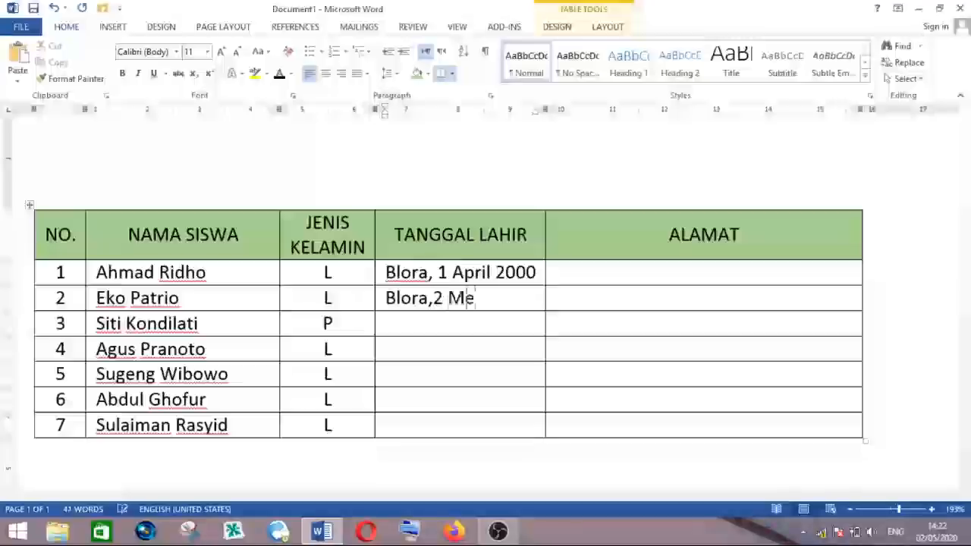
pyautogui.write('i 2000')
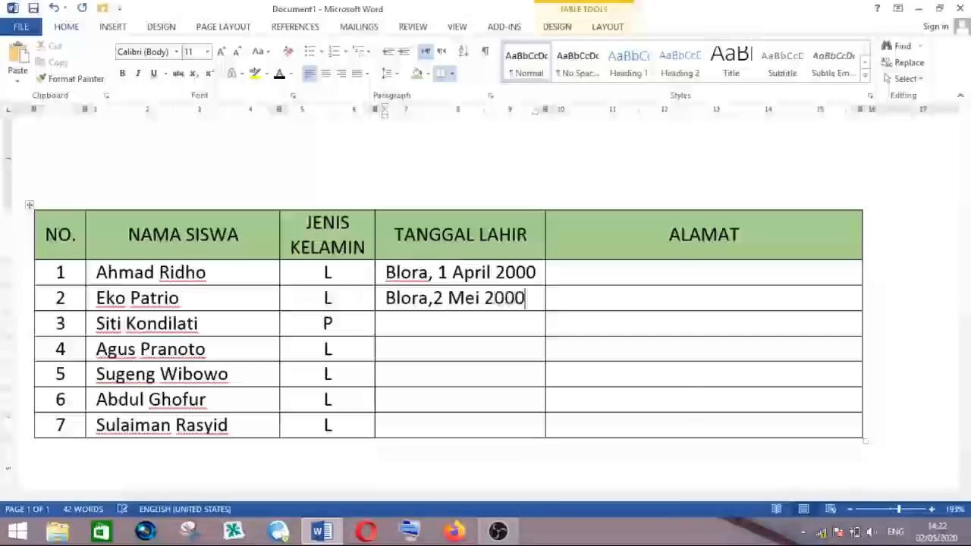
pyautogui.click(406, 320)
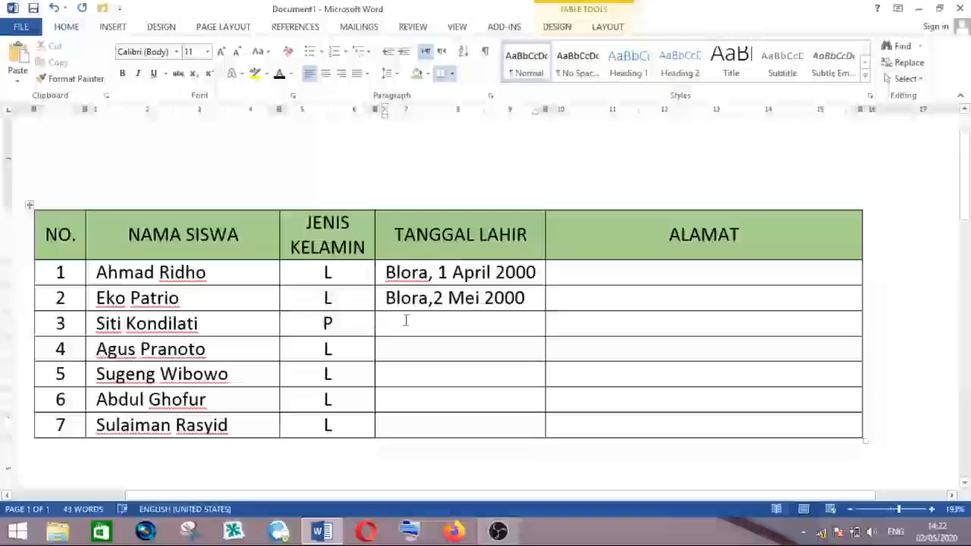
pyautogui.write('Ngawe')
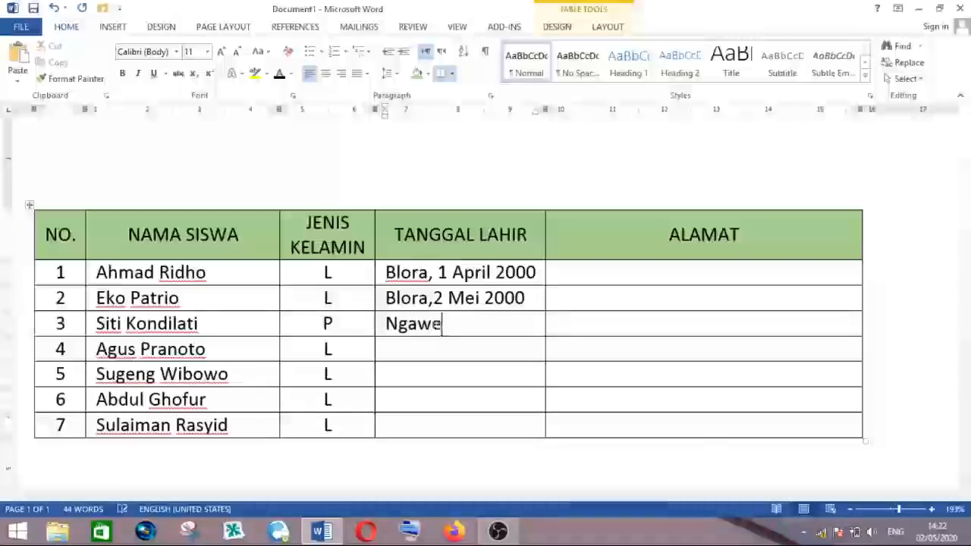
pyautogui.press('BackSpace')
pyautogui.write('i, 7 Juni 20')
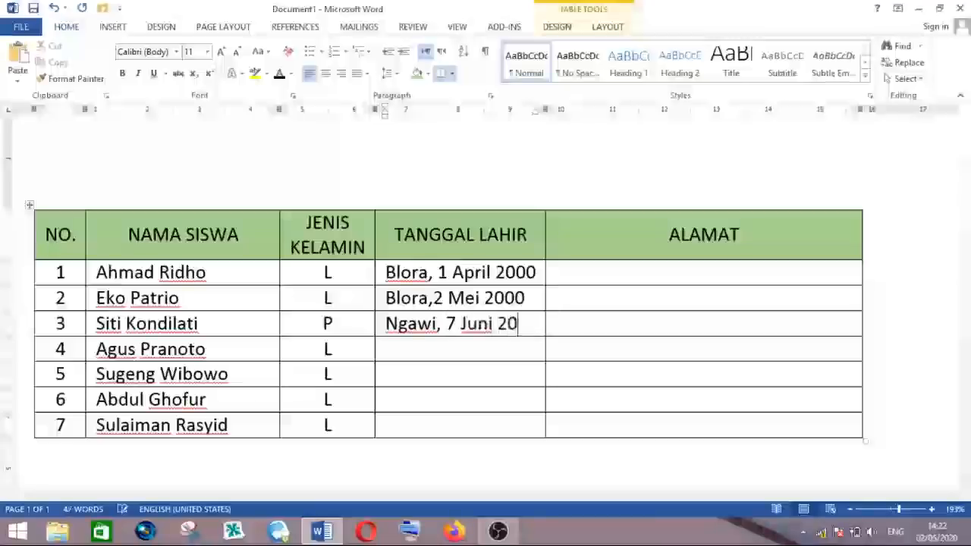
pyautogui.write('00')
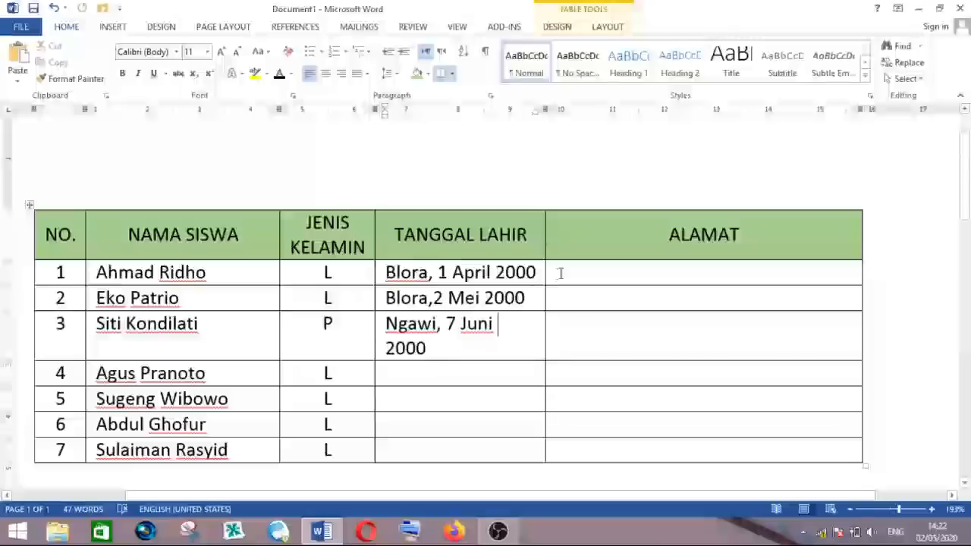
# - Widen the TANGGAL LAHIR column so each birth entry fits on one line
pyautogui.moveTo(545, 272); pyautogui.dragTo(544, 272)
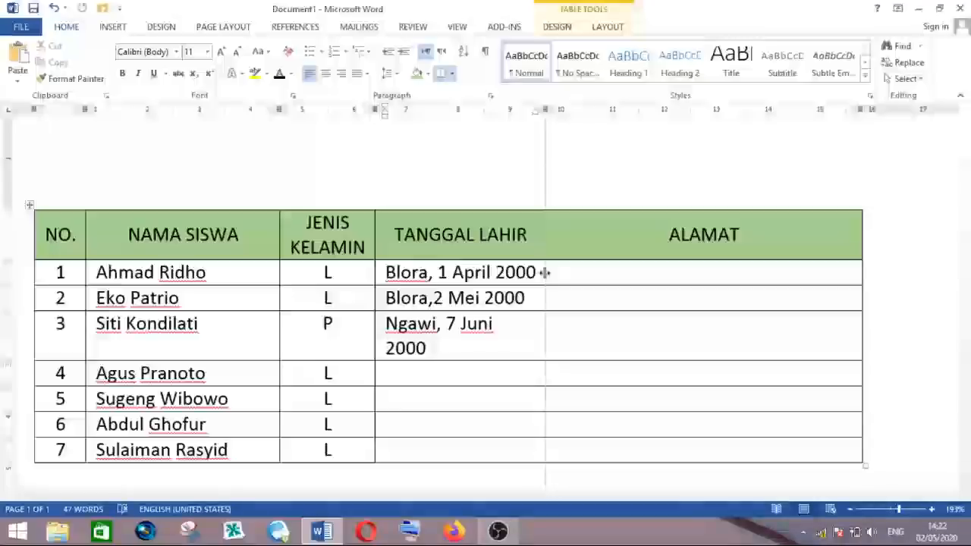
pyautogui.moveTo(546, 273); pyautogui.dragTo(565, 274)
pyautogui.moveTo(566, 110); pyautogui.dragTo(551, 109)
pyautogui.moveTo(551, 273); pyautogui.dragTo(559, 274)
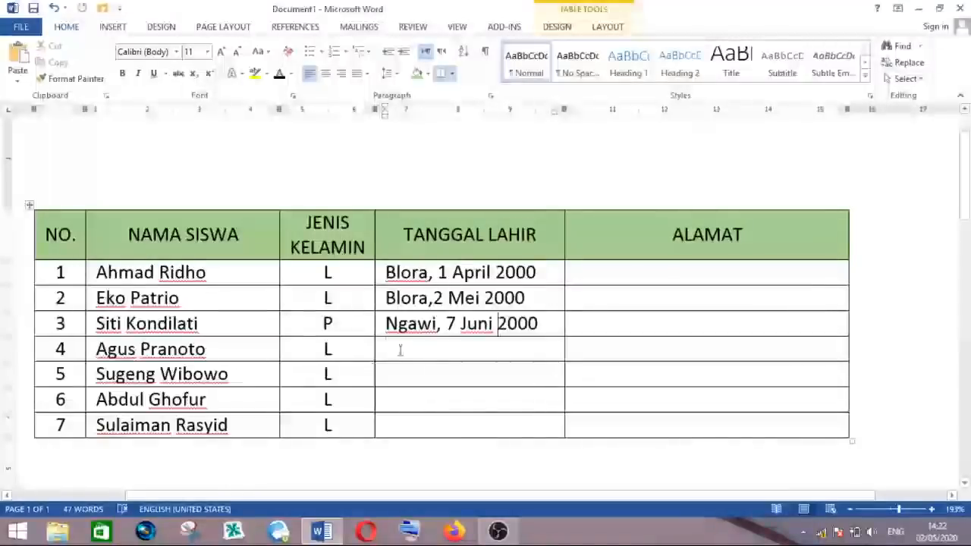
# - Enter the birthplaces and dates of birth for students 4 to 6 in the TANGGAL LAHIR column
pyautogui.write('Pat')
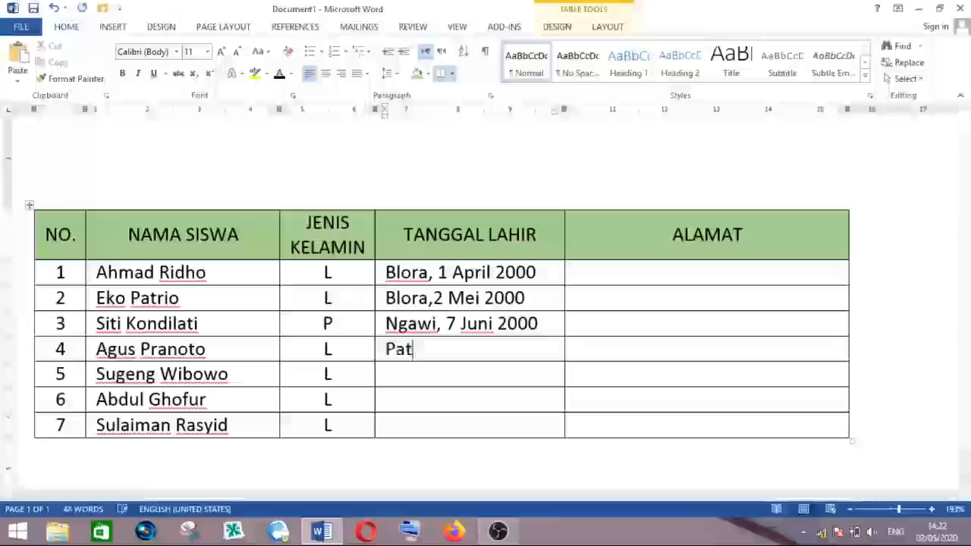
pyautogui.write('i,')
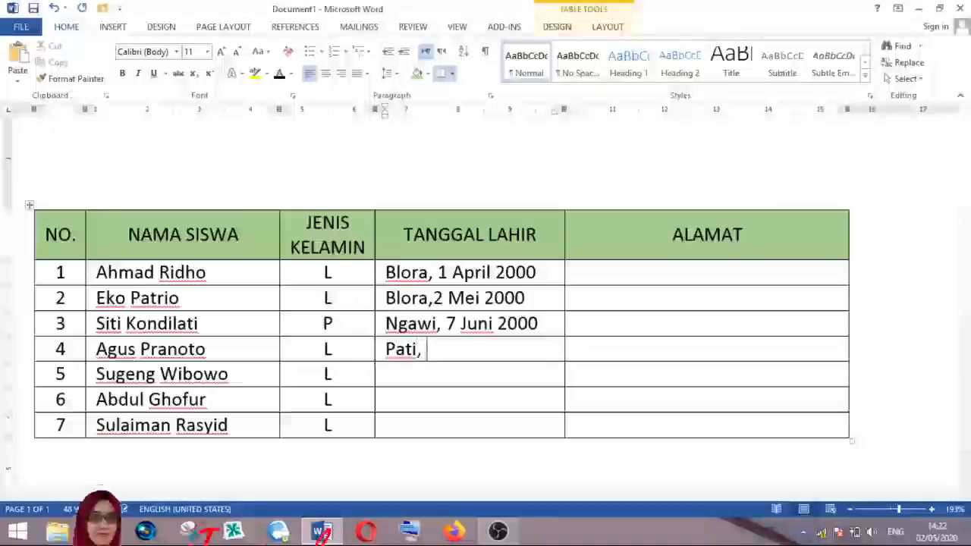
pyautogui.write(' 20')
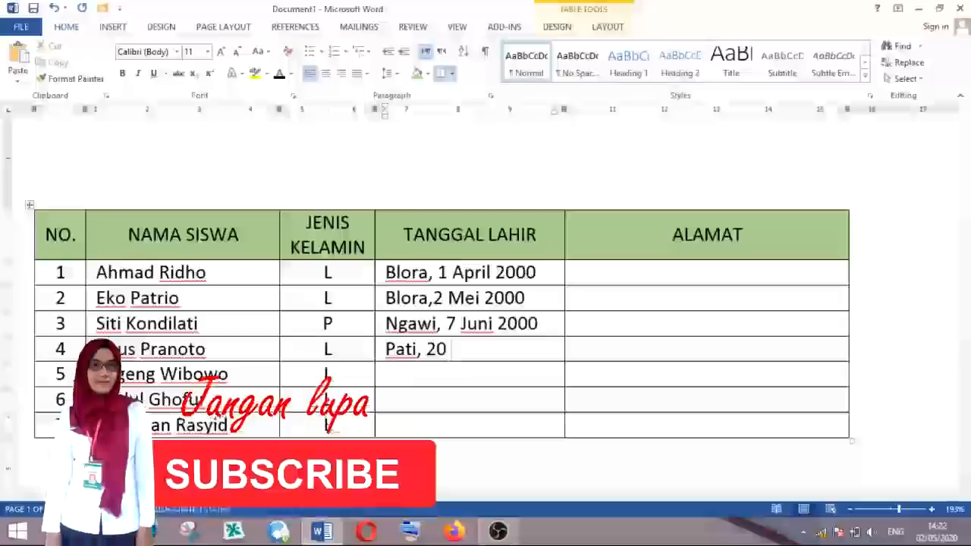
pyautogui.write(' Jan')
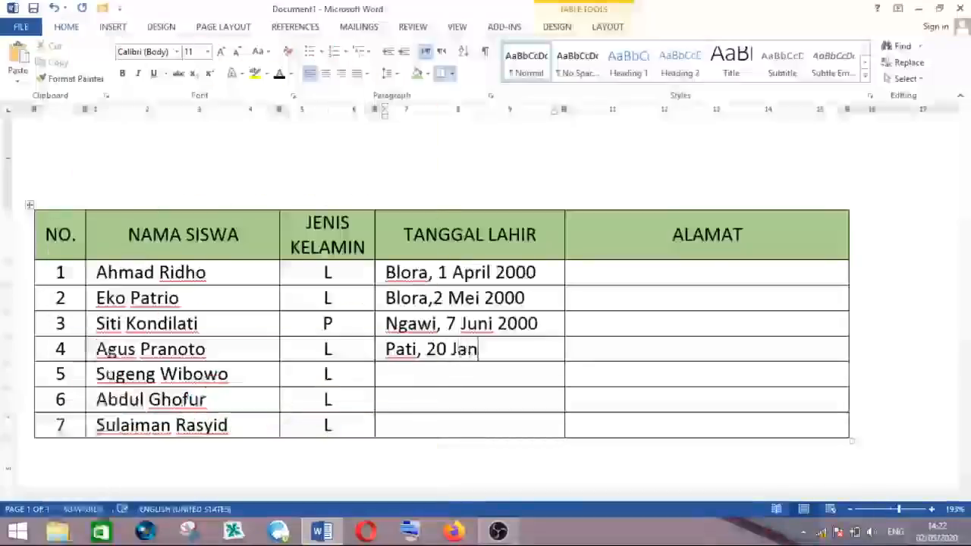
pyautogui.write('uari')
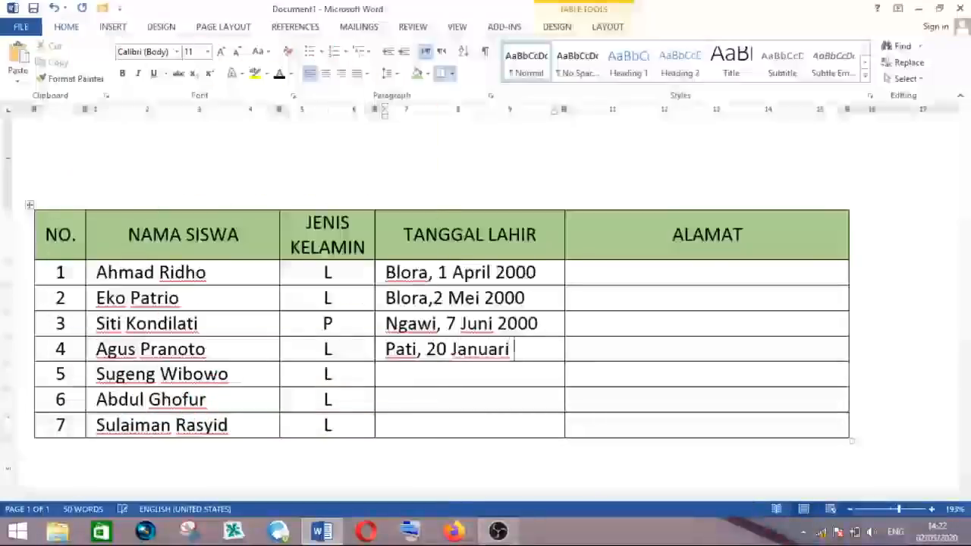
pyautogui.write(' 2000')
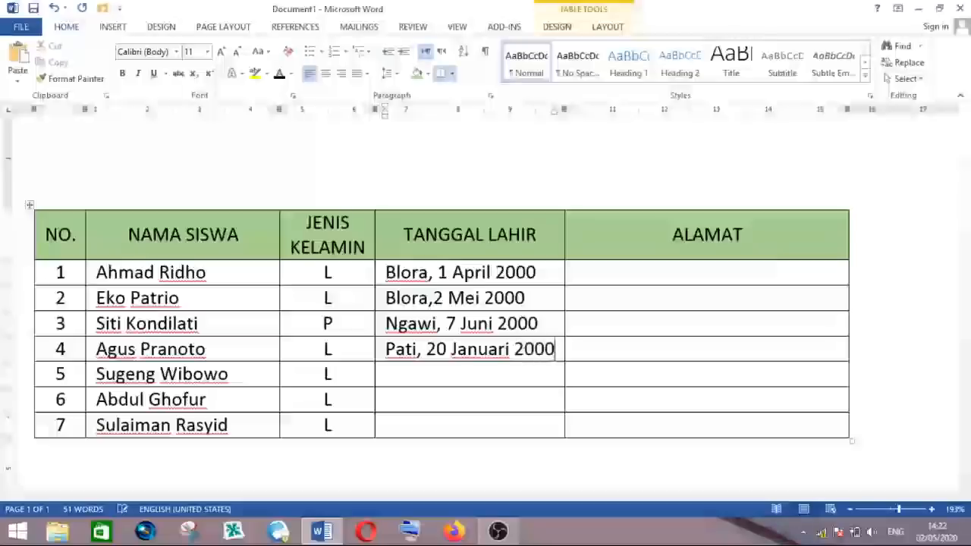
pyautogui.write('Blora, 1')
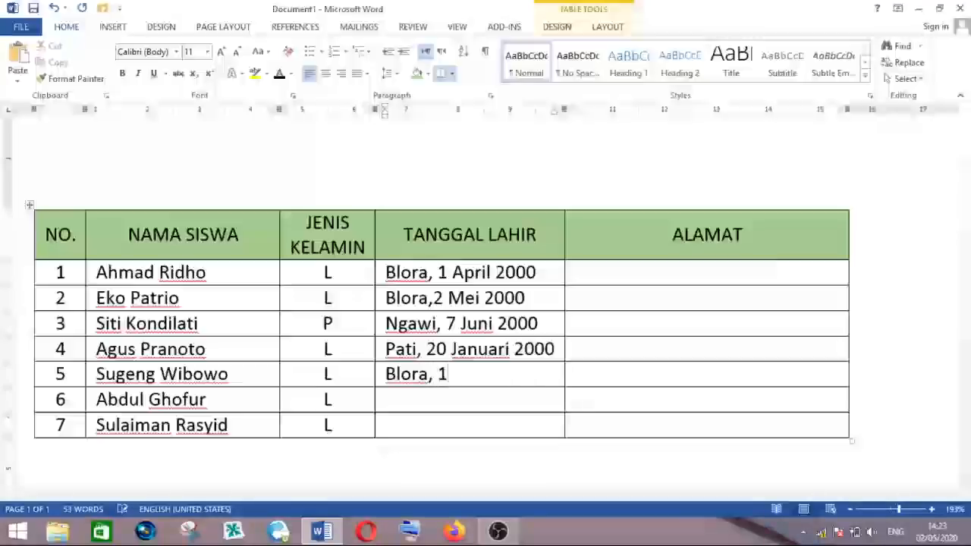
pyautogui.write(' Juli 2000')
pyautogui.press('Down')
pyautogui.write('Blora, 4 ')
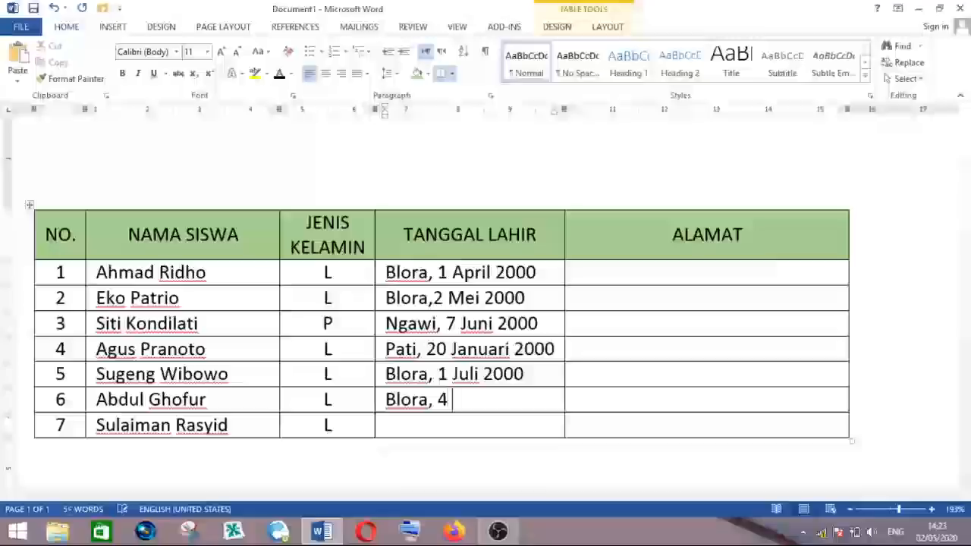
pyautogui.write('Agustus 200')
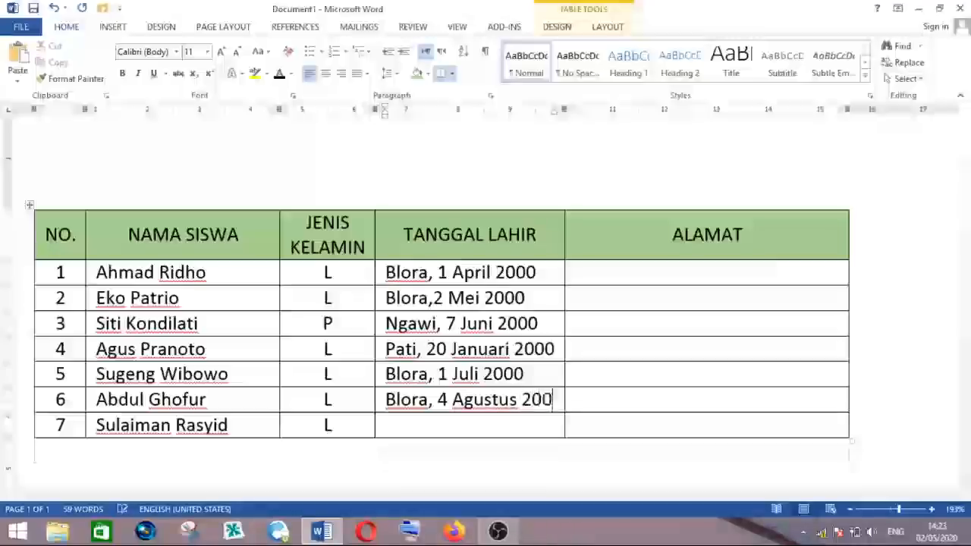
pyautogui.write('0')
# - Widen the TANGGAL LAHIR column slightly further to keep row 6 on one line
pyautogui.click(533, 412)
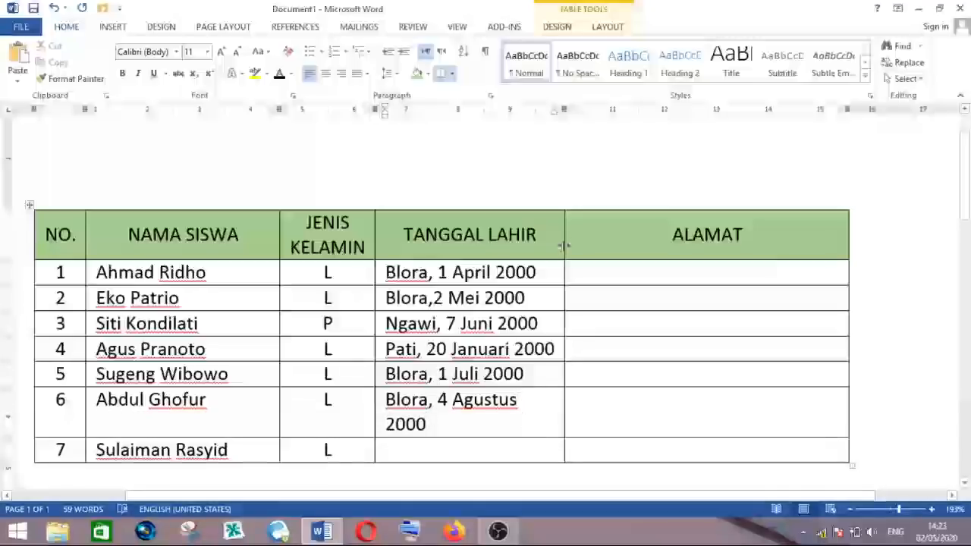
pyautogui.moveTo(564, 245); pyautogui.dragTo(563, 245)
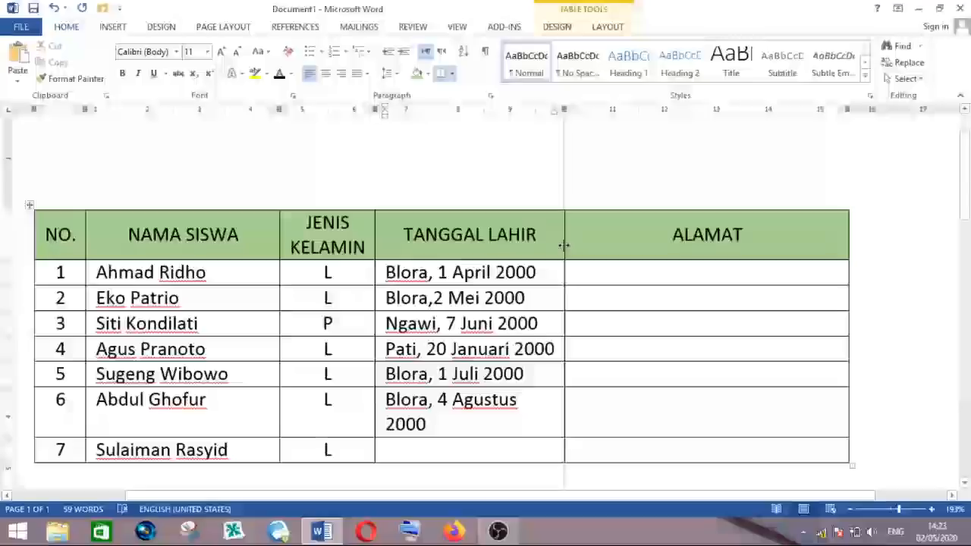
pyautogui.moveTo(564, 246); pyautogui.dragTo(577, 246)
pyautogui.click(431, 426)
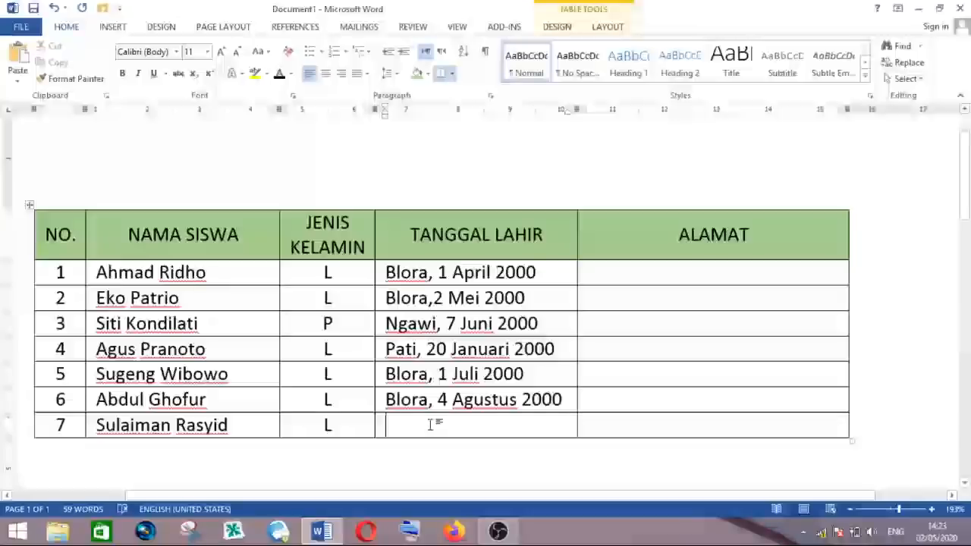
pyautogui.write('Teg')
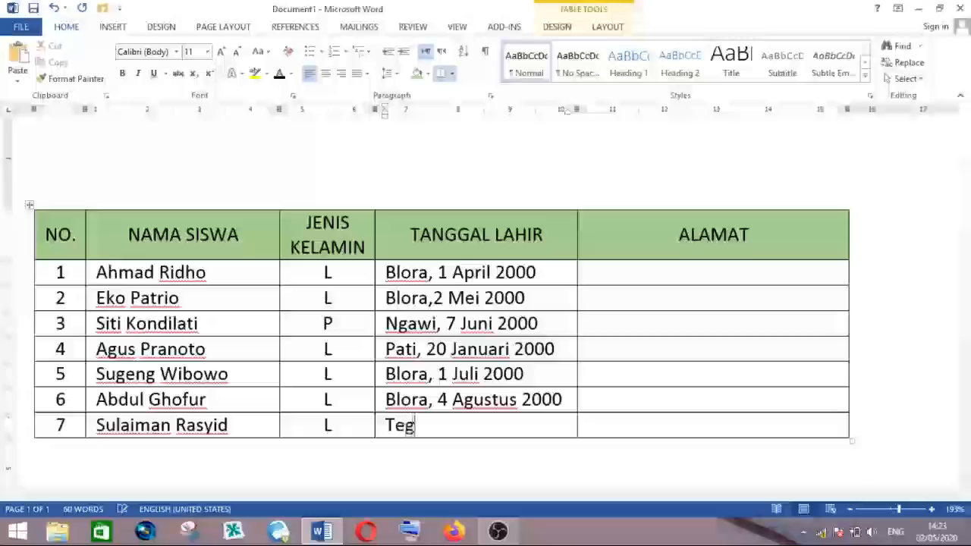
pyautogui.write('al, 11 ')
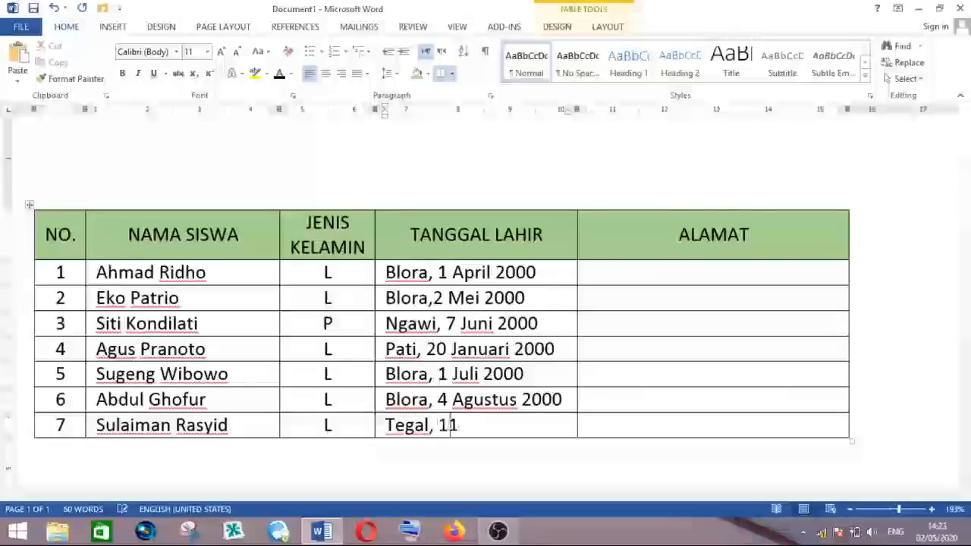
pyautogui.write('Mei ')
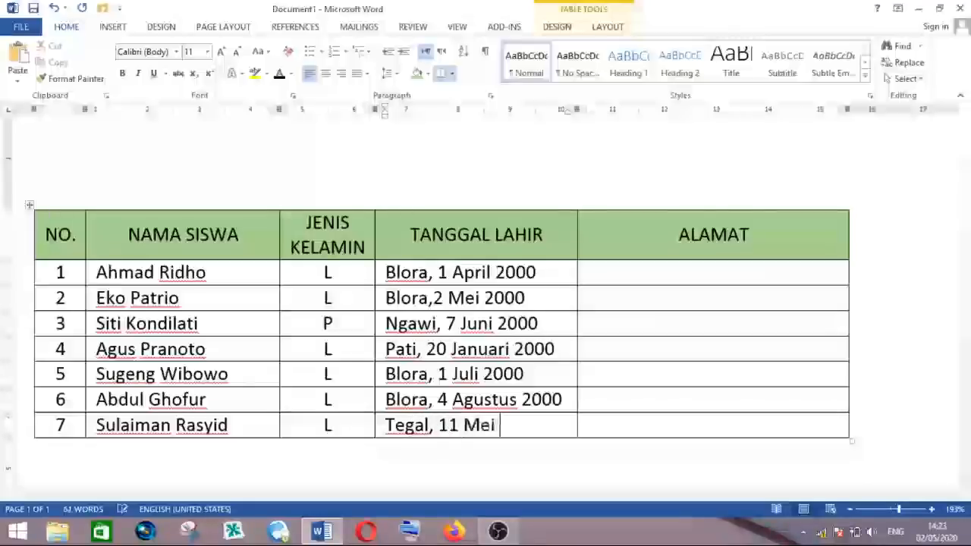
pyautogui.write('2000')
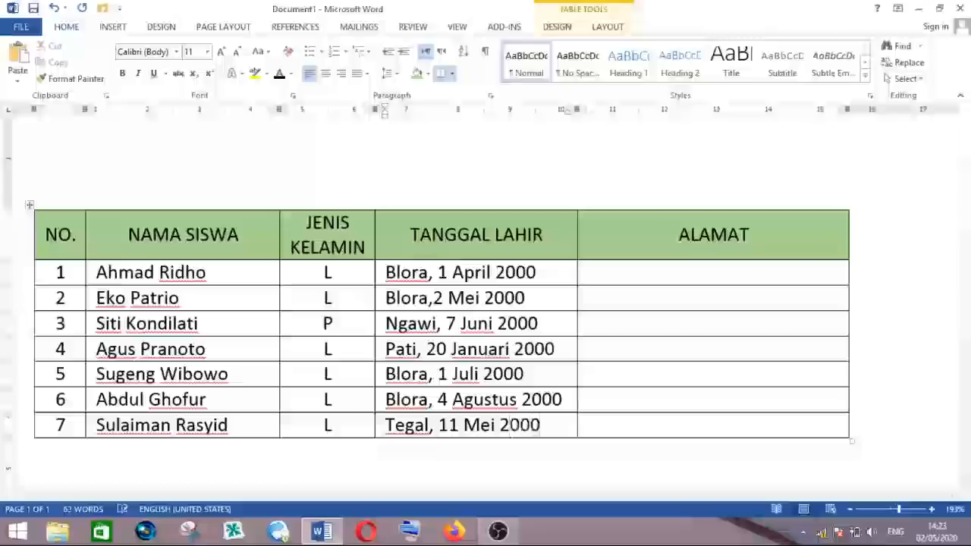
# - Enter Ngawen, Blora as the first student's address in the ALAMAT column
pyautogui.click(600, 278)
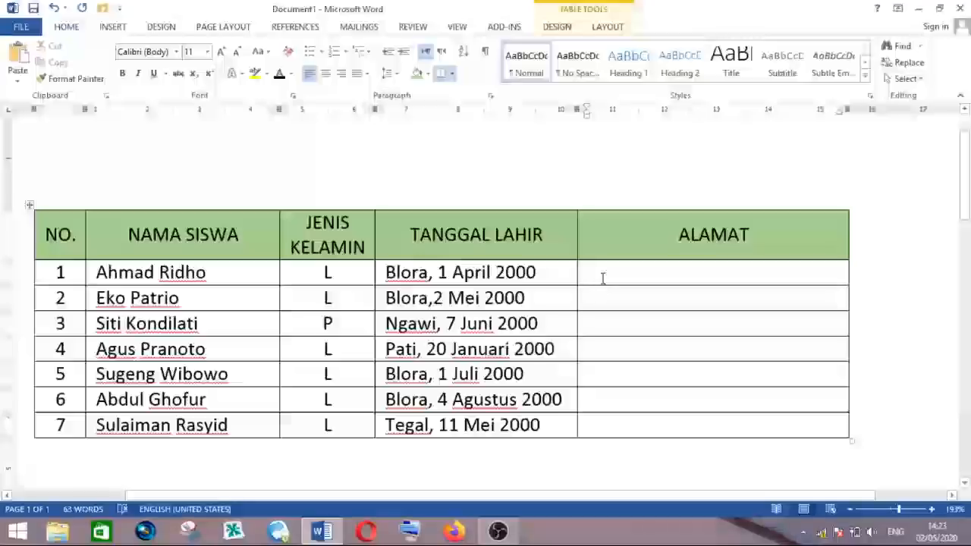
pyautogui.write('Ngawe')
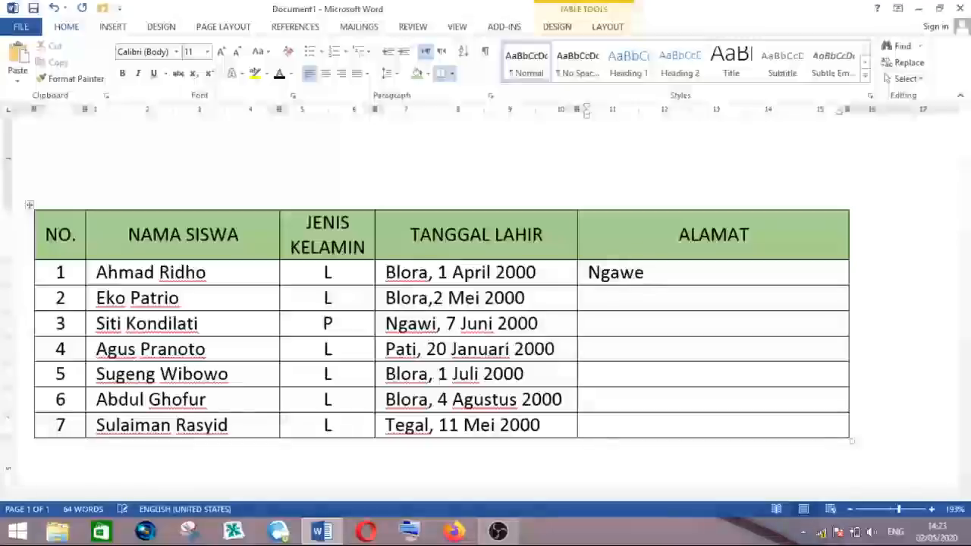
pyautogui.write('n,')
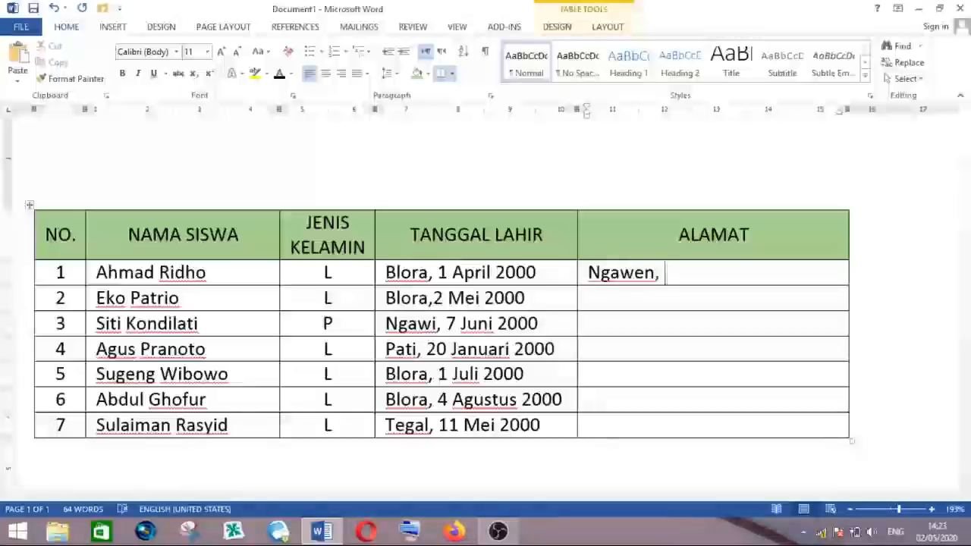
pyautogui.write(' Blora')
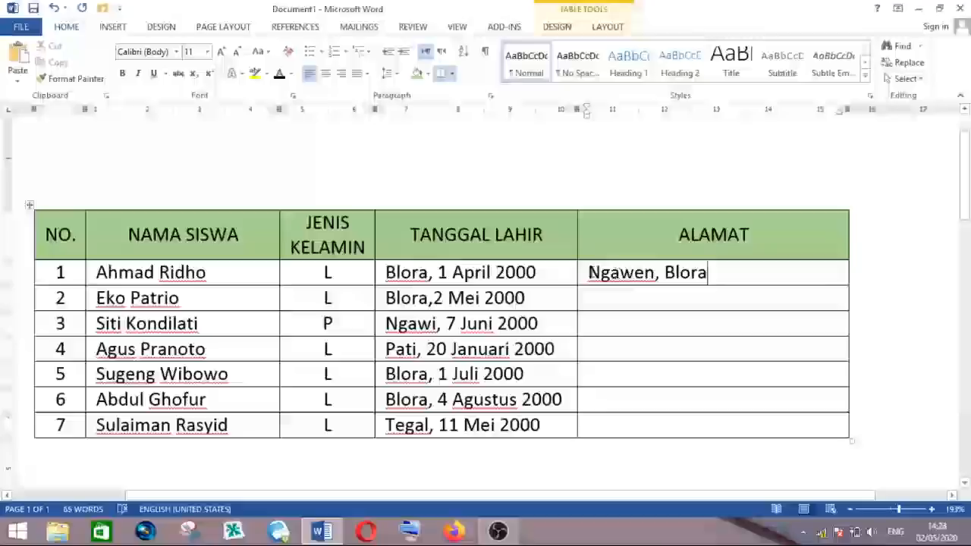
# - Copy the Ngawen, Blora address text from the first ALAMAT cell
pyautogui.moveTo(588, 273); pyautogui.dragTo(696, 276)
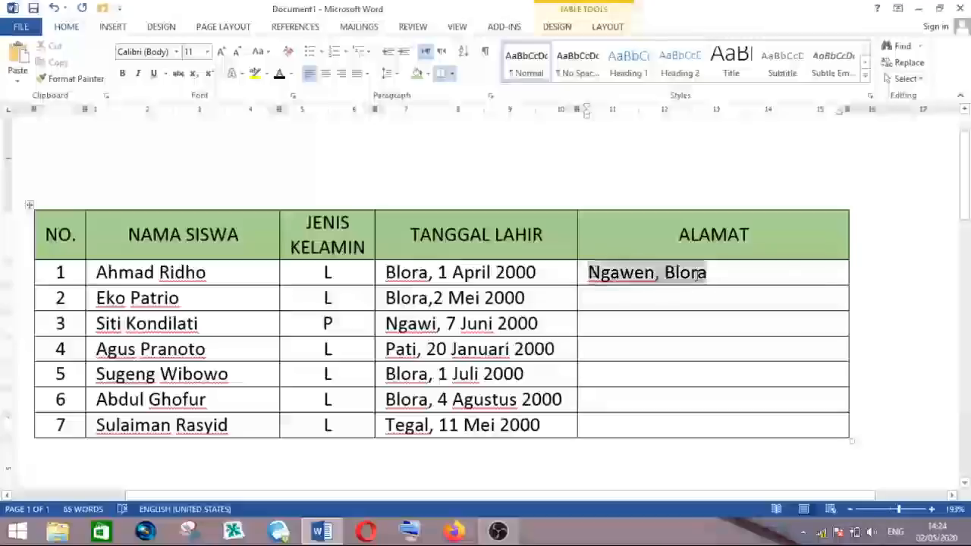
pyautogui.rightClick(644, 279)
pyautogui.click(669, 258)
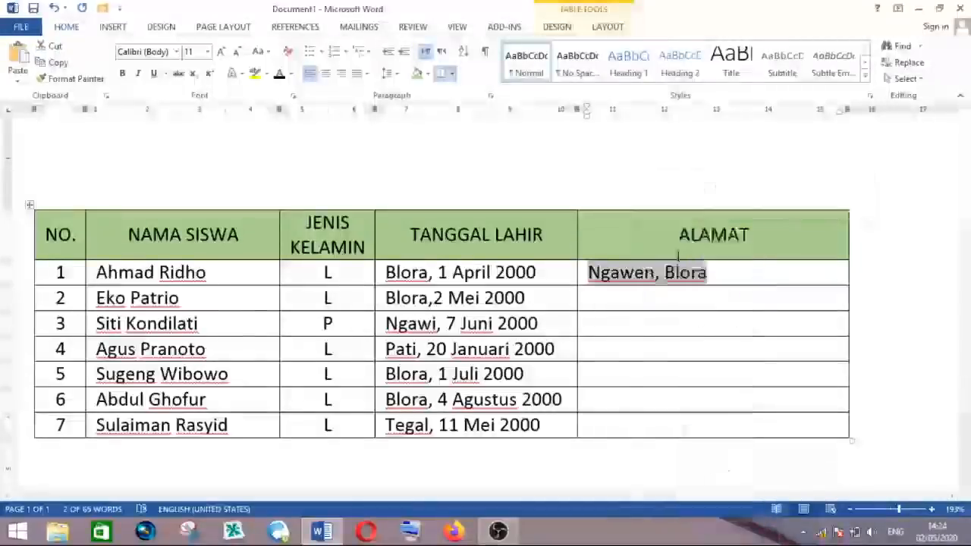
# - Paste the copied address into ALAMAT rows 2 to 7 at once, then undo the paste
pyautogui.click(598, 299)
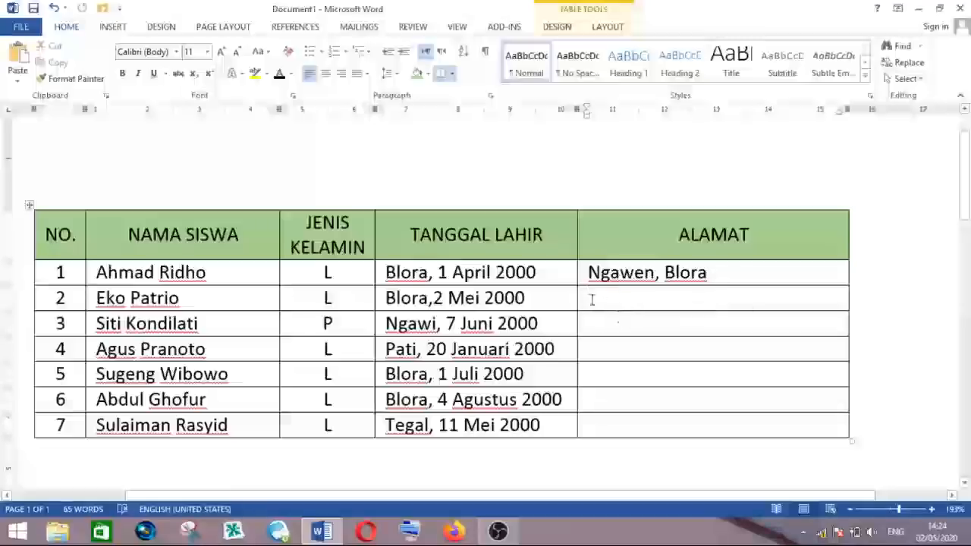
pyautogui.moveTo(590, 302); pyautogui.dragTo(600, 427)
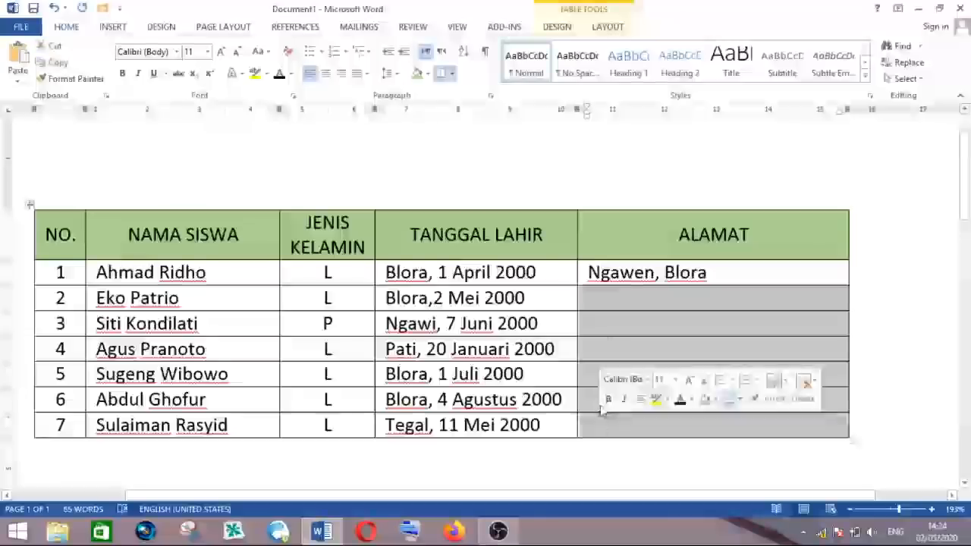
pyautogui.rightClick(592, 301)
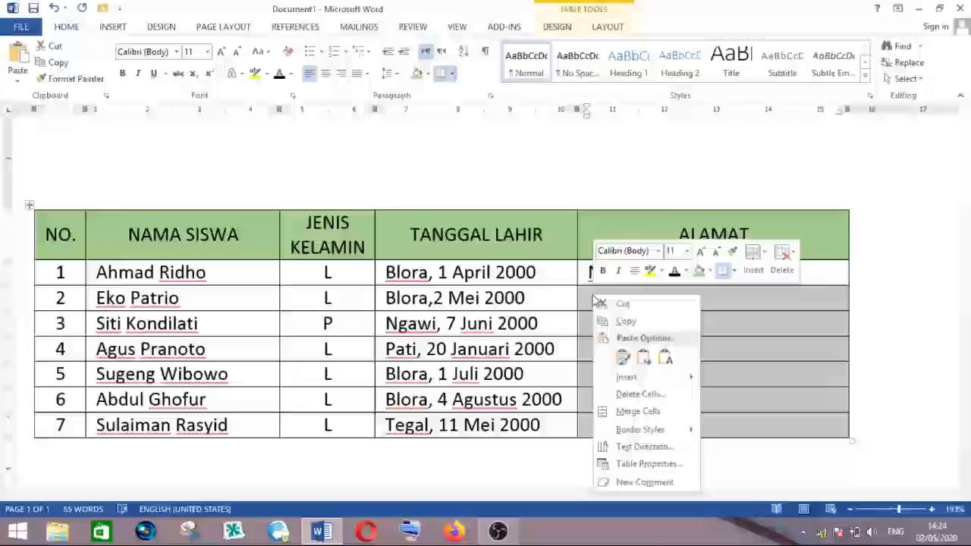
pyautogui.click(629, 361)
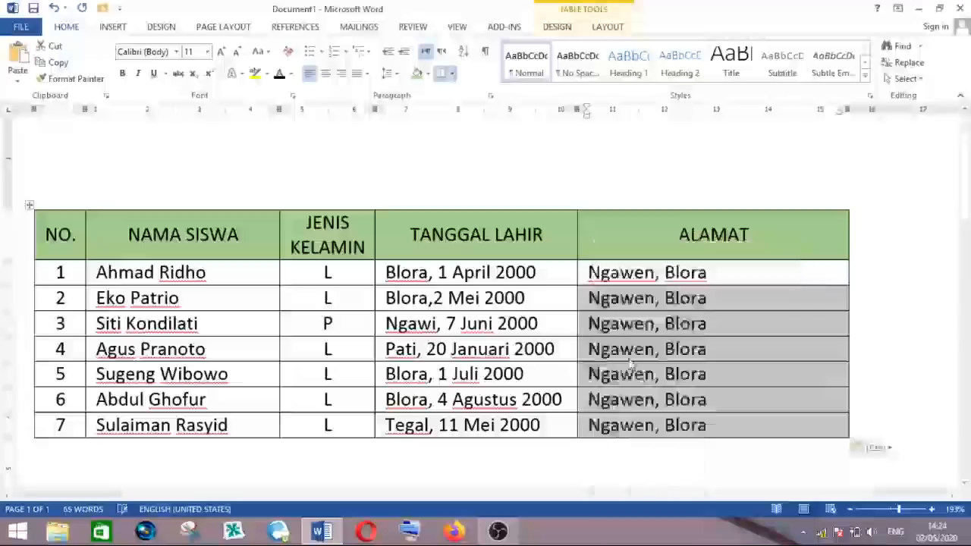
pyautogui.click(719, 295)
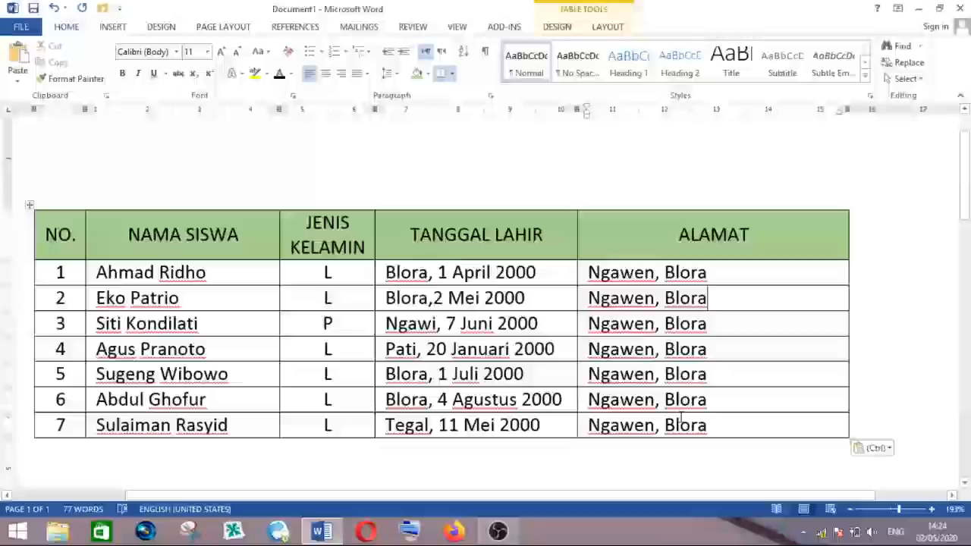
pyautogui.hotkey('ctrl', 'z')
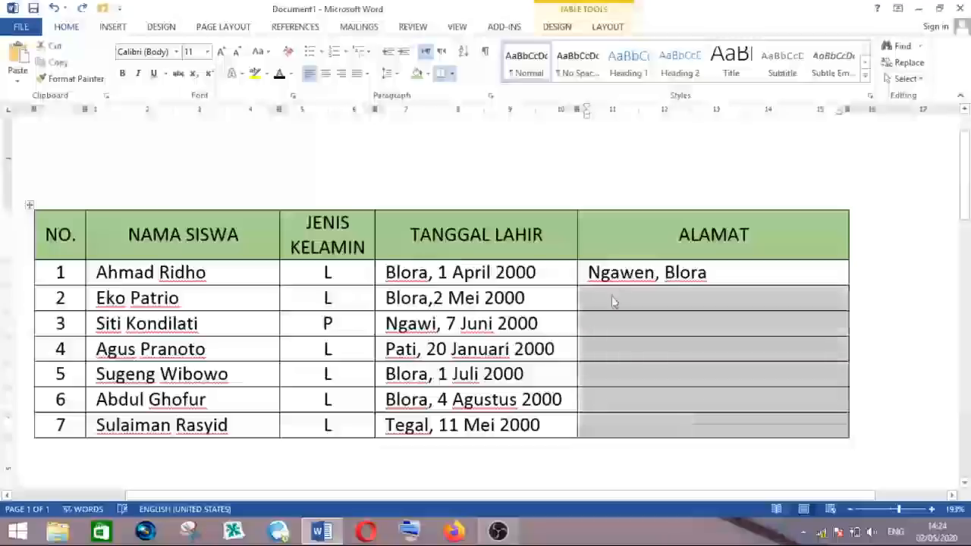
# - Paste the copied address cell by cell into ALAMAT rows 2 through 7
pyautogui.click(614, 301)
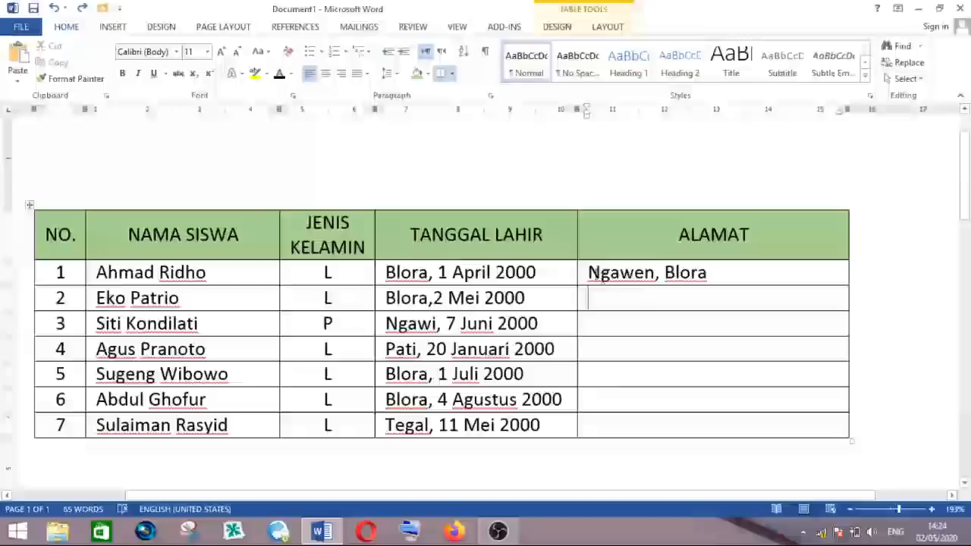
pyautogui.rightClick(593, 298)
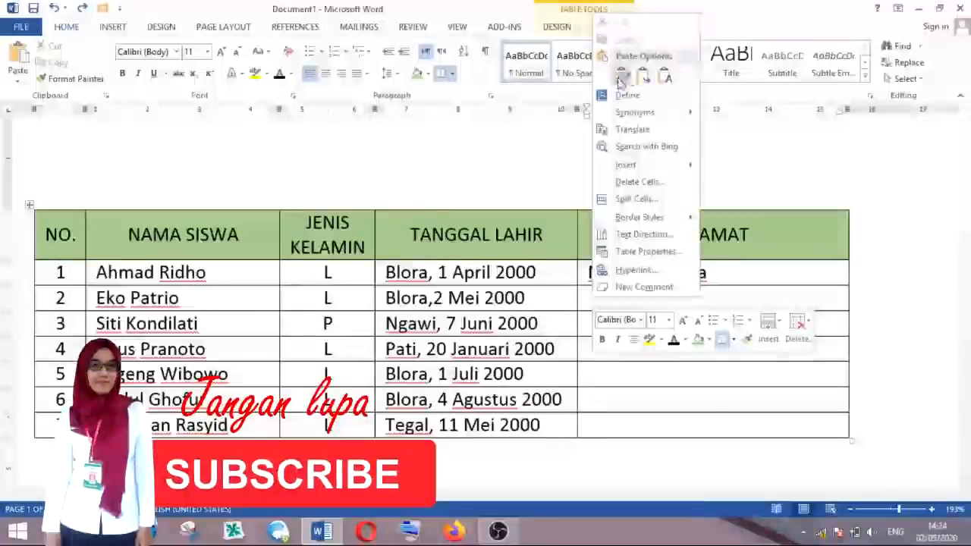
pyautogui.click(623, 78)
pyautogui.rightClick(597, 322)
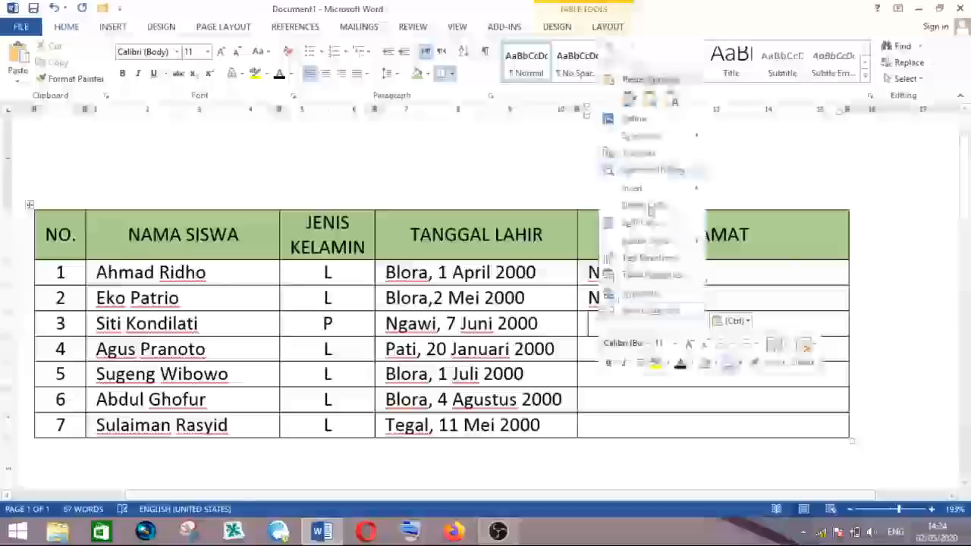
pyautogui.click(629, 98)
pyautogui.click(604, 350)
pyautogui.hotkey('ctrl', 'v')
pyautogui.press('Down')
pyautogui.hotkey('ctrl', 'v')
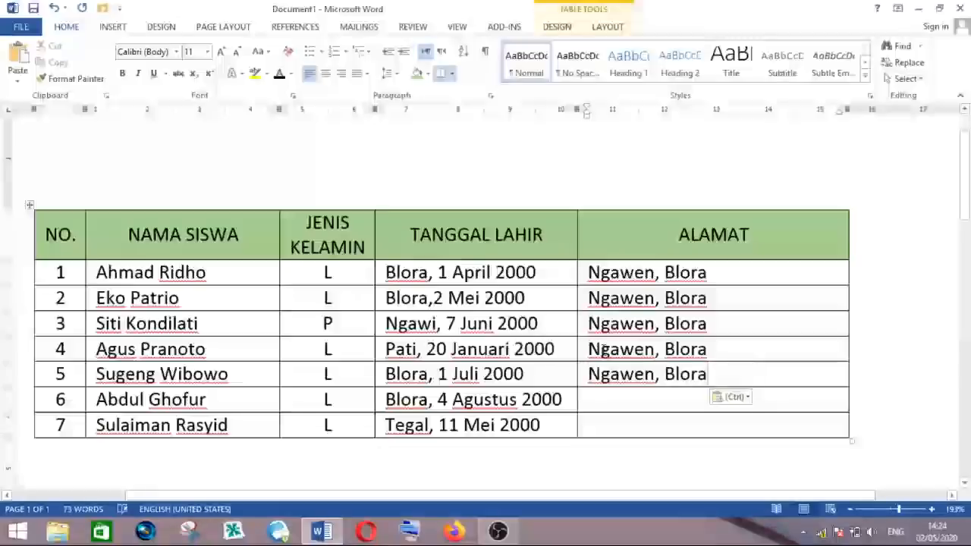
pyautogui.hotkey('ctrl', 'v')
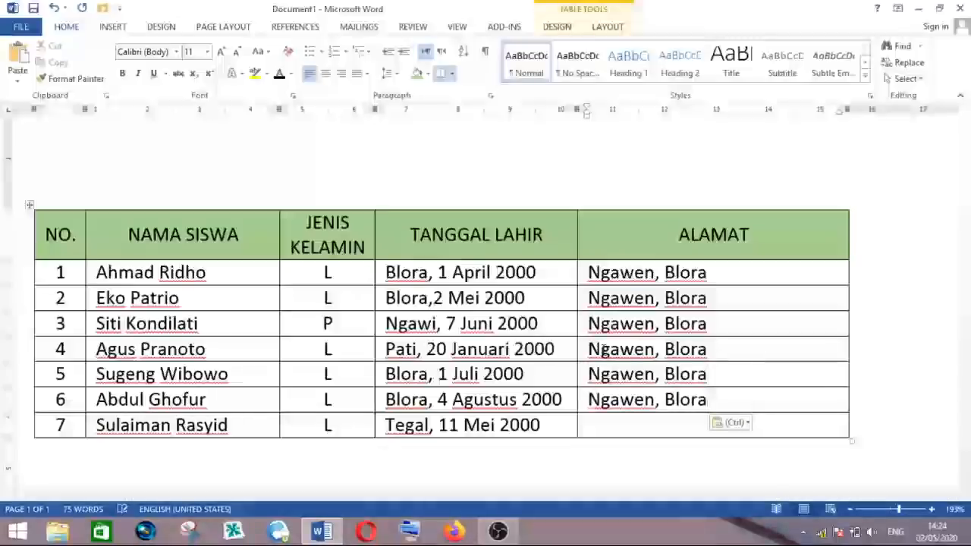
pyautogui.hotkey('ctrl', 'v')
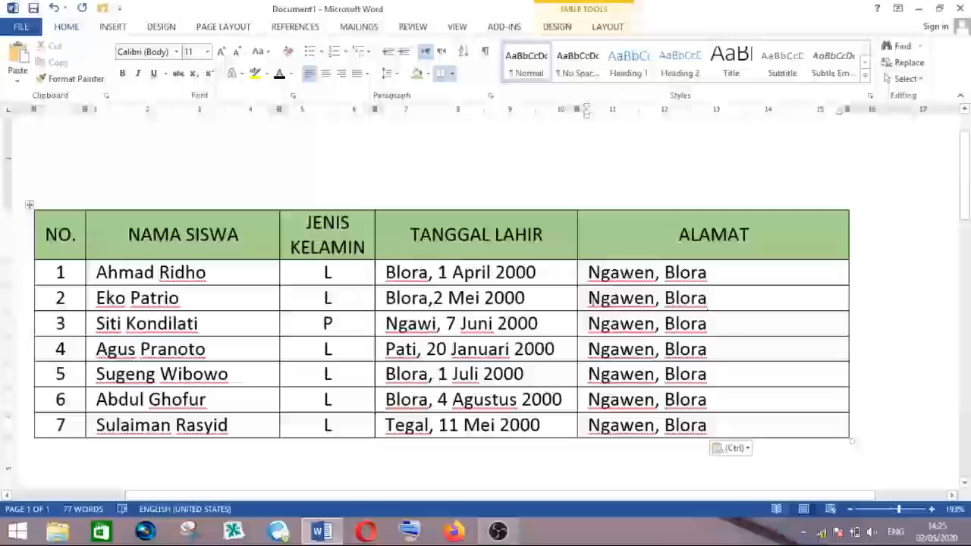
# - Clear ALAMAT rows 2 to 7 and paste the copied address into all six cells at once
pyautogui.moveTo(589, 298); pyautogui.dragTo(685, 429)
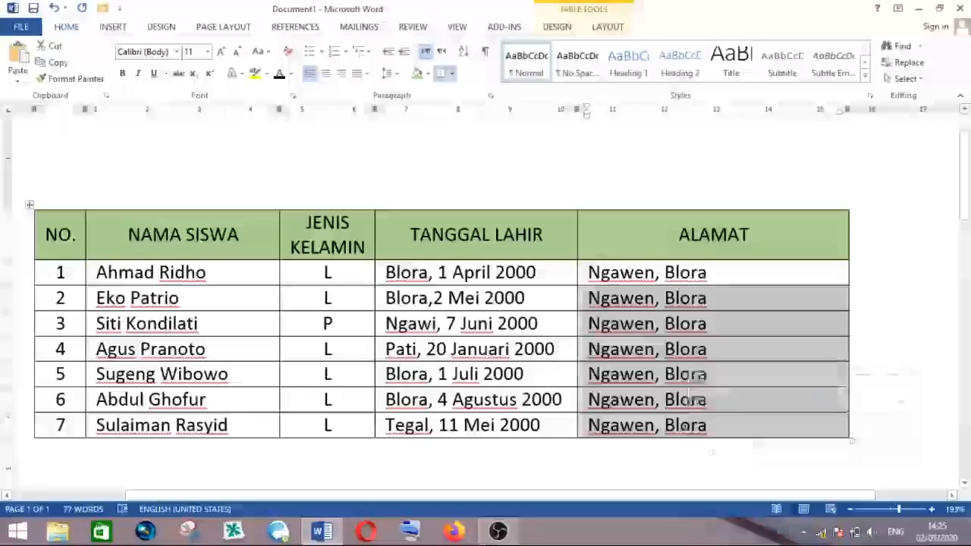
pyautogui.press('Delete')
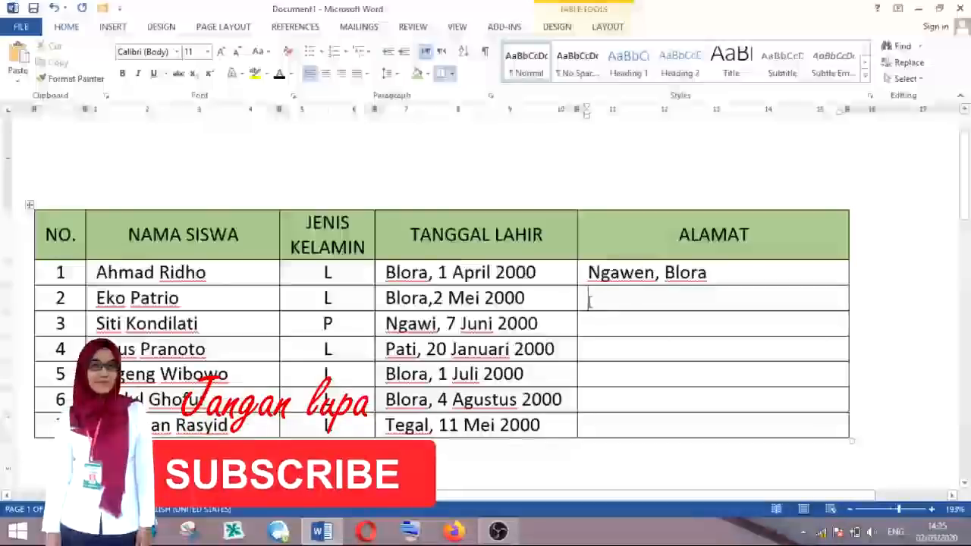
pyautogui.moveTo(595, 299); pyautogui.dragTo(617, 425)
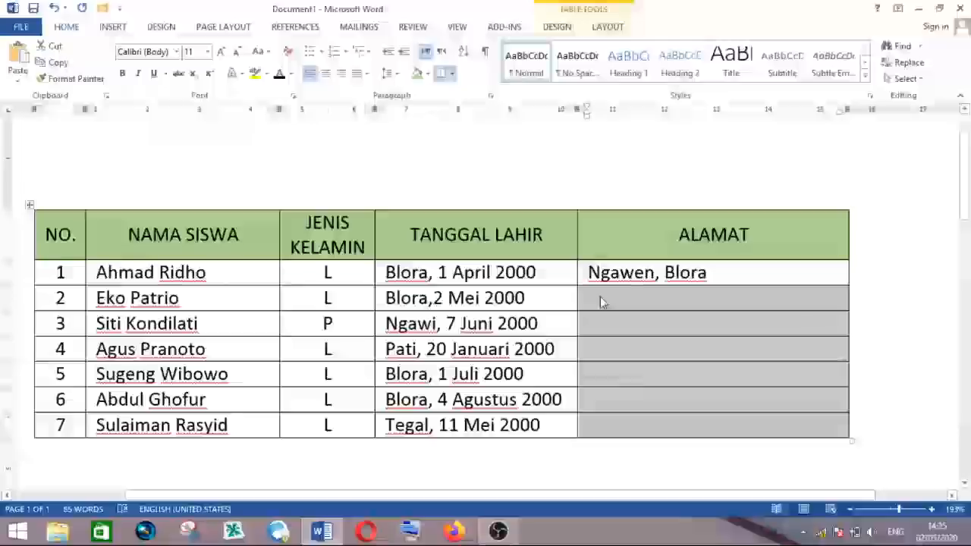
pyautogui.hotkey('ctrl', 'v')
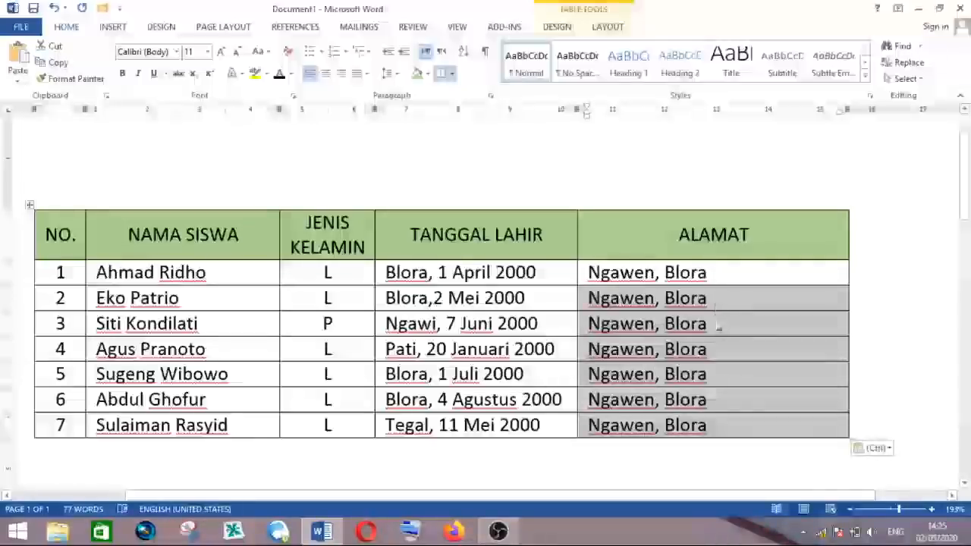
pyautogui.click(719, 324)
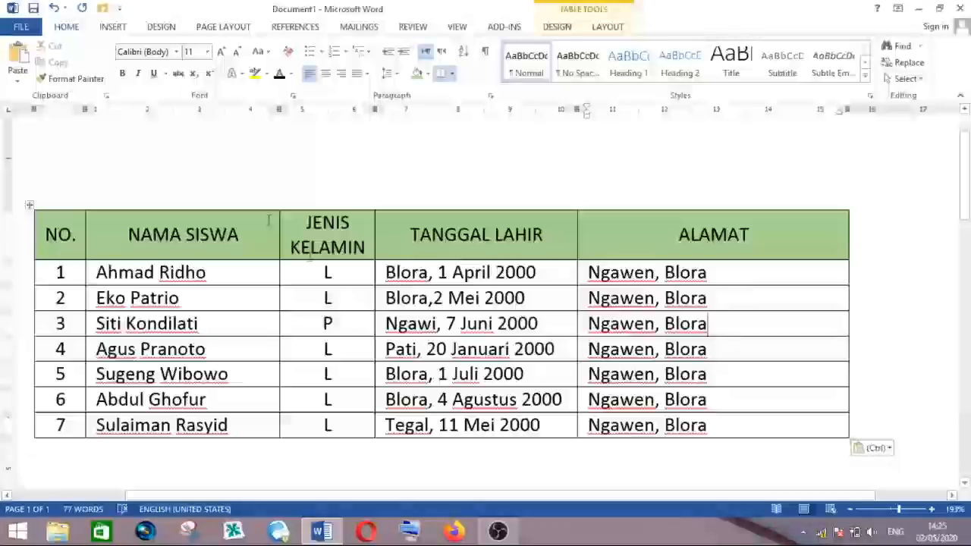
# - Try inserting a ten-column, one-row table below the student table, then undo the insertion
pyautogui.click(311, 236)
pyautogui.scroll(-3, 370, 237)
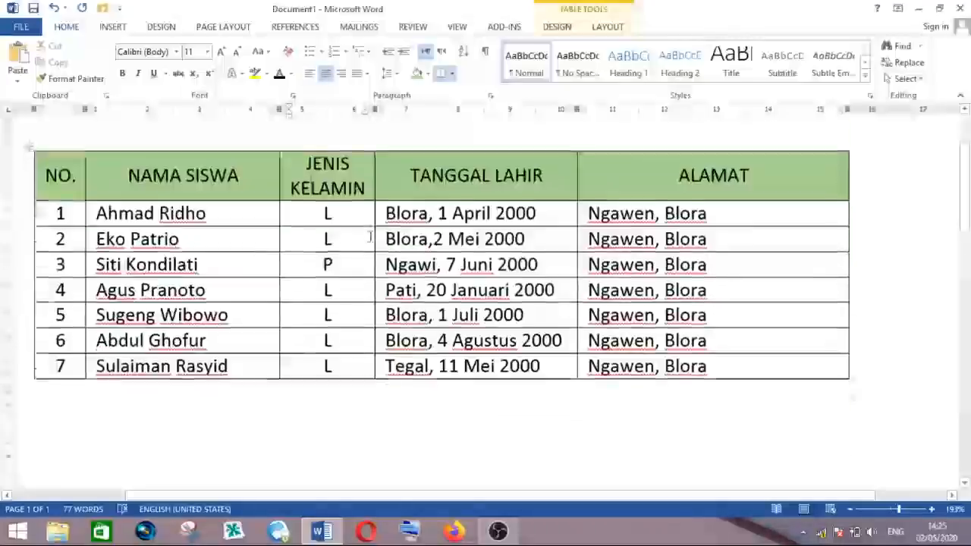
pyautogui.scroll(-2, 370, 237)
pyautogui.click(65, 273)
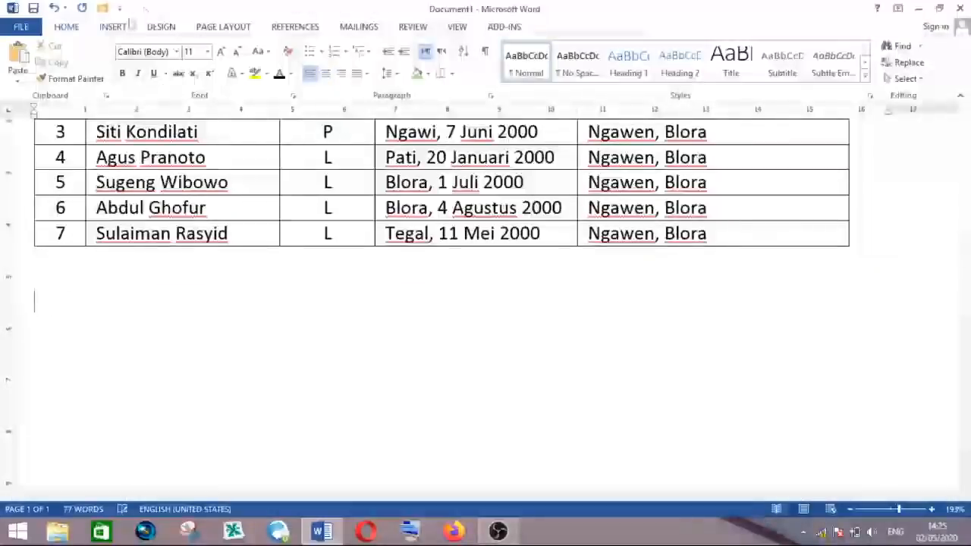
pyautogui.click(113, 28)
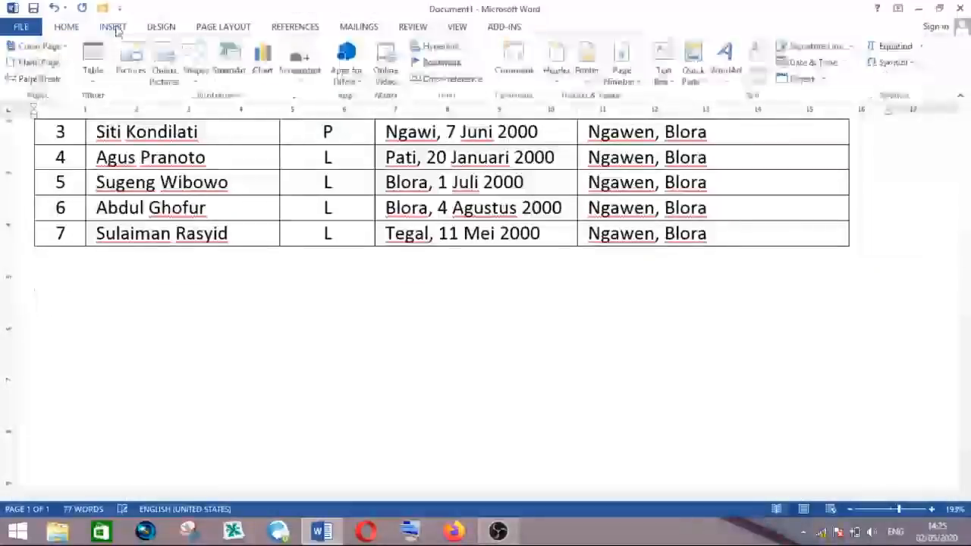
pyautogui.click(92, 72)
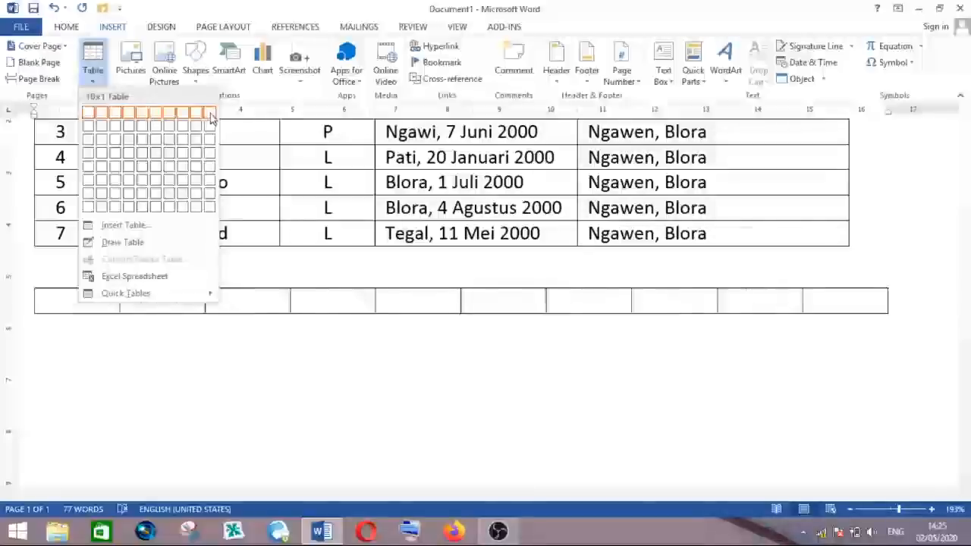
pyautogui.click(211, 114)
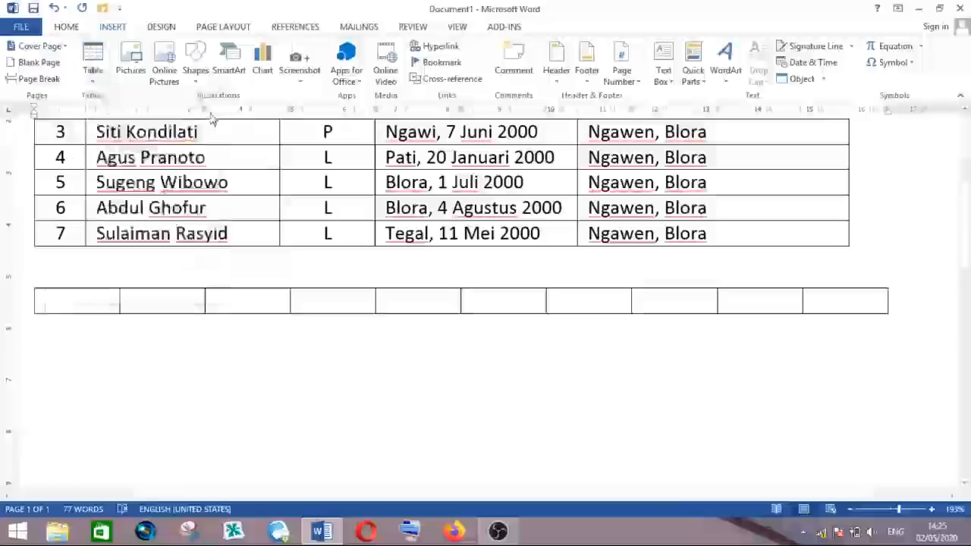
pyautogui.hotkey('ctrl', 'z')
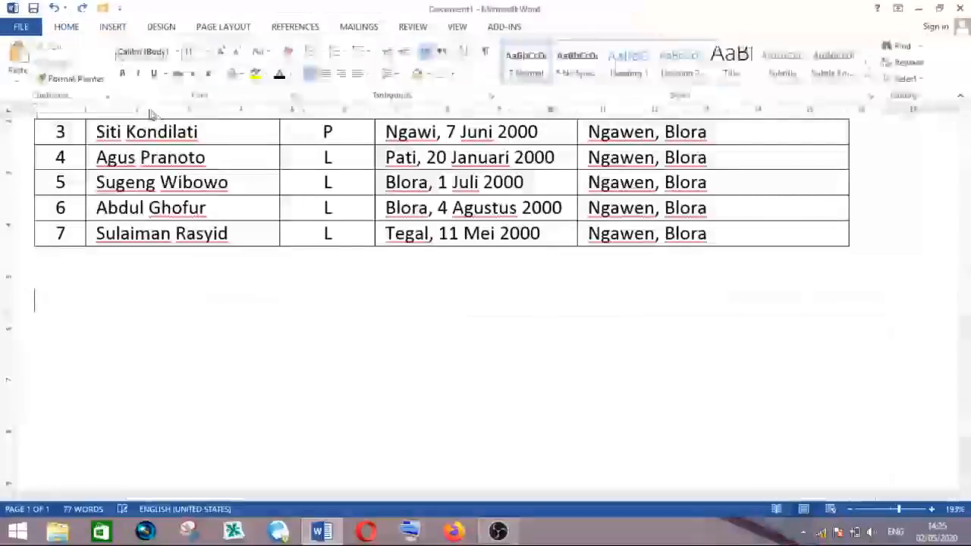
# - Insert a ten-column, six-row table below the student table
pyautogui.click(113, 27)
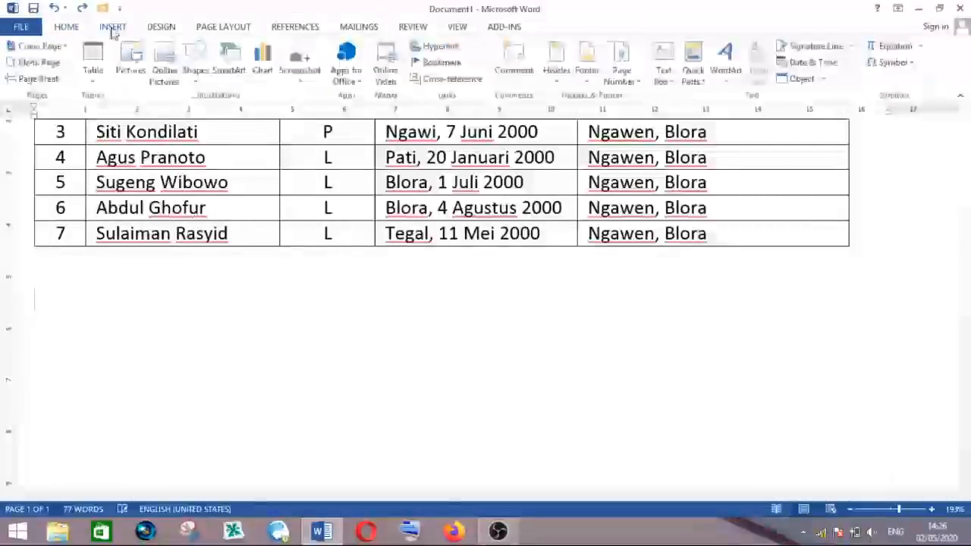
pyautogui.click(92, 72)
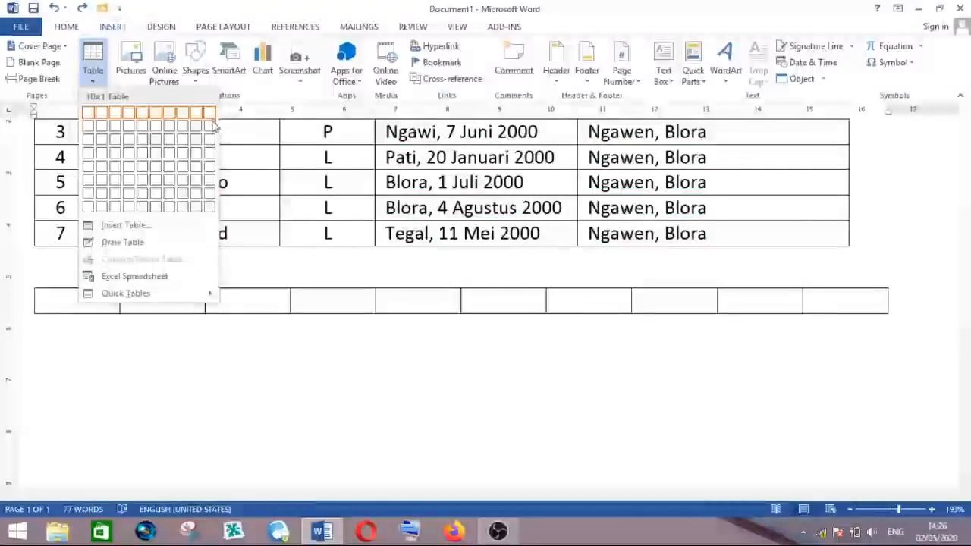
pyautogui.click(208, 182)
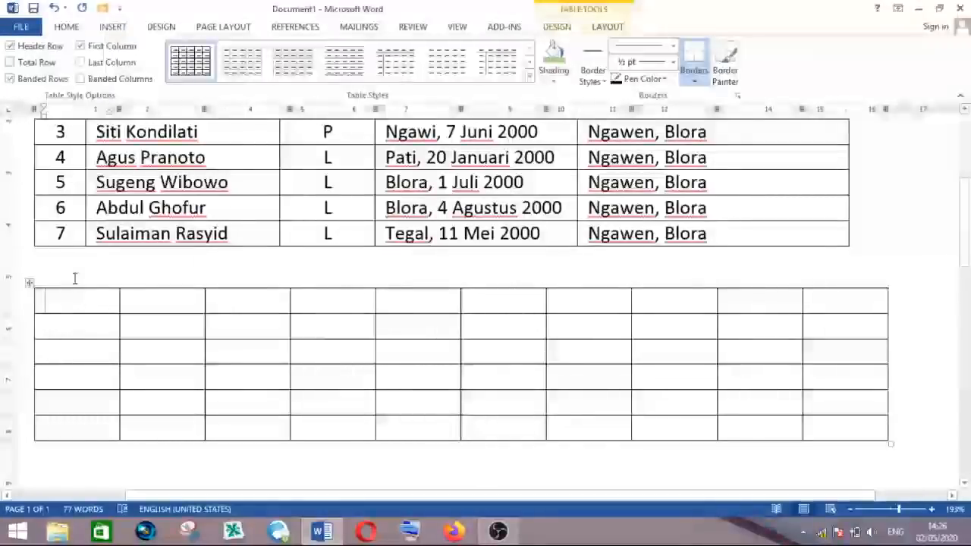
# - Enter the headers no and nama in the first two cells of the new table's first row
pyautogui.write('no')
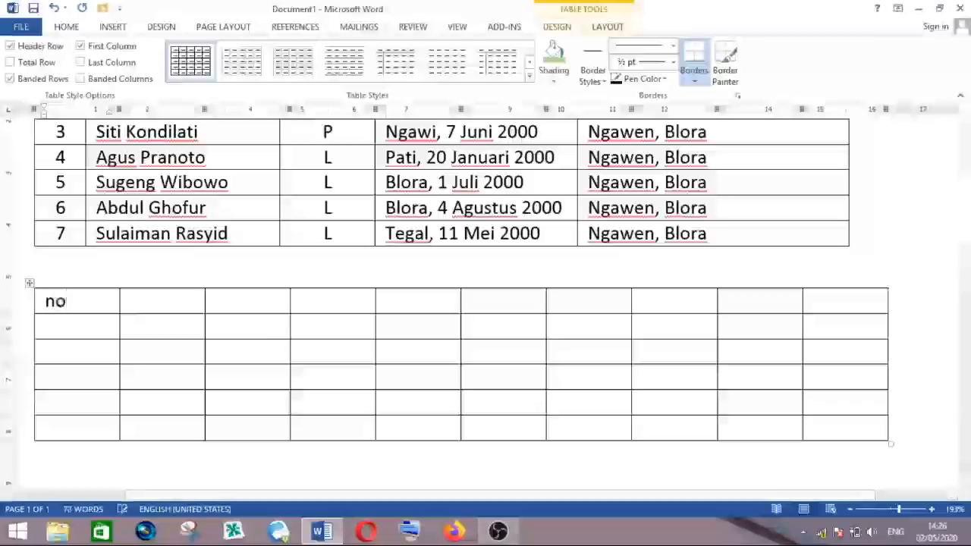
pyautogui.press('Tab')
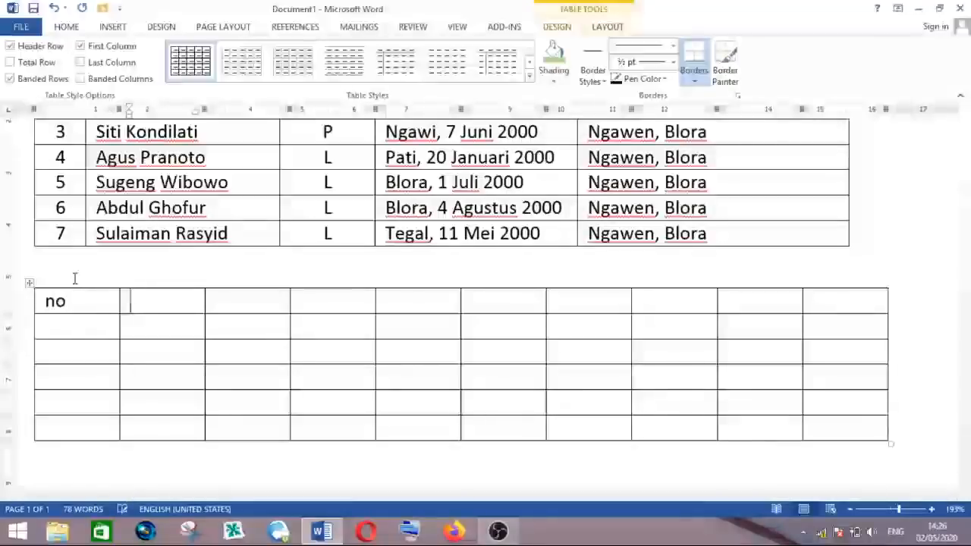
pyautogui.write('nama')
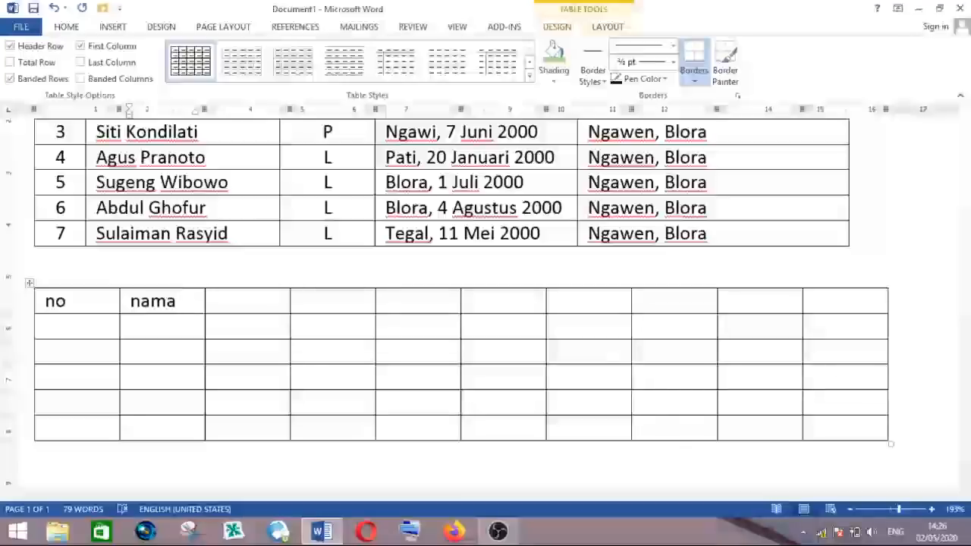
pyautogui.press('Tab')
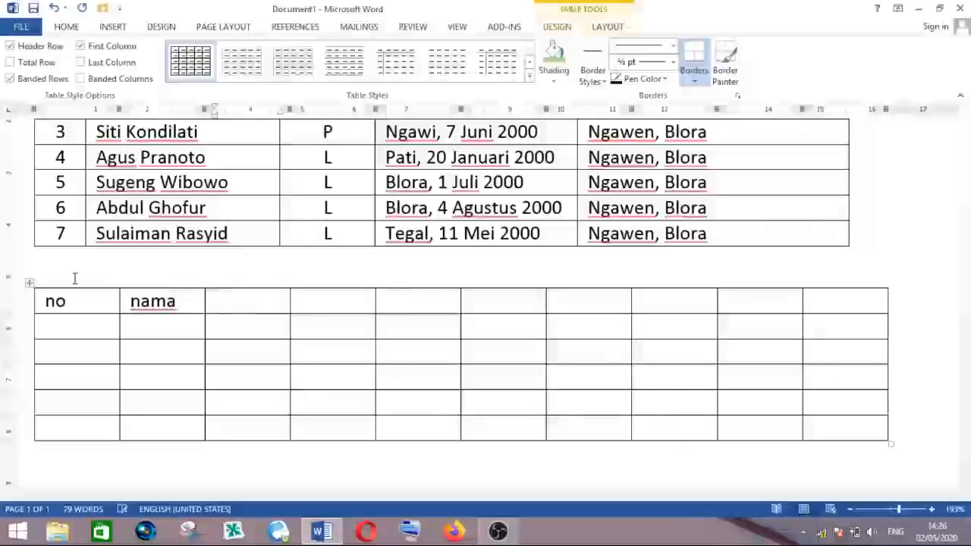
pyautogui.press('Down')
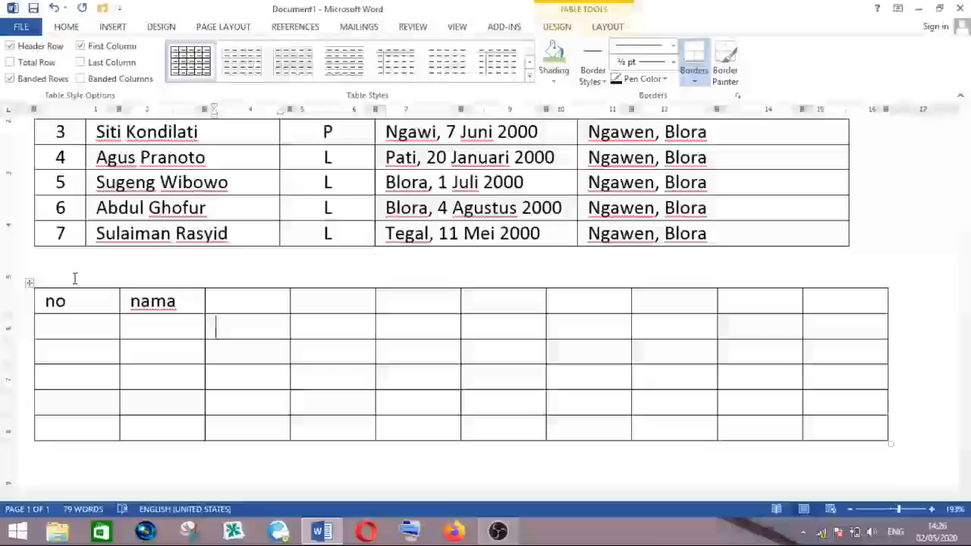
# - Fill the second row from the third column with the months Januari, Februari, Maret, April and Mei
pyautogui.write('anuari')
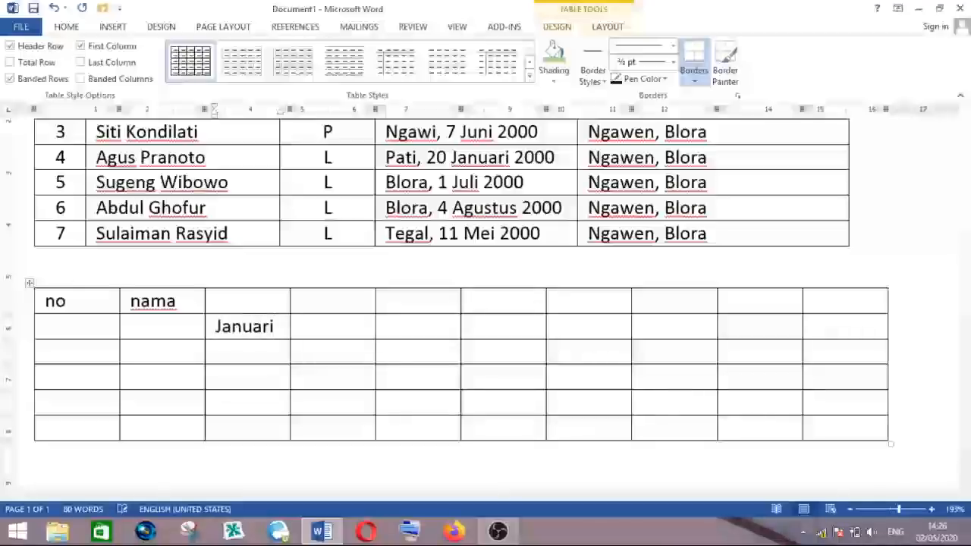
pyautogui.press('Tab')
pyautogui.write('Febr')
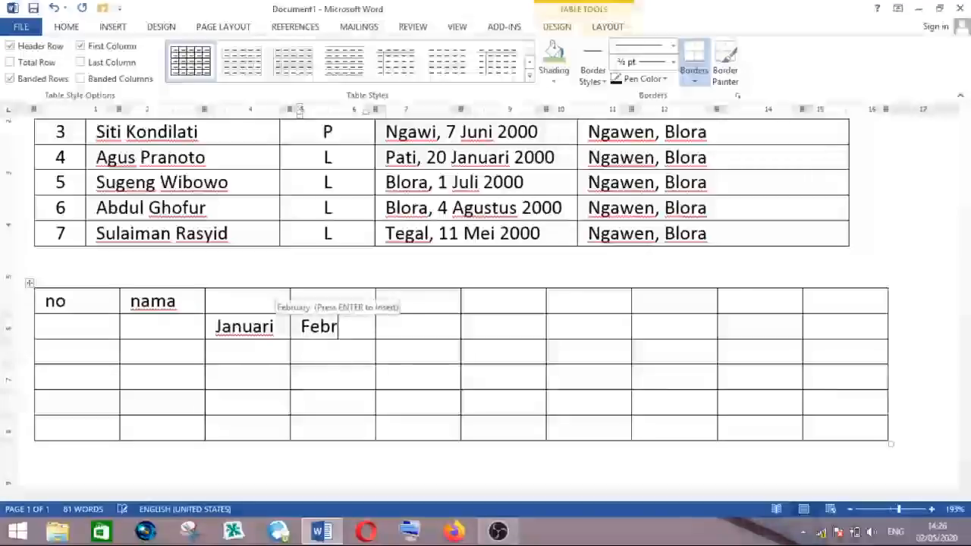
pyautogui.write('uari')
pyautogui.press('Tab')
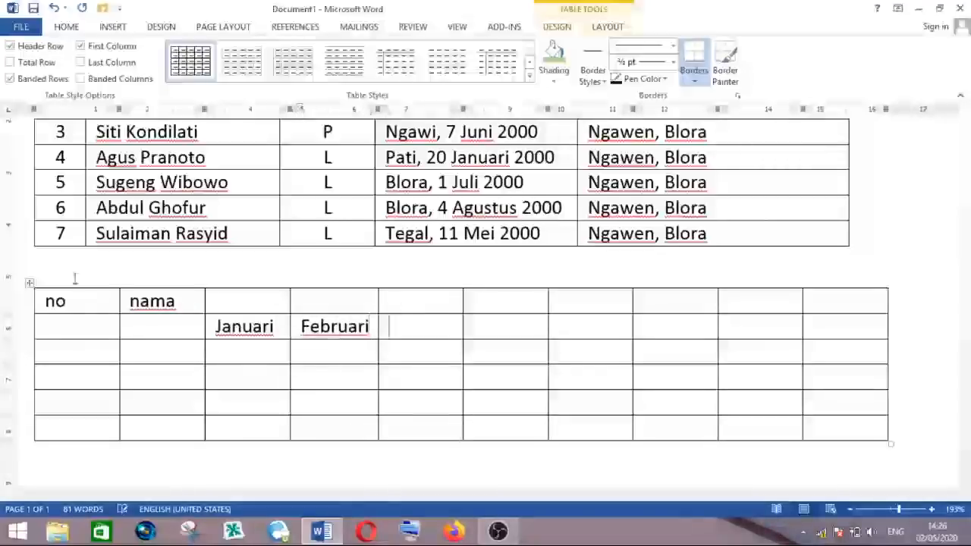
pyautogui.write('Maret')
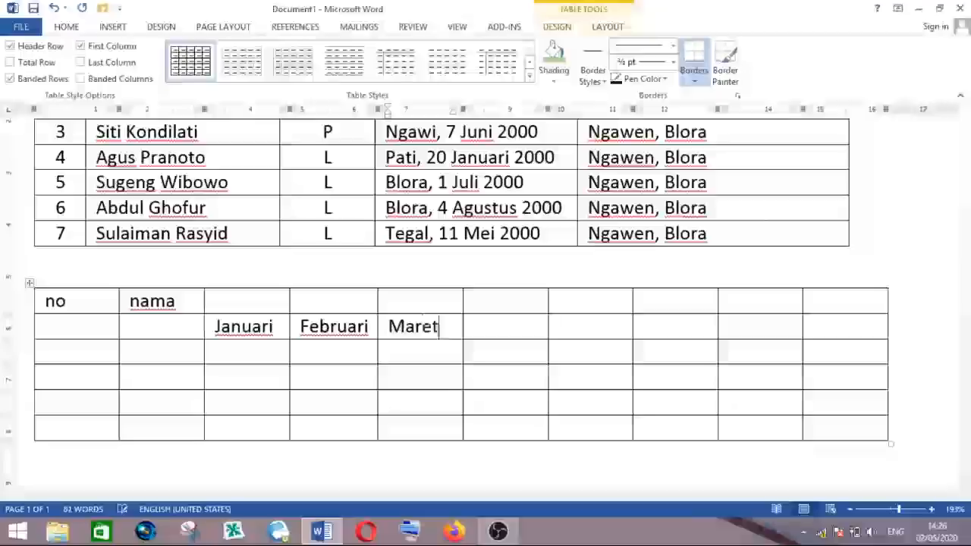
pyautogui.press('Tab')
pyautogui.write('A')
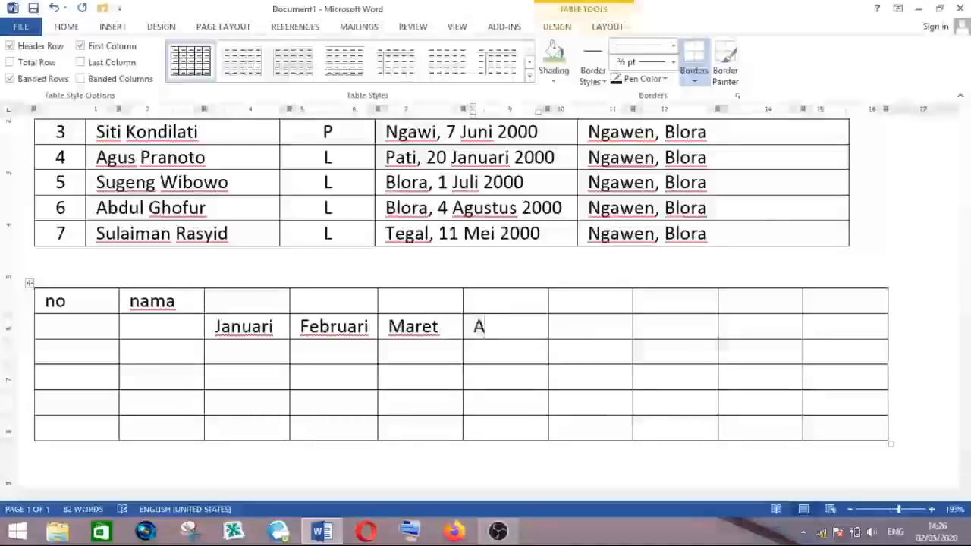
pyautogui.write('pril')
pyautogui.press('Tab')
pyautogui.write('Mei')
pyautogui.press('Tab')
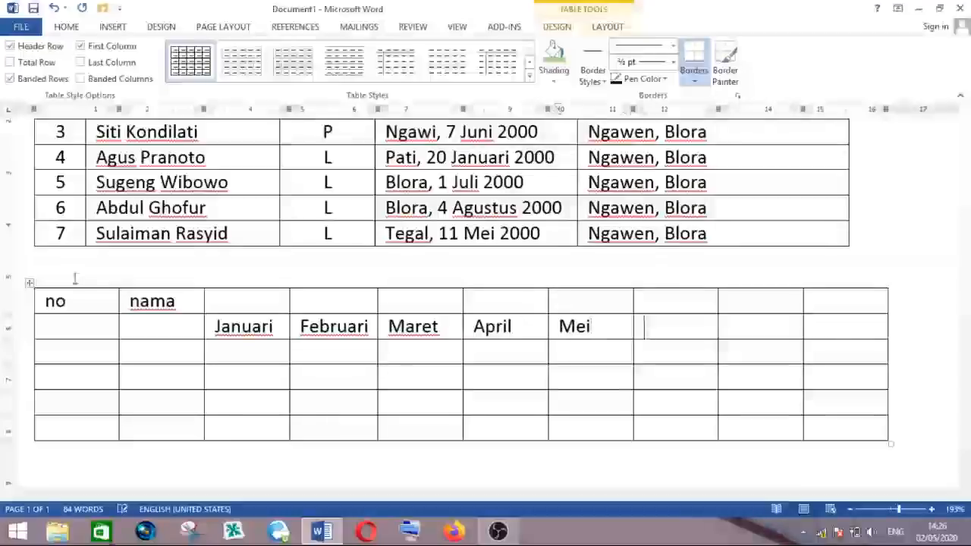
# - Continue the month row with Juni, Juli Agustus in one cell, and September
pyautogui.write('Juni')
pyautogui.press('Tab')
pyautogui.write('Juli')
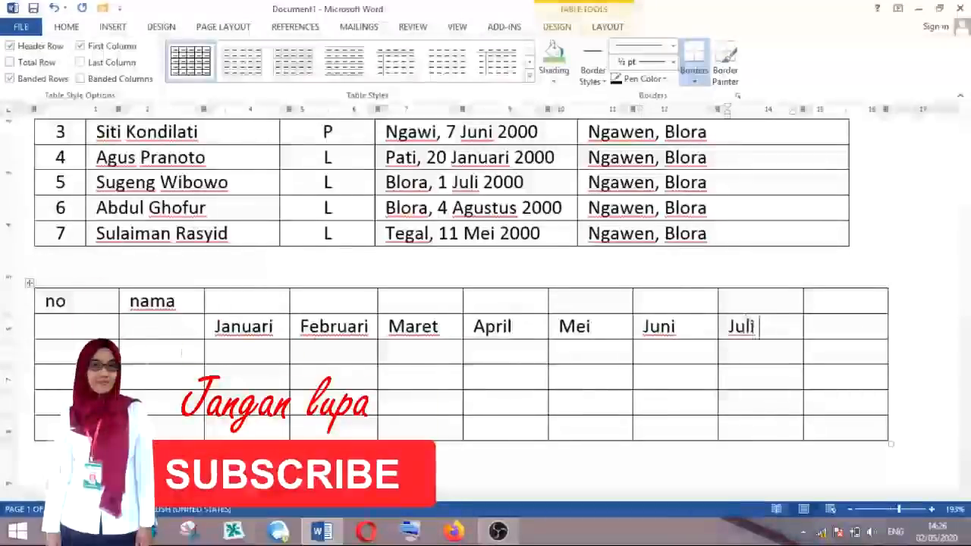
pyautogui.write(' Agustus')
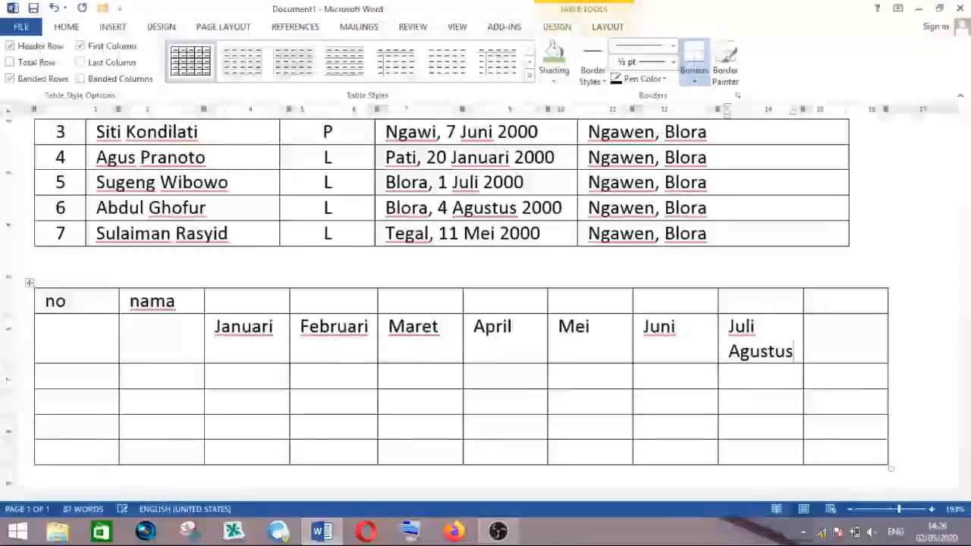
pyautogui.press('Tab')
pyautogui.write('September')
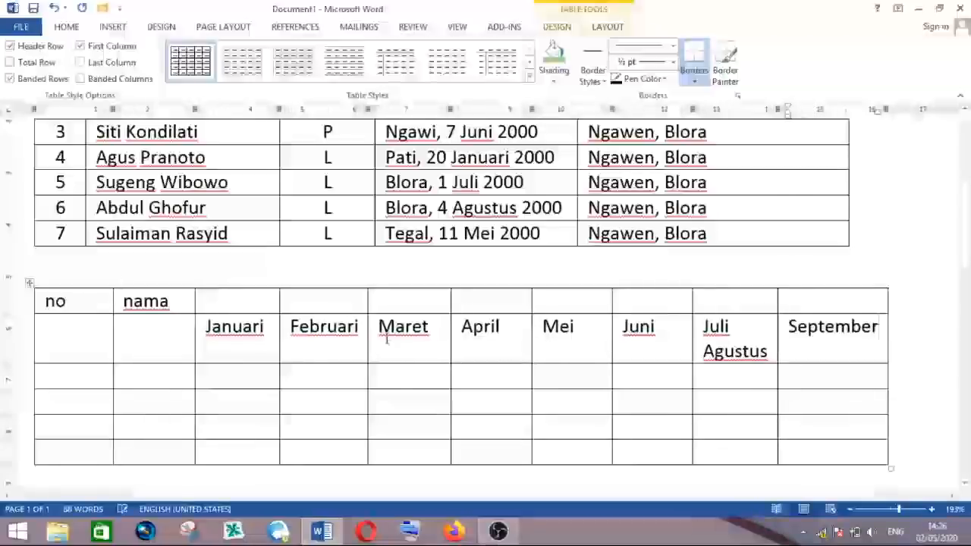
# - Change the first header to No. by adding a full stop
pyautogui.click(849, 334)
pyautogui.click(70, 302)
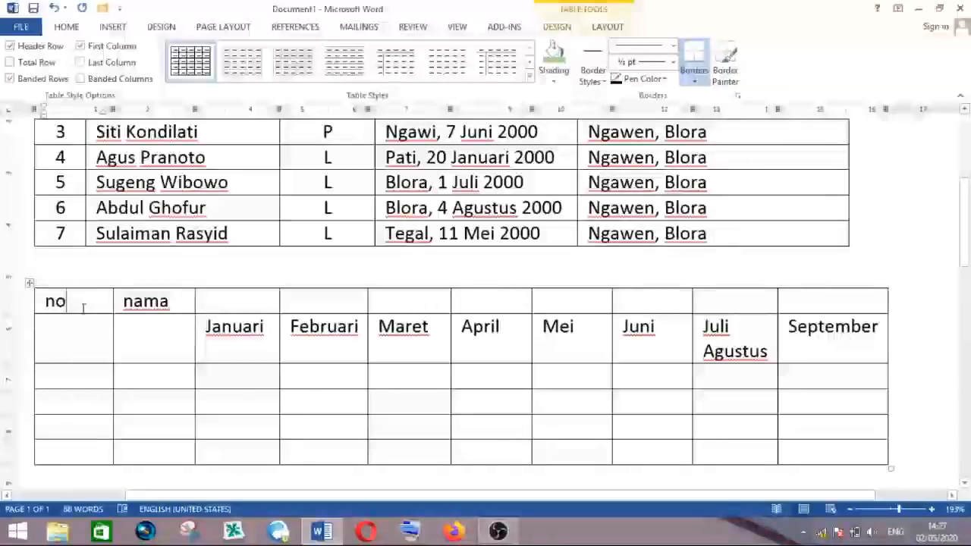
pyautogui.write('.')
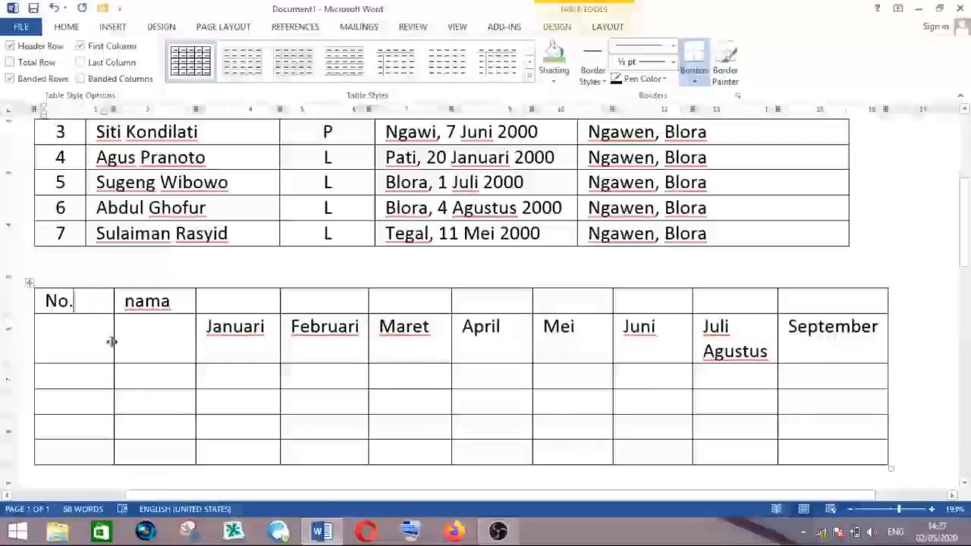
# - Narrow the No. column and widen the Nama column slightly
pyautogui.moveTo(111, 342); pyautogui.dragTo(86, 342)
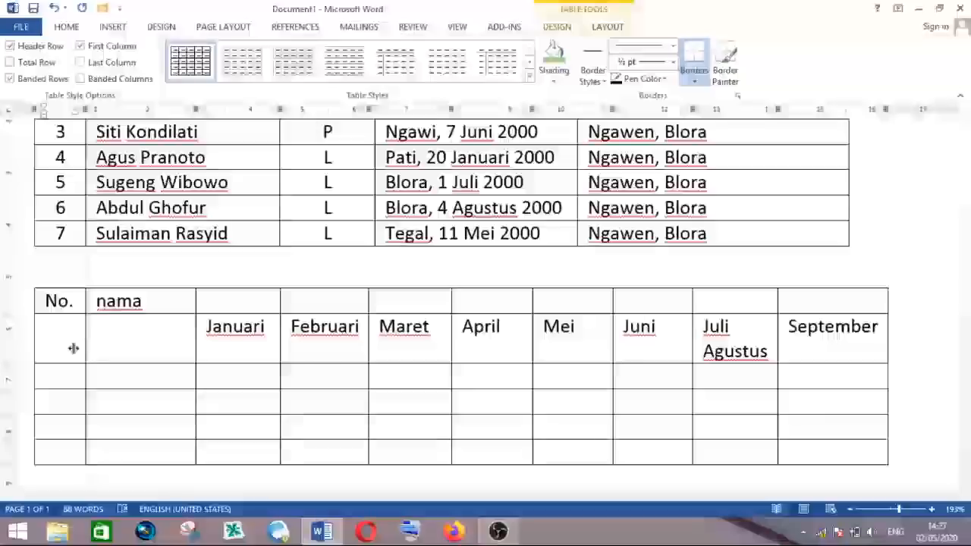
pyautogui.click(149, 302)
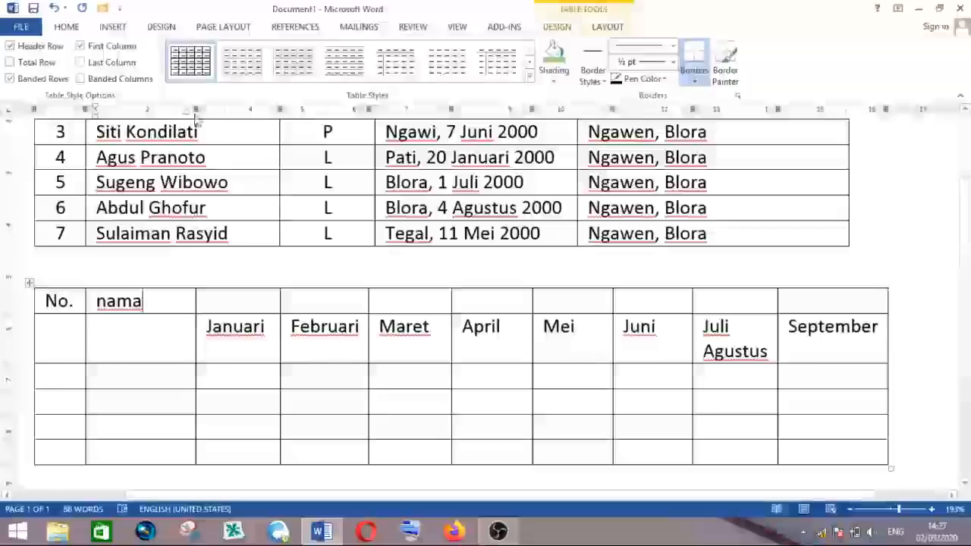
pyautogui.moveTo(196, 109); pyautogui.dragTo(202, 110)
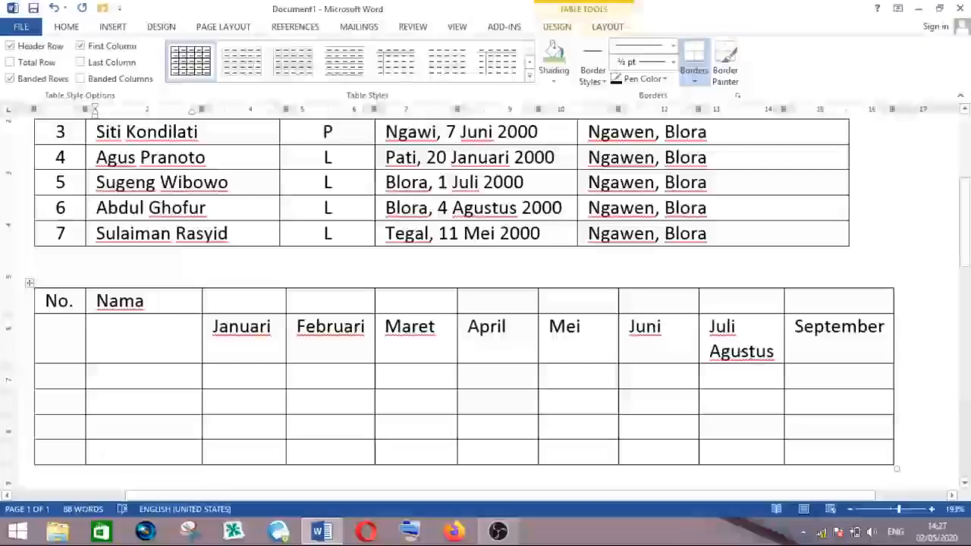
# - Remove Agustus from the Juli cell and replace September with Agustus in the last column
pyautogui.doubleClick(751, 351)
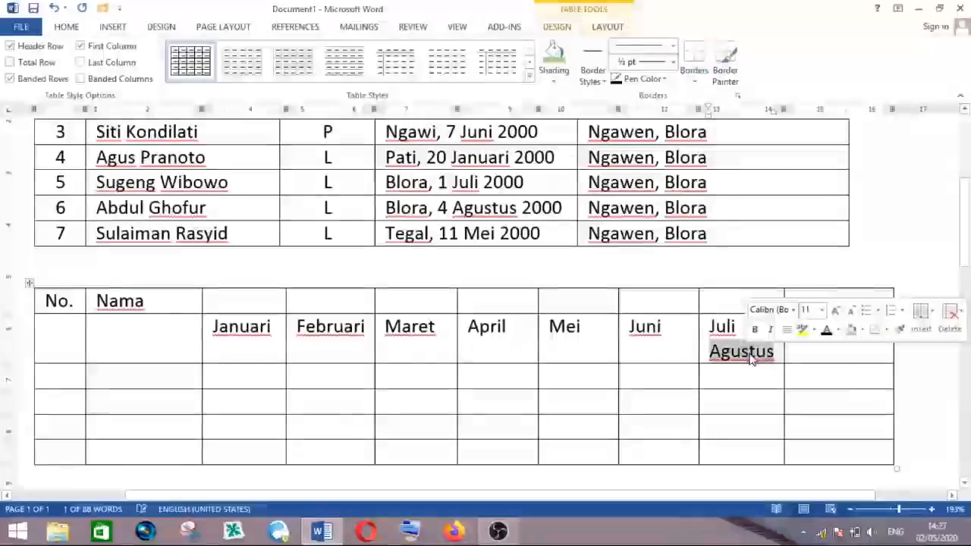
pyautogui.press('BackSpace')
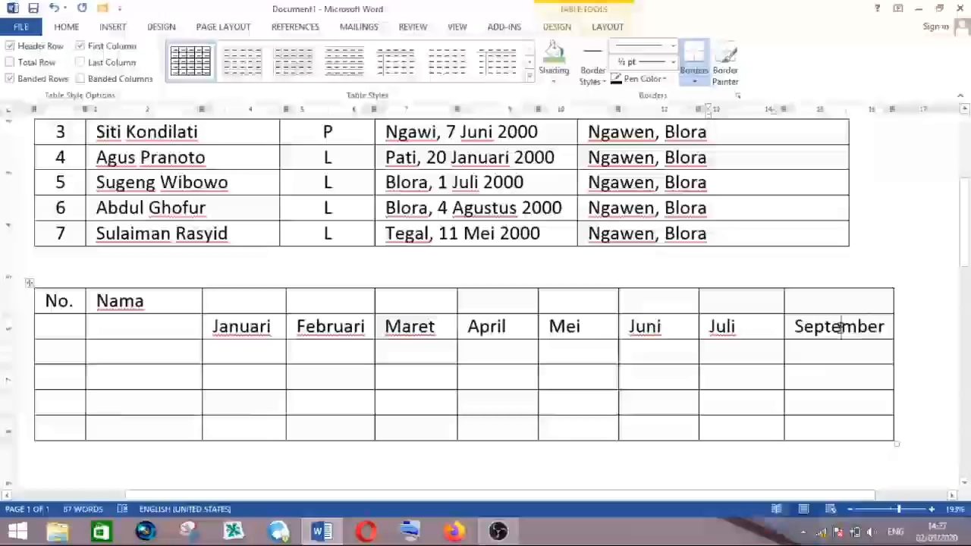
pyautogui.doubleClick(840, 327)
pyautogui.write('Agustus')
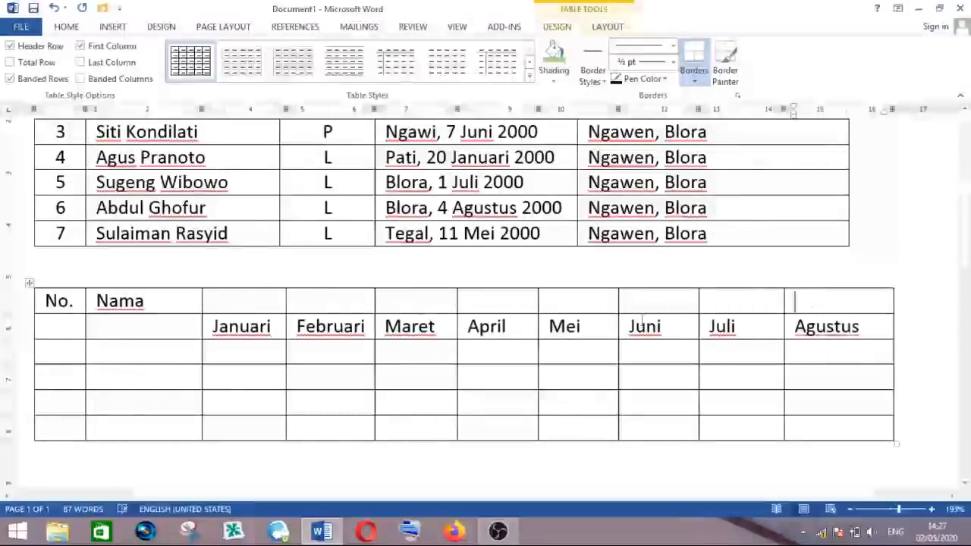
pyautogui.click(325, 301)
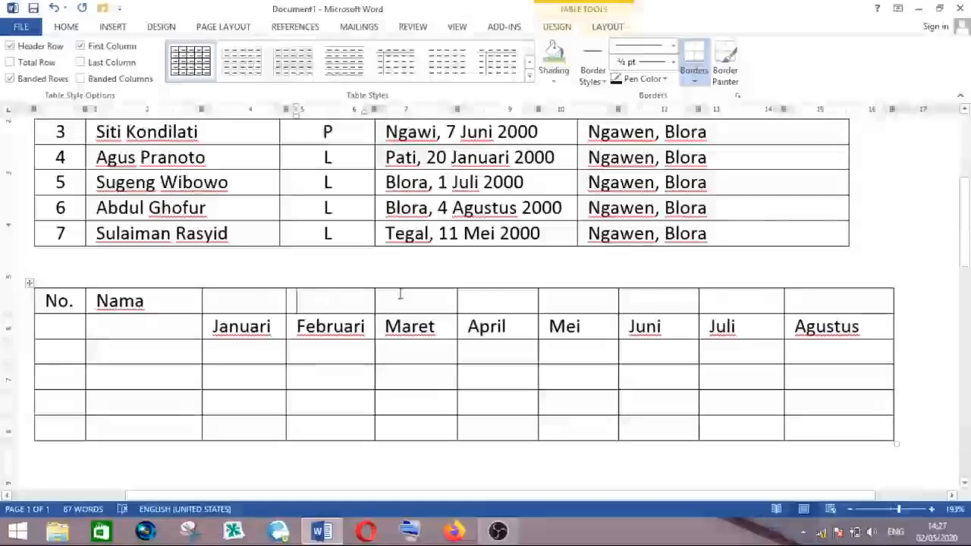
pyautogui.click(644, 303)
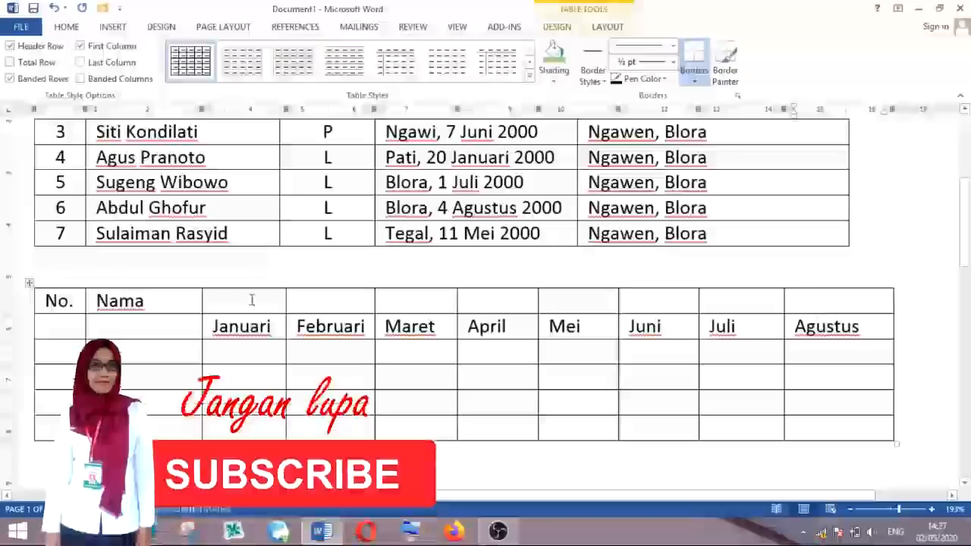
pyautogui.click(495, 306)
pyautogui.click(560, 303)
pyautogui.click(725, 301)
pyautogui.click(808, 300)
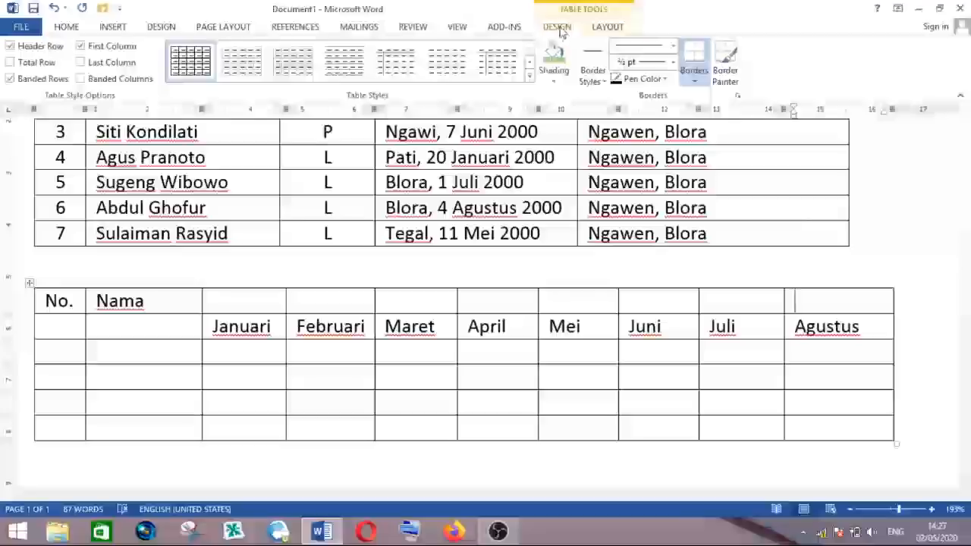
pyautogui.click(607, 28)
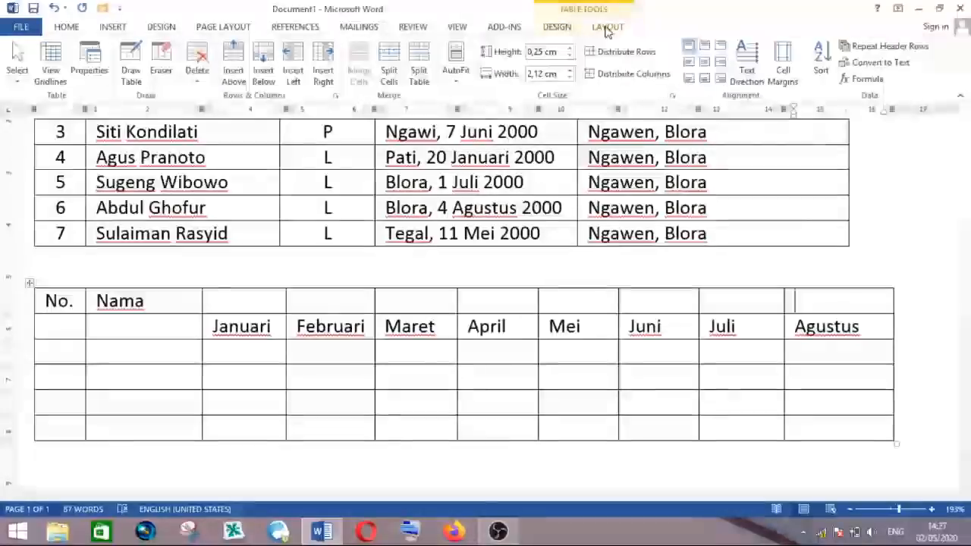
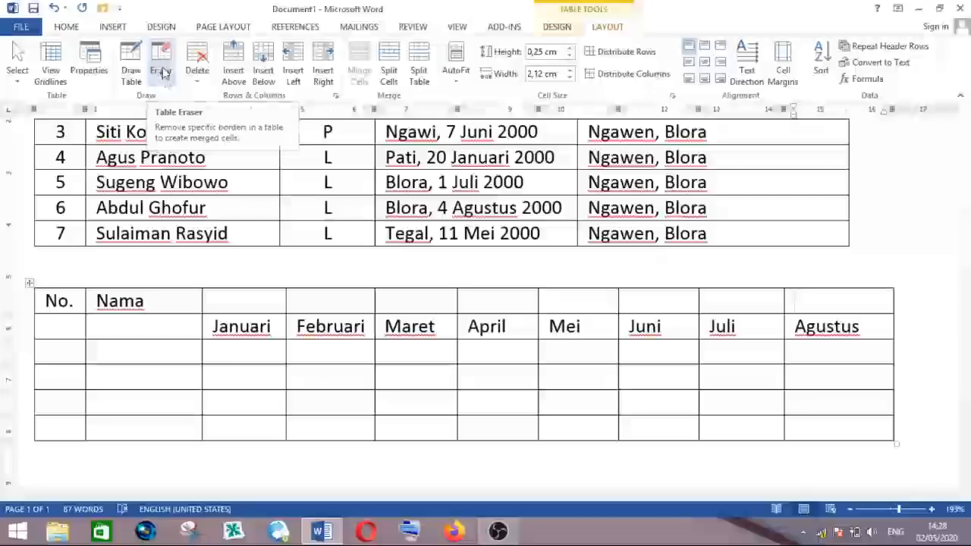
# - Erase the cell borders above the month names to merge them into one header cell and enter Bulan
pyautogui.click(162, 64)
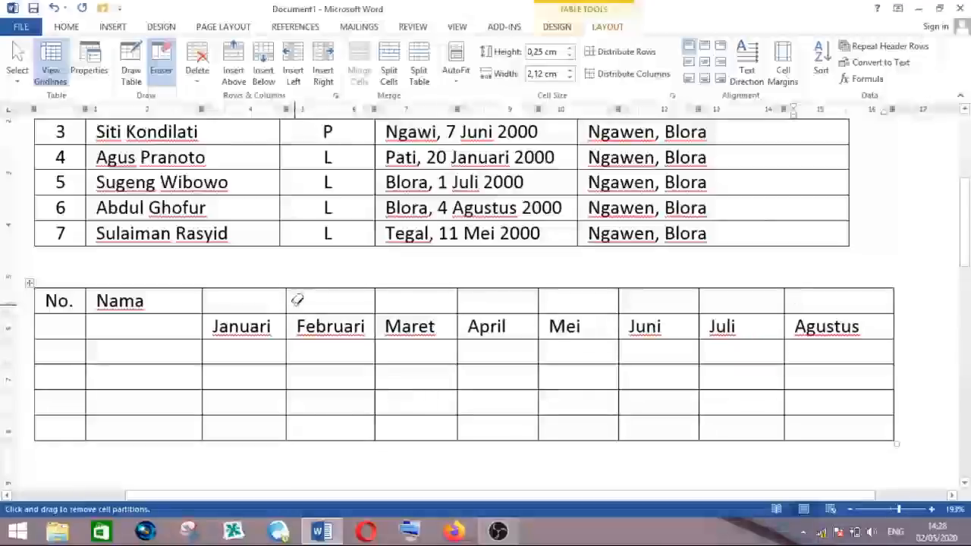
pyautogui.click(287, 304)
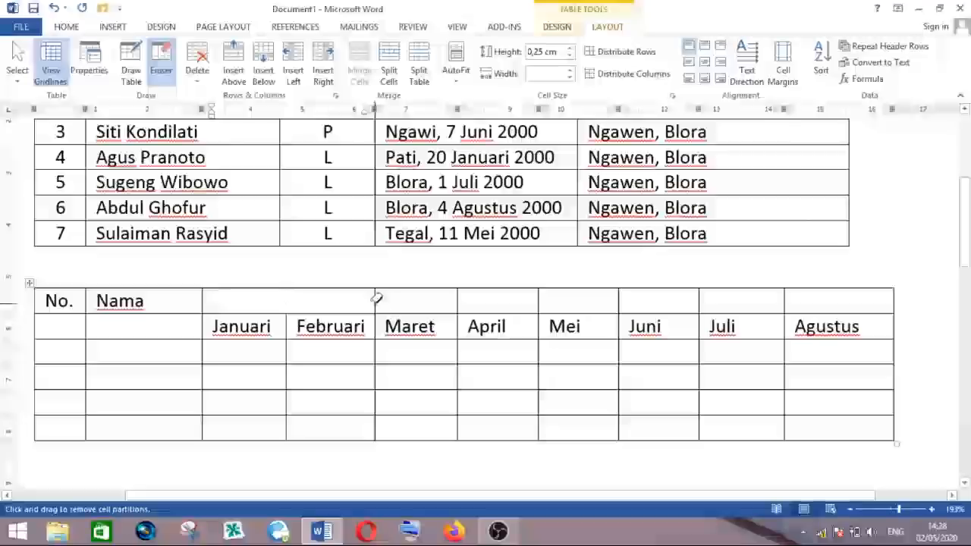
pyautogui.click(459, 300)
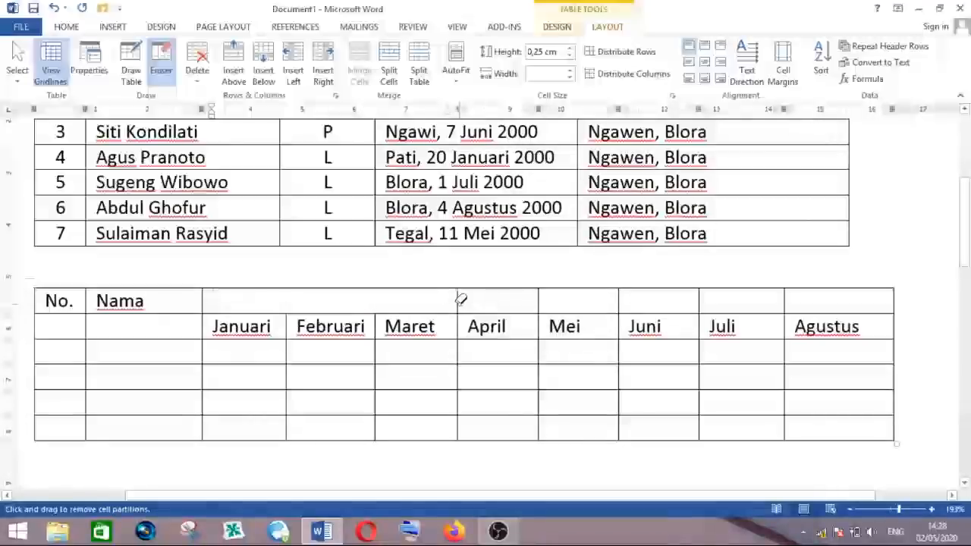
pyautogui.click(539, 299)
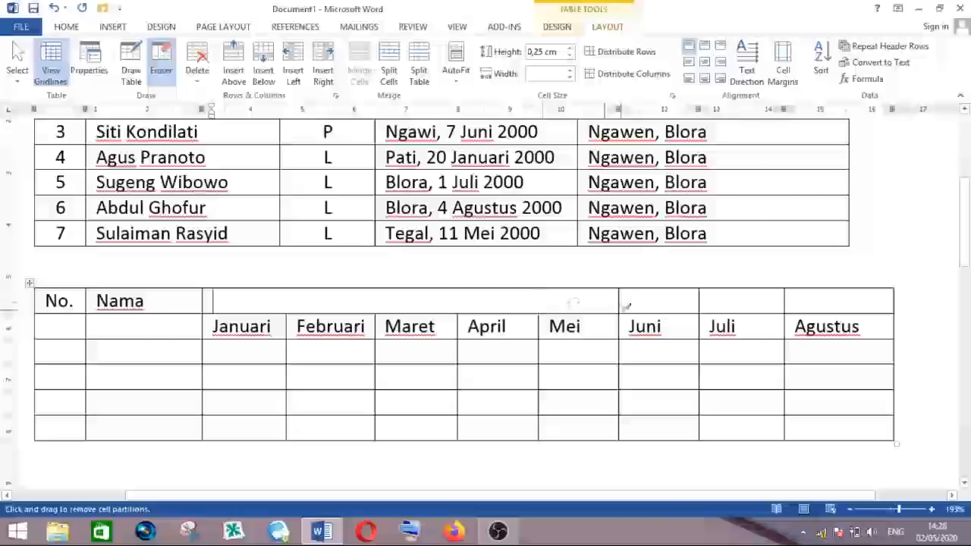
pyautogui.click(621, 296)
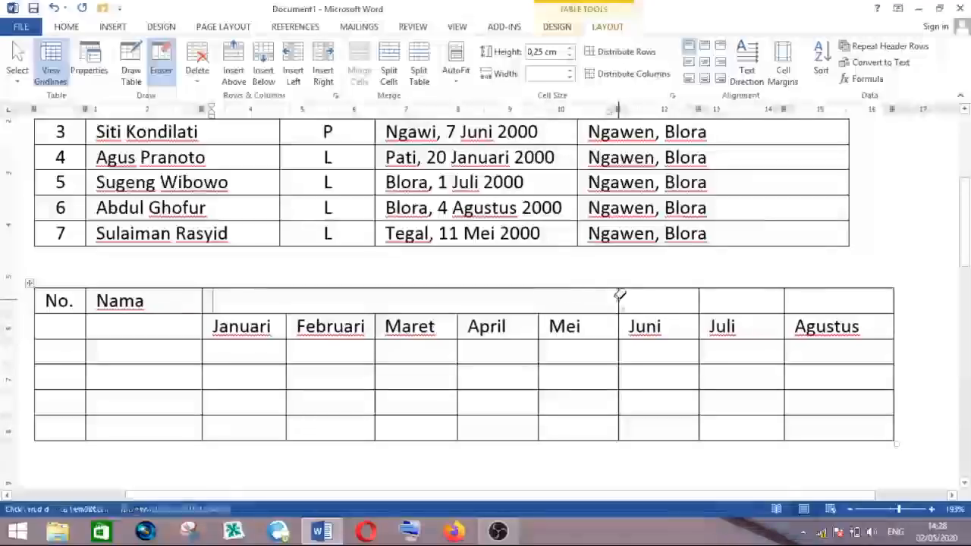
pyautogui.click(700, 298)
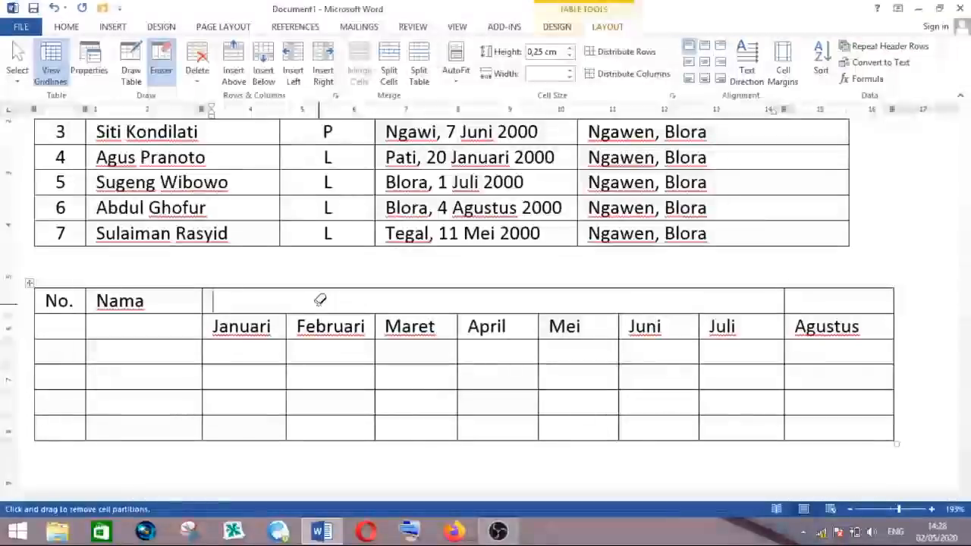
pyautogui.write('bulan')
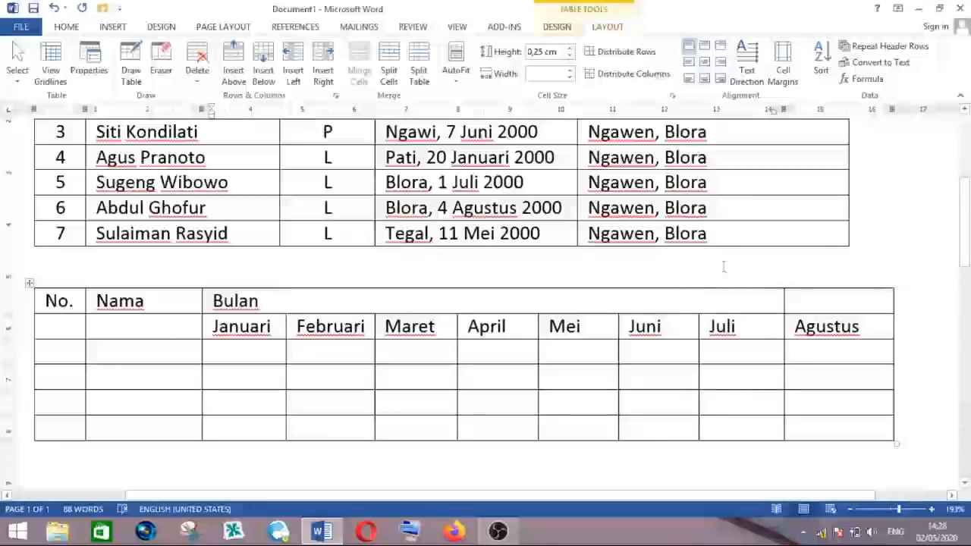
pyautogui.click(161, 59)
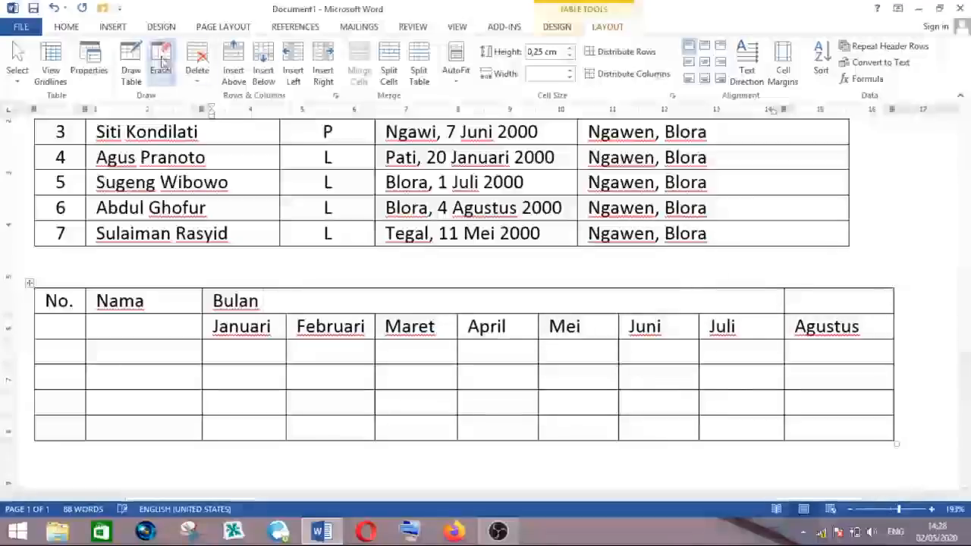
pyautogui.click(784, 296)
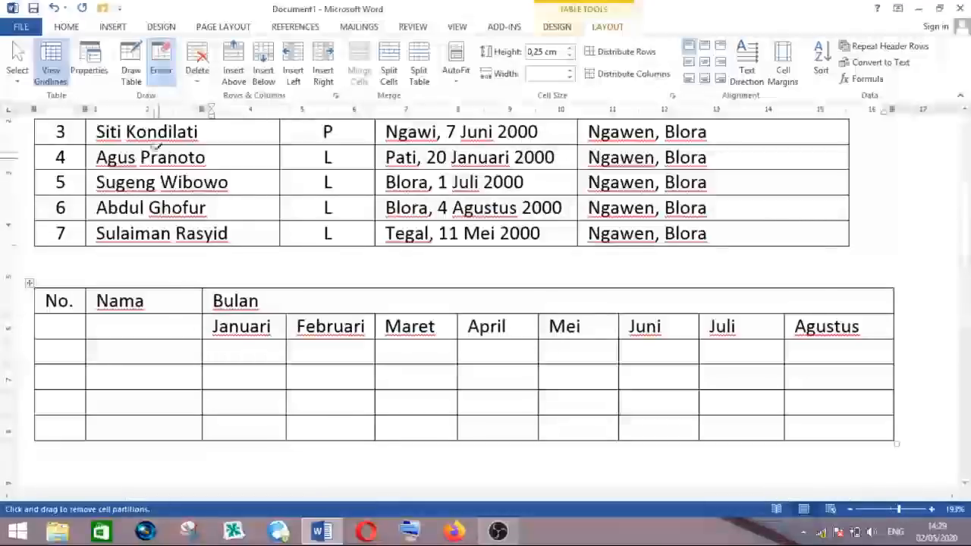
# - Erase the borders under No. and Nama so each spans both header rows
pyautogui.click(176, 313)
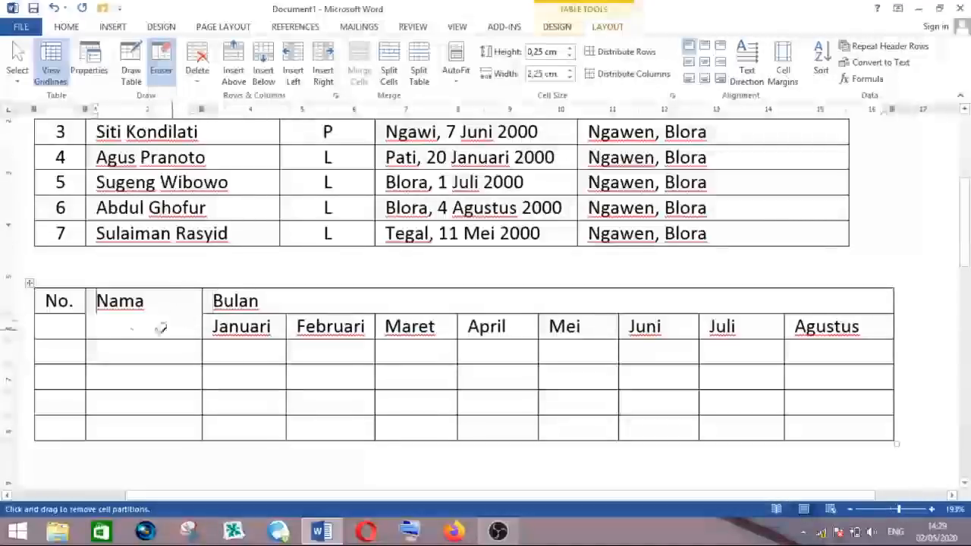
pyautogui.moveTo(59, 310); pyautogui.dragTo(59, 309)
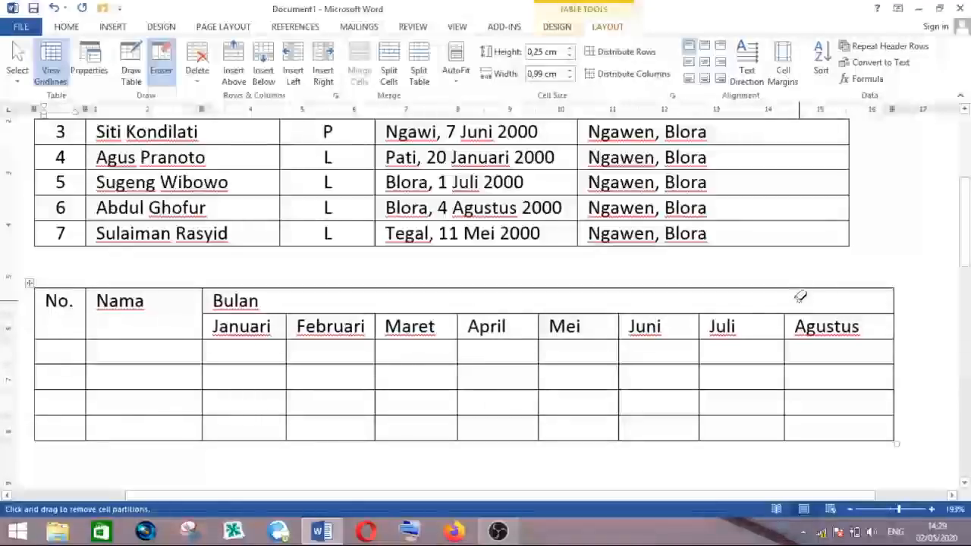
pyautogui.press('Escape')
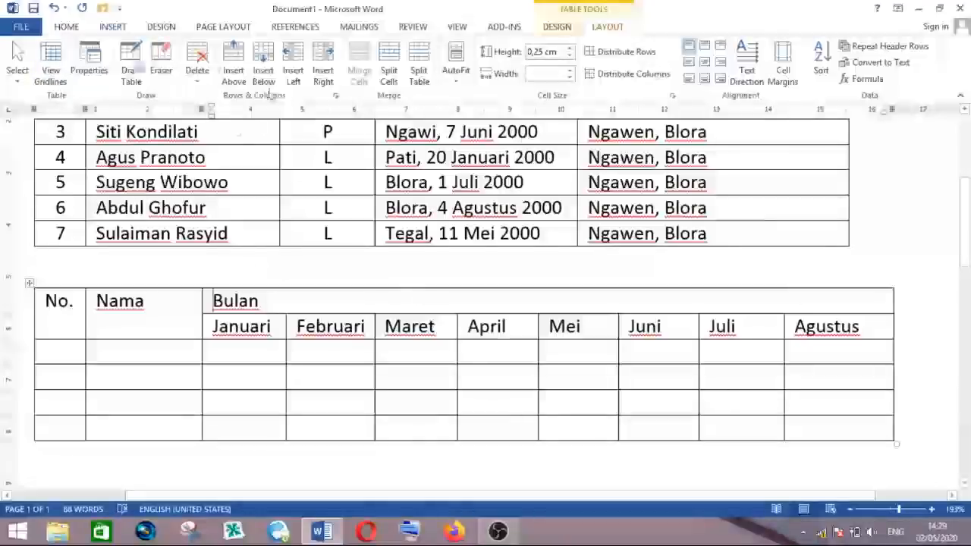
# - Select the two header rows and center their text horizontally
pyautogui.click(69, 27)
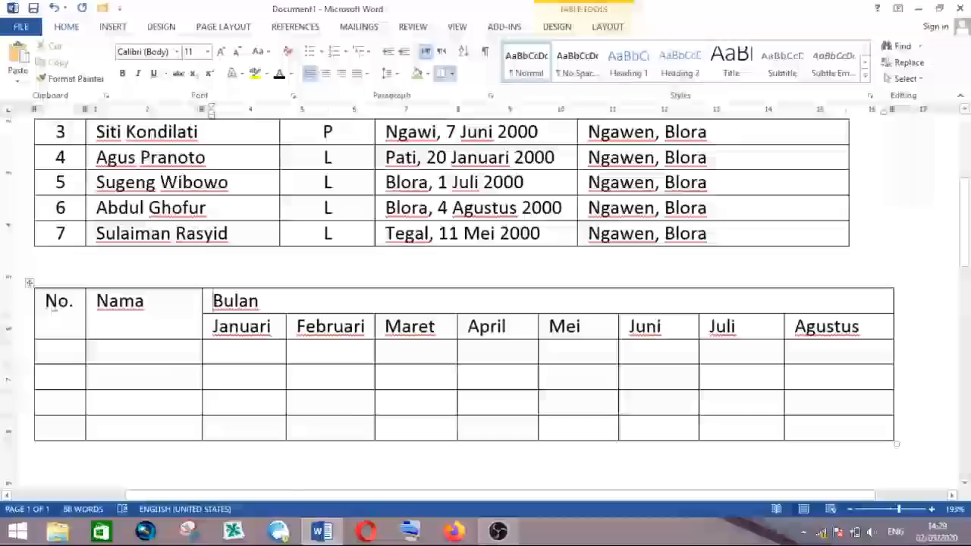
pyautogui.moveTo(41, 306); pyautogui.dragTo(843, 327)
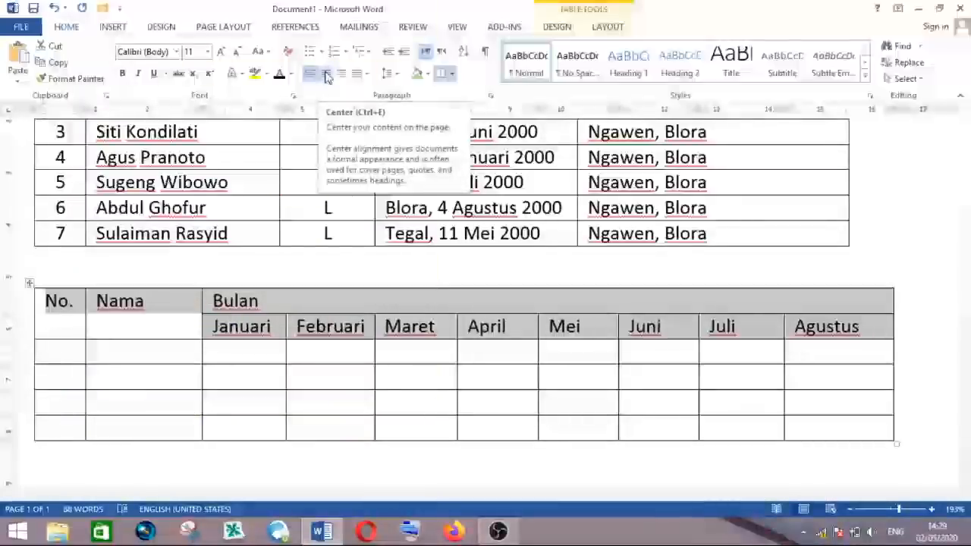
pyautogui.click(326, 76)
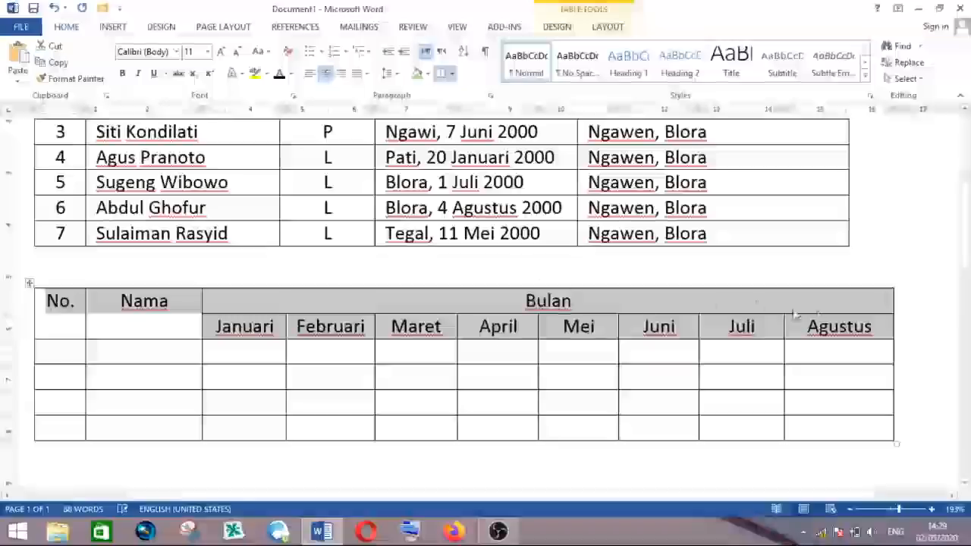
pyautogui.click(499, 326)
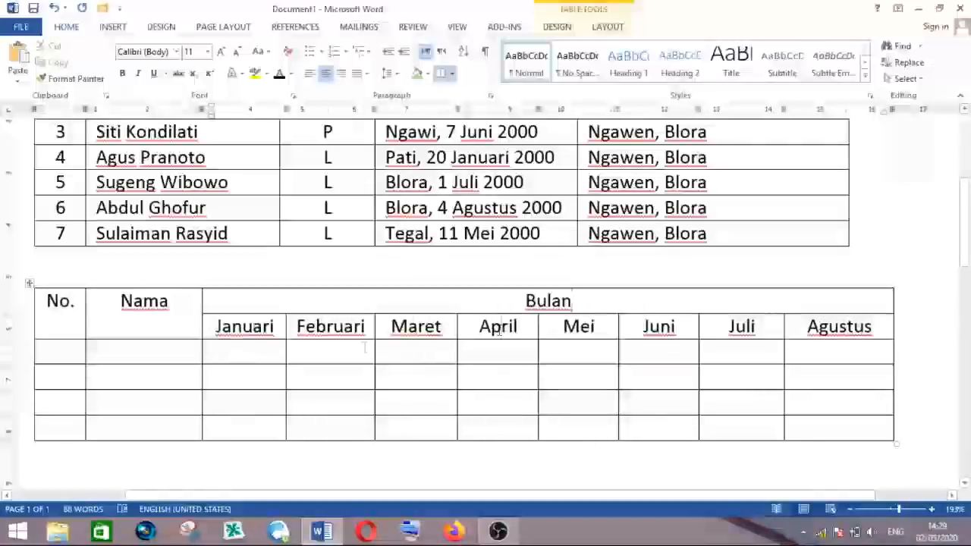
# - Select the header rows again and apply Align Center so the text is centered vertically too
pyautogui.click(137, 319)
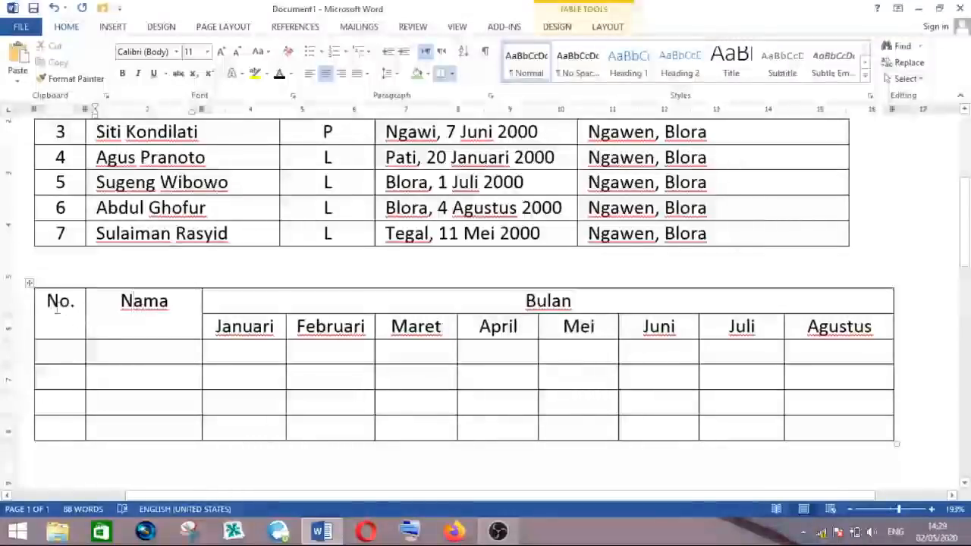
pyautogui.moveTo(47, 304); pyautogui.dragTo(844, 328)
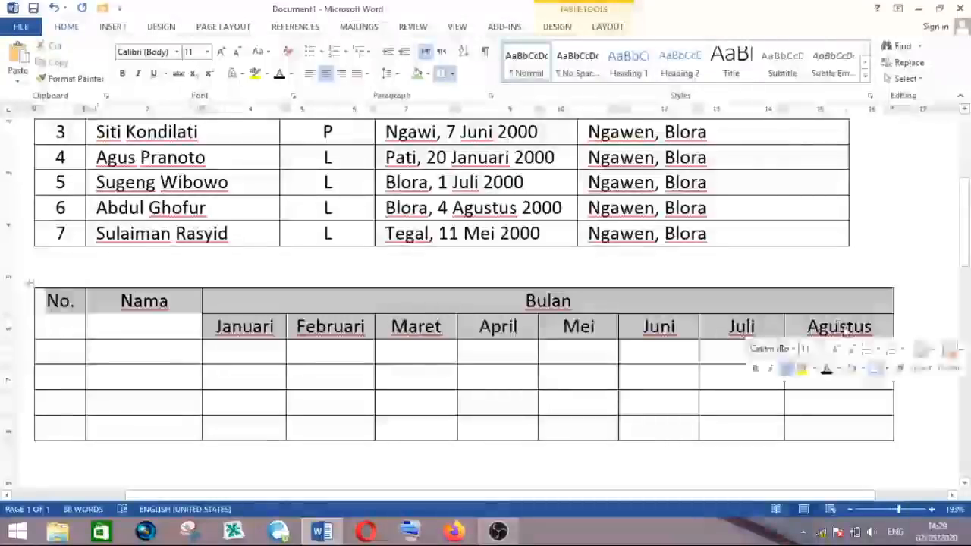
pyautogui.click(607, 27)
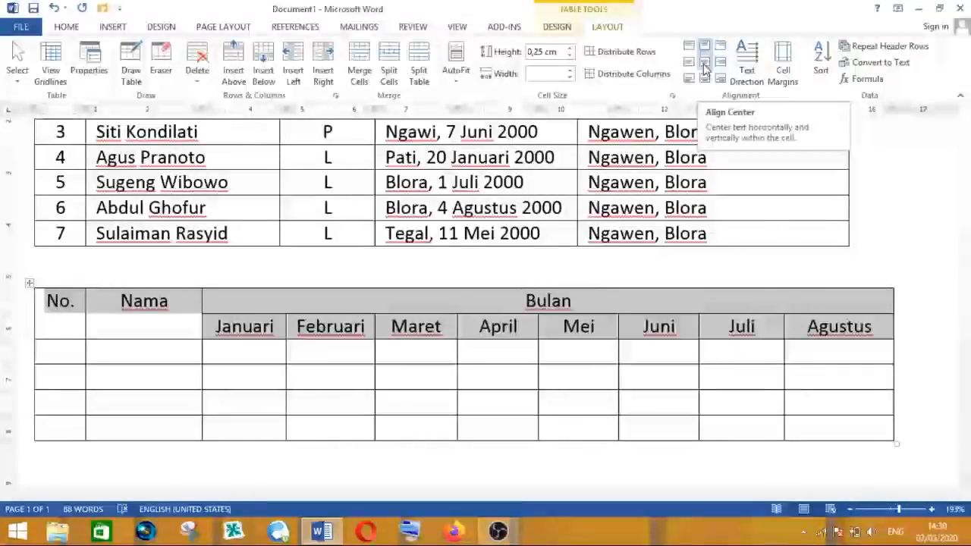
pyautogui.click(704, 69)
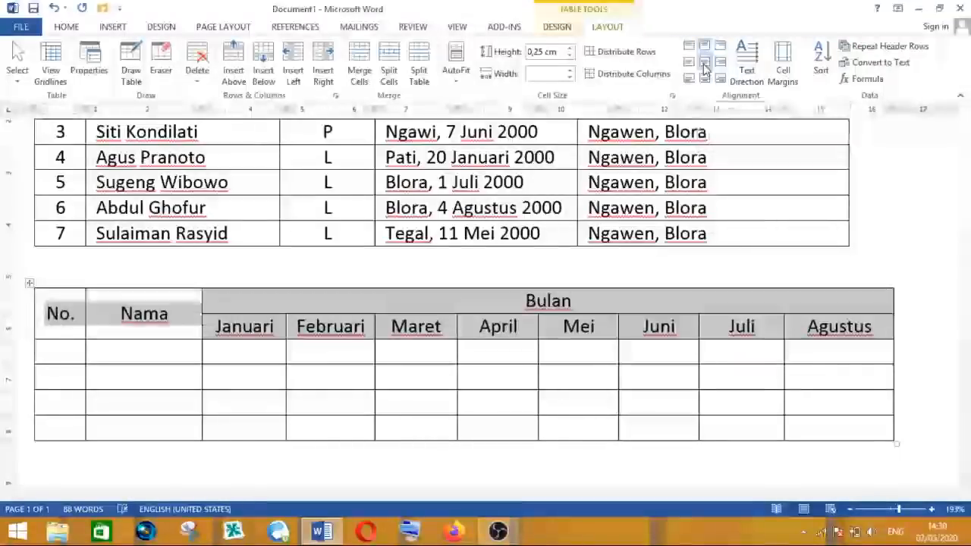
pyautogui.click(143, 317)
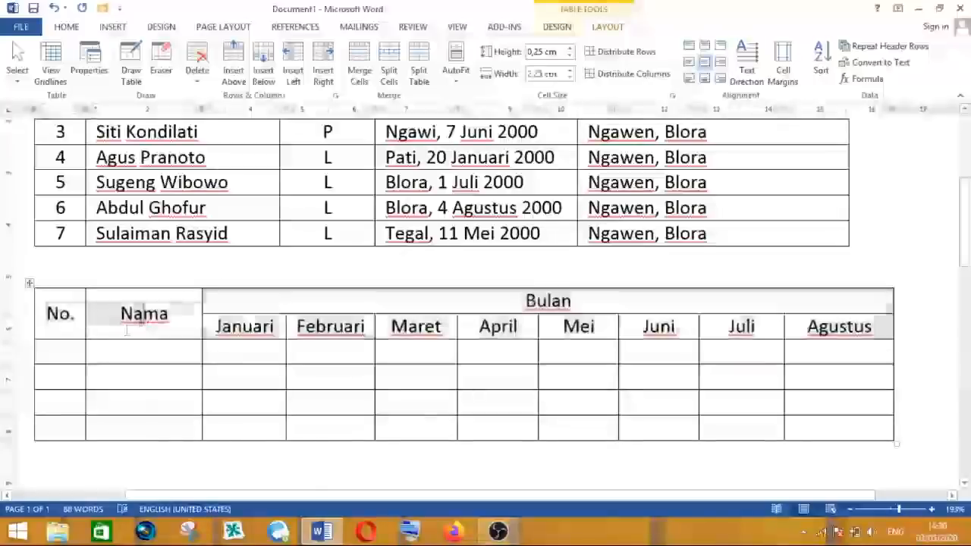
pyautogui.click(51, 313)
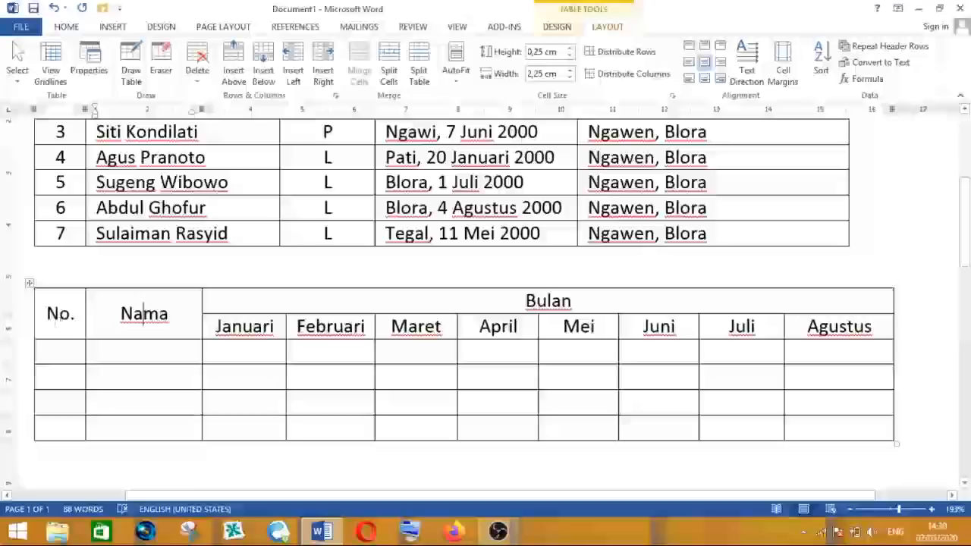
pyautogui.click(833, 326)
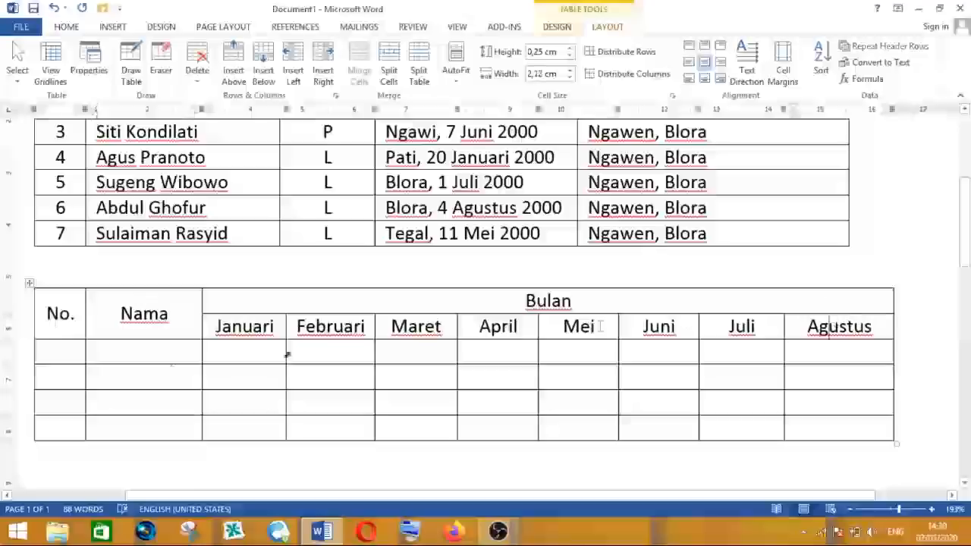
pyautogui.click(36, 351)
pyautogui.click(123, 352)
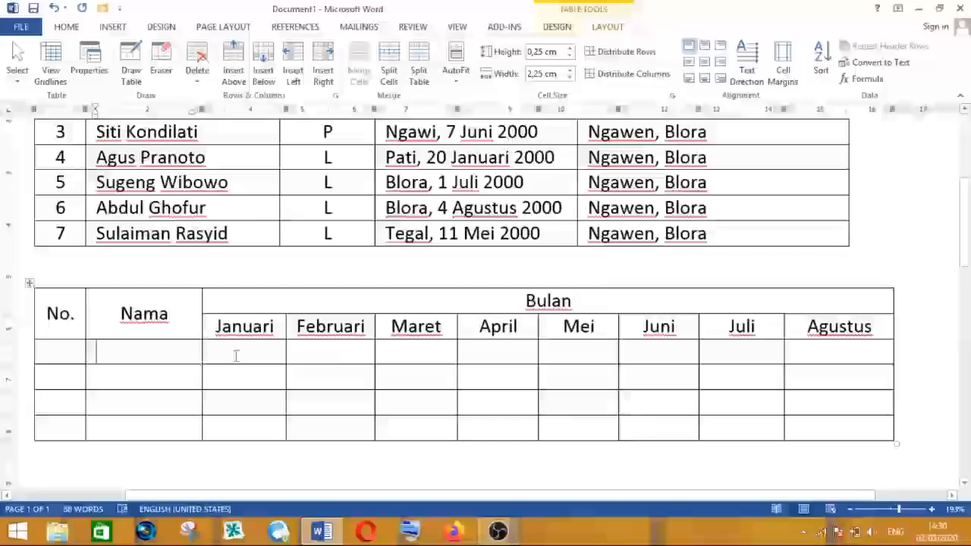
pyautogui.click(395, 352)
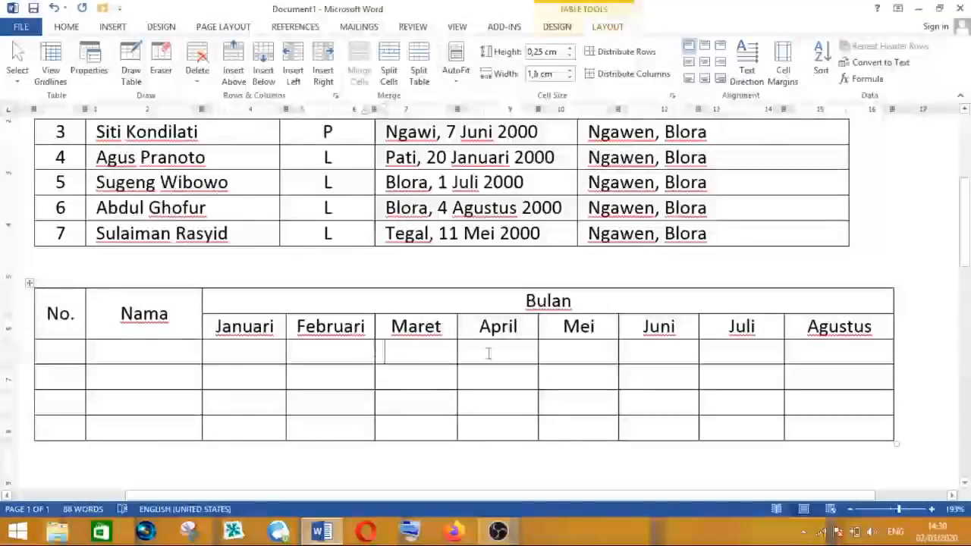
pyautogui.click(569, 353)
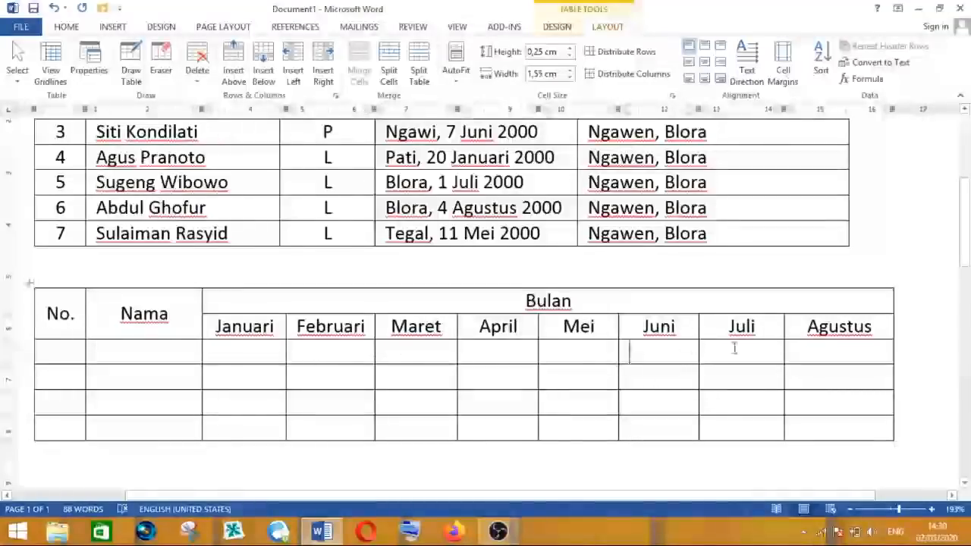
pyautogui.click(837, 351)
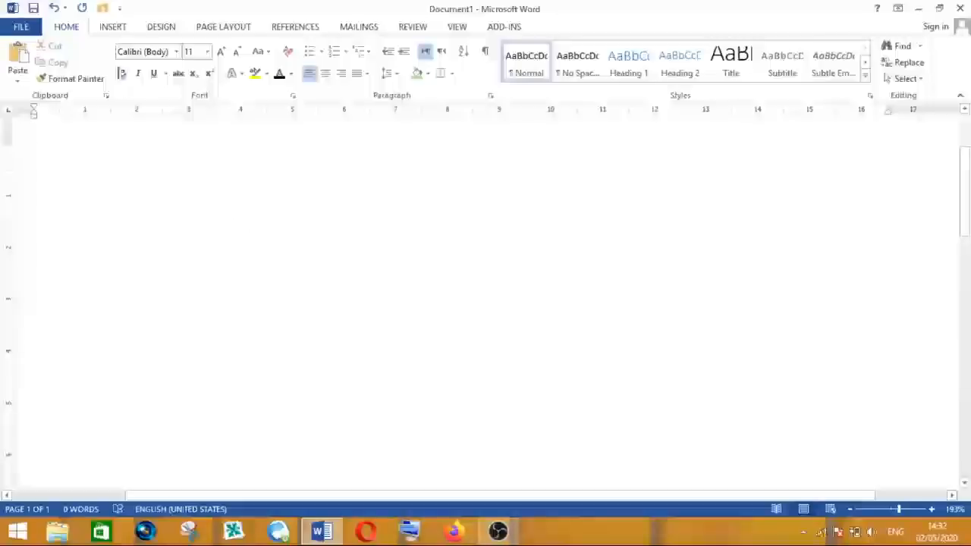
# - Insert the picture logo kabupaten blora from the LOGO MI ISLAMIYAH folder in Pictures into the new document
pyautogui.click(113, 29)
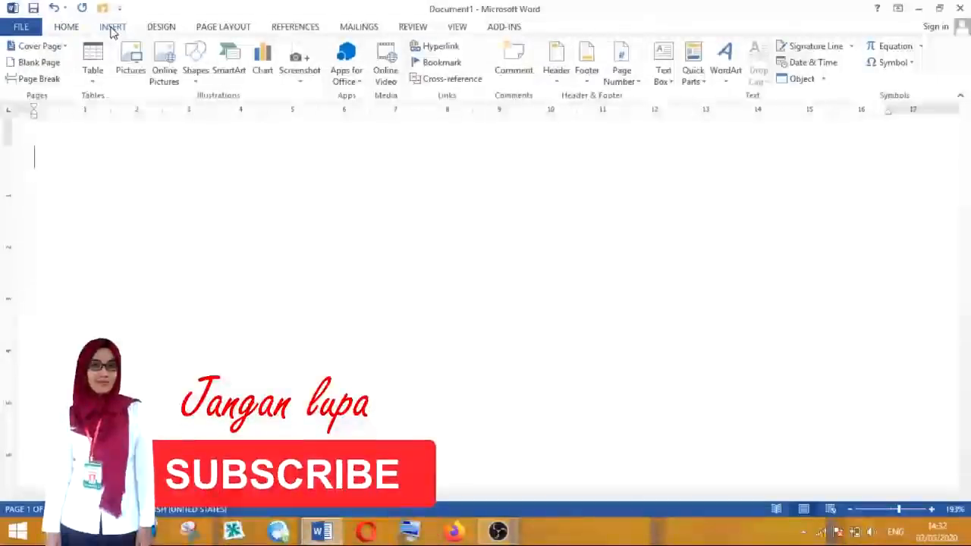
pyautogui.click(131, 73)
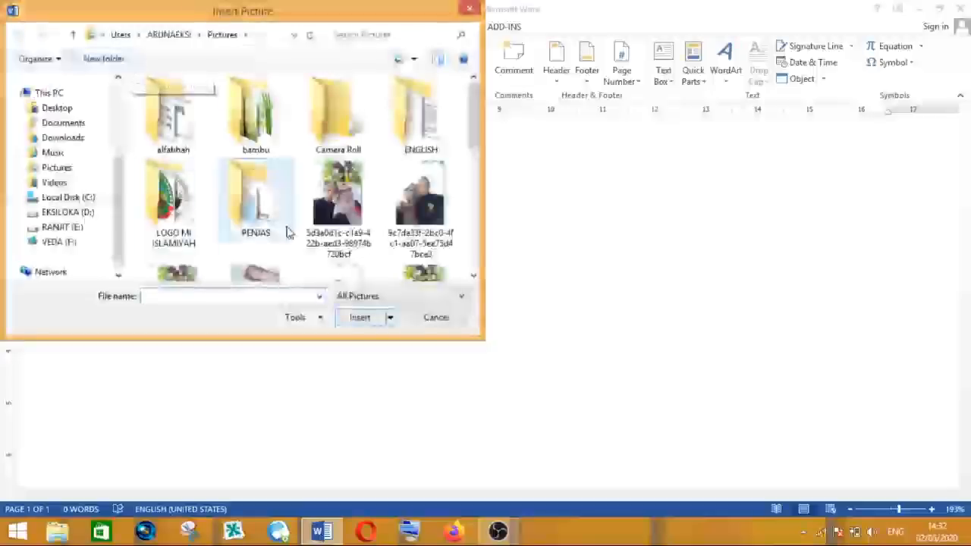
pyautogui.moveTo(477, 114); pyautogui.dragTo(477, 89)
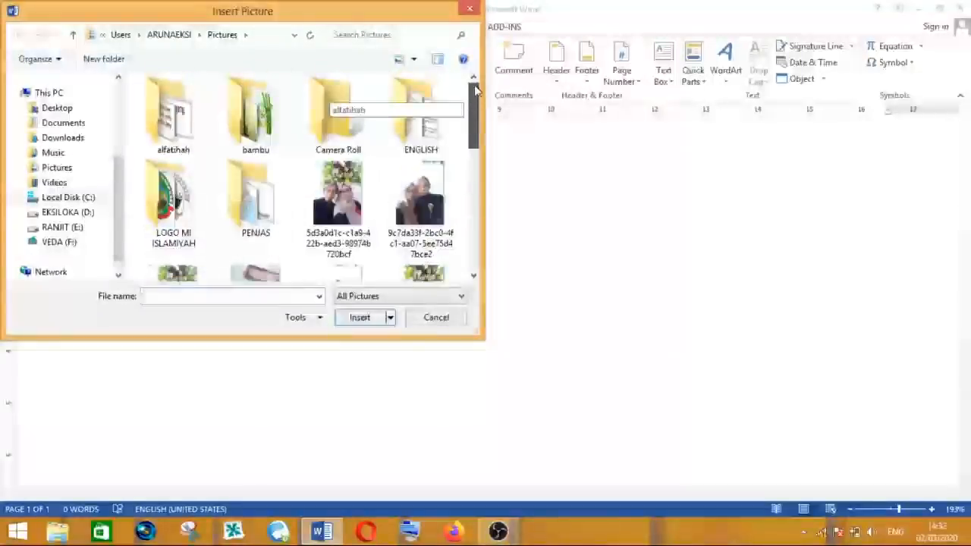
pyautogui.moveTo(477, 90); pyautogui.dragTo(479, 125)
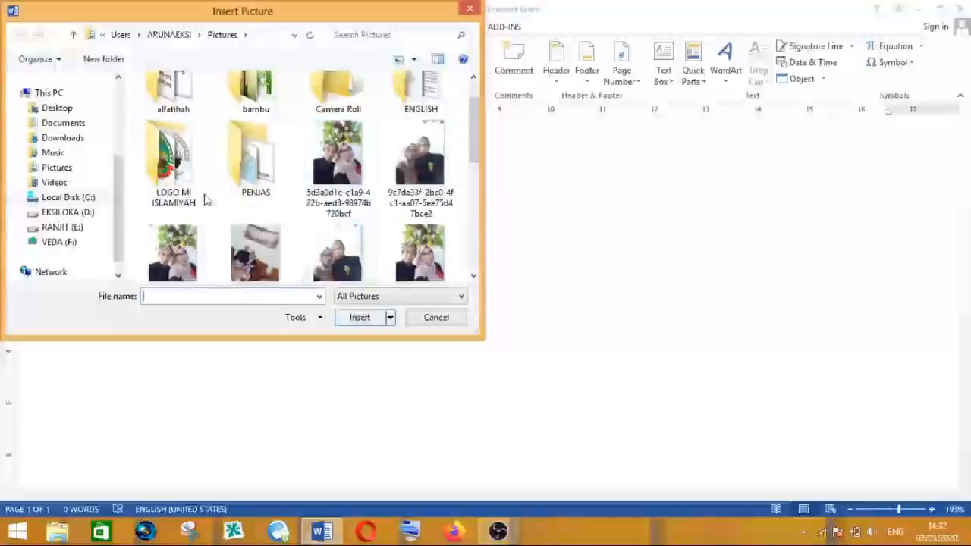
pyautogui.click(168, 170)
pyautogui.doubleClick(168, 170)
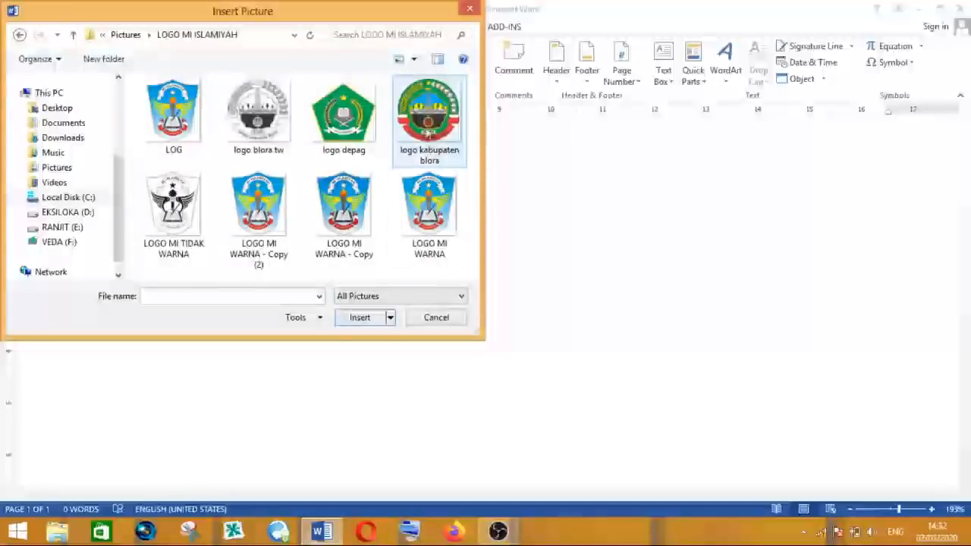
pyautogui.click(428, 123)
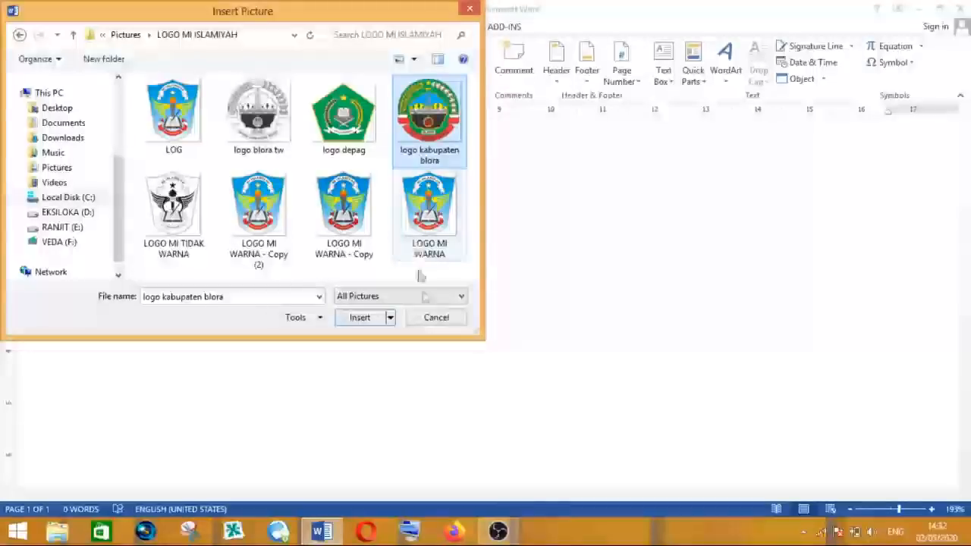
pyautogui.click(361, 319)
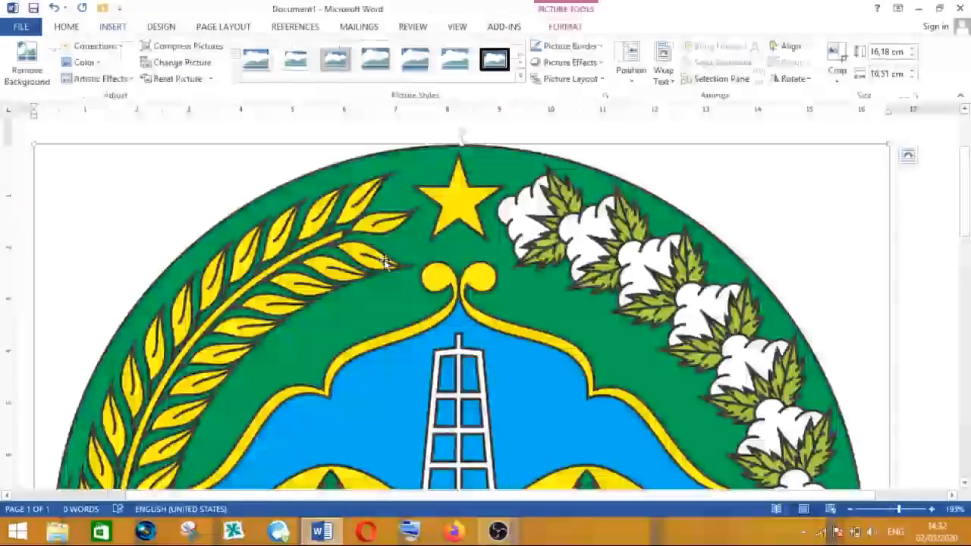
pyautogui.scroll(-10, 398, 277)
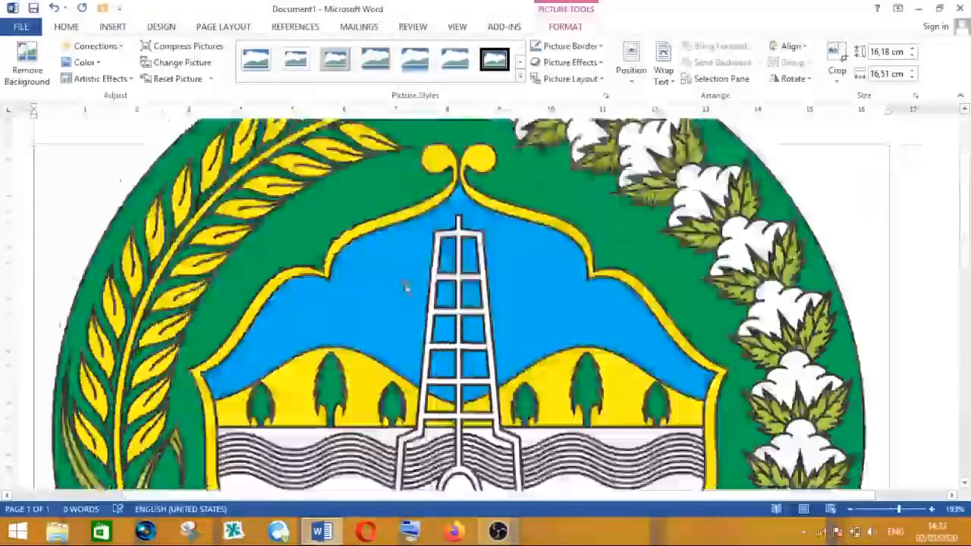
# - Scroll through the inserted logo to examine it on the page
pyautogui.scroll(-4, 407, 288)
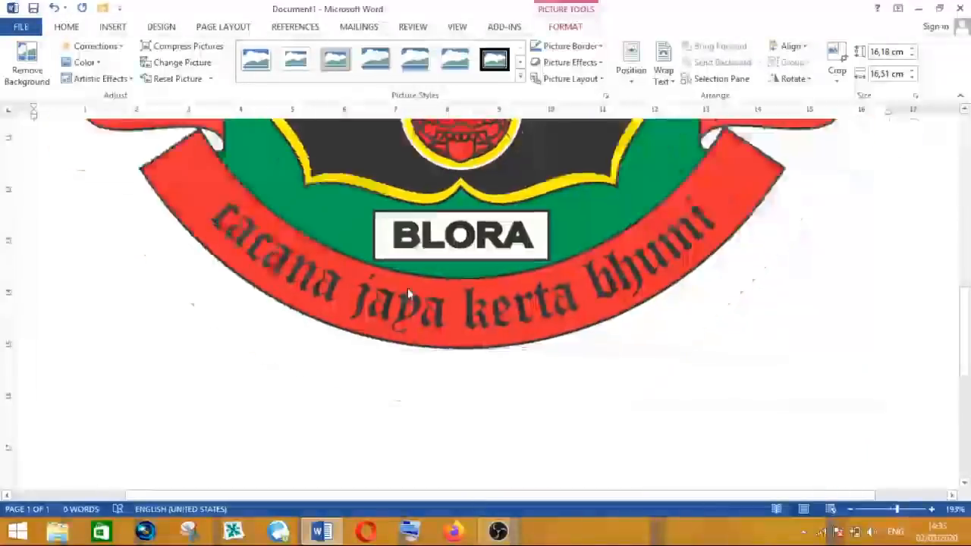
pyautogui.scroll(-2, 414, 296)
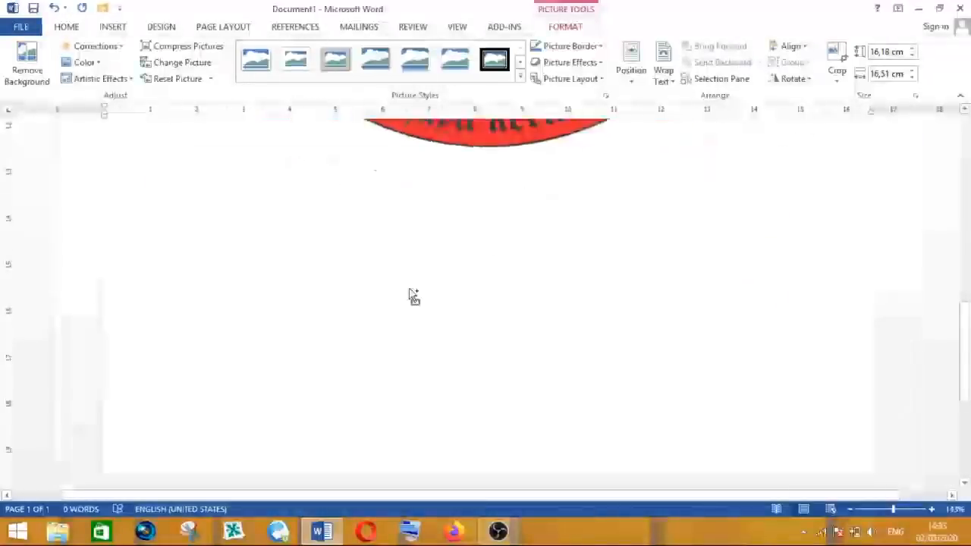
pyautogui.scroll(-3, 491, 275)
pyautogui.scroll(6, 491, 275)
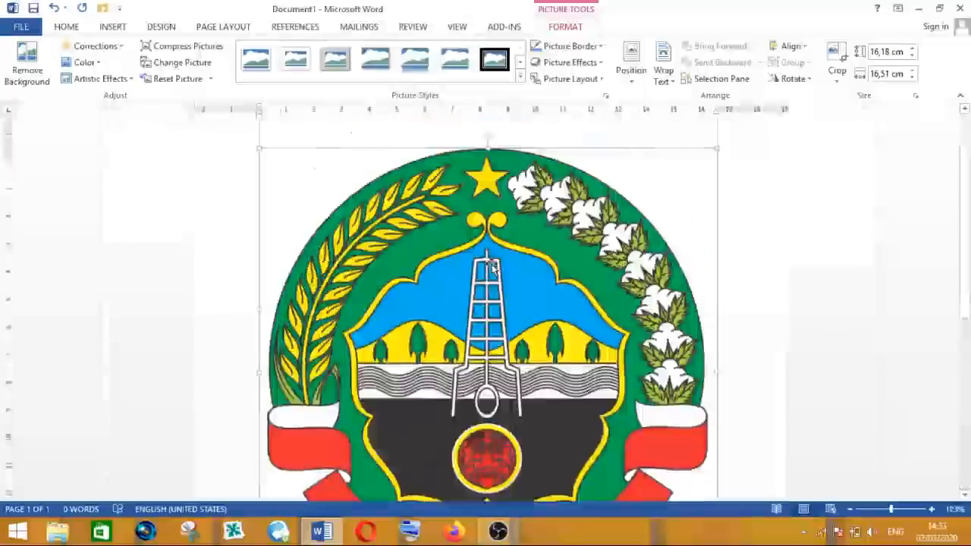
pyautogui.scroll(2, 494, 268)
pyautogui.scroll(-3, 494, 268)
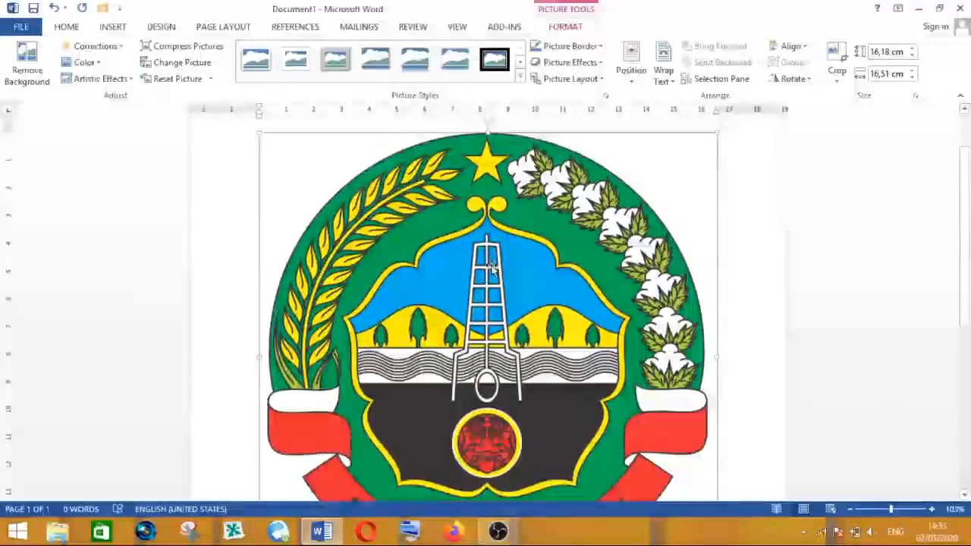
pyautogui.scroll(-3, 492, 268)
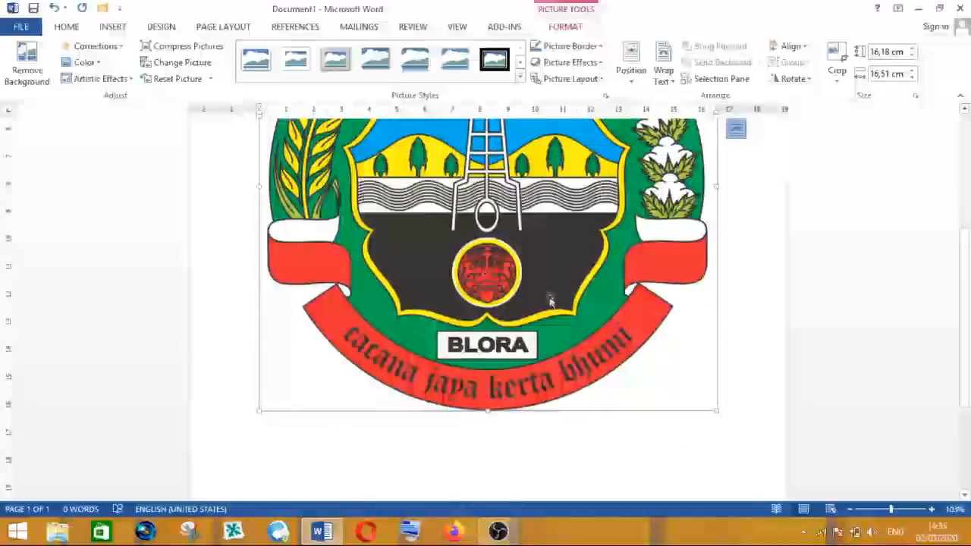
pyautogui.scroll(3, 503, 275)
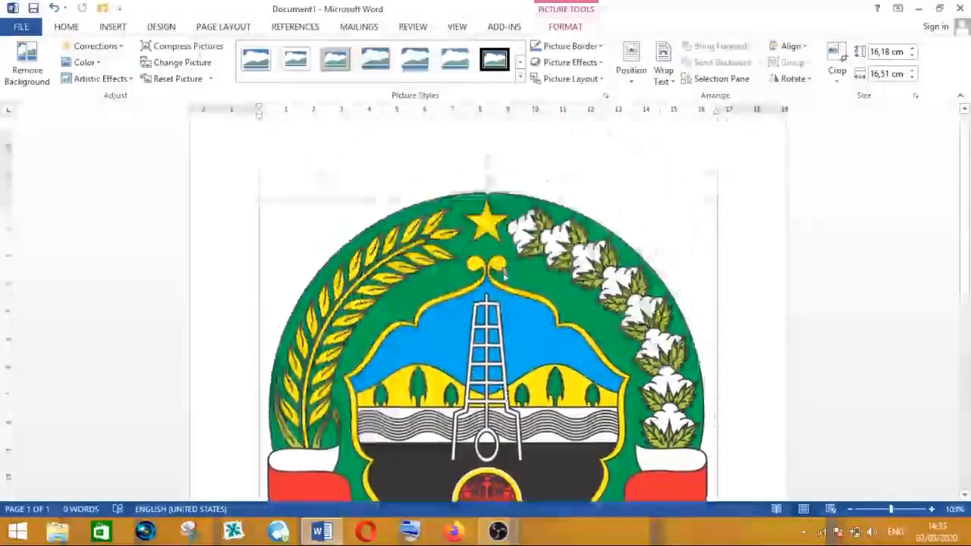
pyautogui.scroll(-3, 504, 274)
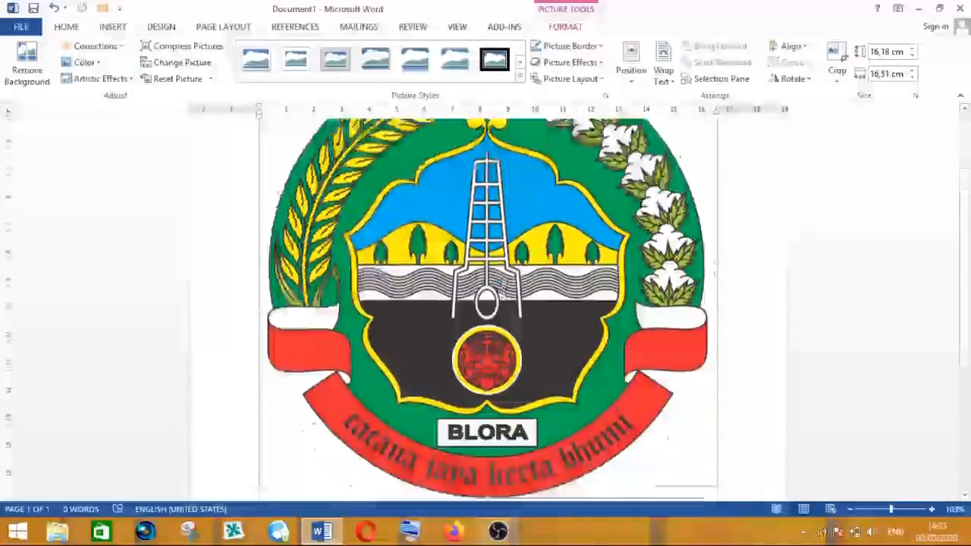
pyautogui.scroll(-1, 501, 296)
pyautogui.scroll(2, 501, 281)
pyautogui.scroll(2, 499, 279)
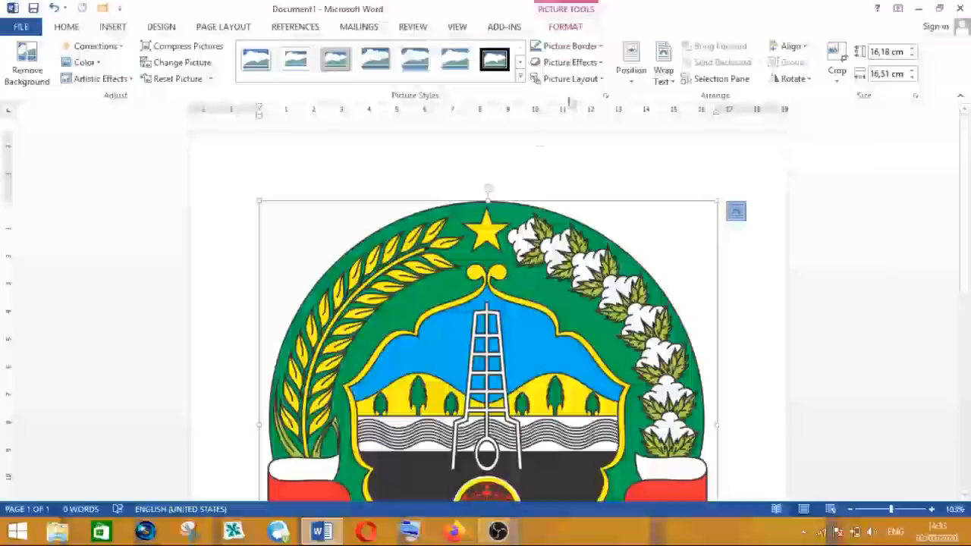
# - Set the logo's text wrapping to In Front of Text
pyautogui.click(664, 76)
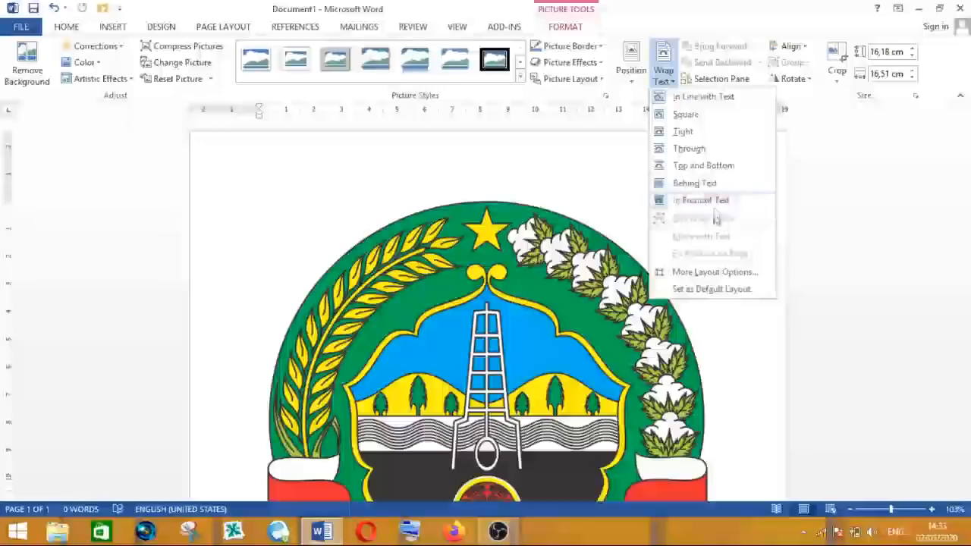
pyautogui.click(712, 201)
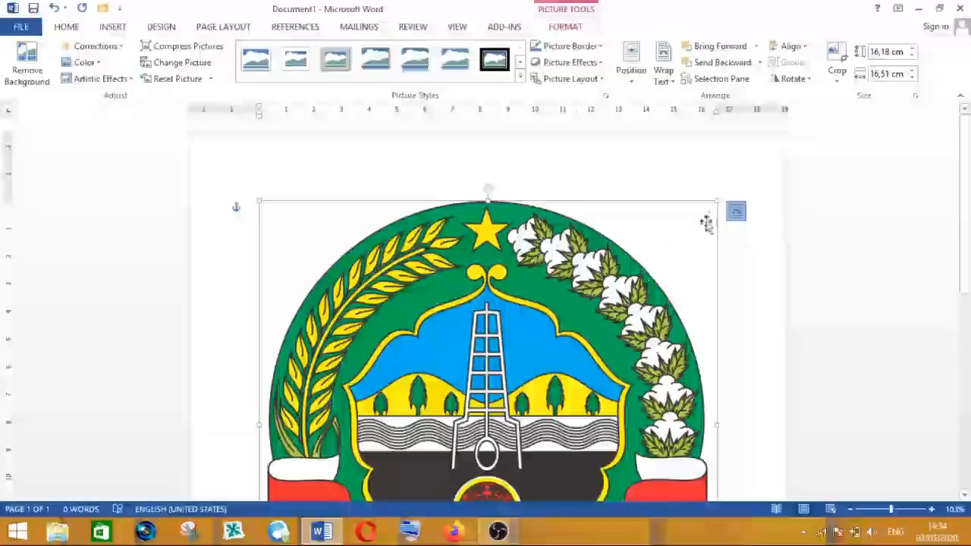
# - Shrink the logo by its corner to about 4.65 cm by 4.75 cm and move it to the right
pyautogui.moveTo(717, 199); pyautogui.dragTo(475, 402)
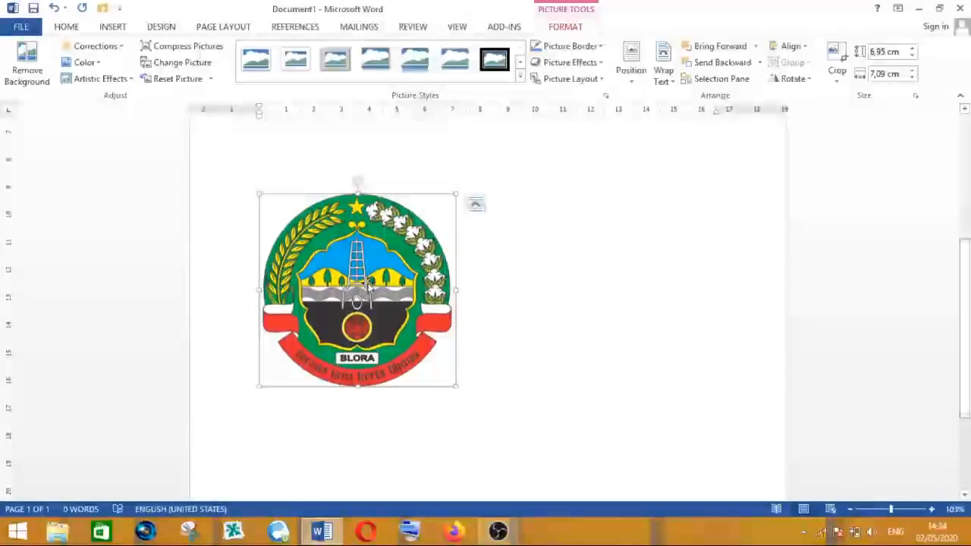
pyautogui.moveTo(370, 285); pyautogui.dragTo(472, 277)
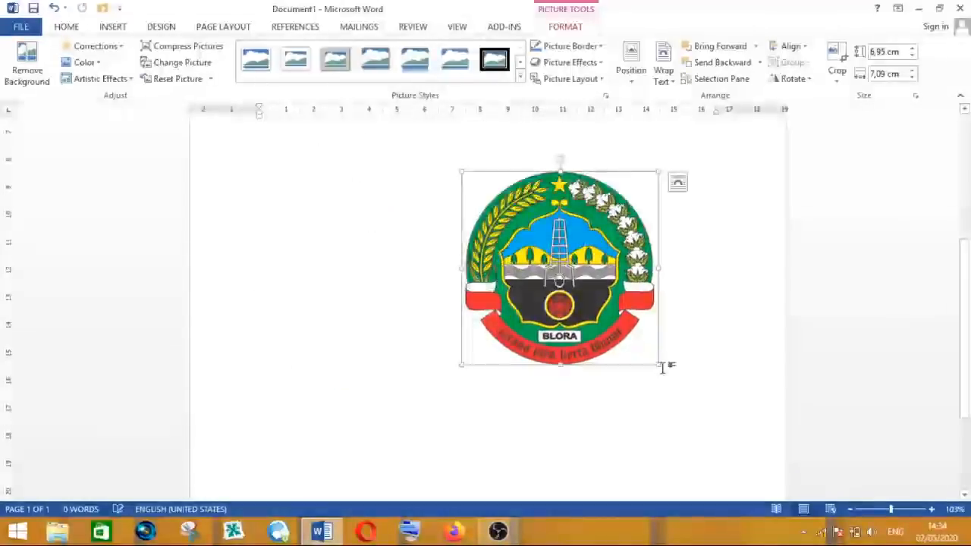
pyautogui.moveTo(661, 364); pyautogui.dragTo(595, 302)
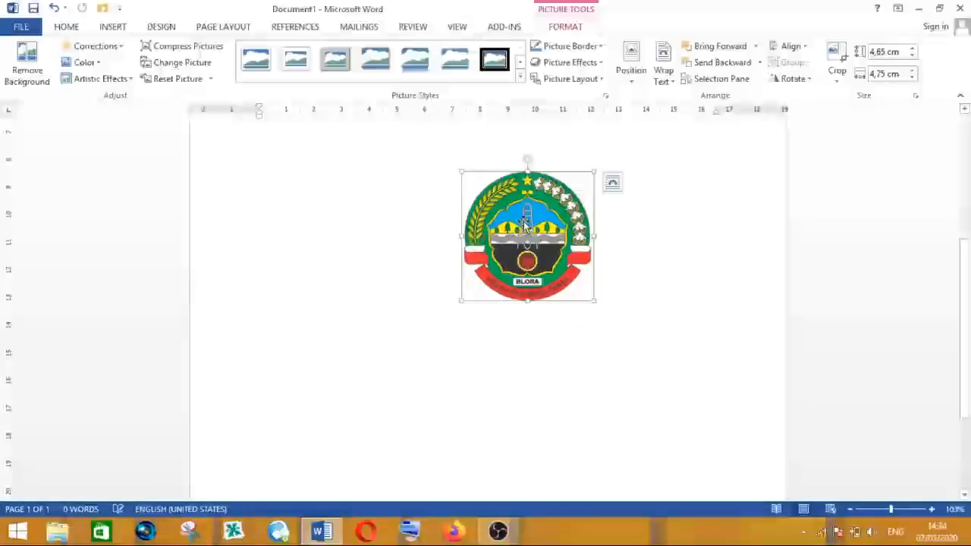
# - Move the logo up to the upper middle of the page
pyautogui.moveTo(525, 222); pyautogui.dragTo(503, 215)
pyautogui.moveTo(970, 323); pyautogui.dragTo(967, 244)
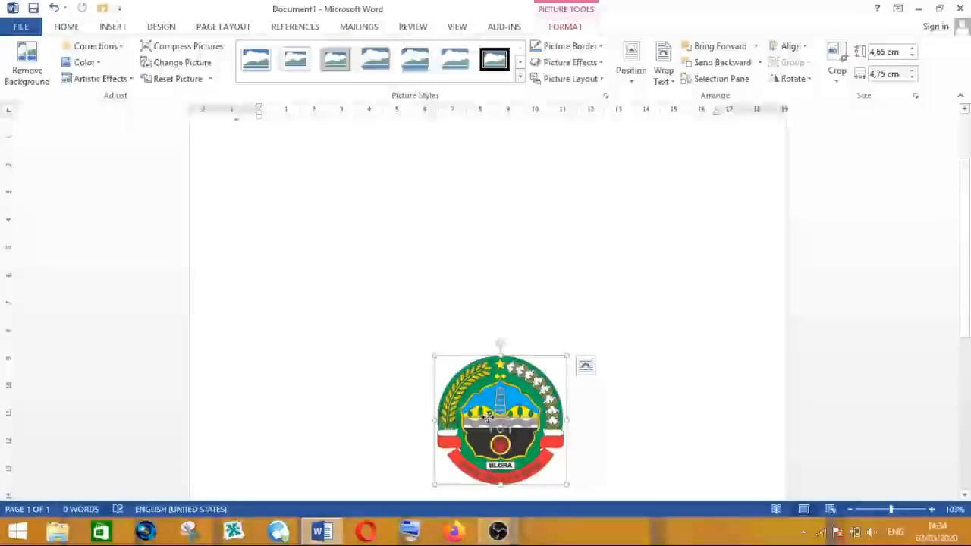
pyautogui.moveTo(497, 419); pyautogui.dragTo(487, 205)
pyautogui.moveTo(968, 260); pyautogui.dragTo(956, 208)
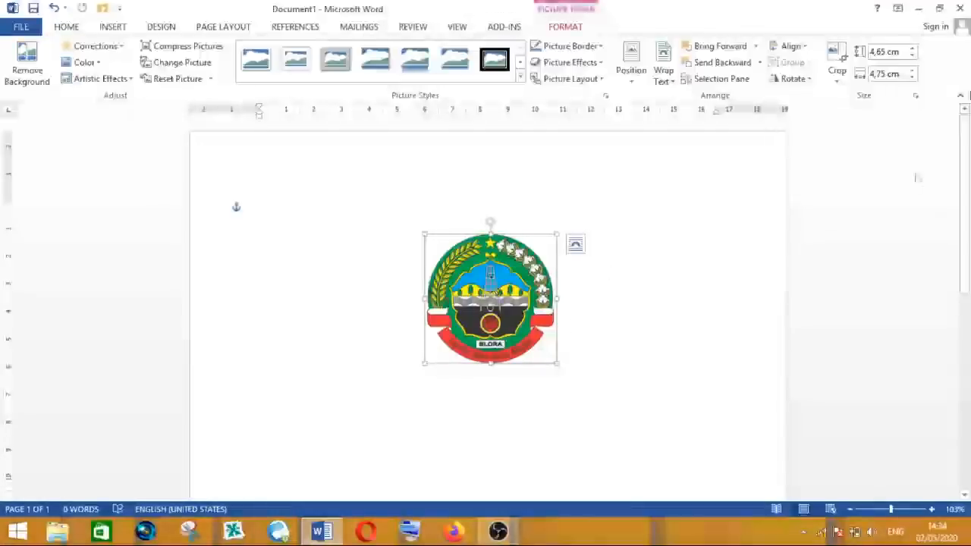
# - Align the logo to the left margin
pyautogui.click(808, 47)
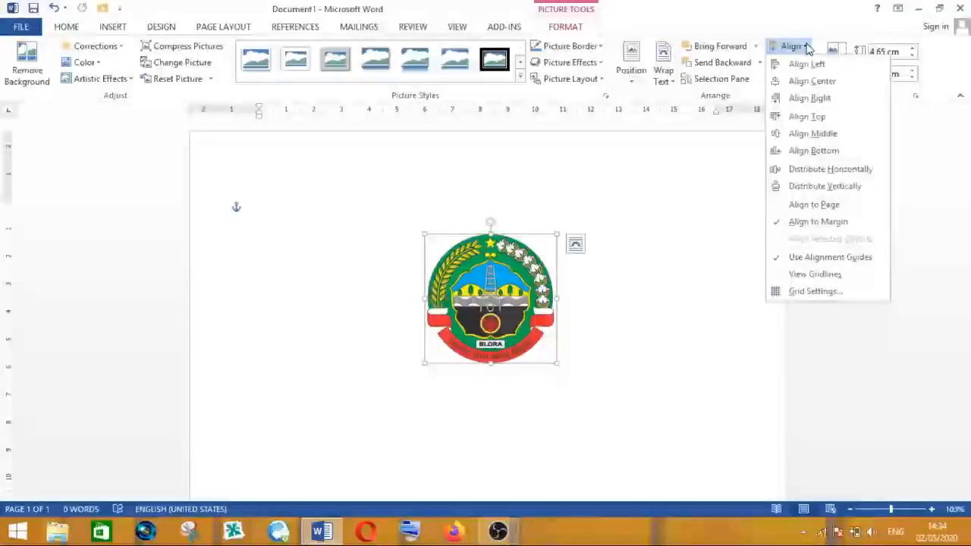
pyautogui.click(807, 64)
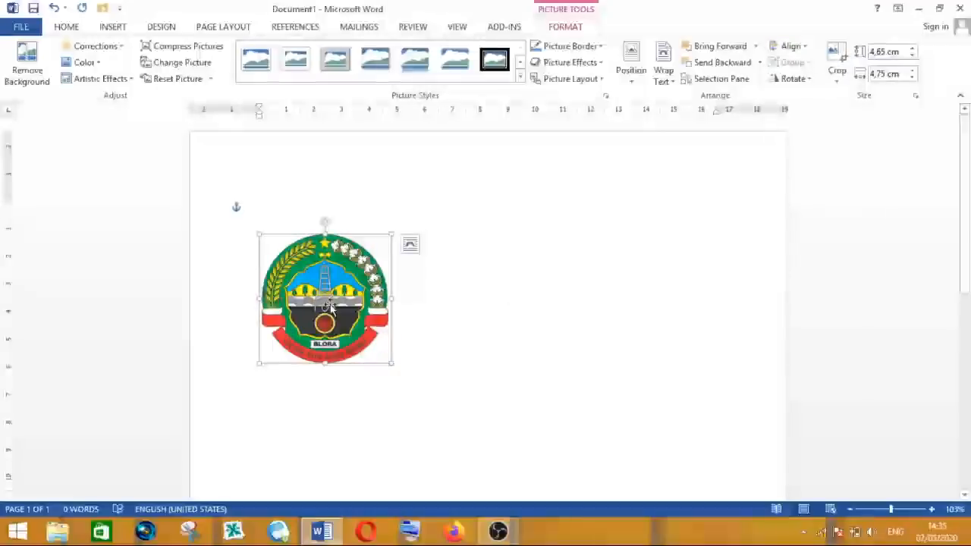
# - Align the logo to the horizontal center of the margins
pyautogui.click(806, 48)
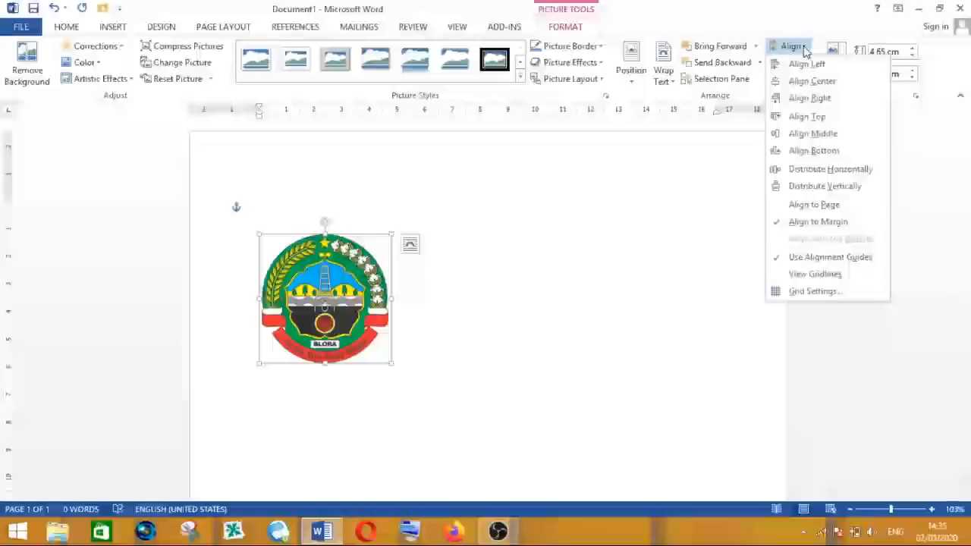
pyautogui.click(812, 81)
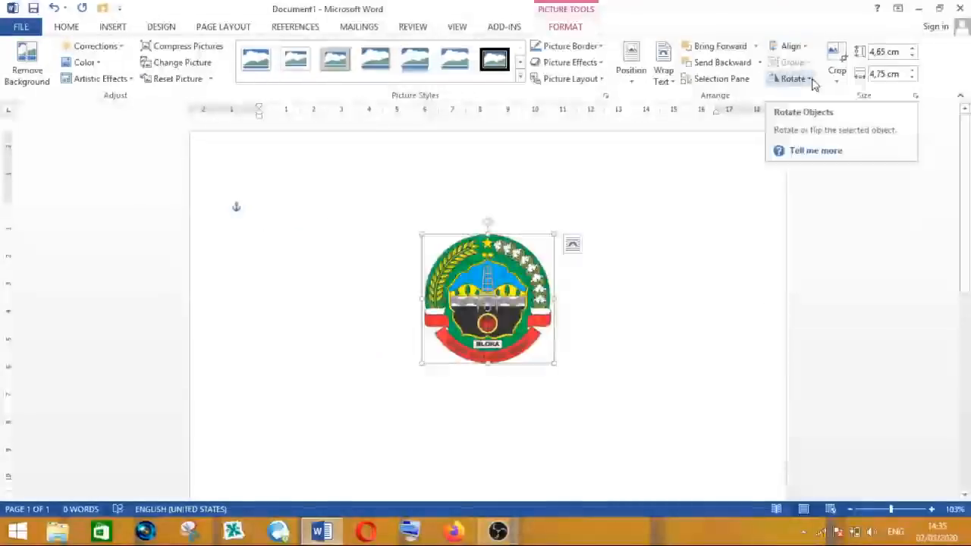
# - Align the logo to the right margin
pyautogui.click(807, 47)
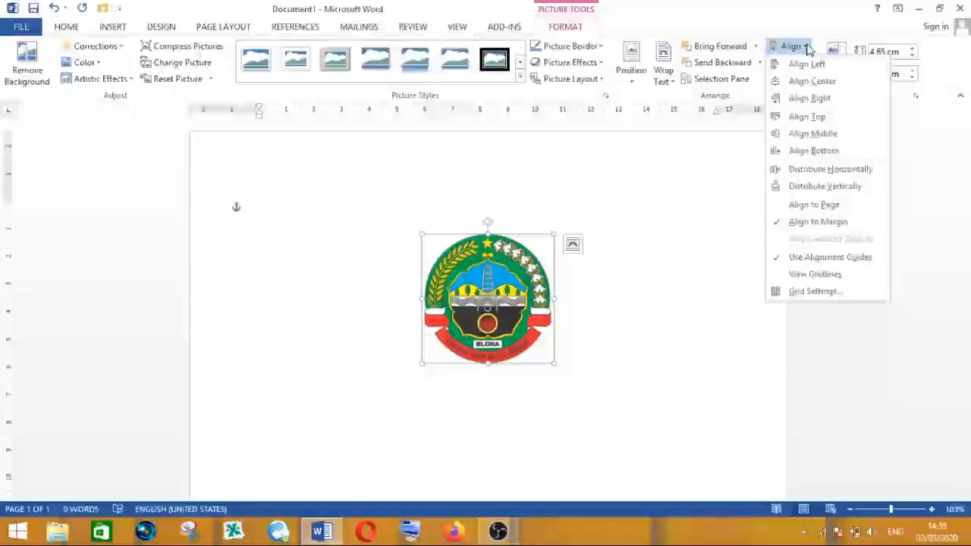
pyautogui.click(810, 98)
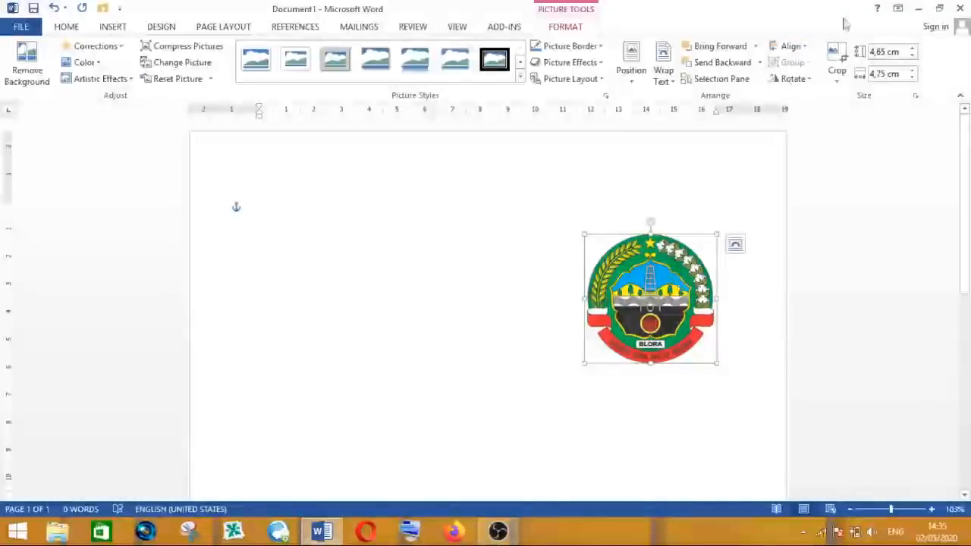
# - Align the logo to the vertical middle of the margins
pyautogui.click(804, 49)
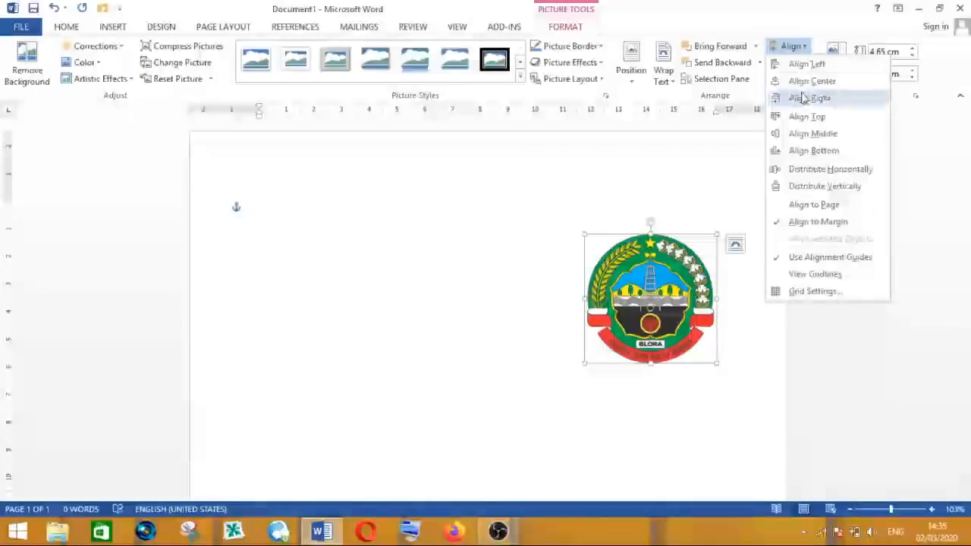
pyautogui.click(802, 135)
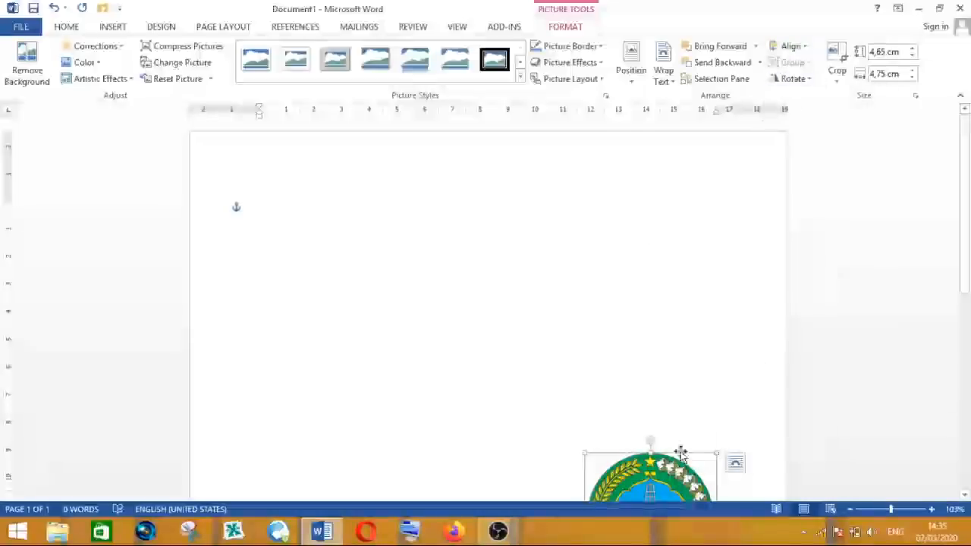
# - Align the logo to the horizontal center of the margins
pyautogui.click(807, 53)
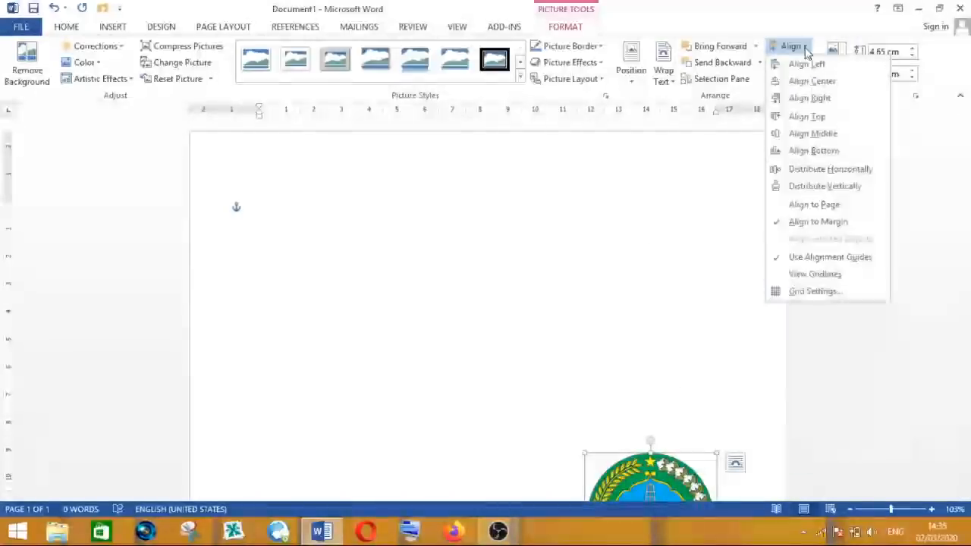
pyautogui.click(756, 249)
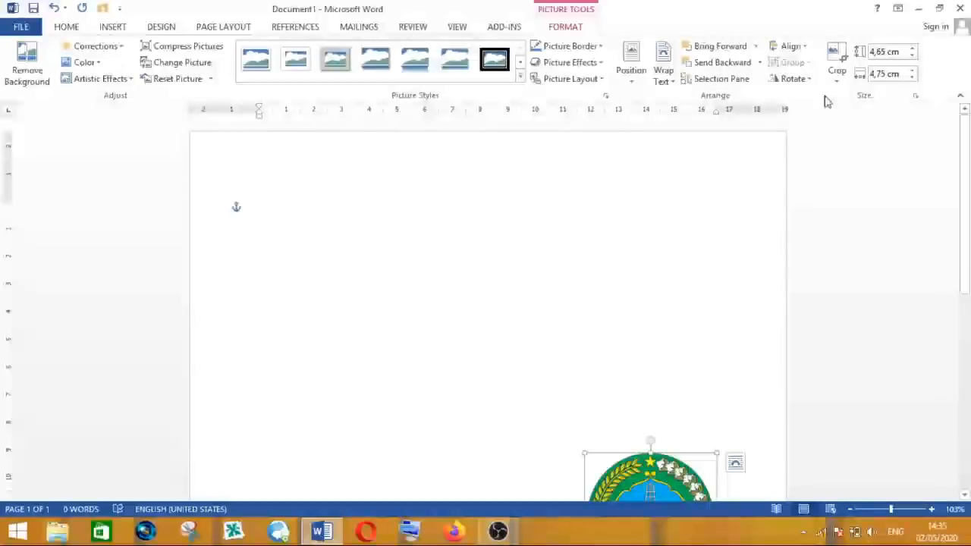
pyautogui.click(809, 48)
pyautogui.click(810, 80)
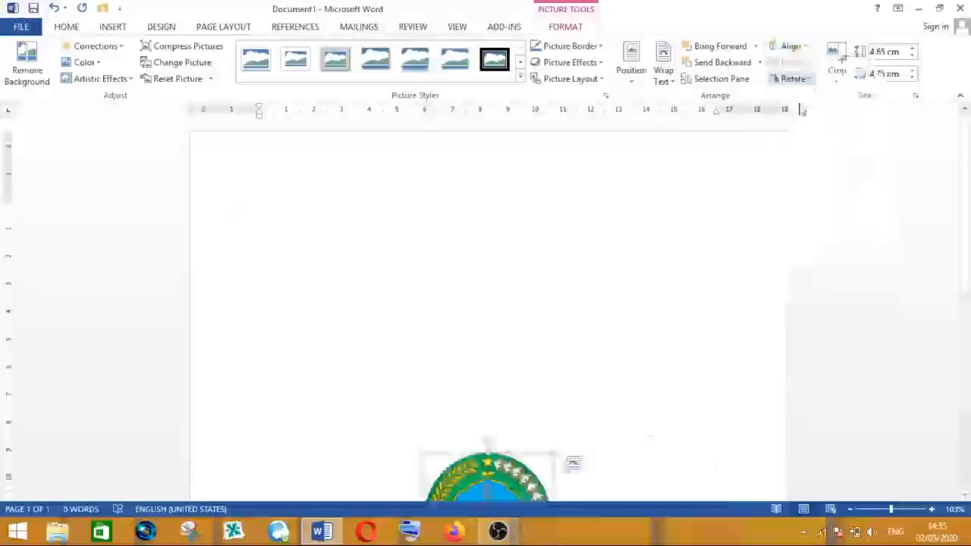
# - Enlarge the logo by its corner to about 6.56 cm by 6.7 cm
pyautogui.scroll(-3, 561, 309)
pyautogui.scroll(-3, 561, 309)
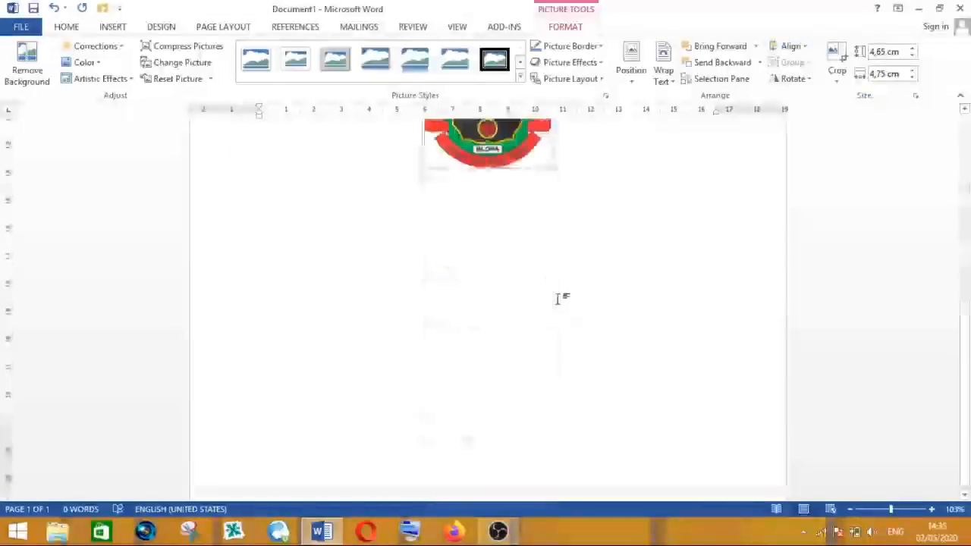
pyautogui.scroll(5, 543, 342)
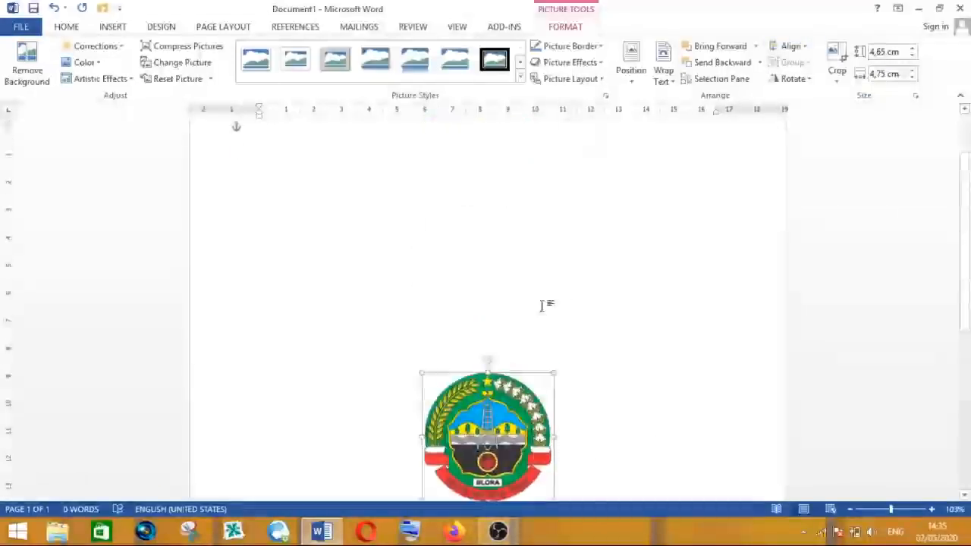
pyautogui.scroll(-3, 471, 292)
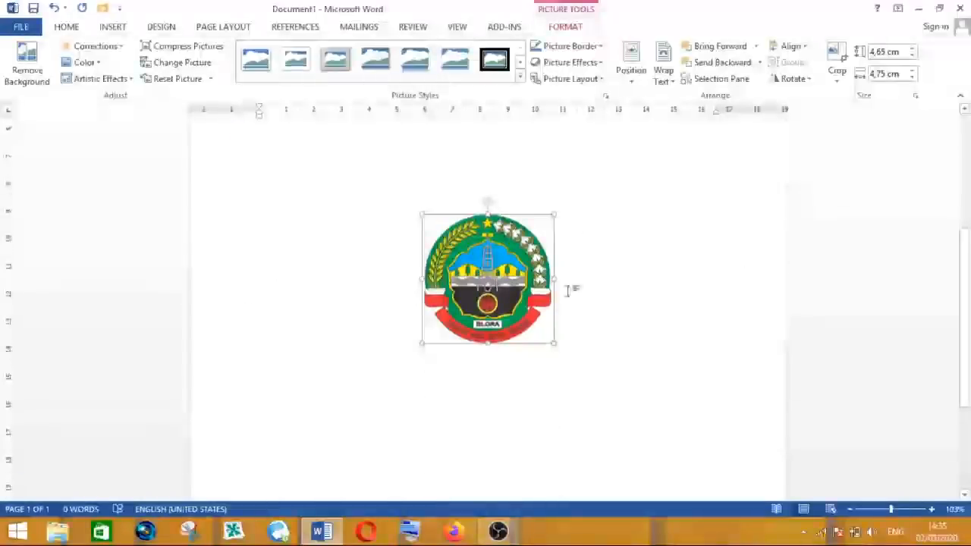
pyautogui.moveTo(553, 342); pyautogui.dragTo(608, 395)
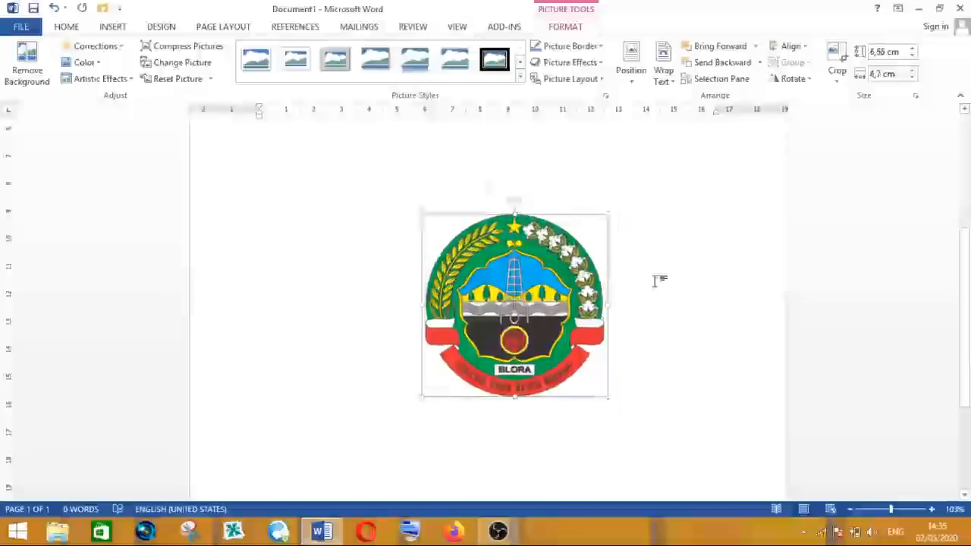
pyautogui.click(658, 281)
pyautogui.click(530, 444)
pyautogui.click(622, 294)
pyautogui.click(533, 442)
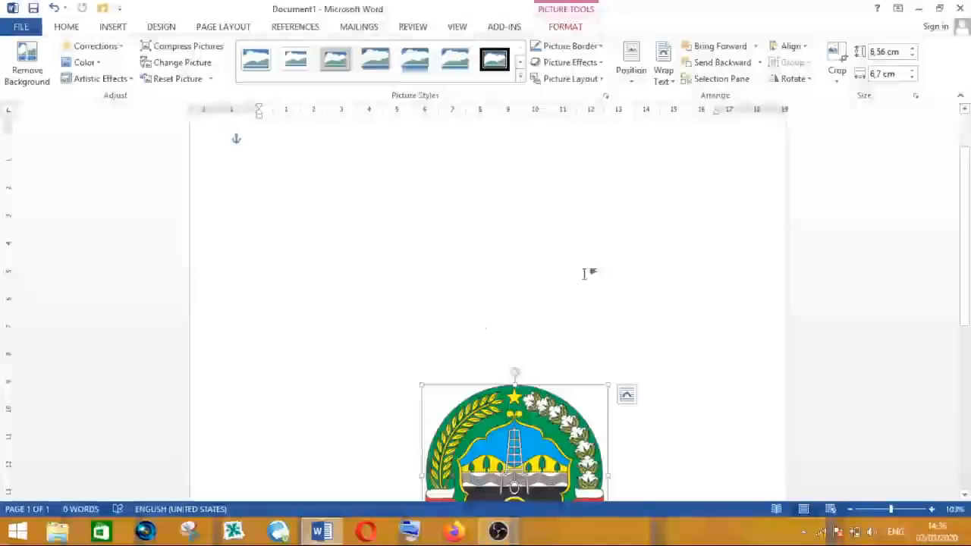
pyautogui.click(113, 28)
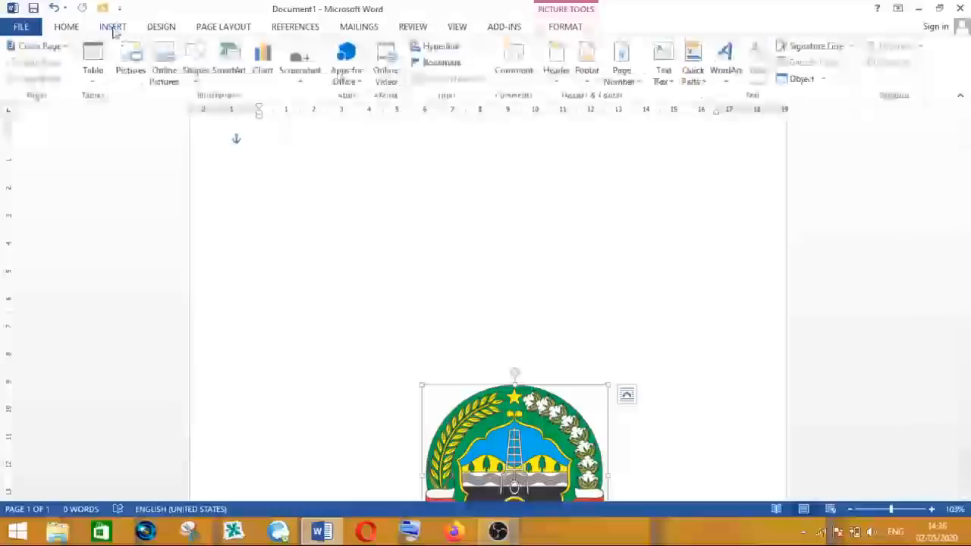
pyautogui.click(130, 59)
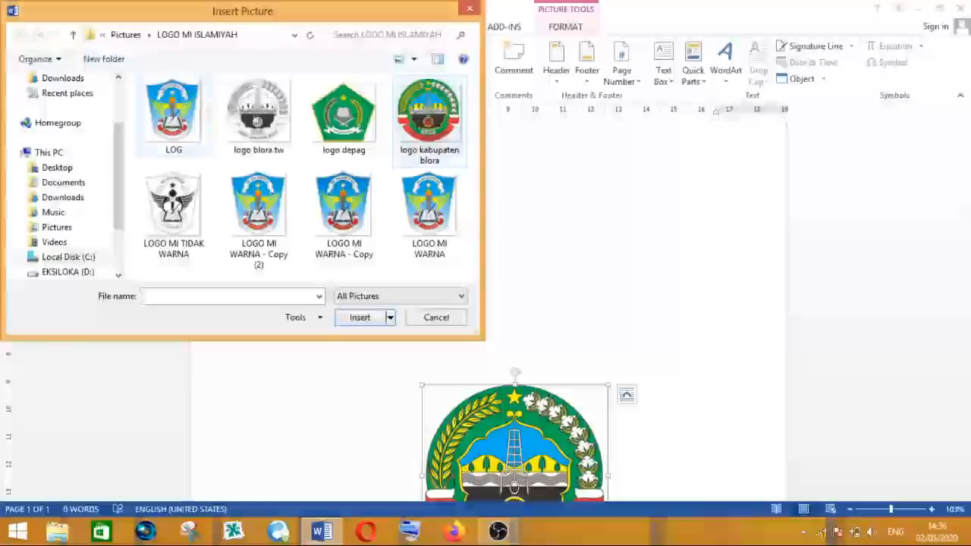
pyautogui.click(437, 319)
# - Delete the logo from the document
pyautogui.click(563, 239)
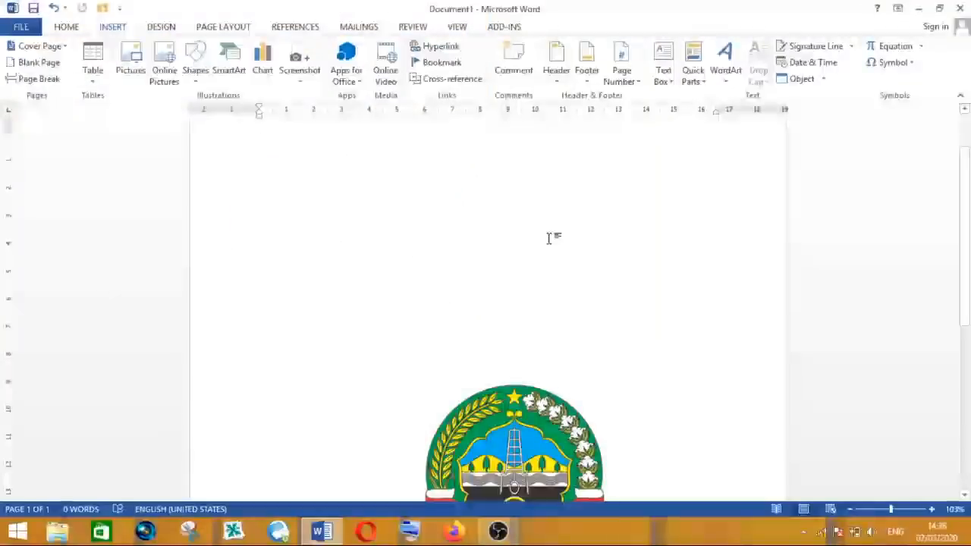
pyautogui.scroll(-3, 549, 239)
pyautogui.click(514, 345)
pyautogui.press('Delete')
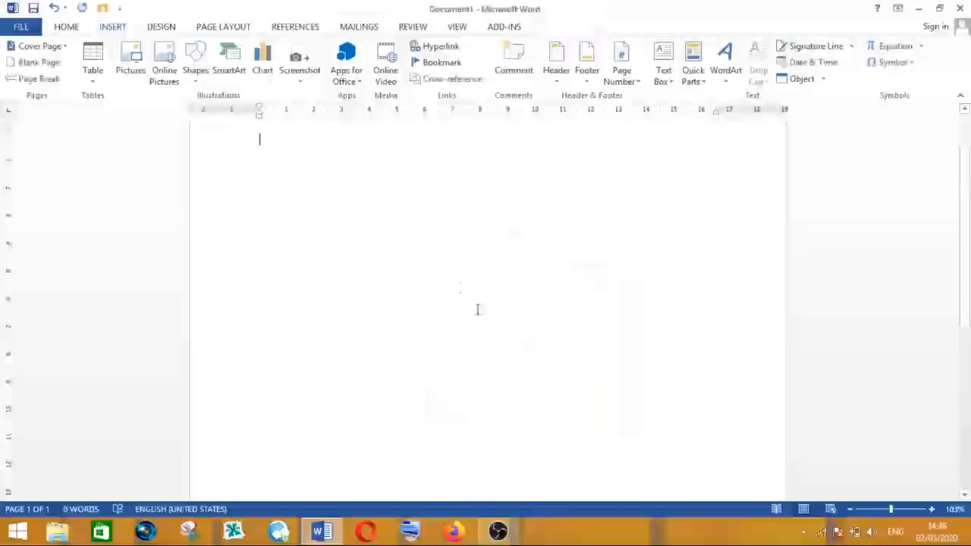
# - Open the Pictures folder in File Explorer and copy the 'logo kabupaten blora' image
pyautogui.scroll(2, 436, 264)
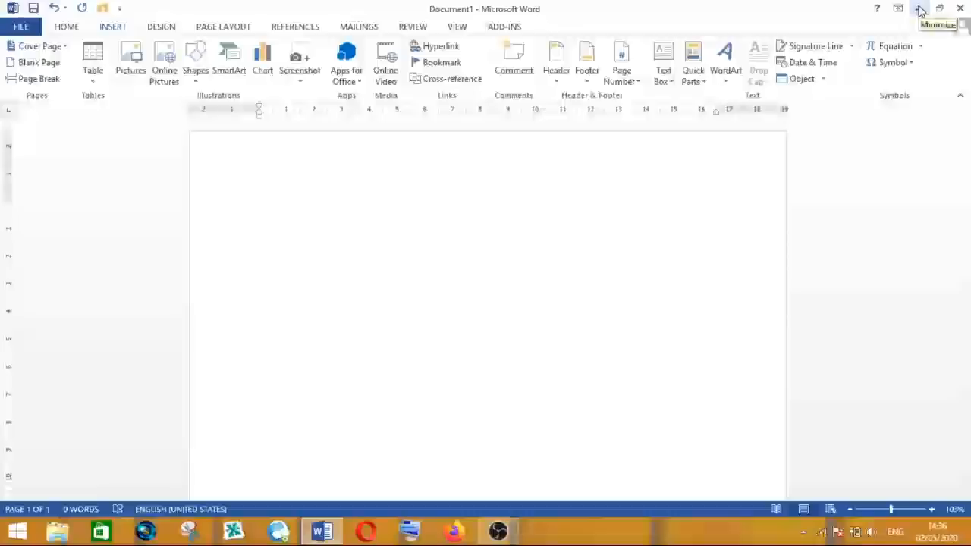
pyautogui.click(920, 9)
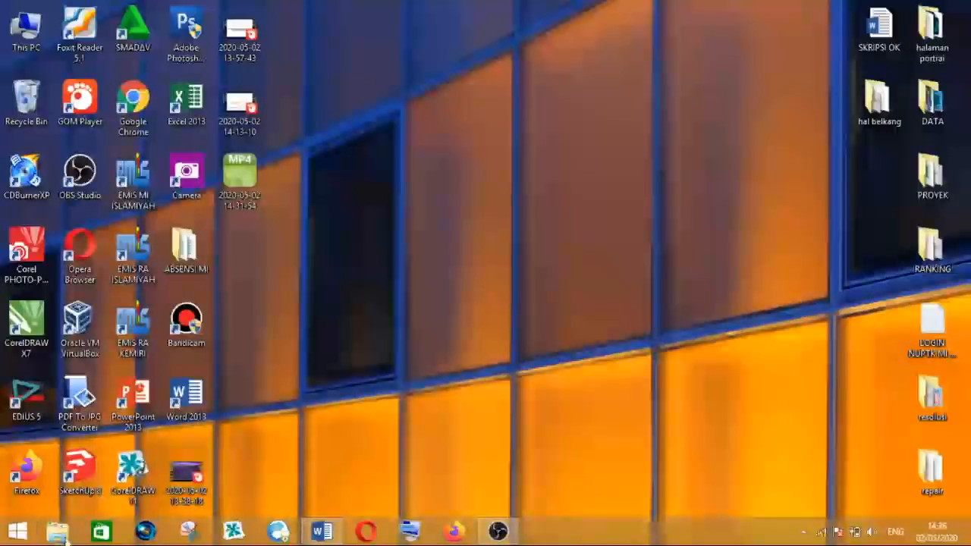
pyautogui.click(57, 534)
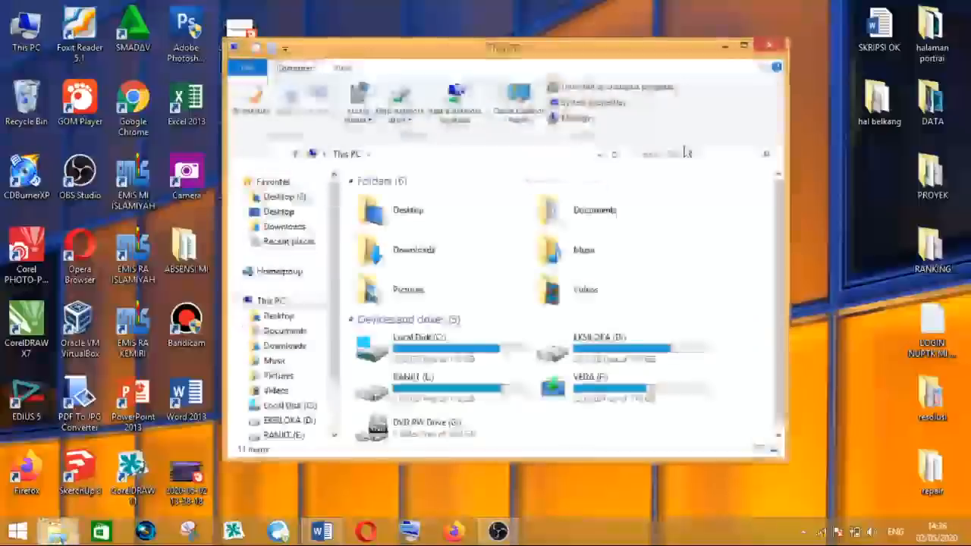
pyautogui.doubleClick(598, 51)
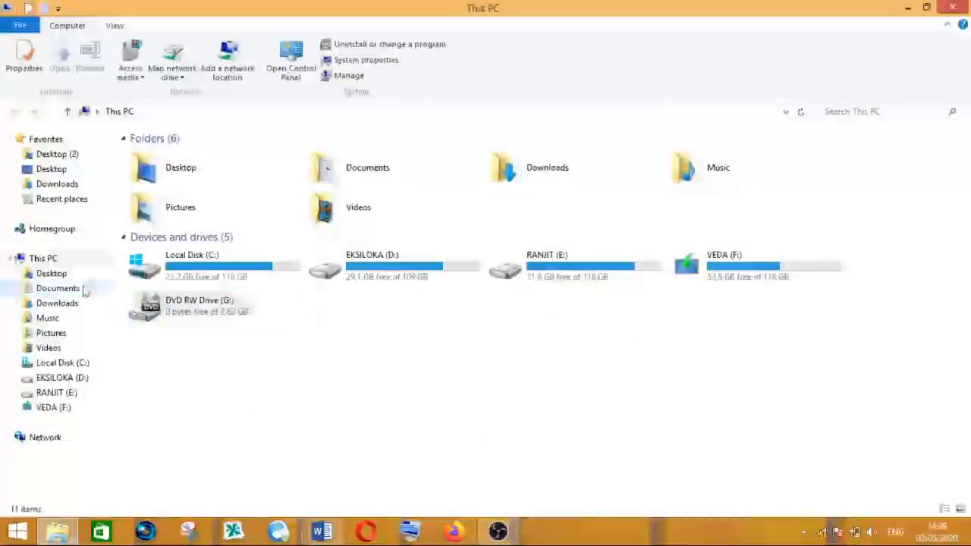
pyautogui.click(60, 338)
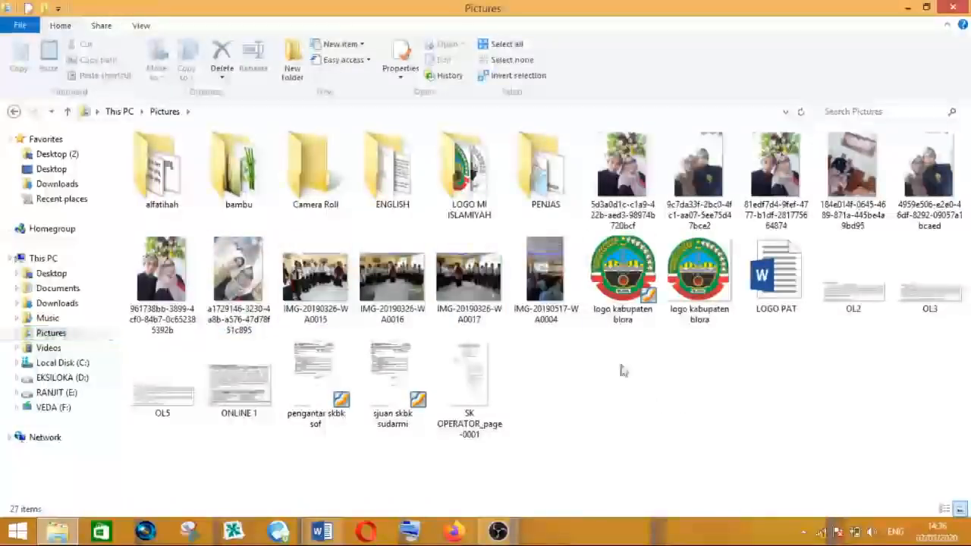
pyautogui.click(706, 279)
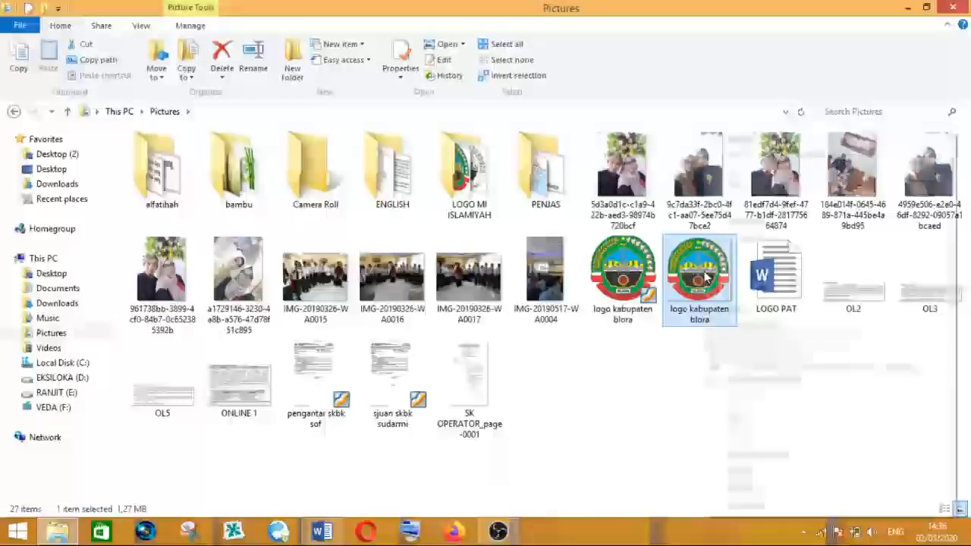
pyautogui.rightClick(706, 280)
pyautogui.click(759, 438)
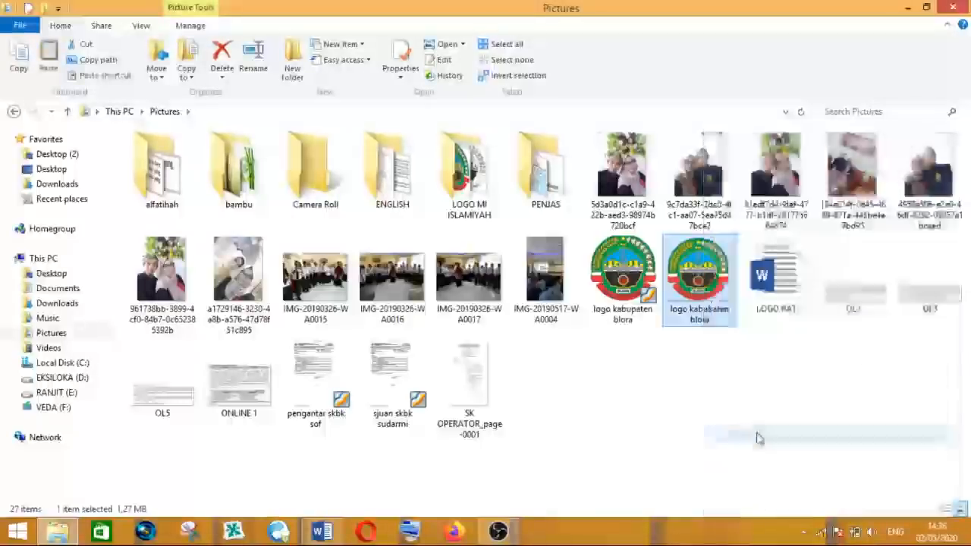
pyautogui.rightClick(699, 292)
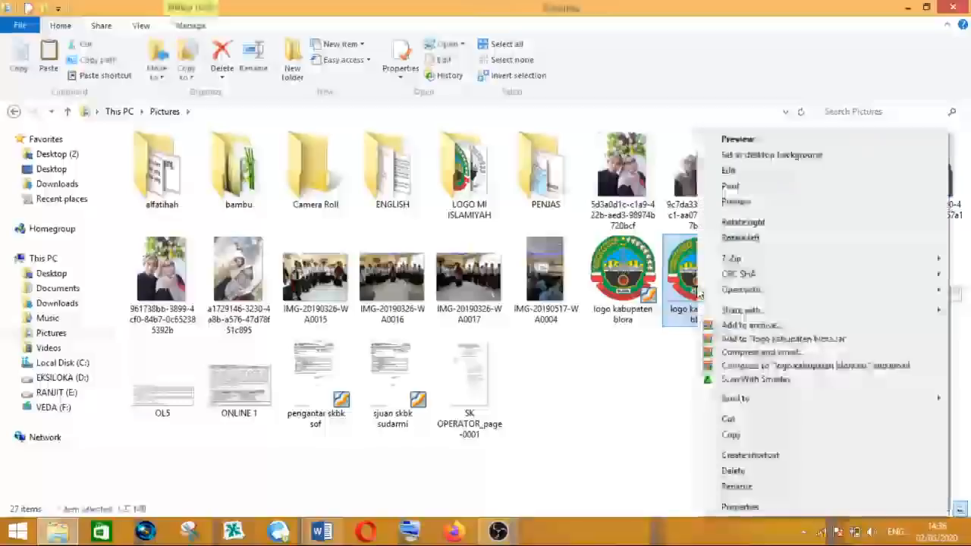
pyautogui.click(733, 432)
pyautogui.click(700, 285)
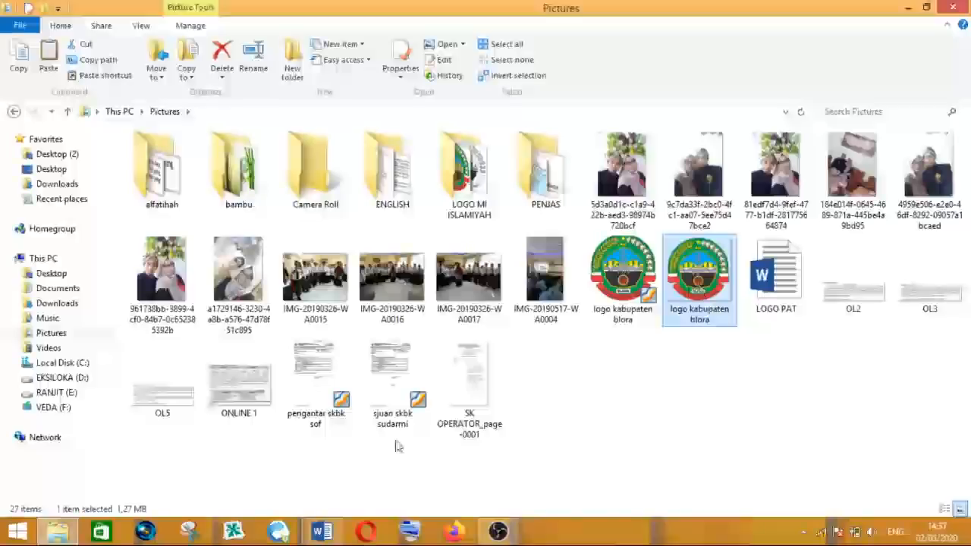
# - Return to Word and paste the copied logo into the document
pyautogui.click(324, 532)
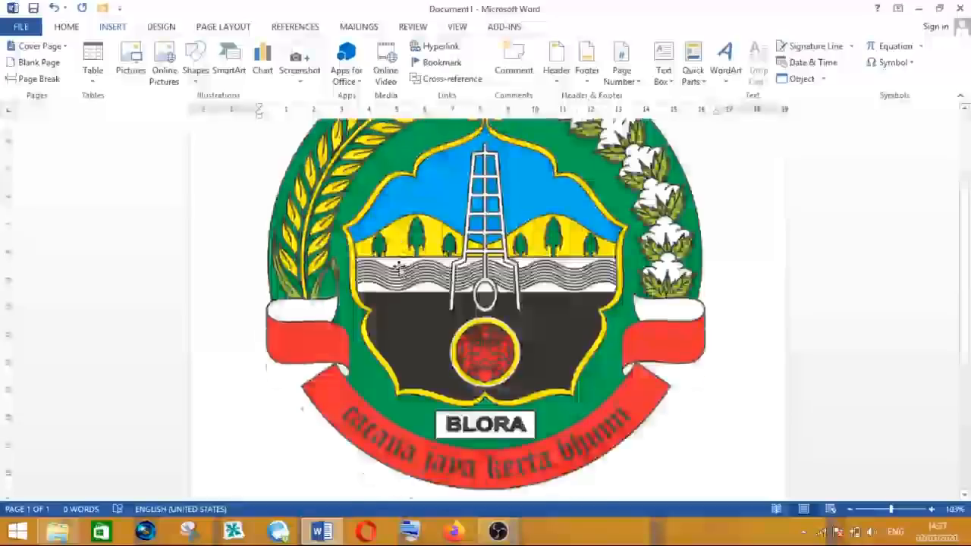
pyautogui.click(577, 288)
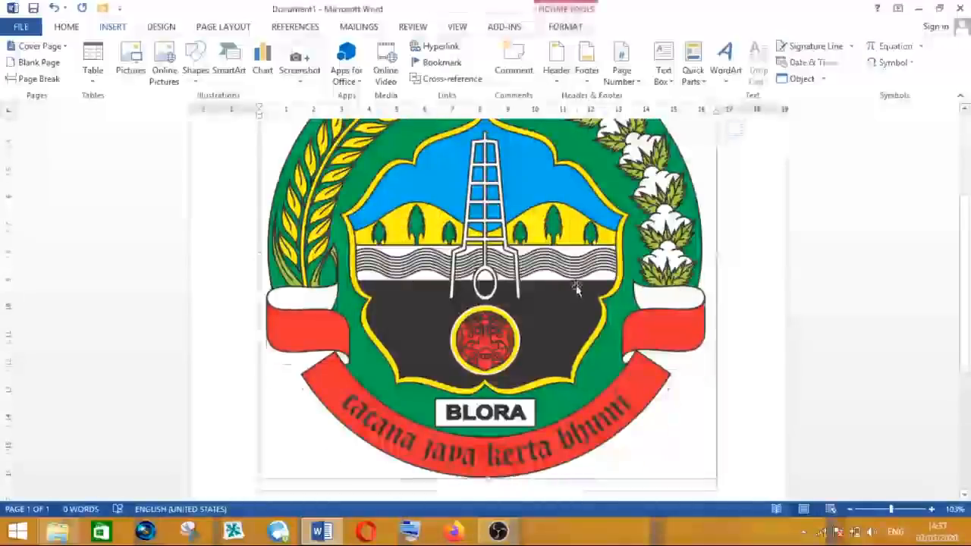
pyautogui.scroll(4, 577, 288)
pyautogui.scroll(-4, 576, 288)
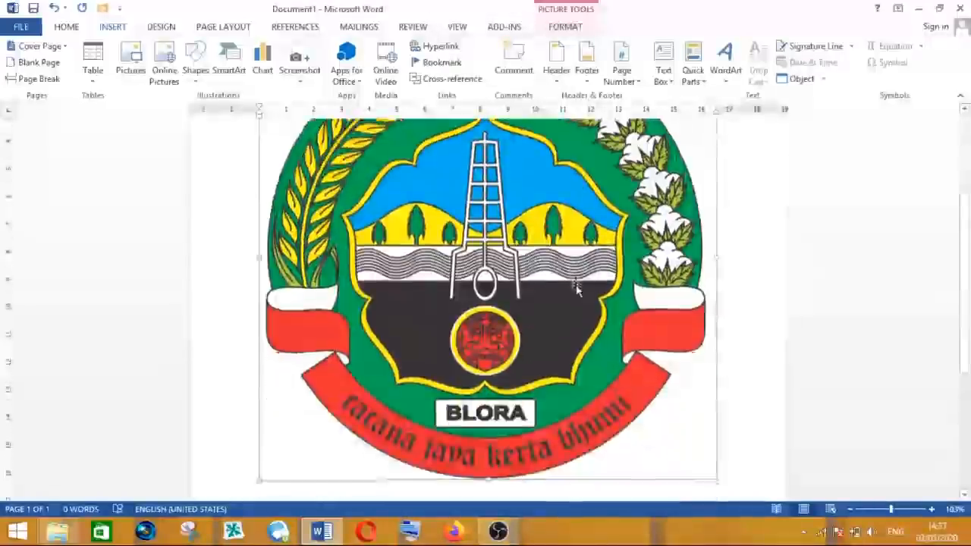
pyautogui.scroll(4, 577, 288)
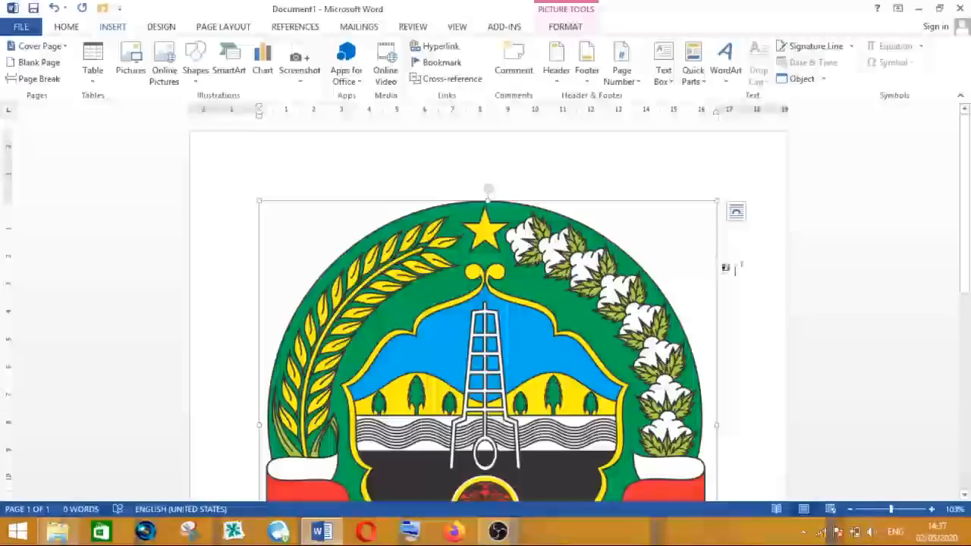
pyautogui.scroll(-4, 734, 270)
pyautogui.scroll(2, 529, 266)
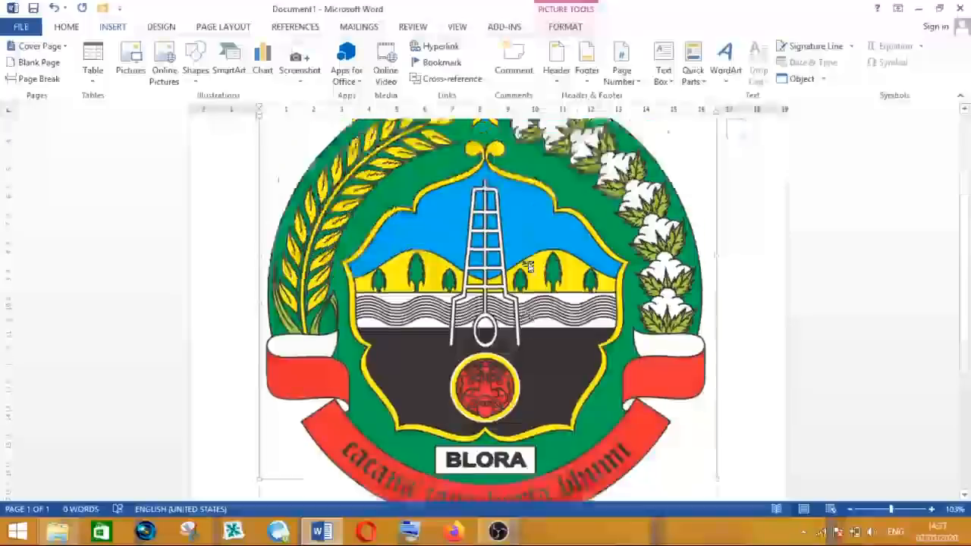
pyautogui.scroll(3, 528, 266)
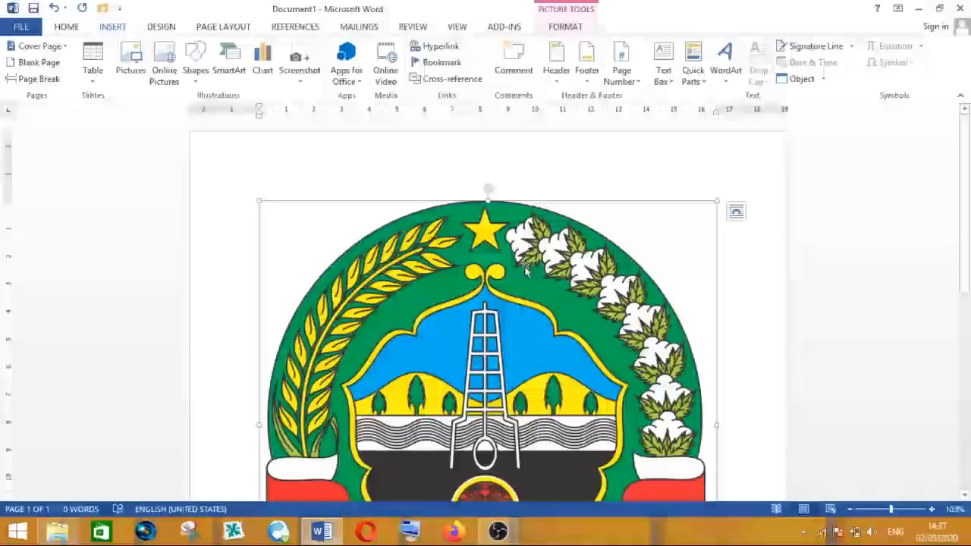
# - Set the logo's text wrapping to Behind Text
pyautogui.click(569, 28)
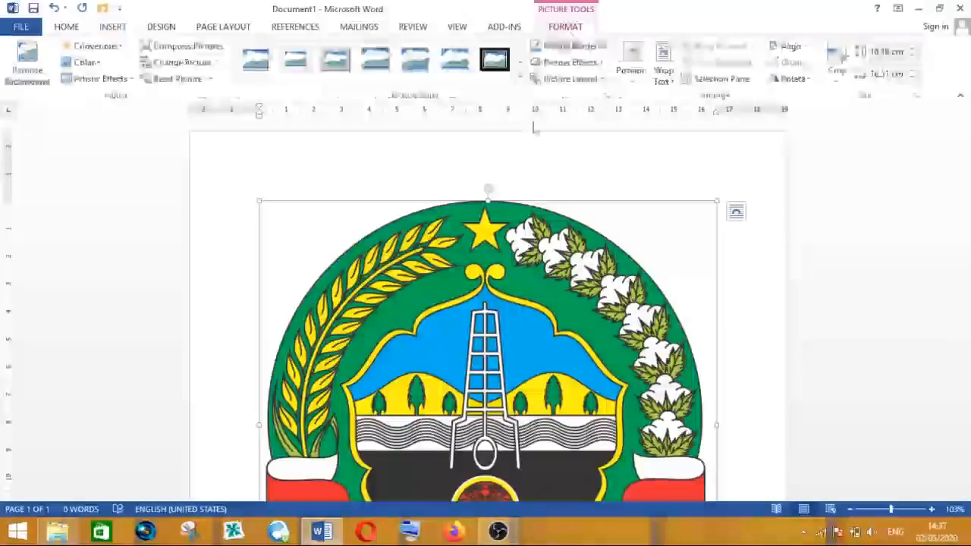
pyautogui.scroll(-4, 730, 272)
pyautogui.click(730, 271)
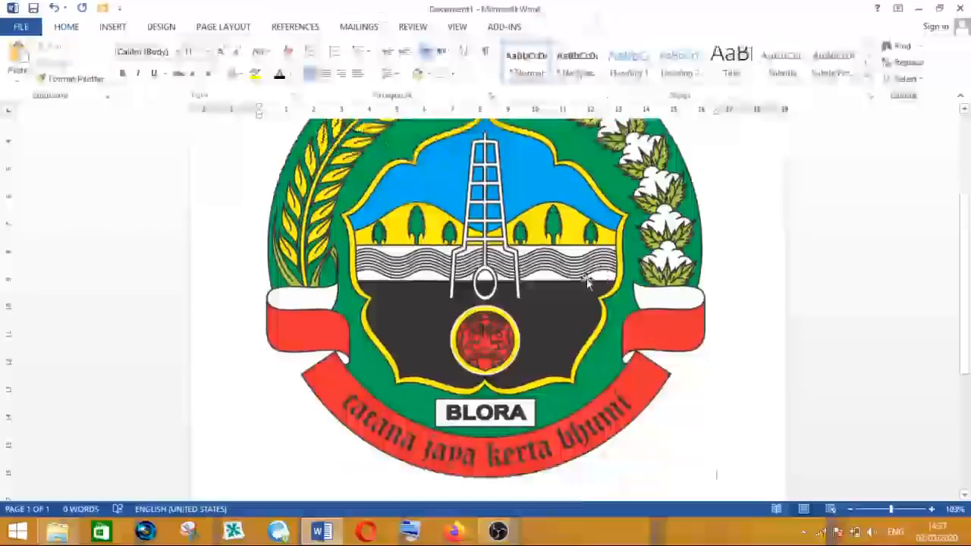
pyautogui.scroll(4, 588, 282)
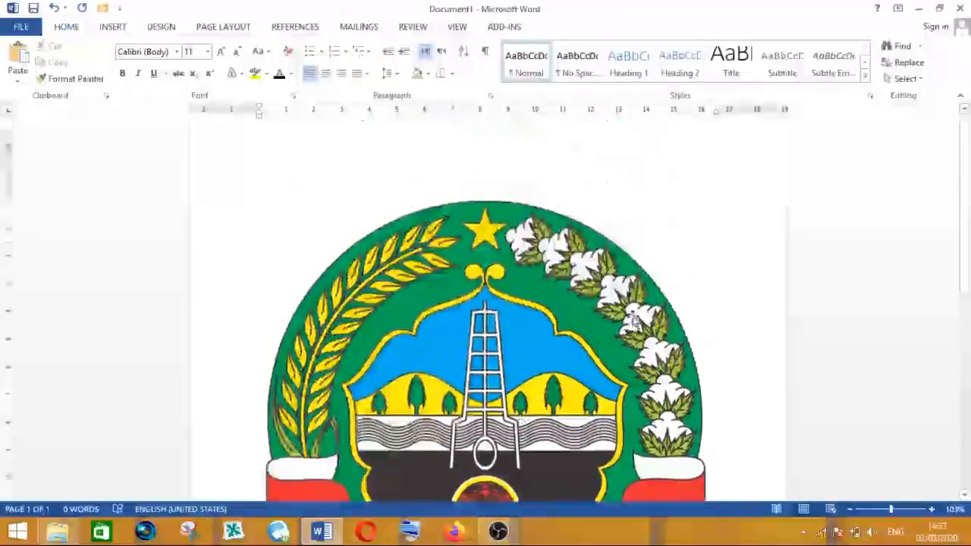
pyautogui.click(530, 270)
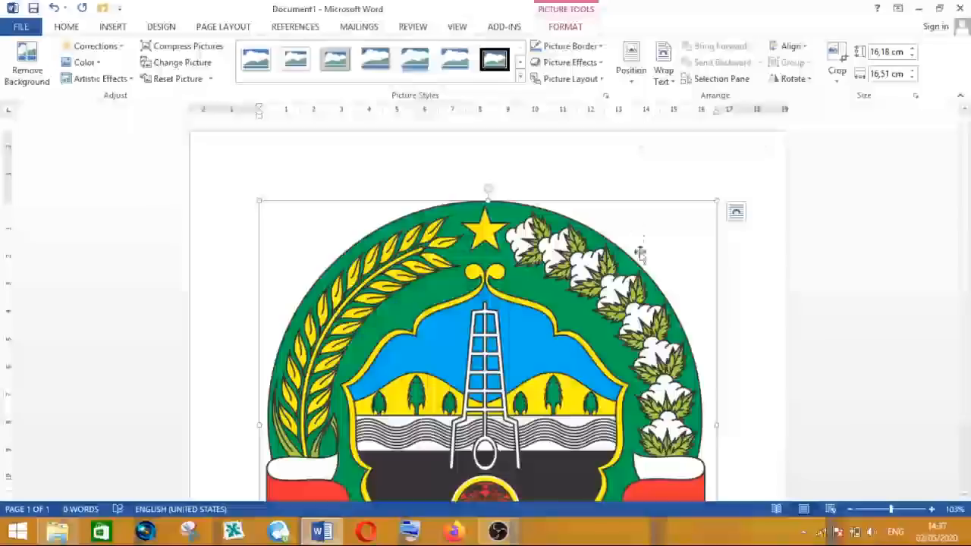
pyautogui.click(665, 79)
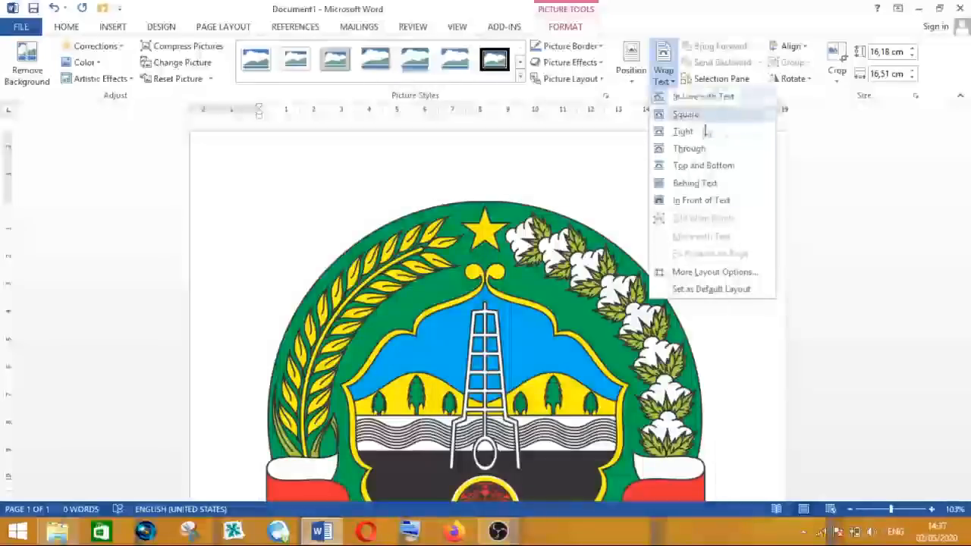
pyautogui.click(710, 189)
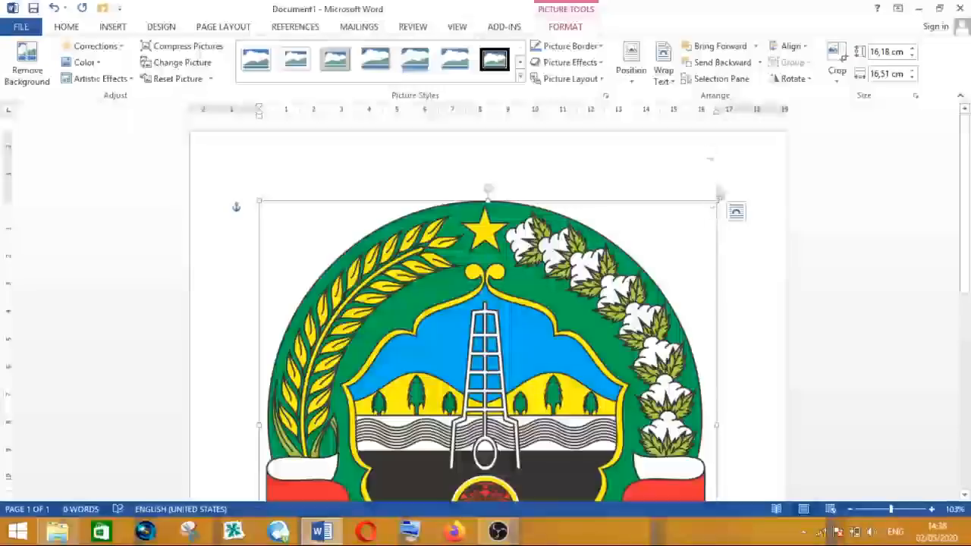
# - Shrink the logo by its corner to about 5.58 cm by 5.7 cm, moving it toward the page centre
pyautogui.moveTo(718, 199); pyautogui.dragTo(479, 416)
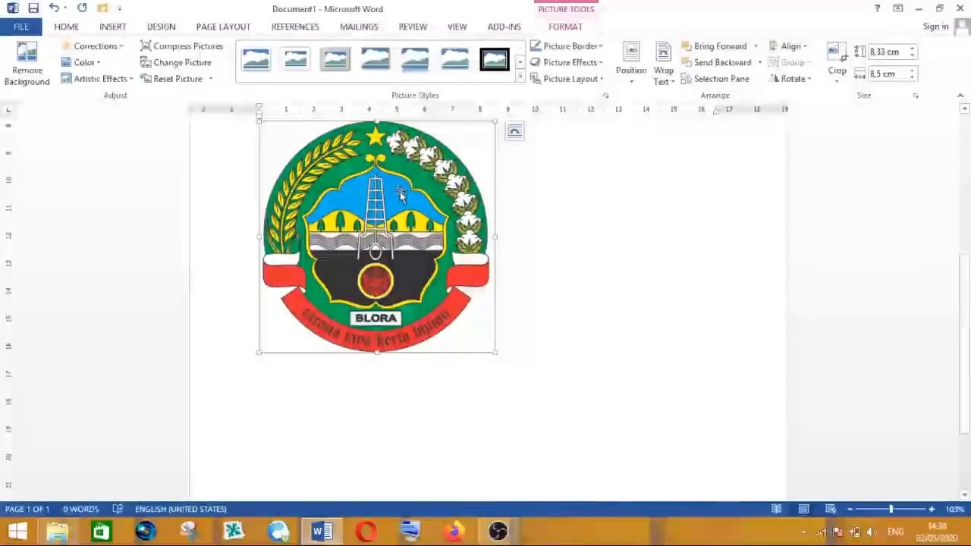
pyautogui.moveTo(400, 192); pyautogui.dragTo(541, 198)
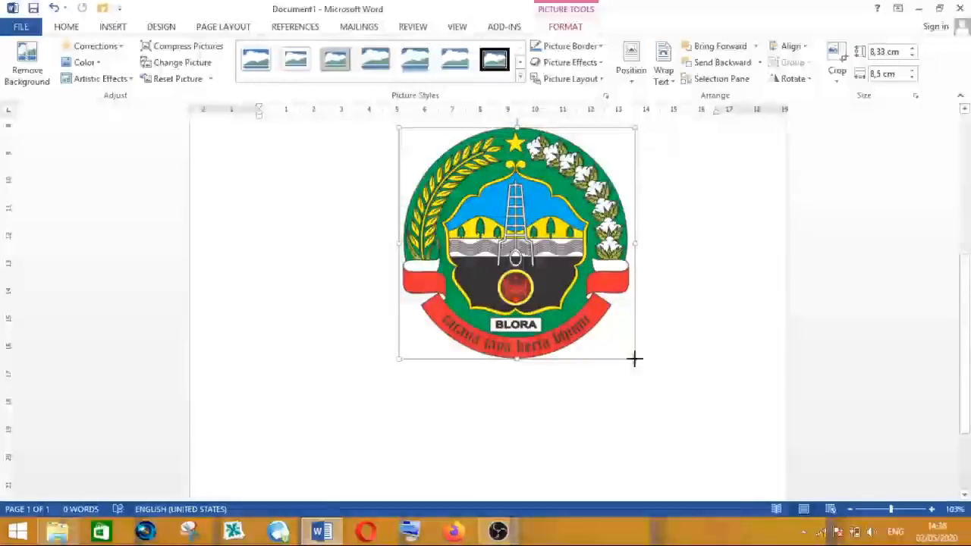
pyautogui.moveTo(635, 359); pyautogui.dragTo(557, 281)
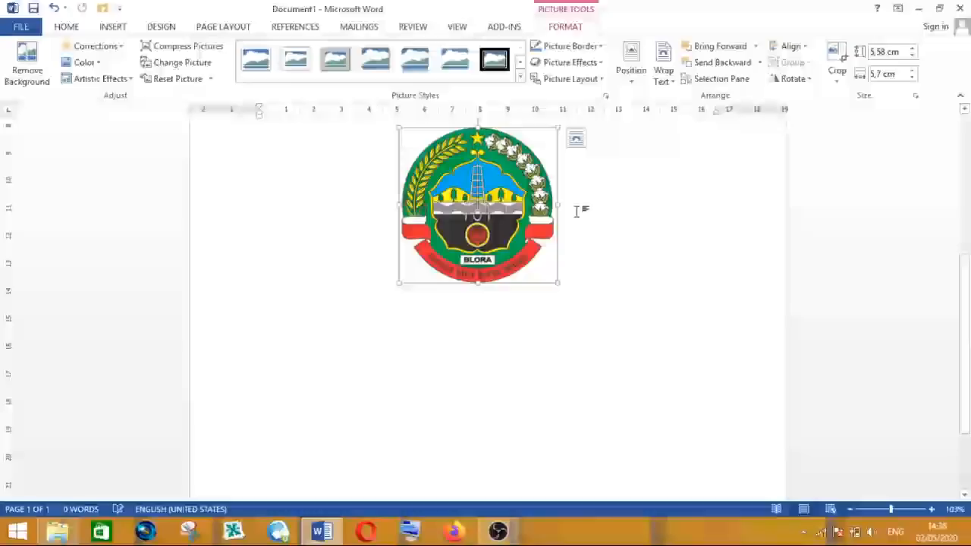
# - Stretch the logo's width by its side handle and undo the stretch
pyautogui.moveTo(558, 206); pyautogui.dragTo(602, 205)
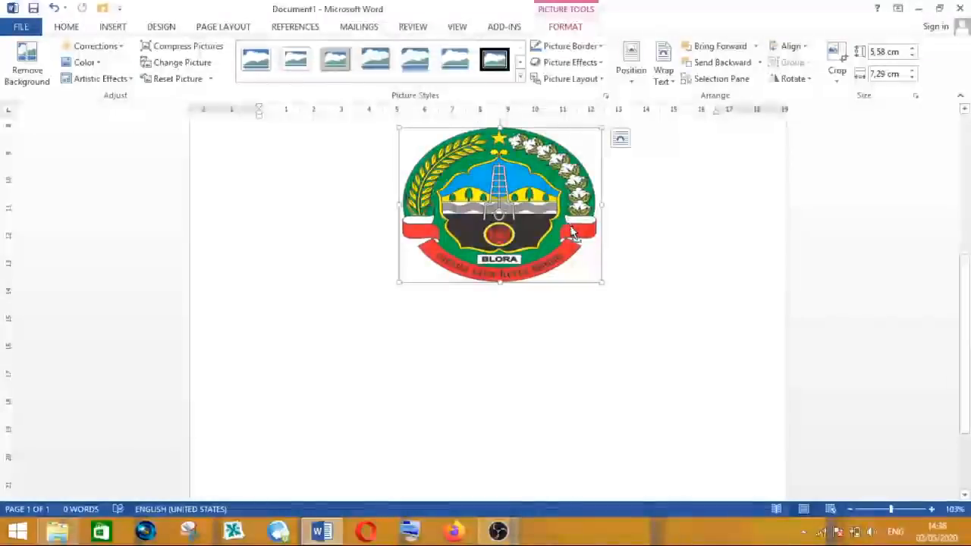
pyautogui.hotkey('ctrl', 'z')
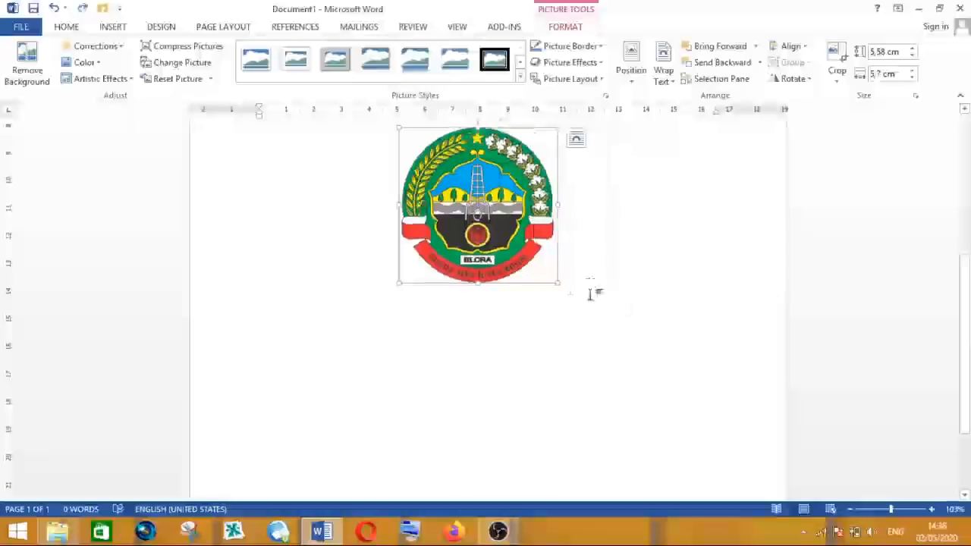
# - Resize the logo by its corner to about 5.63 cm by 5.75 cm
pyautogui.moveTo(559, 283); pyautogui.dragTo(523, 235)
pyautogui.moveTo(969, 296); pyautogui.dragTo(967, 210)
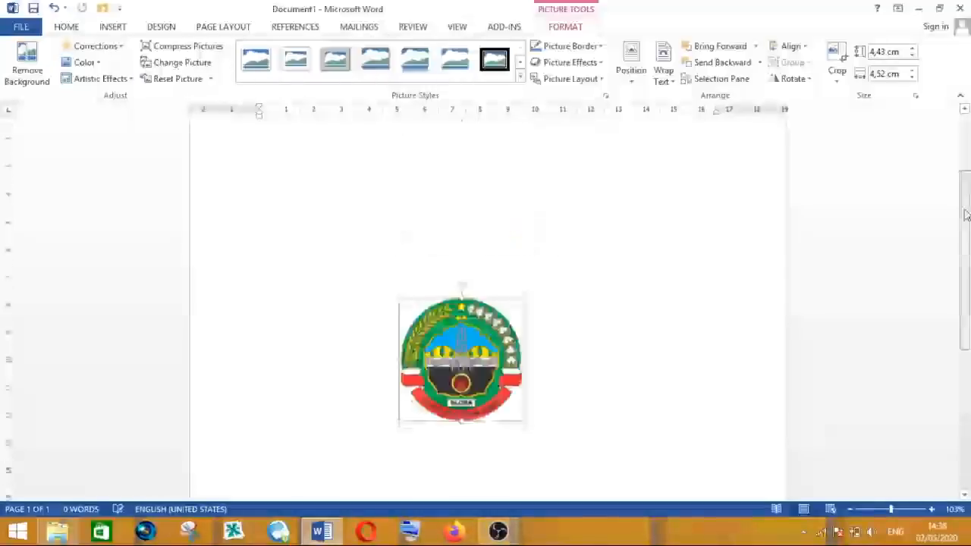
pyautogui.moveTo(526, 430); pyautogui.dragTo(560, 464)
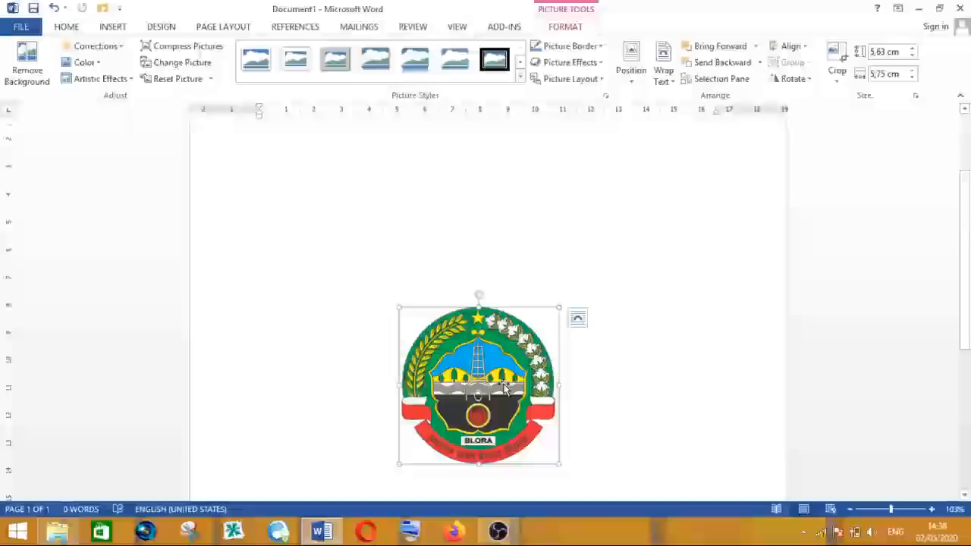
# - Delete the logo from the document
pyautogui.press('Delete')
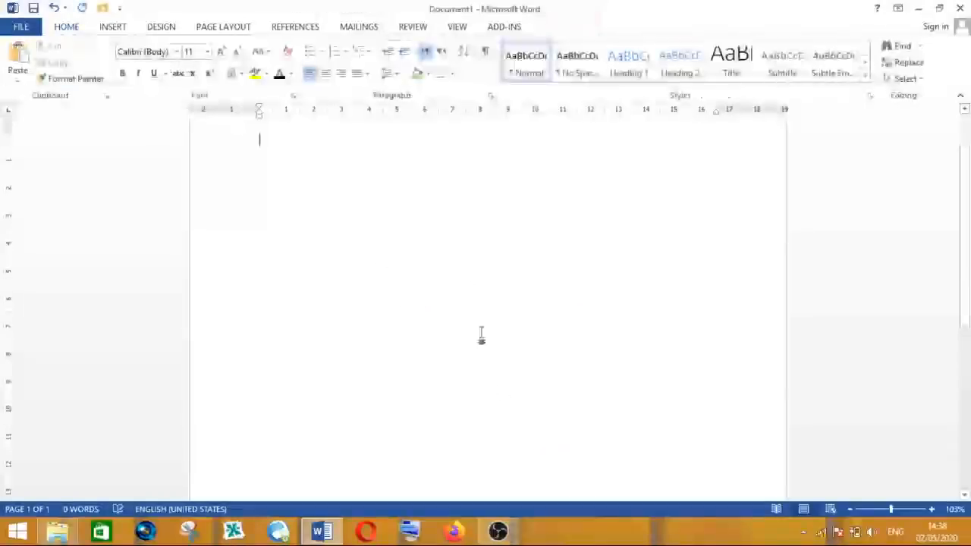
pyautogui.scroll(1, 384, 232)
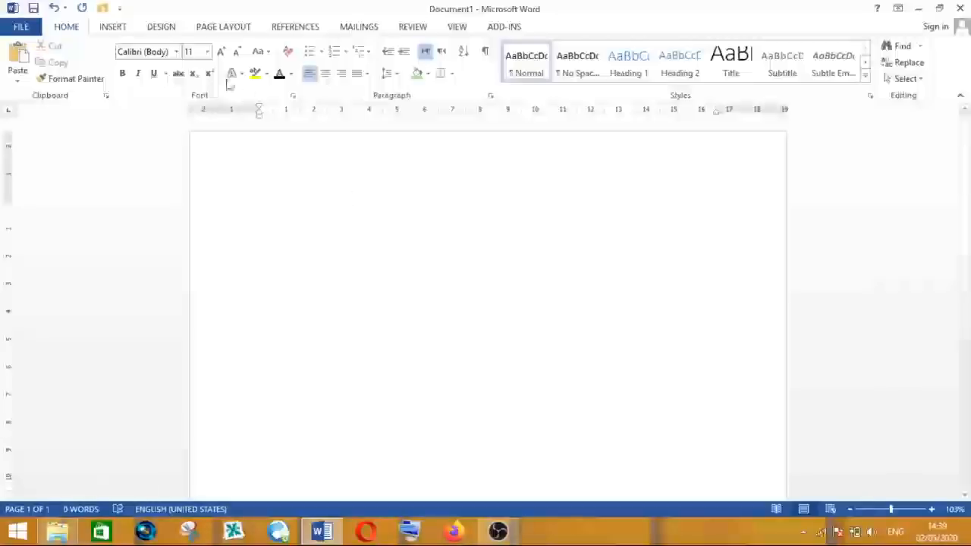
# - Draw a large circle on the page with the Oval shape and select it
pyautogui.click(112, 27)
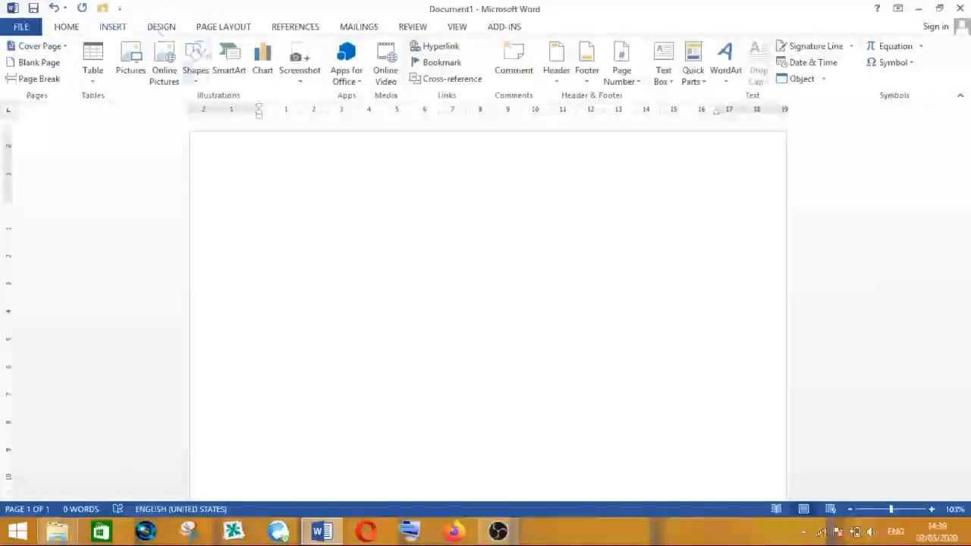
pyautogui.click(195, 57)
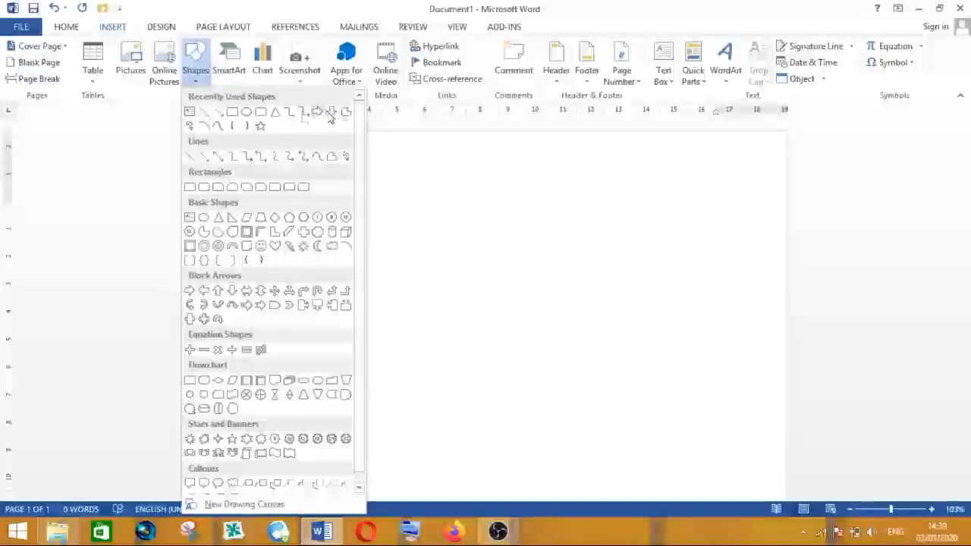
pyautogui.click(248, 113)
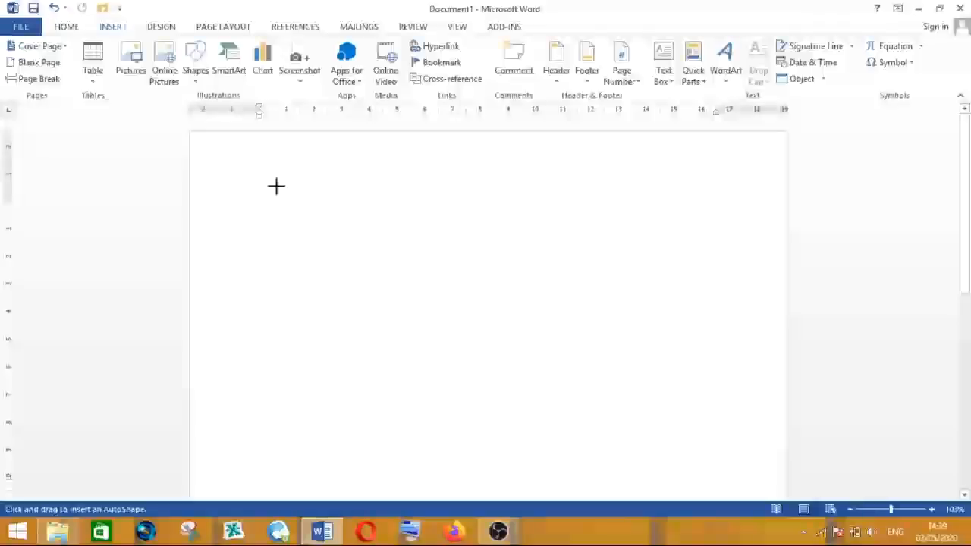
pyautogui.moveTo(276, 185)
pyautogui.mouseDown()
pyautogui.moveTo(386, 271)
pyautogui.moveTo(439, 339)
pyautogui.moveTo(549, 444)
pyautogui.moveTo(549, 460)
pyautogui.mouseUp()
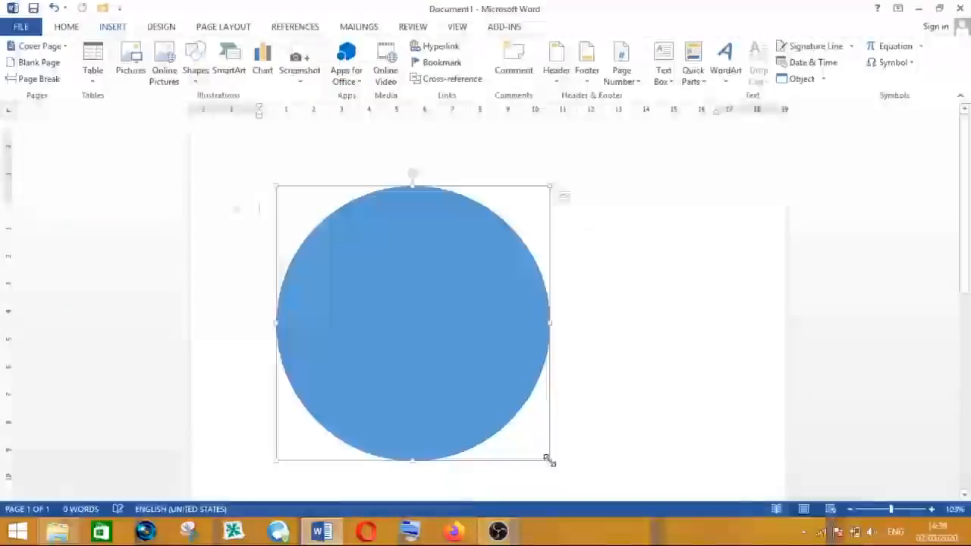
pyautogui.click(606, 287)
pyautogui.click(459, 285)
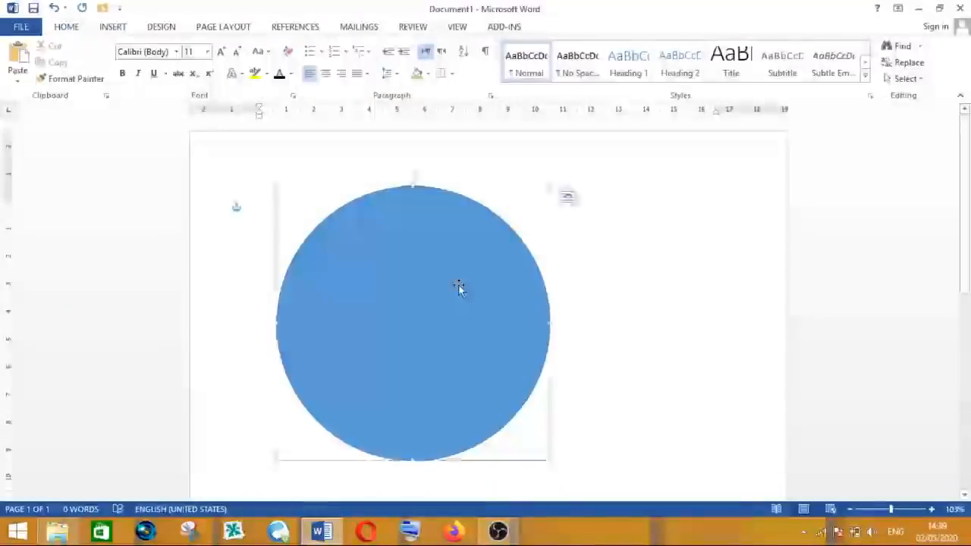
# - Fill the circle with the picture "logo depag" from the LOGO MI ISLAMIYAH folder, working offline
pyautogui.click(591, 298)
pyautogui.click(440, 298)
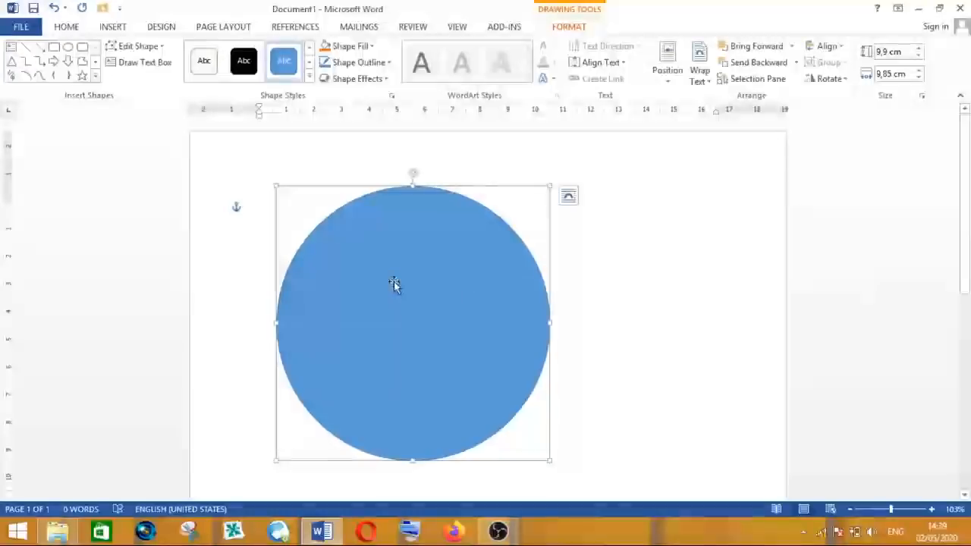
pyautogui.click(620, 258)
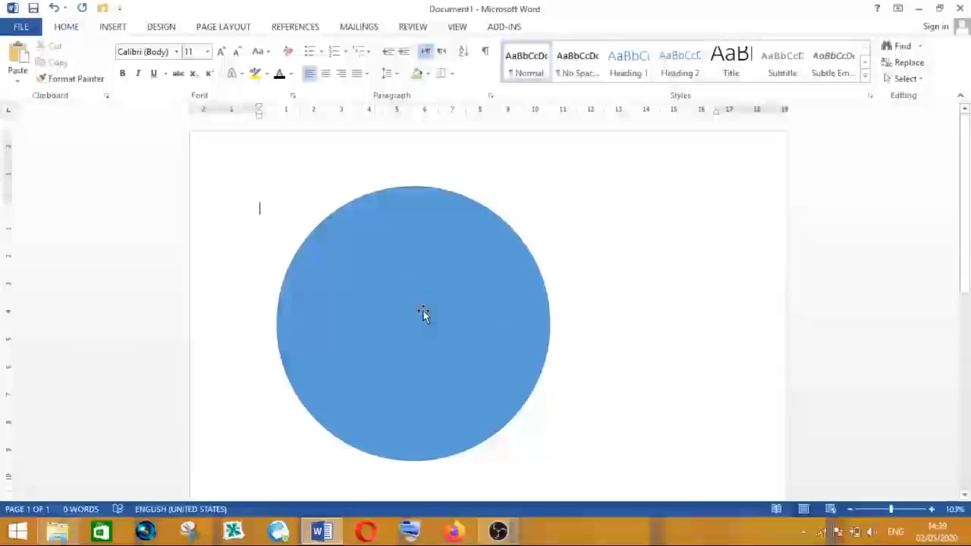
pyautogui.click(387, 276)
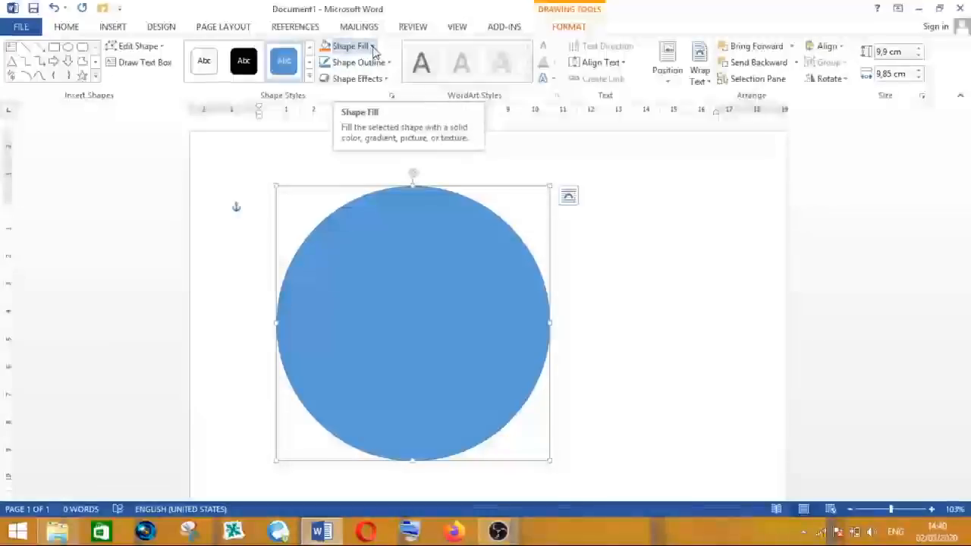
pyautogui.click(372, 46)
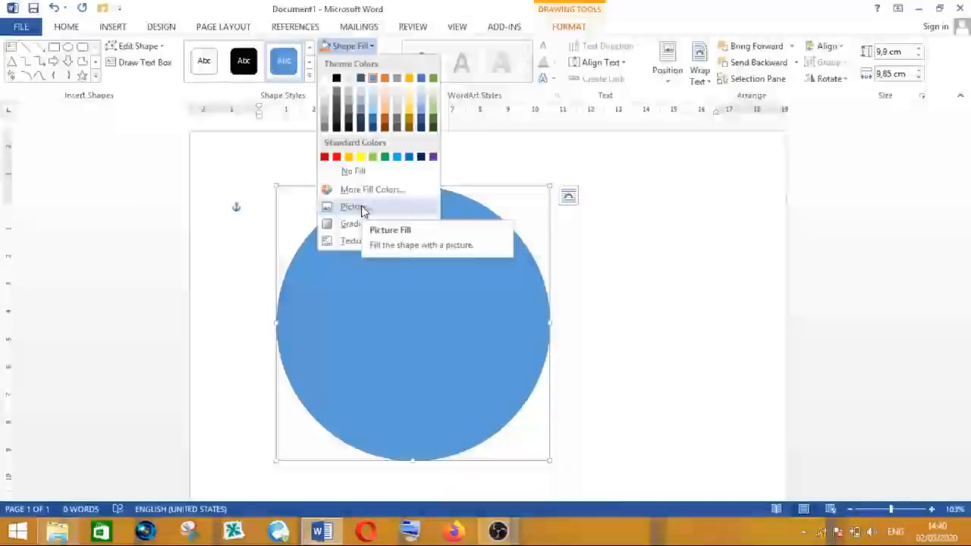
pyautogui.click(363, 211)
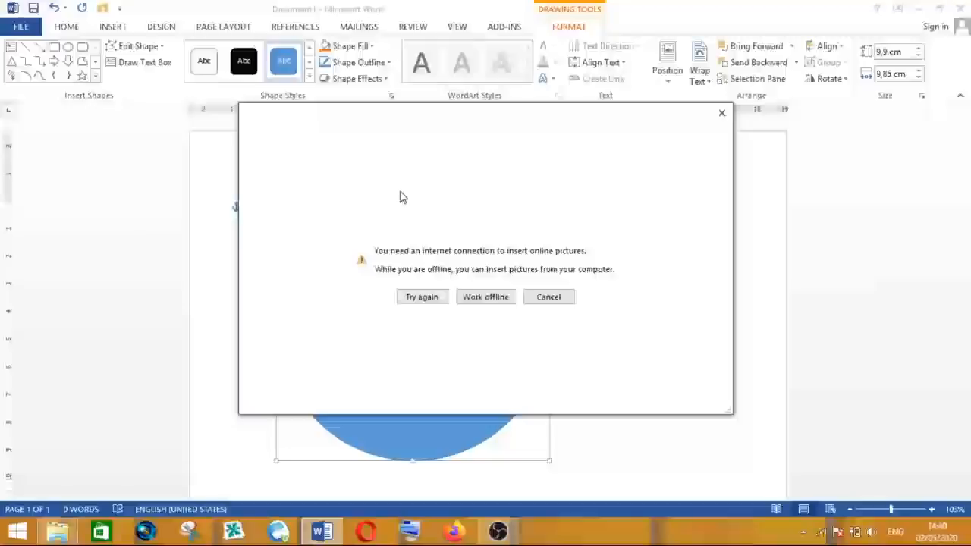
pyautogui.click(489, 299)
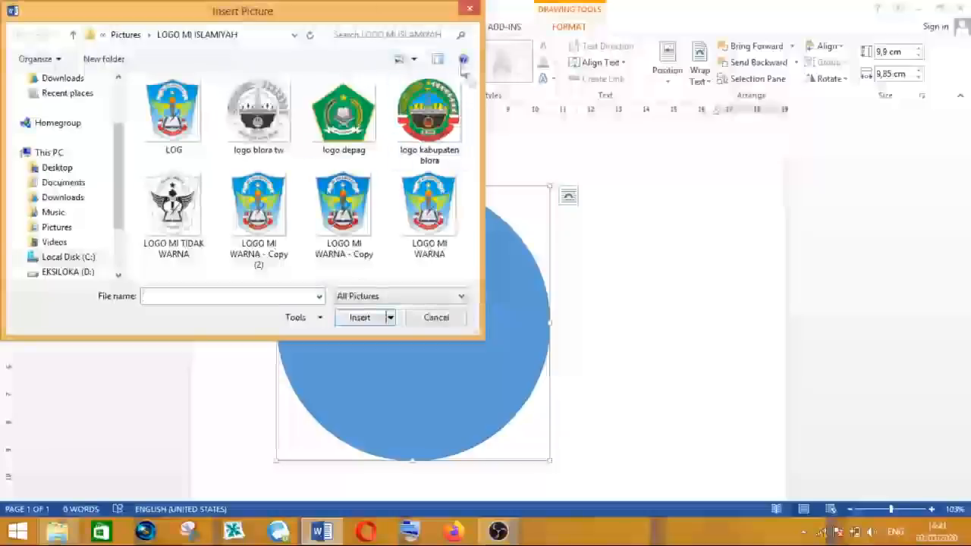
pyautogui.moveTo(330, 16); pyautogui.dragTo(497, 48)
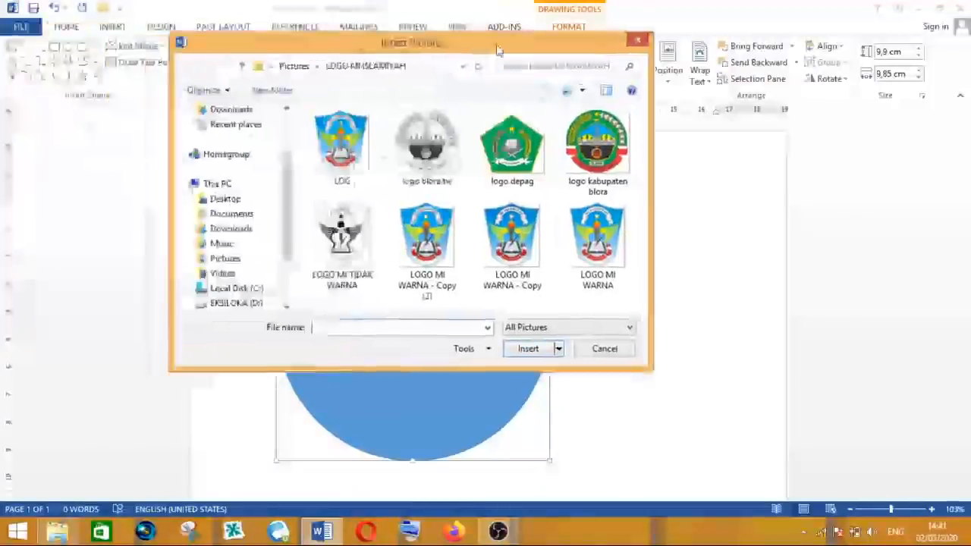
pyautogui.click(516, 159)
pyautogui.click(426, 144)
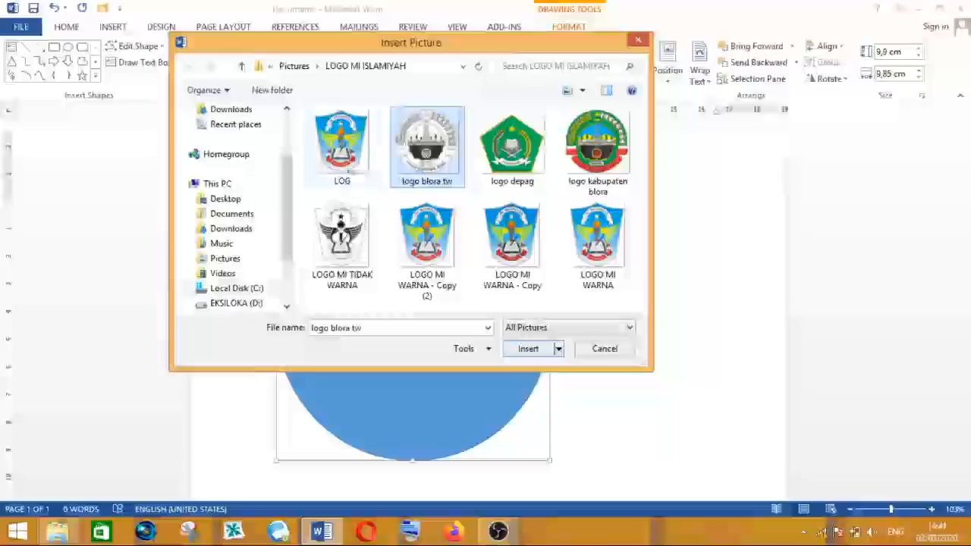
pyautogui.click(342, 144)
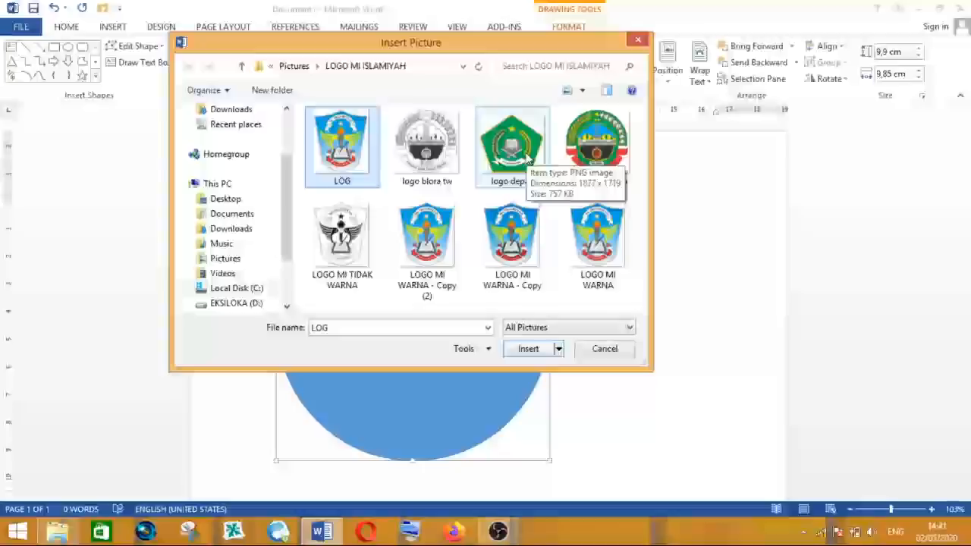
pyautogui.click(598, 159)
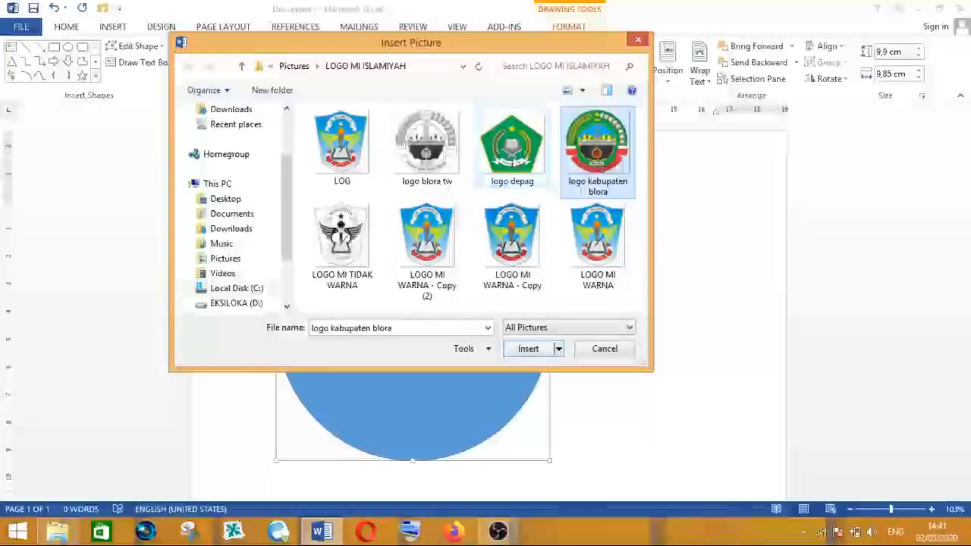
pyautogui.doubleClick(512, 155)
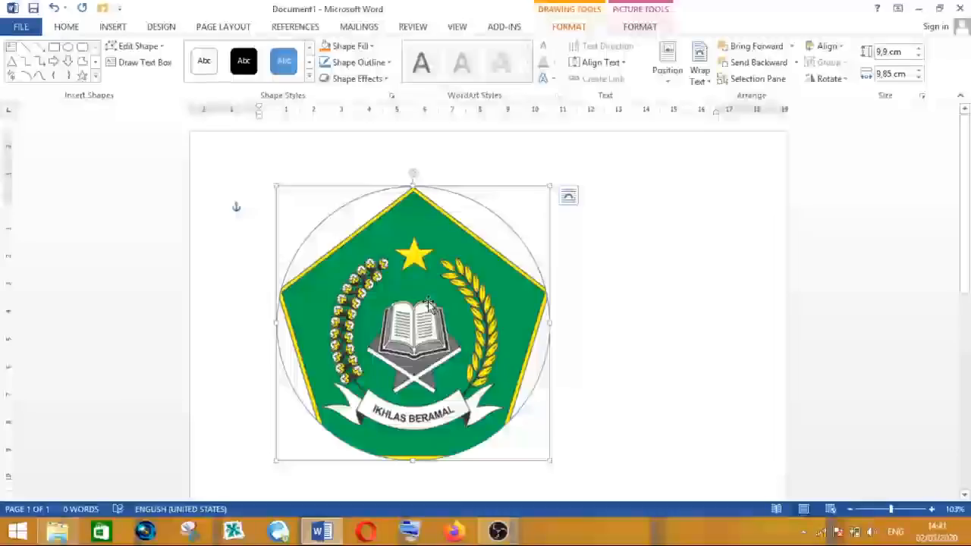
# - Resize the picture-filled circle by its corner to about 7.77 cm by 7.67 cm
pyautogui.scroll(-2, 471, 327)
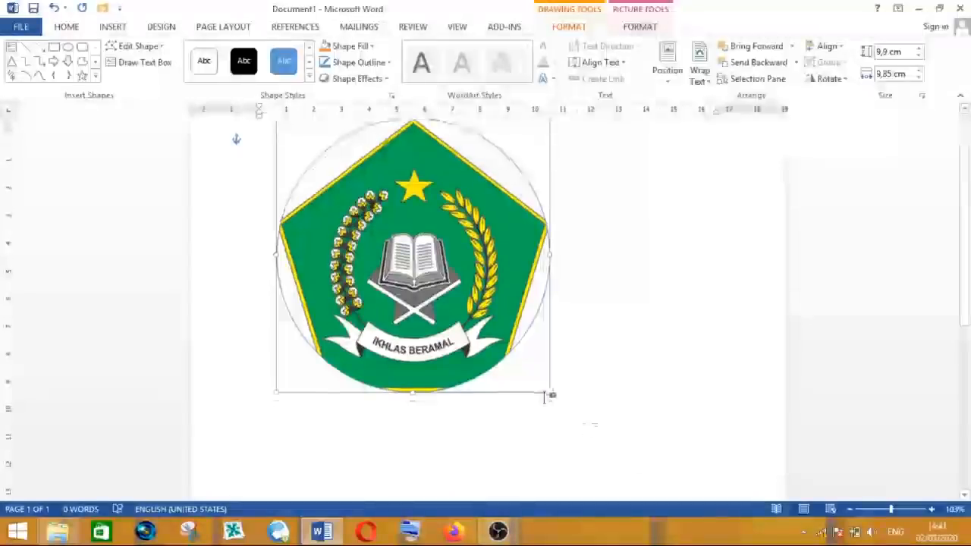
pyautogui.moveTo(550, 393); pyautogui.dragTo(602, 435)
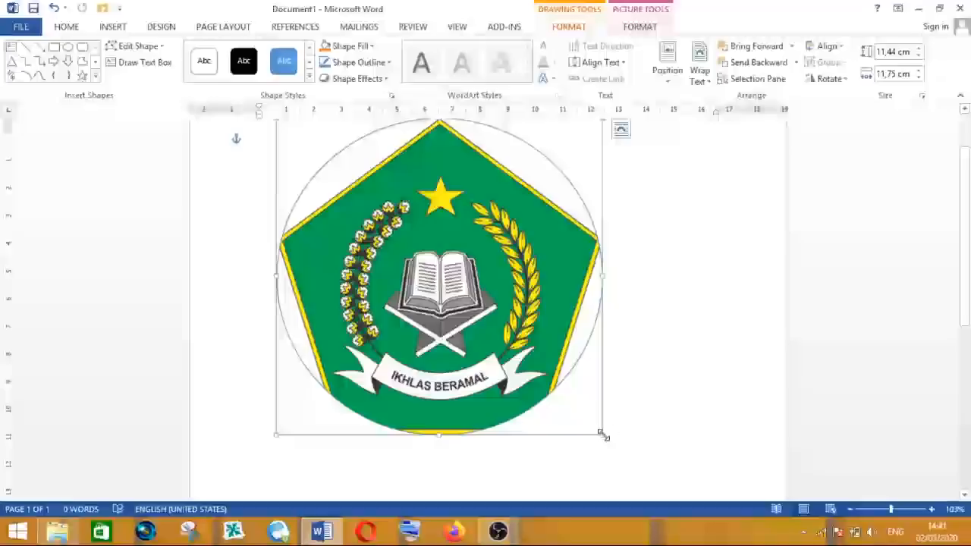
pyautogui.moveTo(603, 435); pyautogui.dragTo(489, 332)
pyautogui.scroll(2, 941, 217)
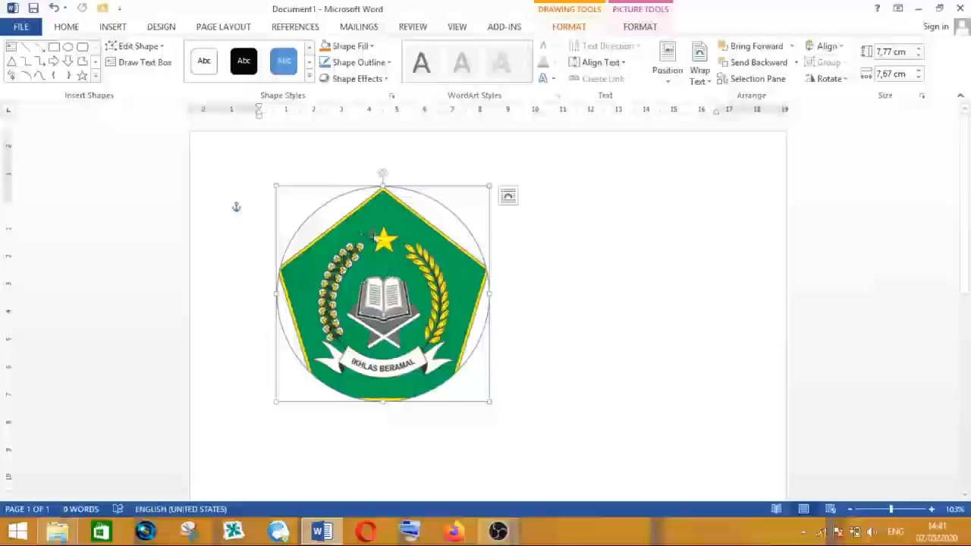
# - Replace the circle's fill with a couple photo from the Pictures folder, working offline
pyautogui.click(373, 47)
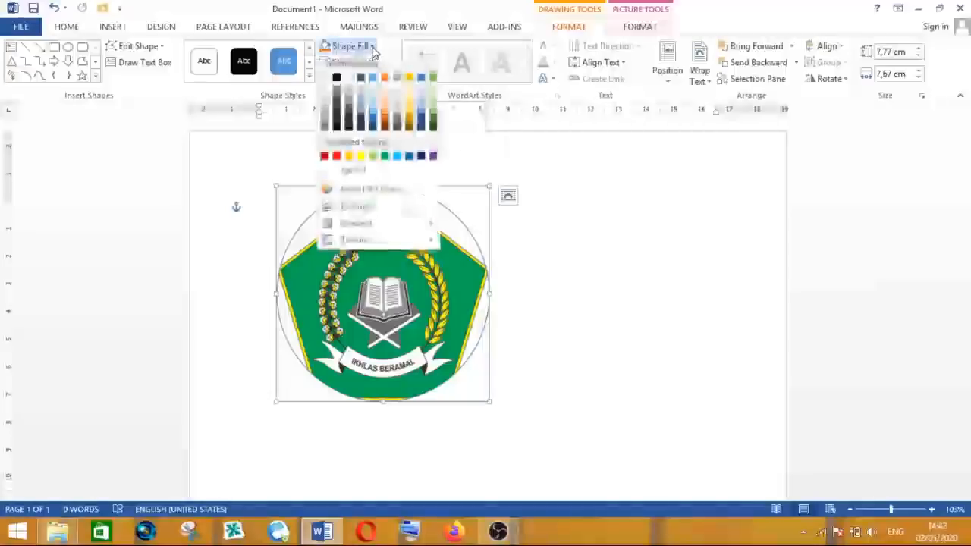
pyautogui.click(357, 209)
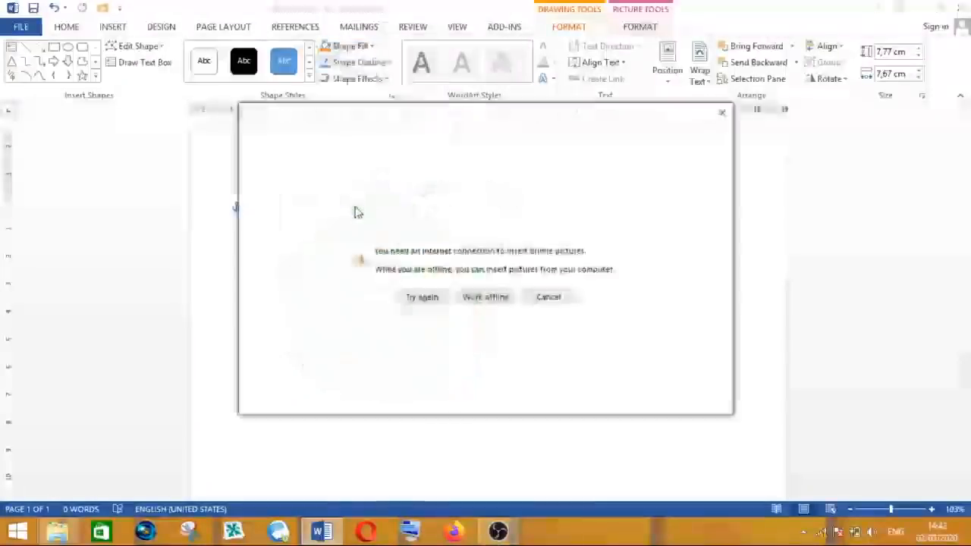
pyautogui.click(486, 298)
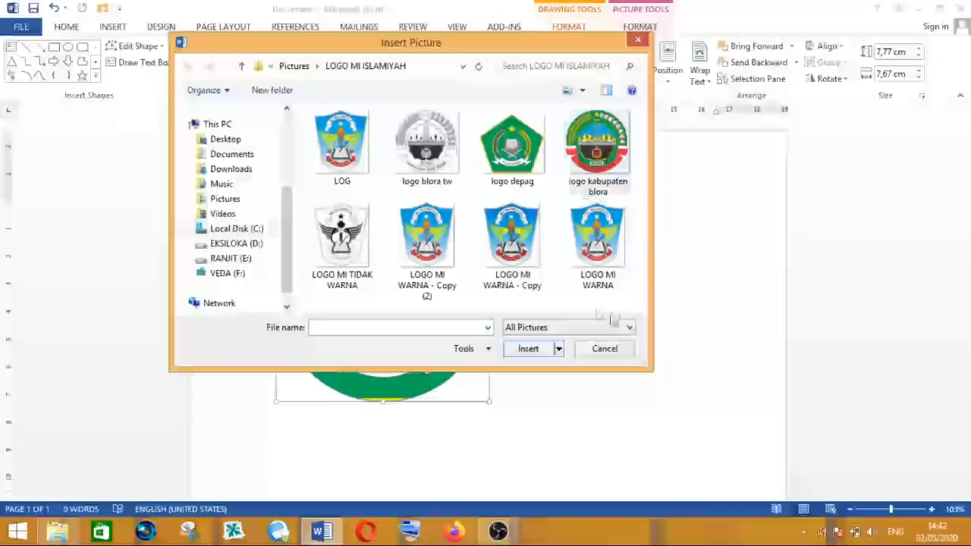
pyautogui.click(238, 203)
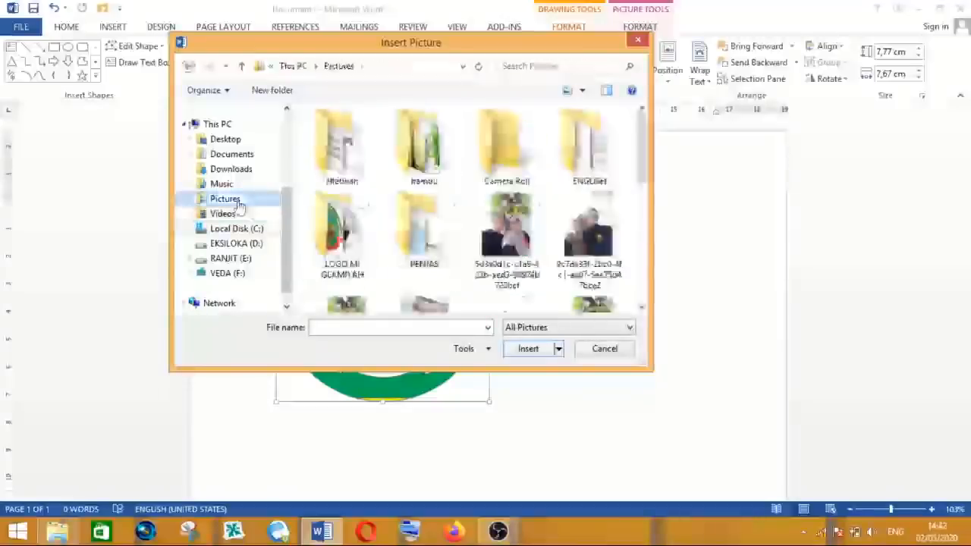
pyautogui.click(589, 228)
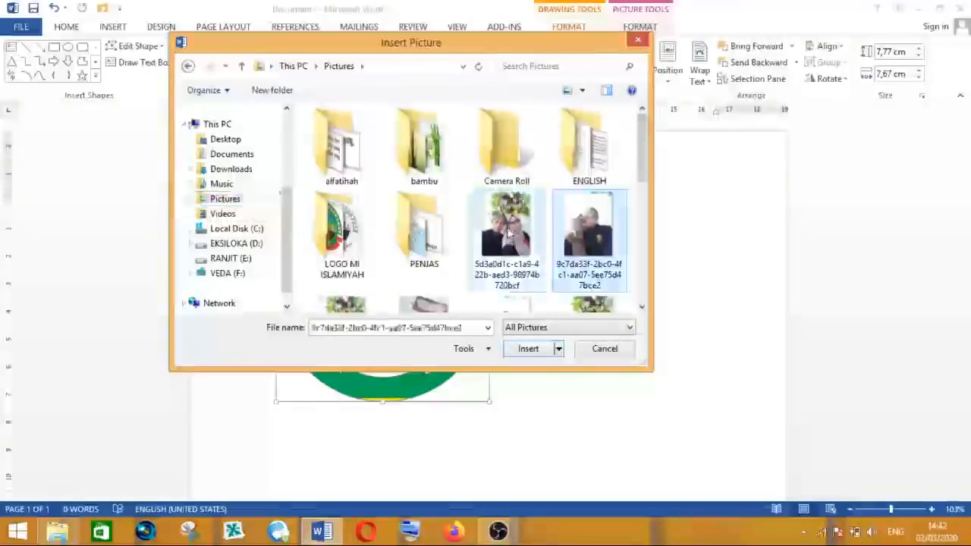
pyautogui.scroll(-2, 543, 243)
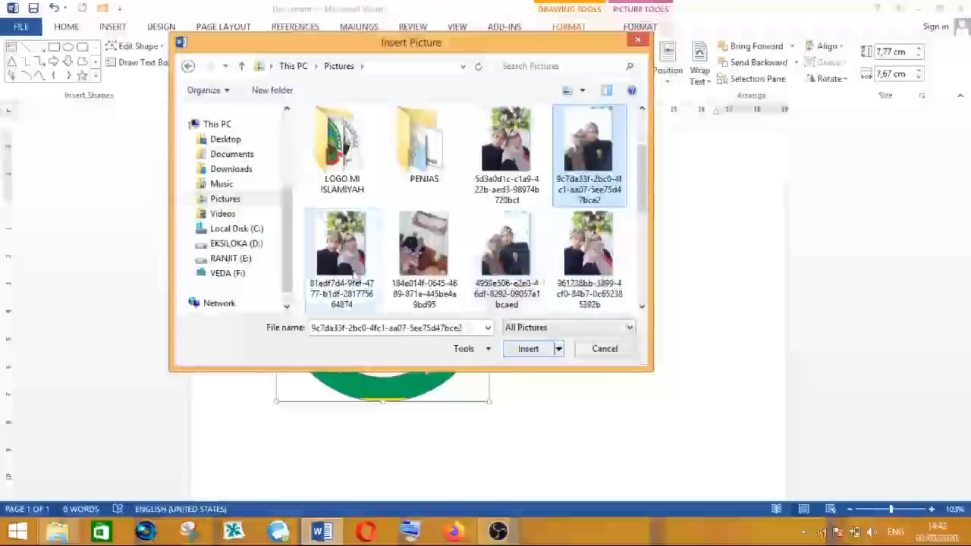
pyautogui.doubleClick(339, 258)
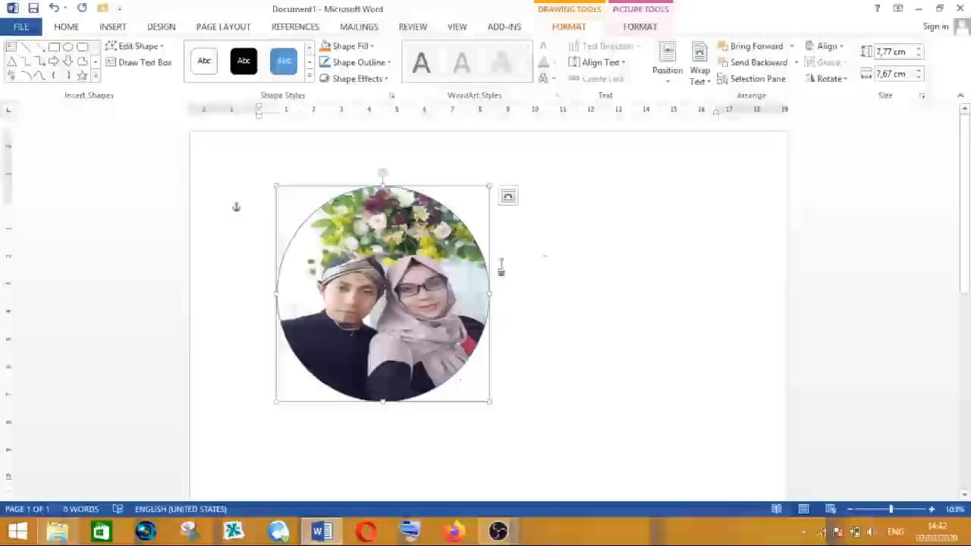
# - Enlarge the photo circle by its corner to about 8.49 cm by 8.57 cm
pyautogui.click(548, 252)
pyautogui.click(434, 270)
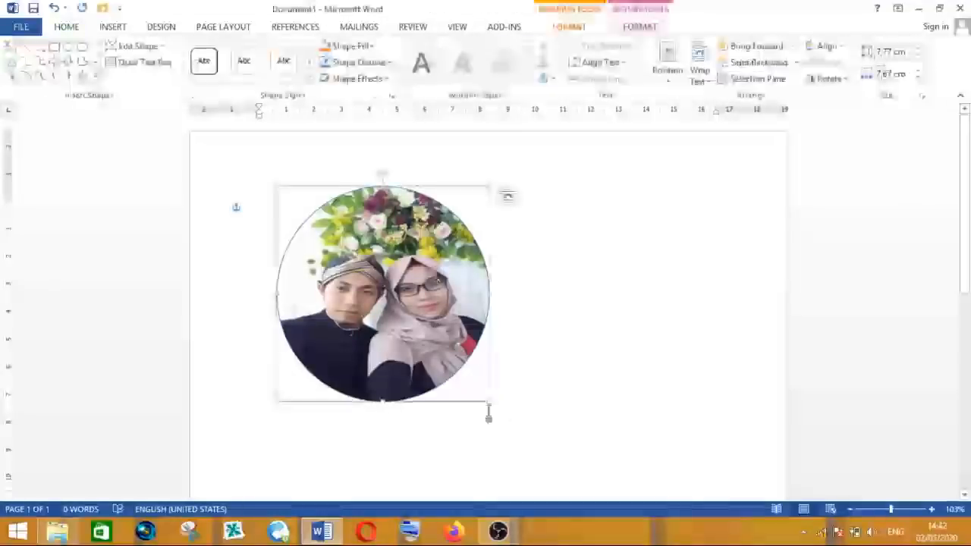
pyautogui.moveTo(490, 400); pyautogui.dragTo(515, 422)
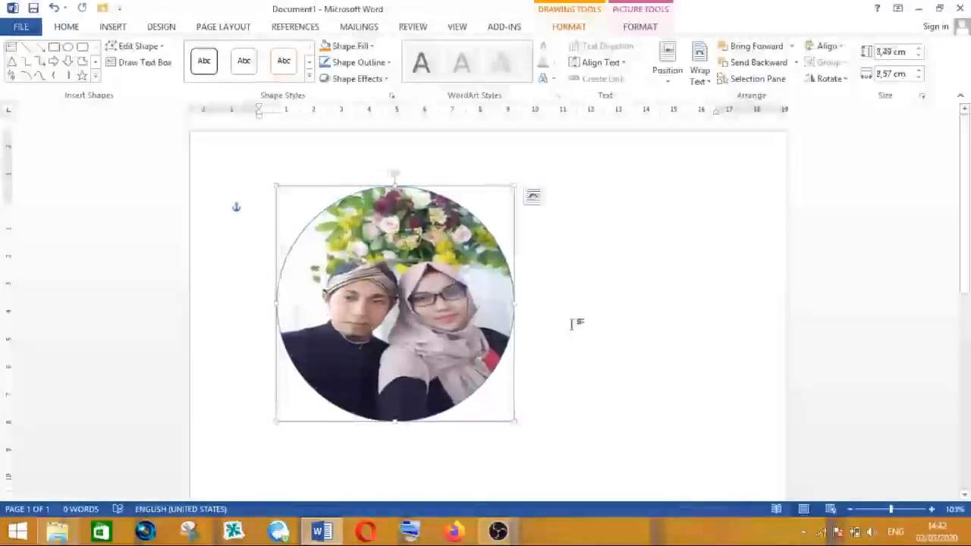
# - Move the photo circle further right on the page and deselect it
pyautogui.click(260, 206)
pyautogui.click(422, 300)
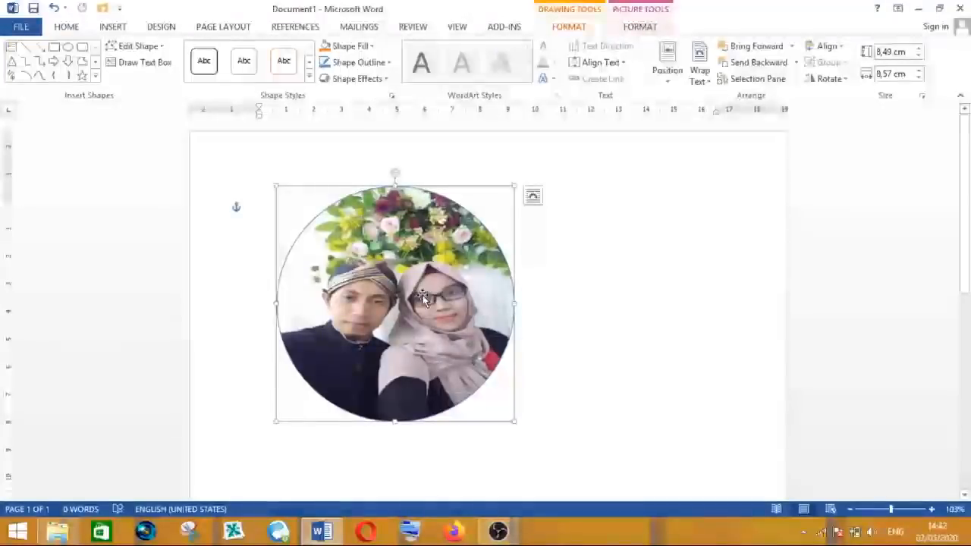
pyautogui.moveTo(423, 262); pyautogui.dragTo(489, 254)
pyautogui.click(645, 289)
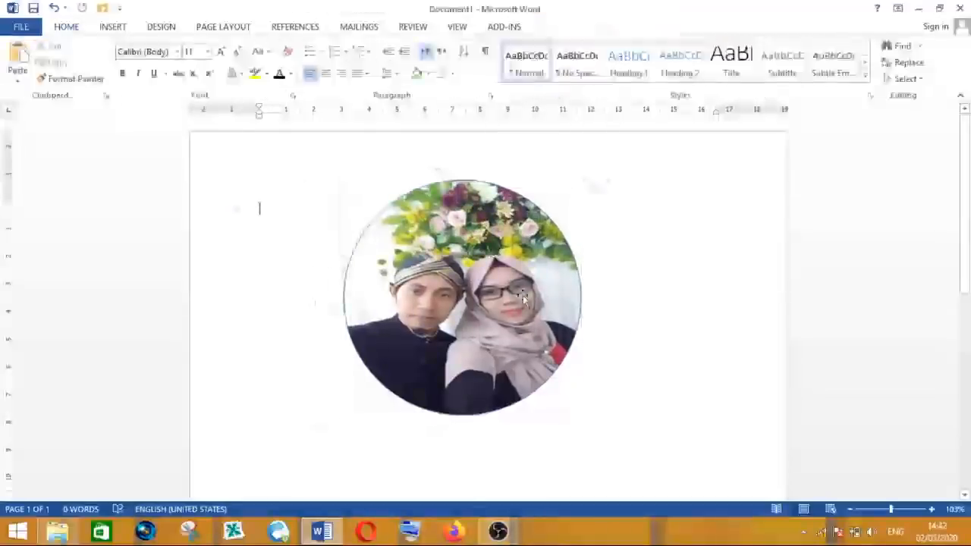
# - Move the photo circle against the left margin and resize it larger by its corner
pyautogui.moveTo(474, 299); pyautogui.dragTo(392, 301)
pyautogui.moveTo(498, 416); pyautogui.dragTo(405, 343)
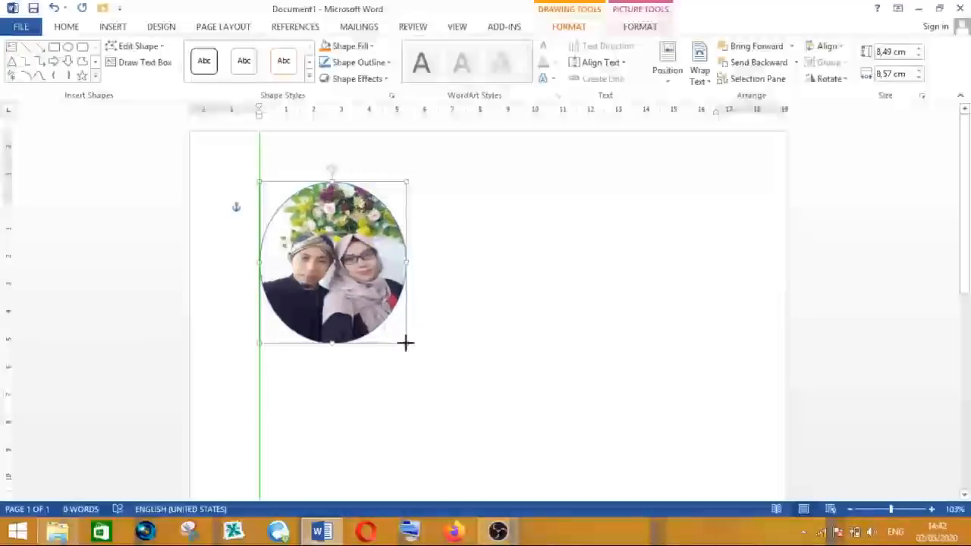
pyautogui.moveTo(405, 343); pyautogui.dragTo(539, 442)
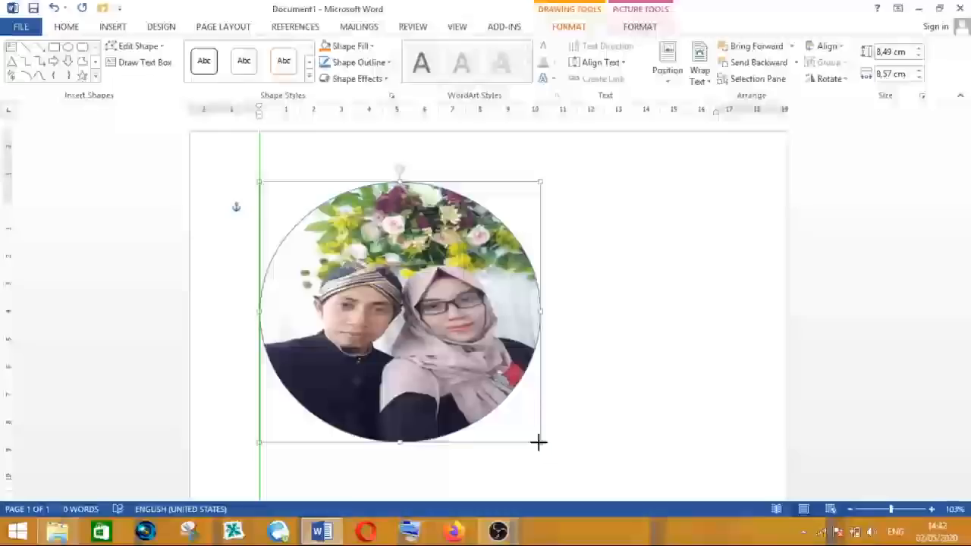
pyautogui.click(608, 284)
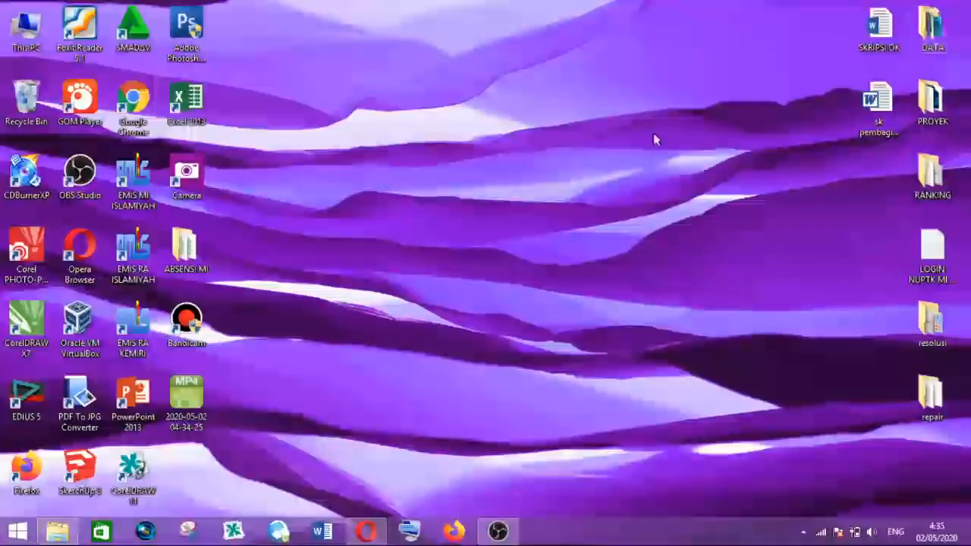
# - Open the document sk pembagian tugas 18 10 from the desktop and scroll through its pages
pyautogui.doubleClick(878, 106)
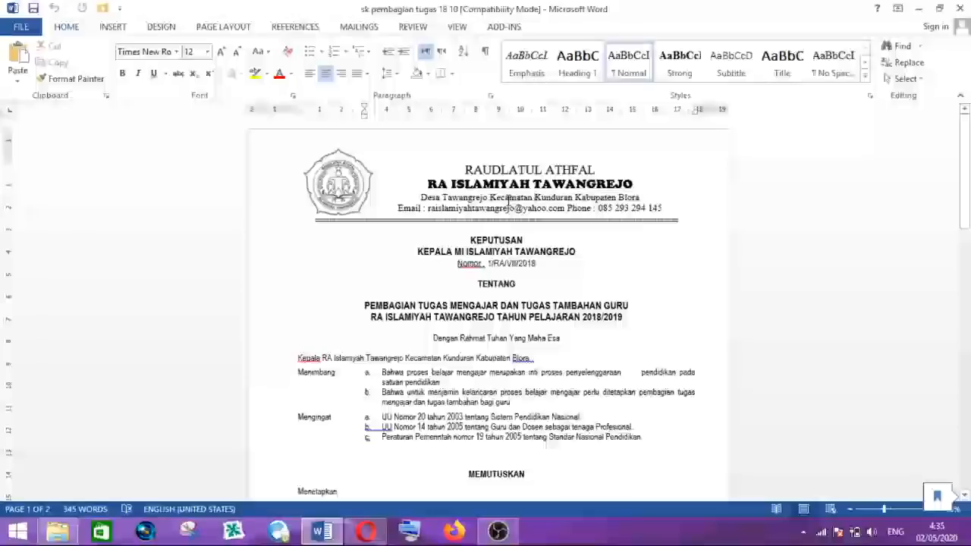
pyautogui.scroll(-5, 524, 217)
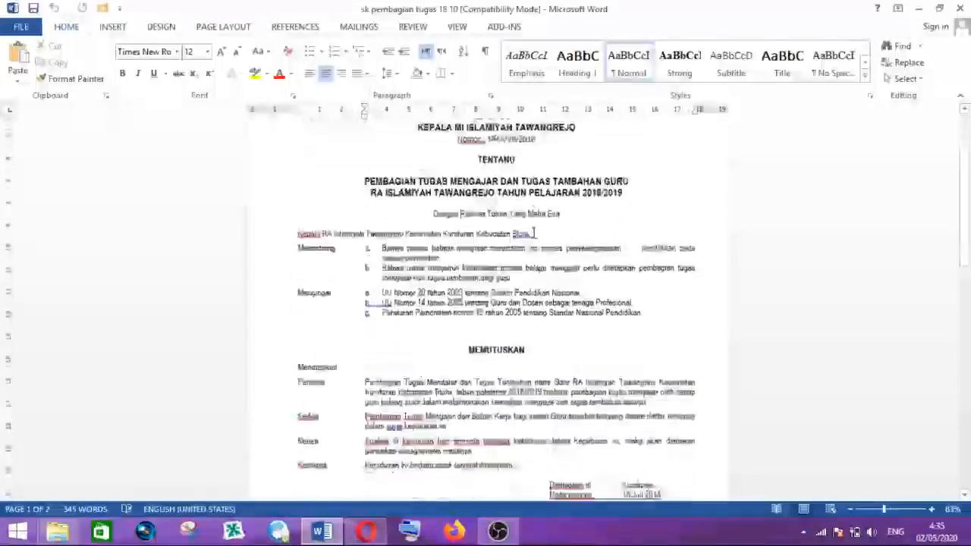
pyautogui.scroll(-7, 535, 230)
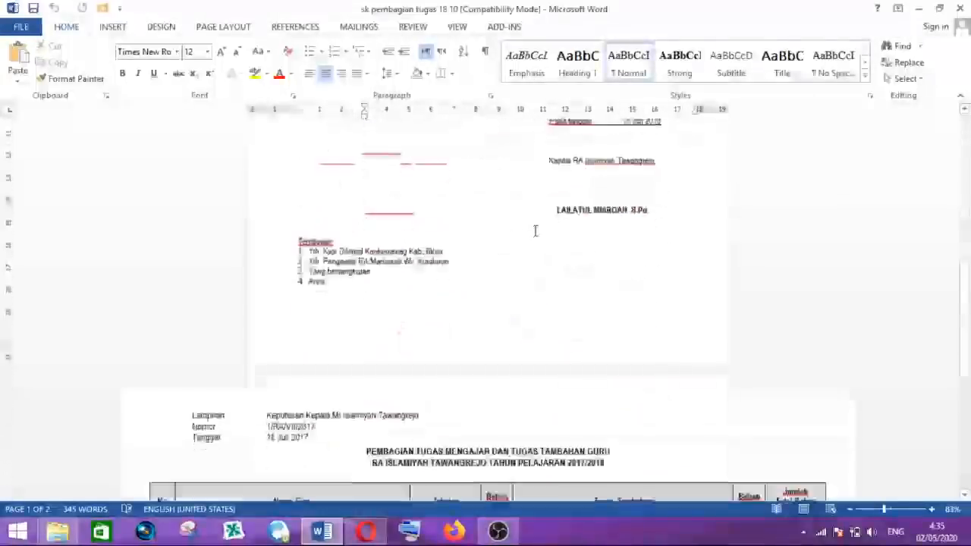
pyautogui.scroll(3, 535, 229)
pyautogui.scroll(-9, 535, 230)
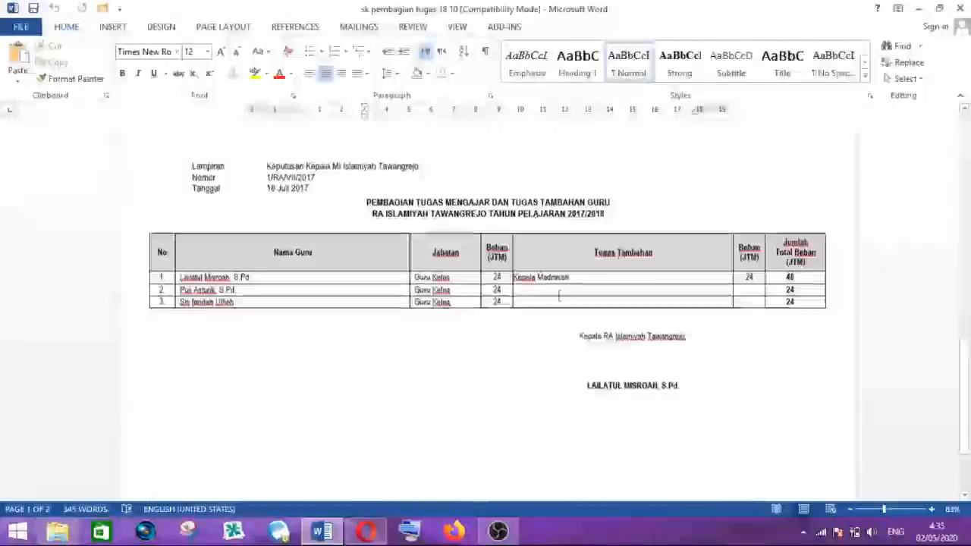
pyautogui.click(504, 343)
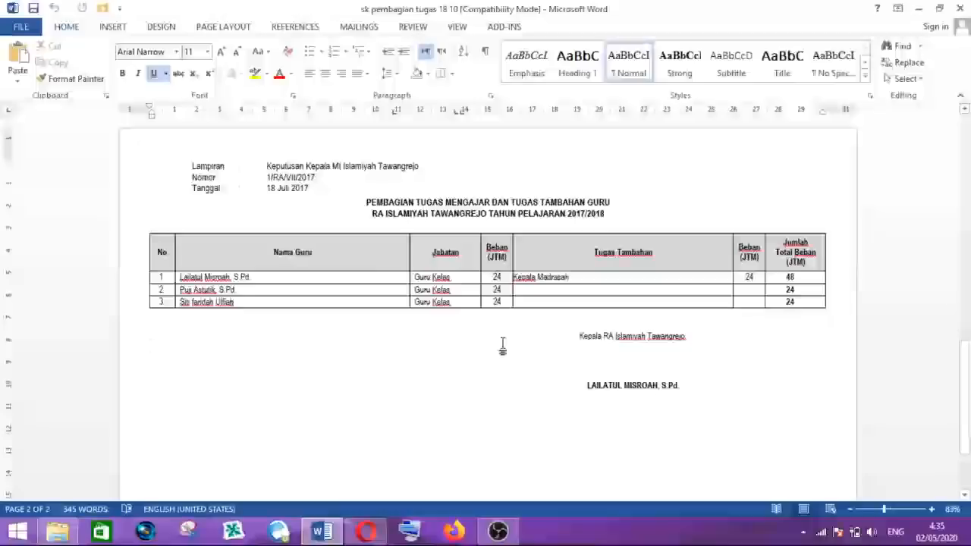
pyautogui.scroll(6, 502, 346)
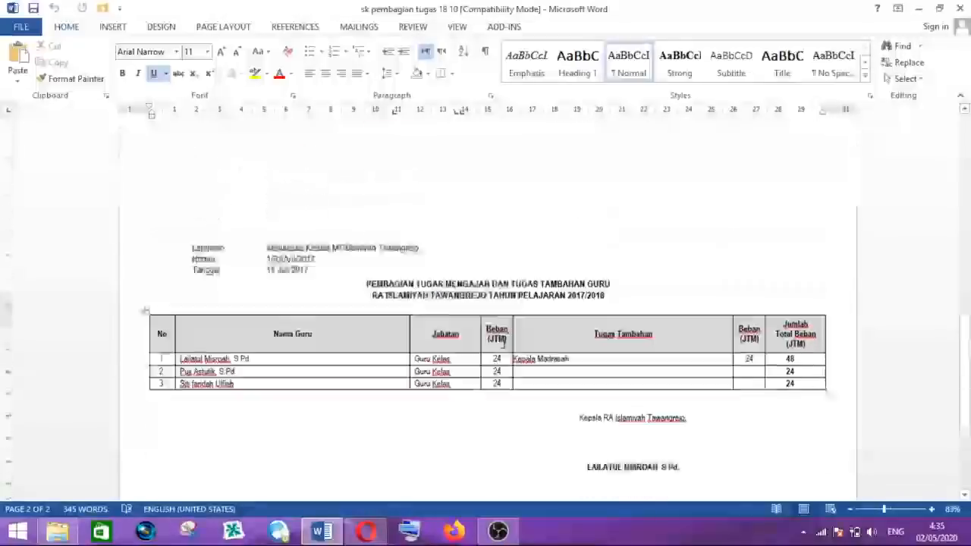
pyautogui.scroll(10, 503, 345)
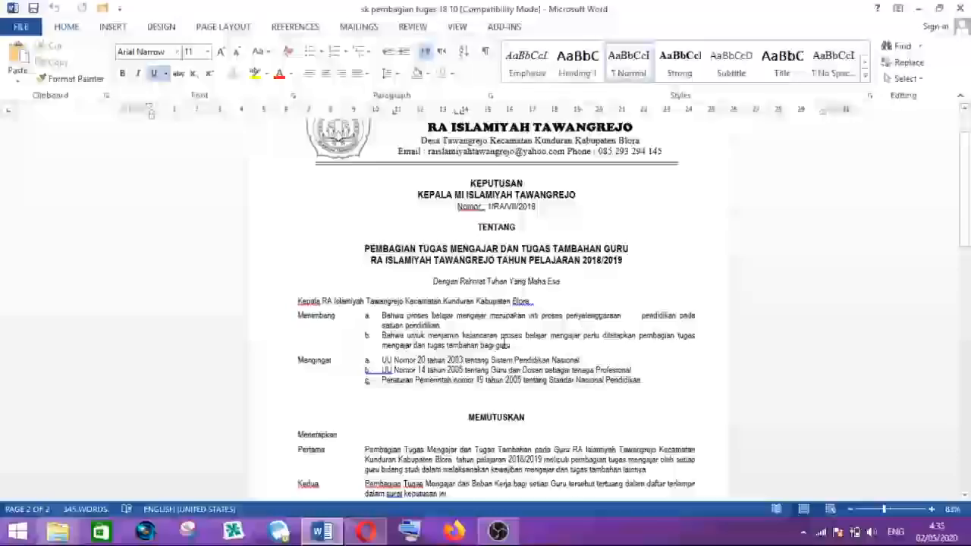
# - Close the sk pembagian tugas 18 10 document and return to the desktop
pyautogui.scroll(2, 505, 343)
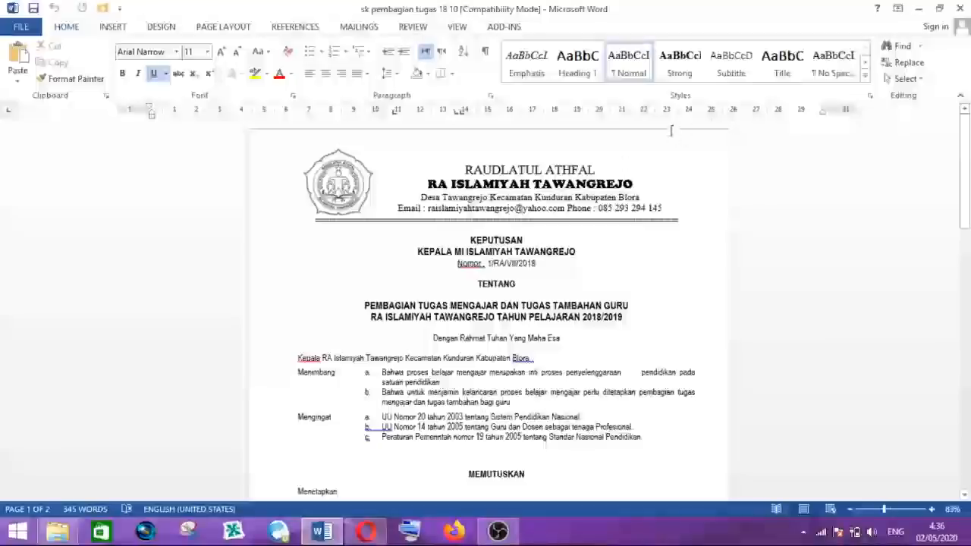
pyautogui.click(962, 9)
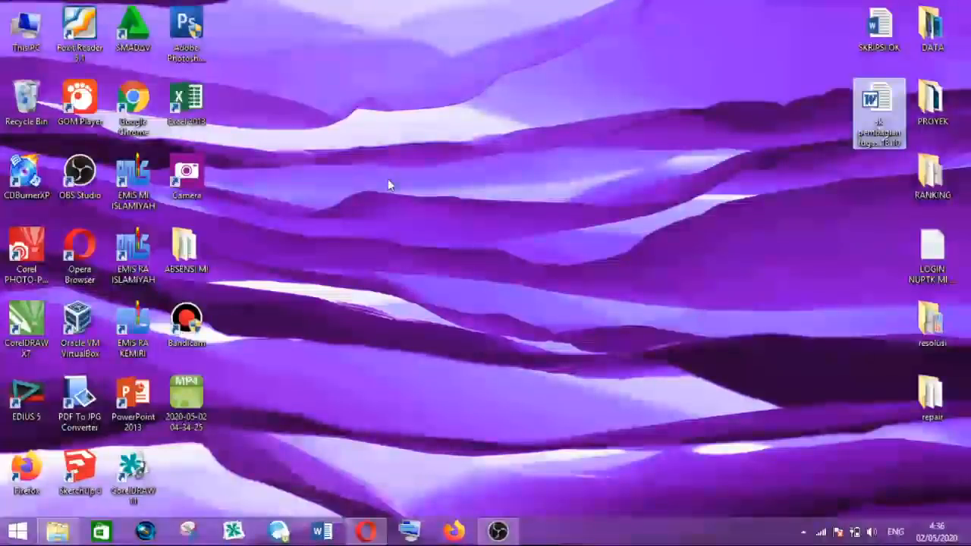
pyautogui.rightClick(388, 178)
pyautogui.click(444, 220)
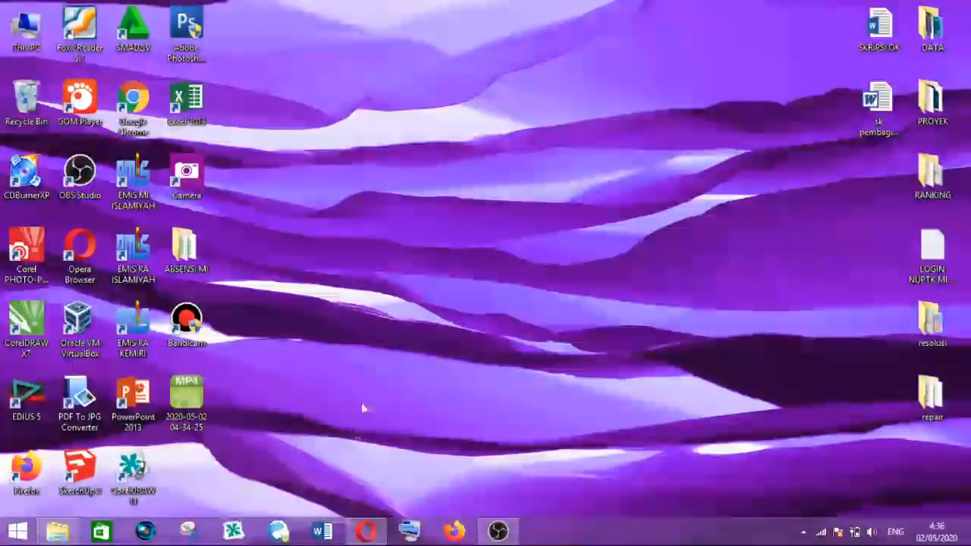
# - Start Word and create a new blank document
pyautogui.click(322, 531)
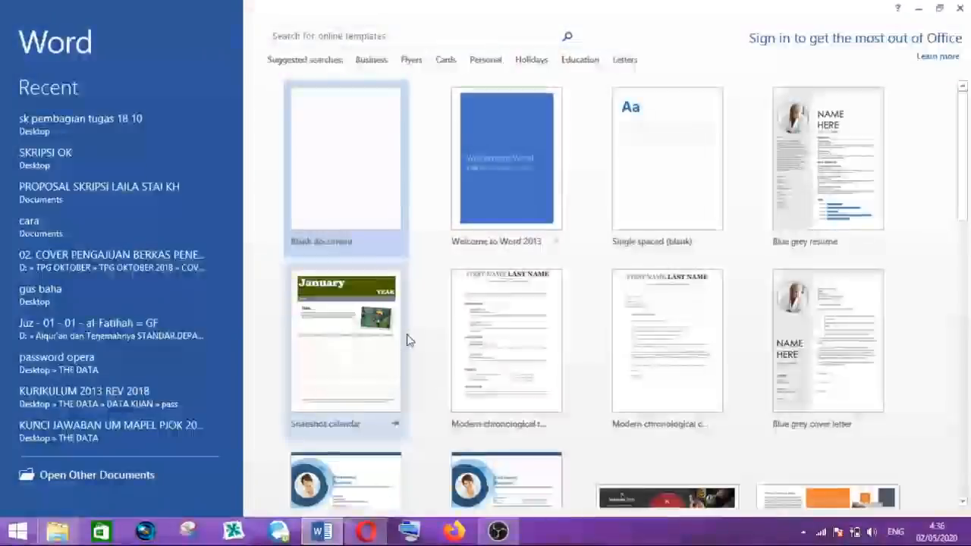
pyautogui.click(359, 194)
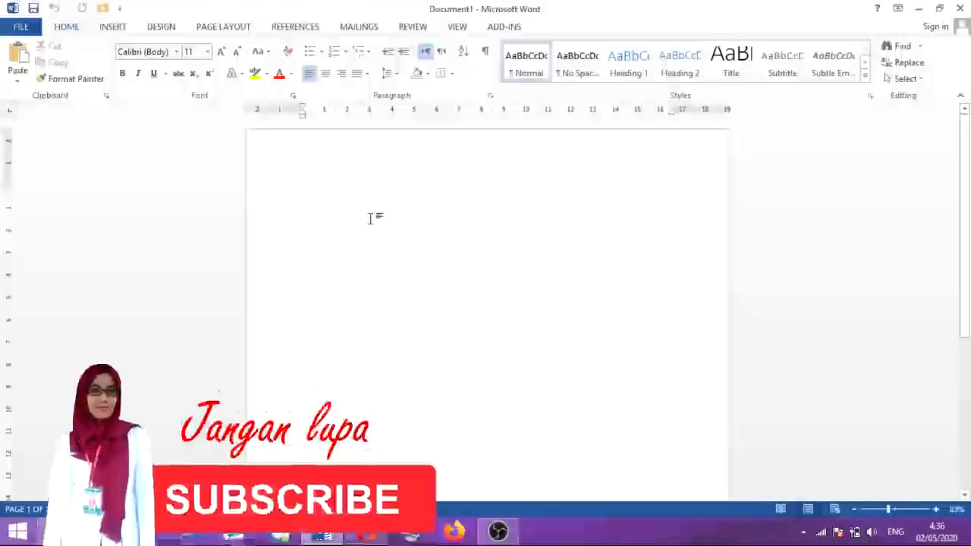
pyautogui.scroll(-2, 370, 218)
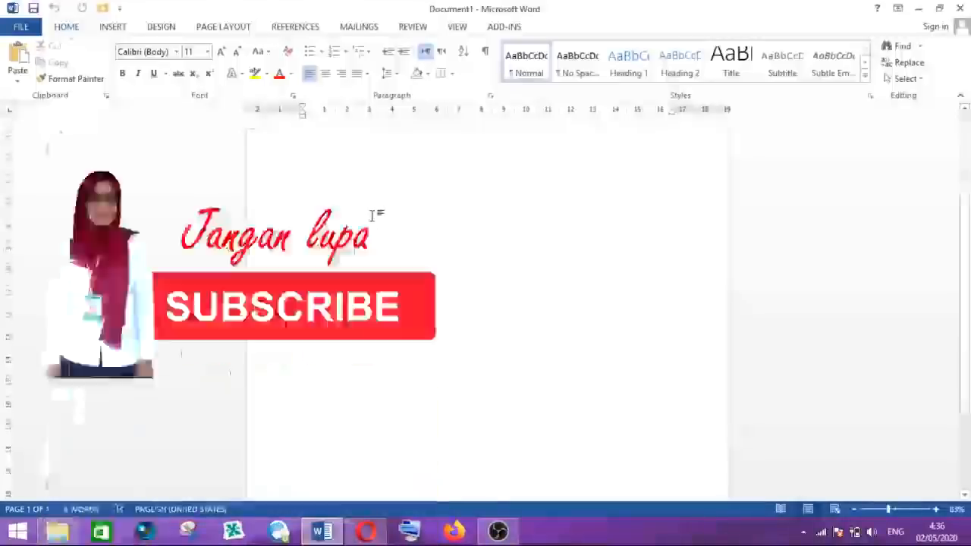
pyautogui.scroll(2, 373, 212)
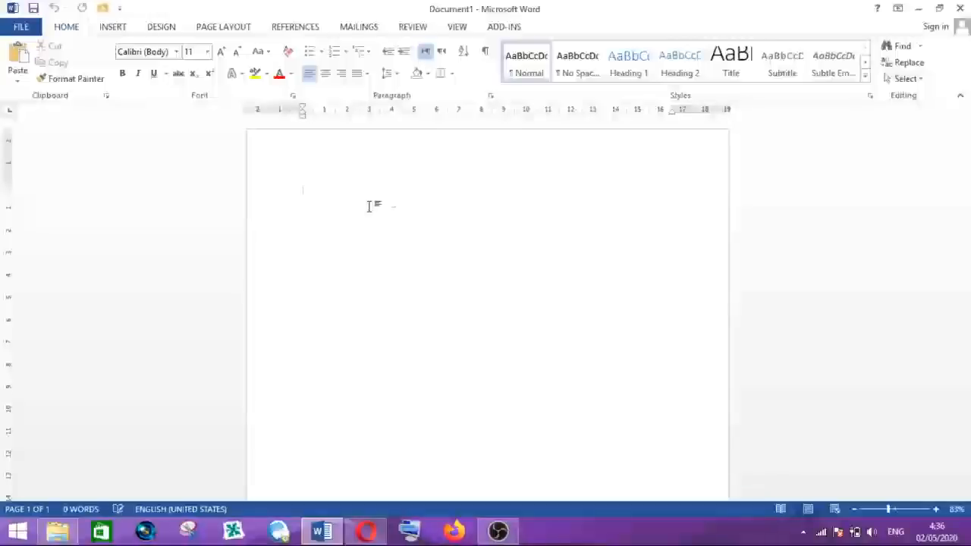
pyautogui.scroll(-5, 387, 207)
pyautogui.scroll(5, 386, 202)
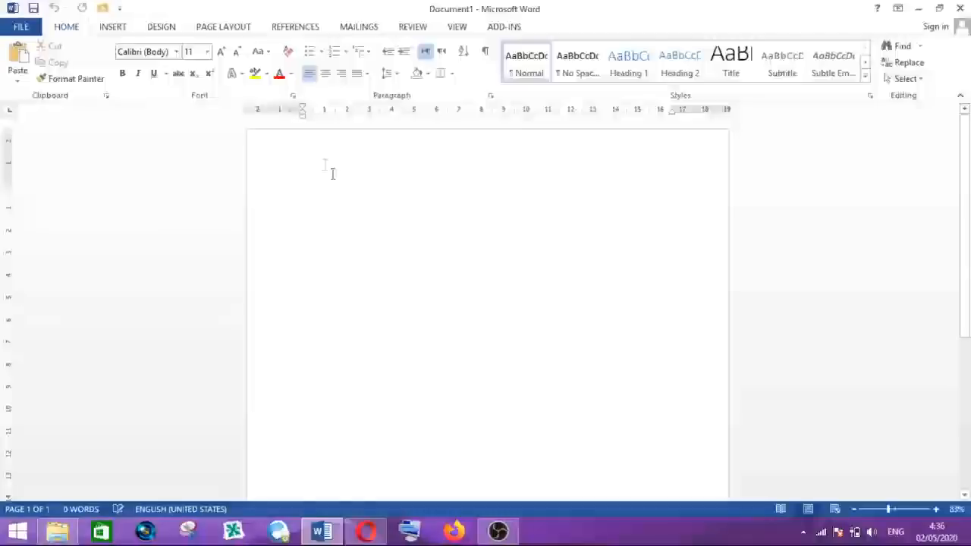
# - Insert a Next Page section break at the start of the blank document
pyautogui.click(224, 27)
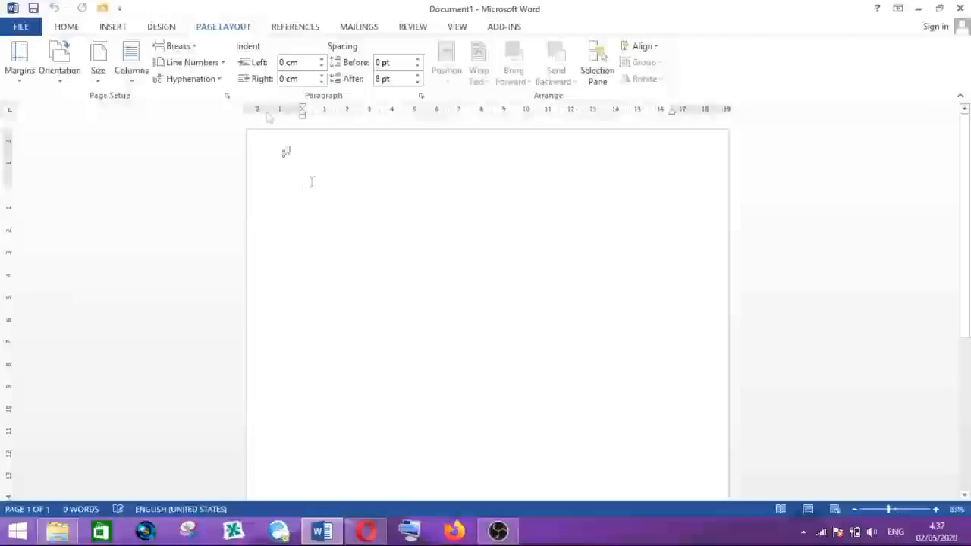
pyautogui.click(179, 47)
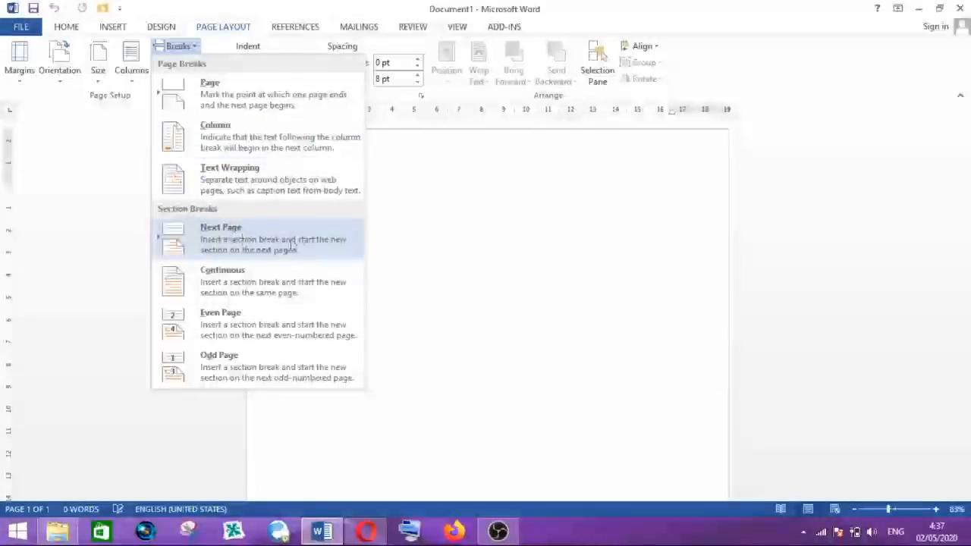
pyautogui.click(233, 238)
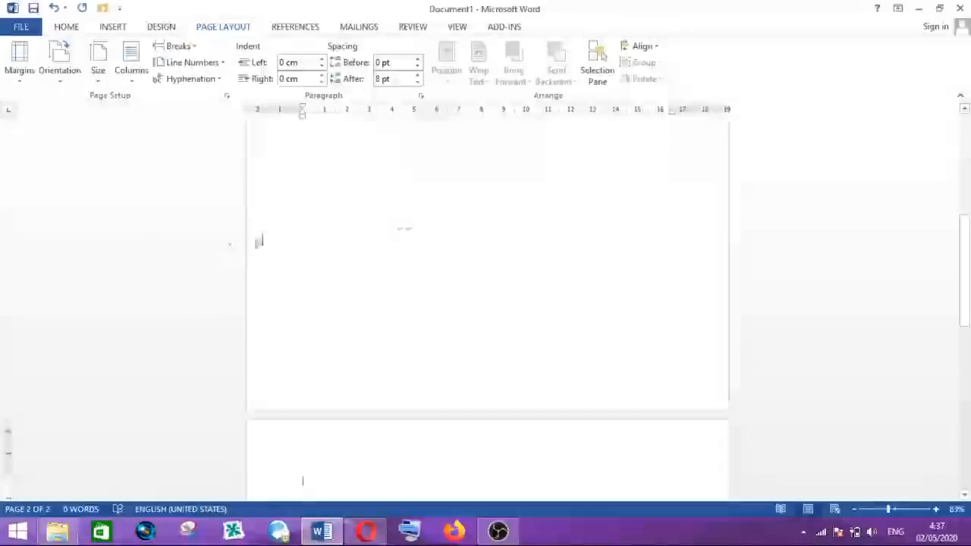
# - Scroll through both pages to examine the new section break
pyautogui.scroll(8, 416, 207)
pyautogui.scroll(2, 417, 206)
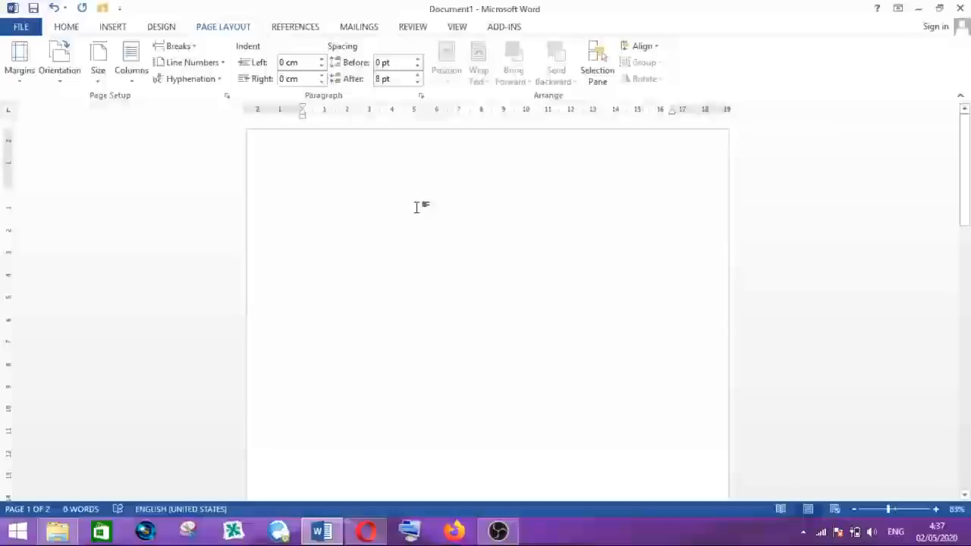
pyautogui.scroll(-5, 416, 206)
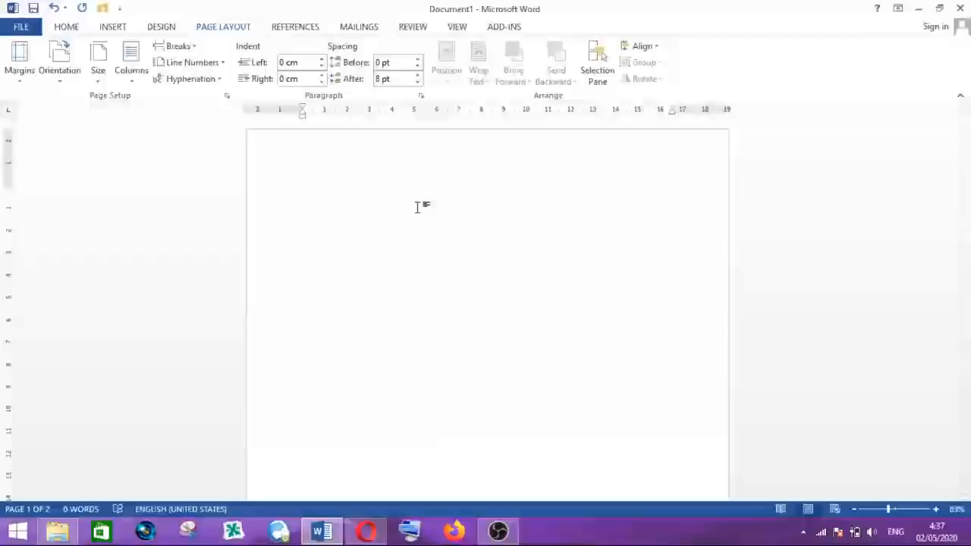
pyautogui.scroll(-2, 417, 208)
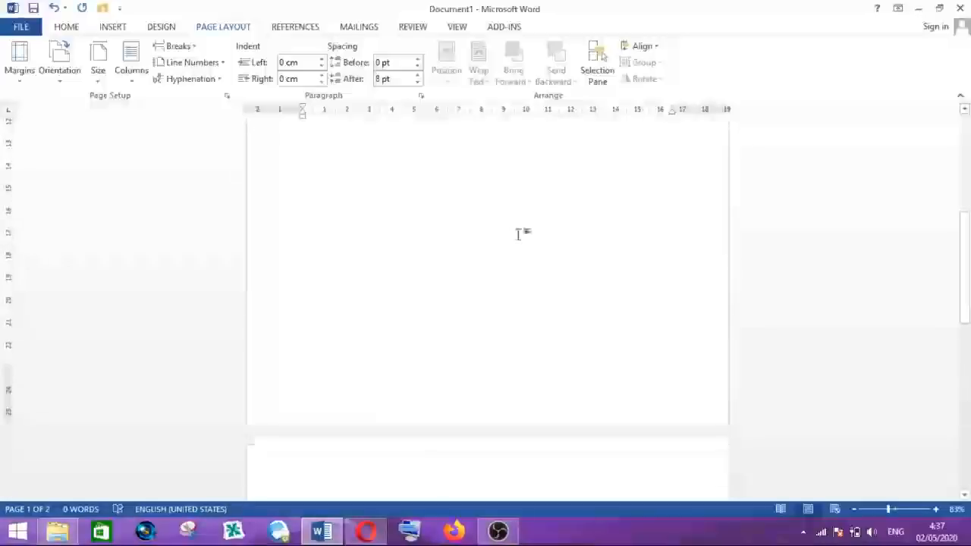
pyautogui.moveTo(965, 275); pyautogui.dragTo(965, 274)
pyautogui.moveTo(966, 213); pyautogui.dragTo(967, 149)
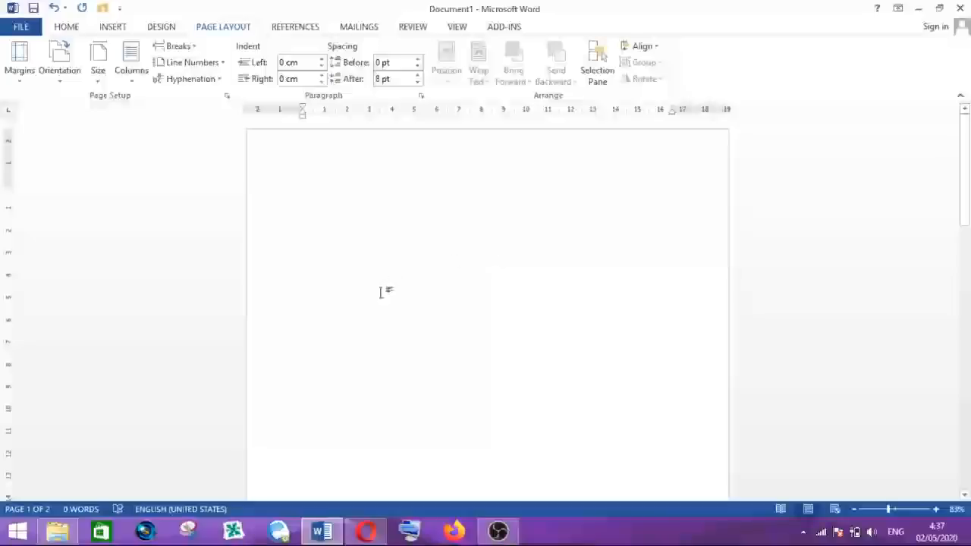
pyautogui.scroll(-10, 440, 278)
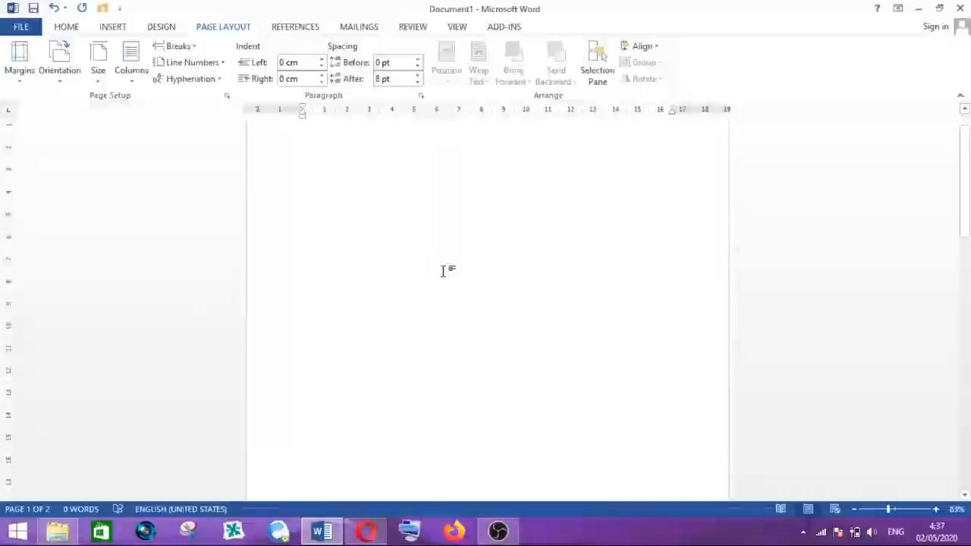
pyautogui.scroll(-2, 445, 272)
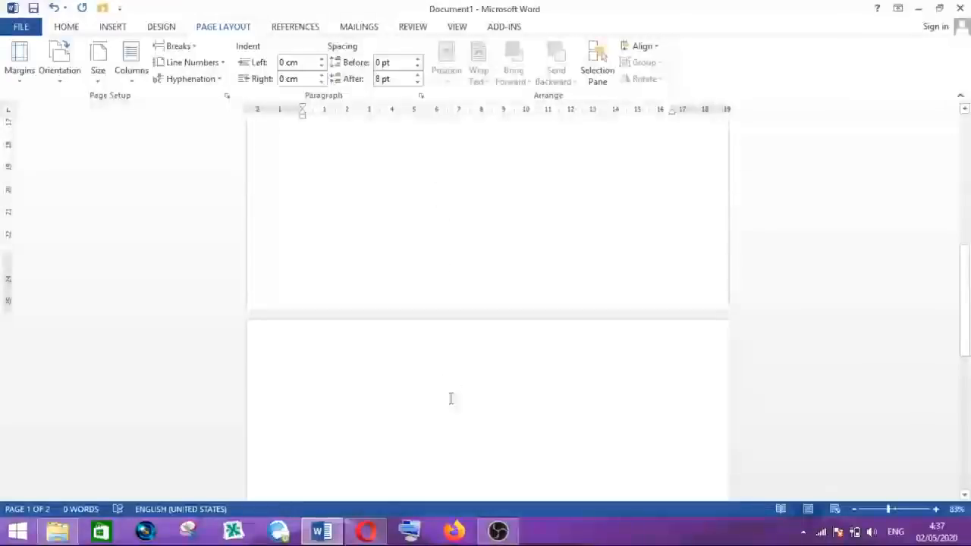
pyautogui.scroll(-2, 401, 249)
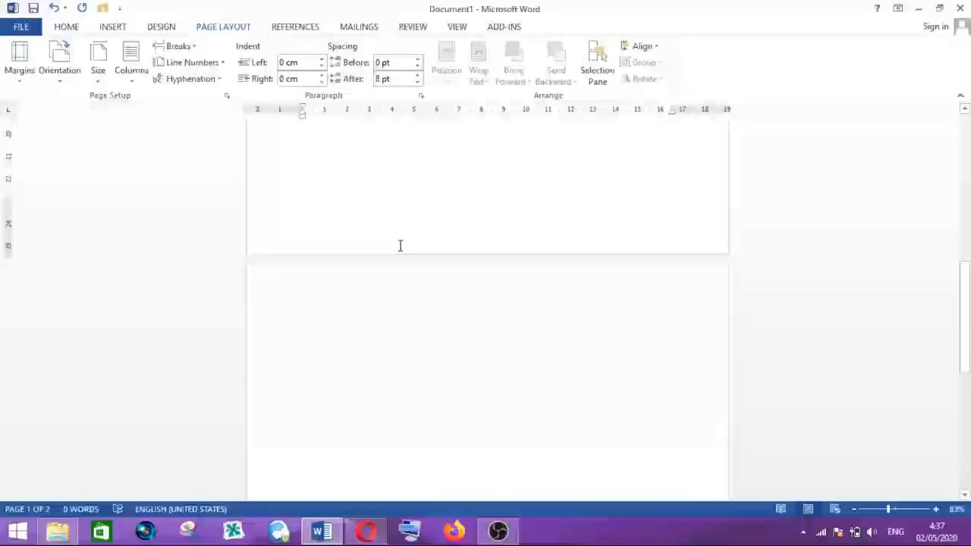
pyautogui.scroll(-3, 400, 246)
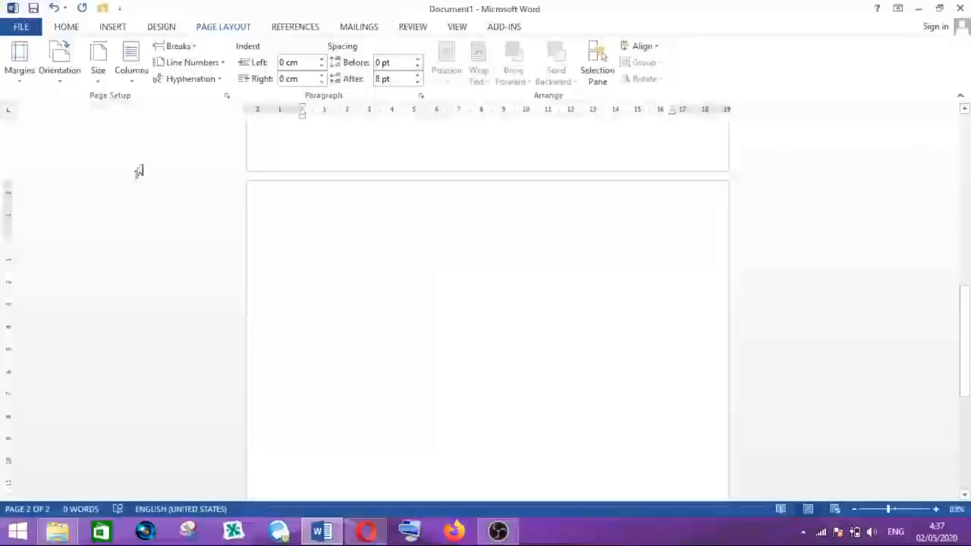
# - Set the second page's section orientation to Landscape
pyautogui.click(57, 81)
pyautogui.click(59, 82)
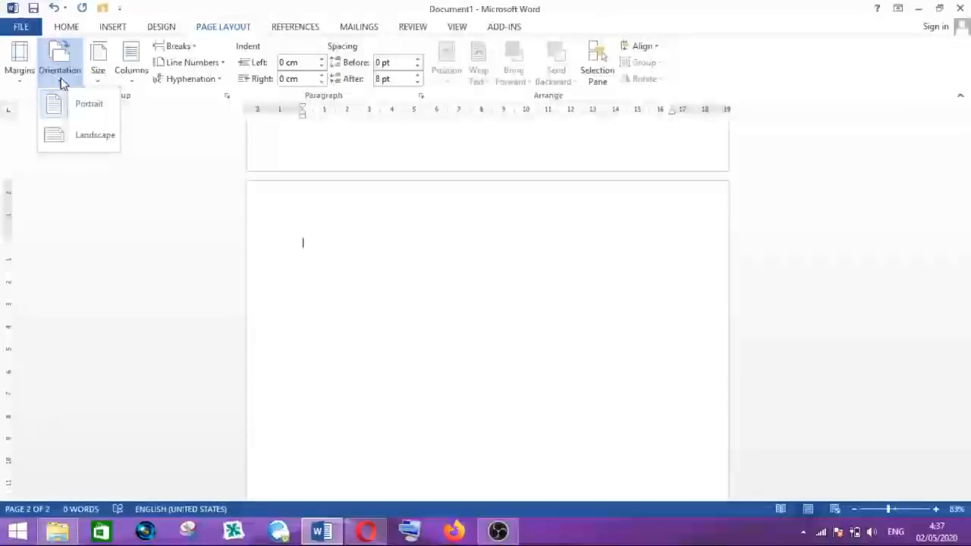
pyautogui.click(94, 143)
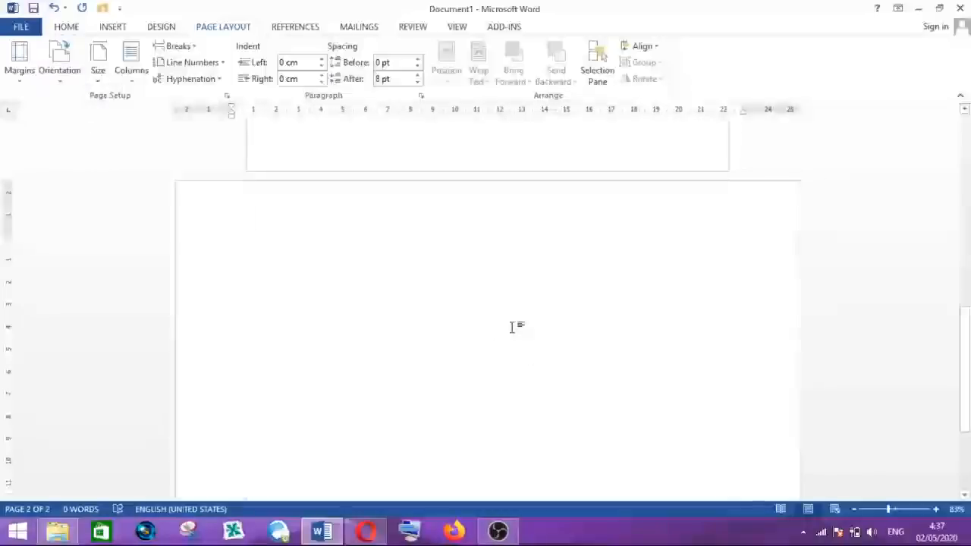
# - Scroll between the portrait first page and the landscape second page to compare them
pyautogui.scroll(2, 501, 310)
pyautogui.scroll(-5, 500, 303)
pyautogui.scroll(5, 467, 304)
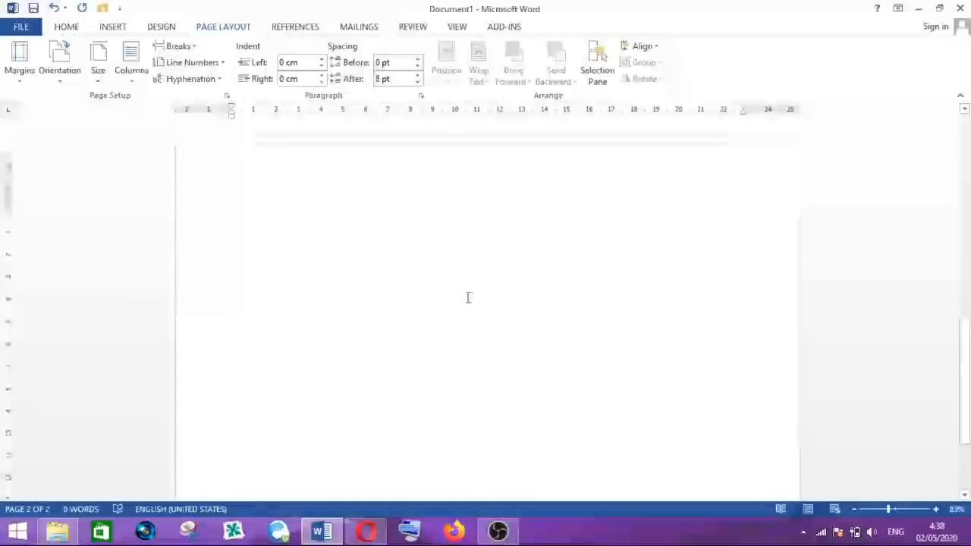
pyautogui.scroll(3, 446, 251)
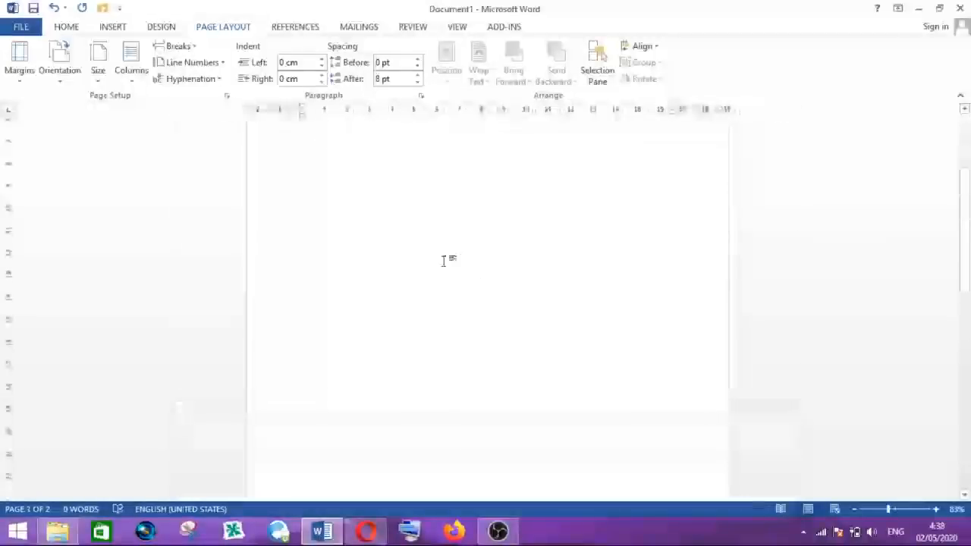
pyautogui.scroll(-3, 447, 263)
pyautogui.scroll(-3, 334, 271)
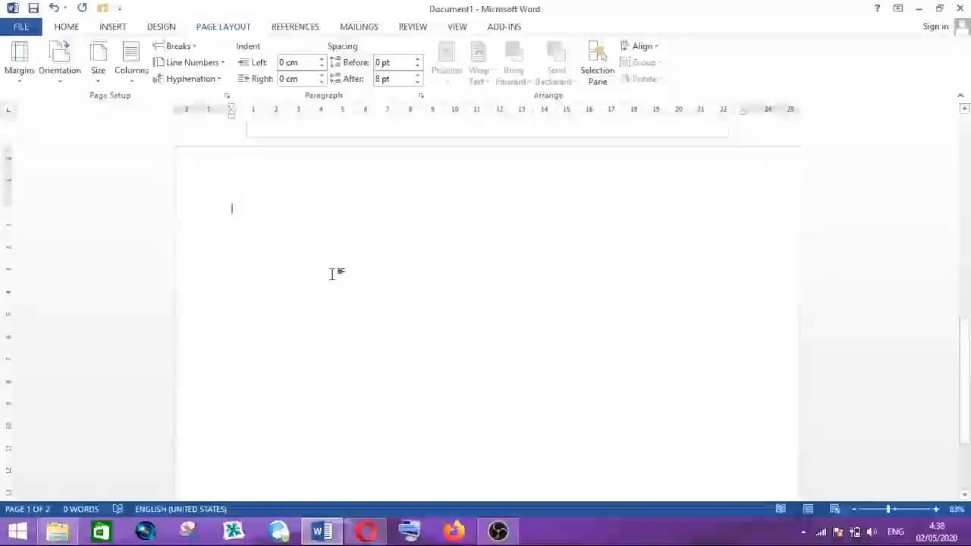
pyautogui.scroll(-1, 335, 271)
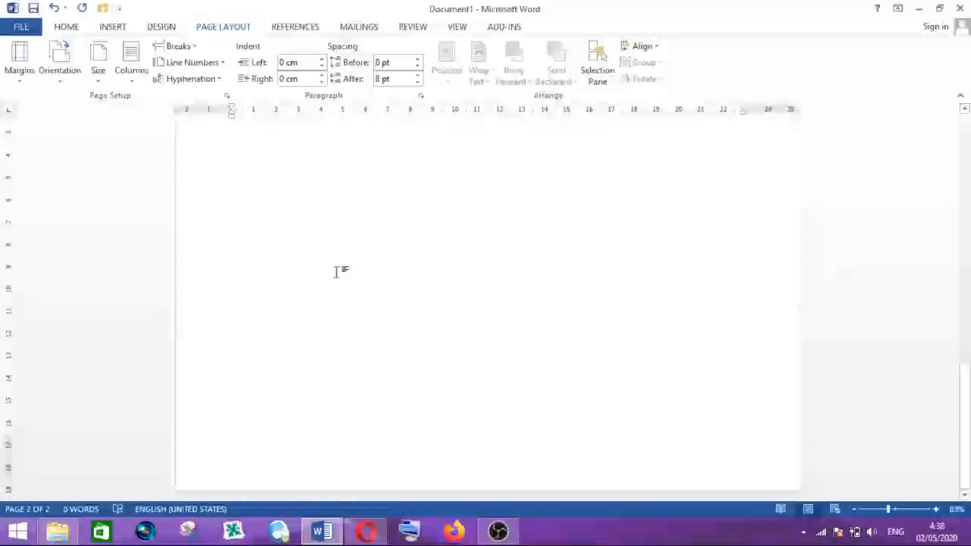
pyautogui.scroll(5, 336, 261)
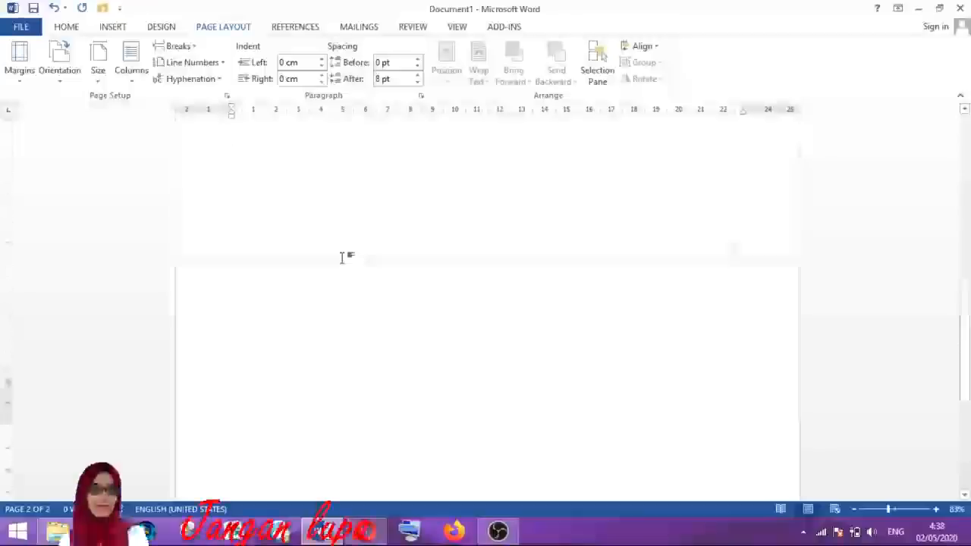
pyautogui.scroll(-3, 341, 256)
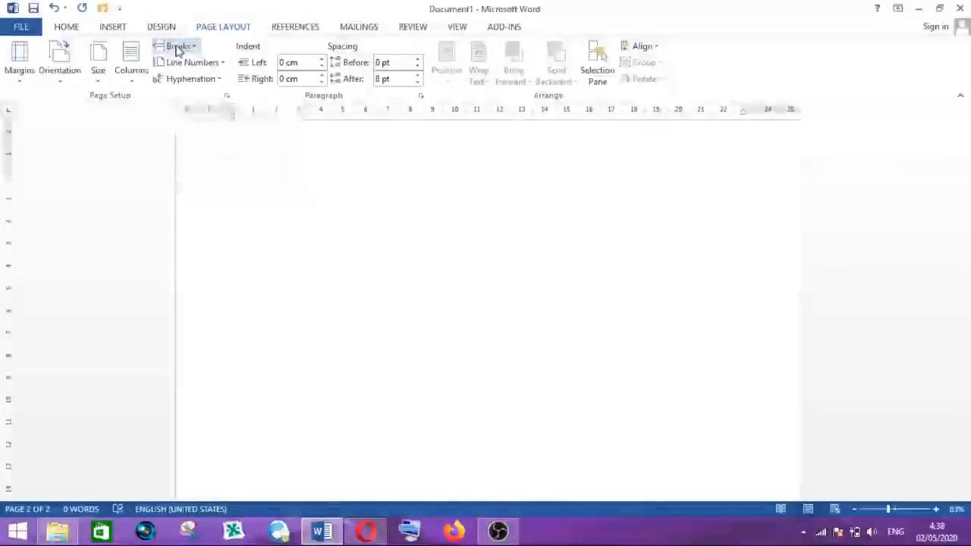
# - Insert another Next Page section break on the landscape page to add a third page
pyautogui.click(178, 48)
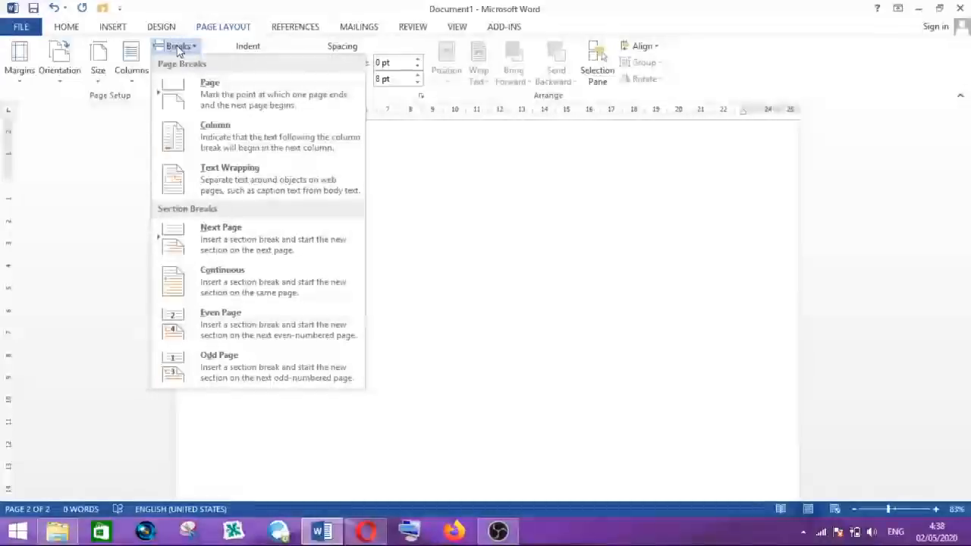
pyautogui.click(244, 245)
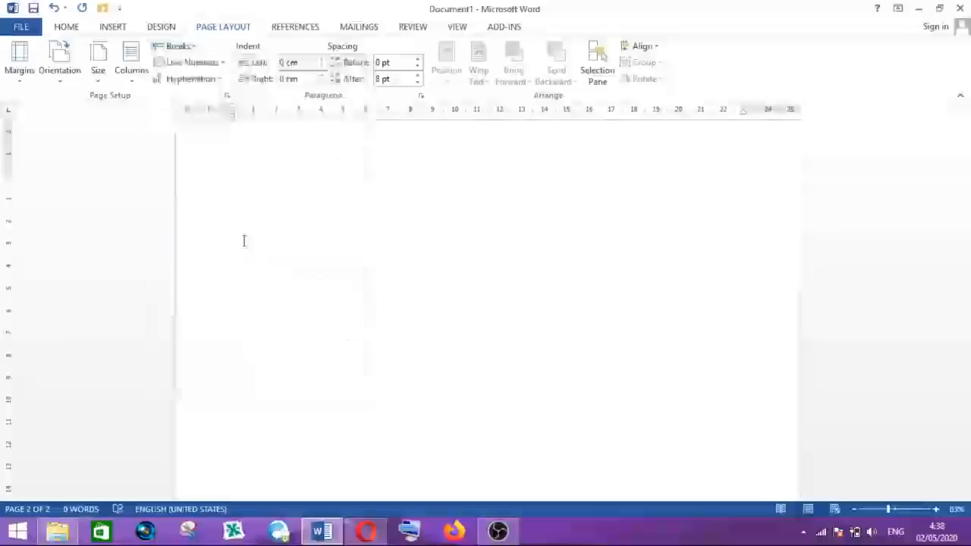
pyautogui.rightClick(244, 242)
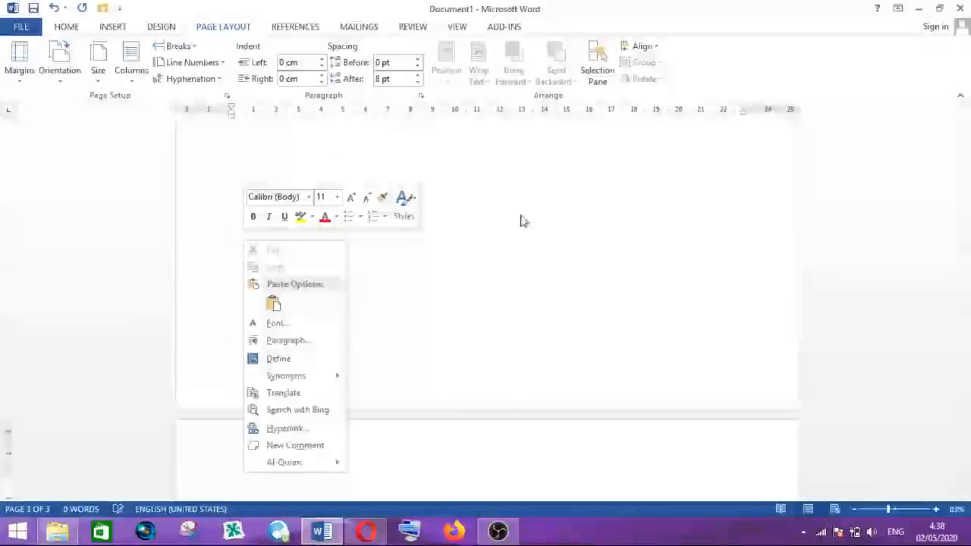
pyautogui.scroll(-5, 481, 218)
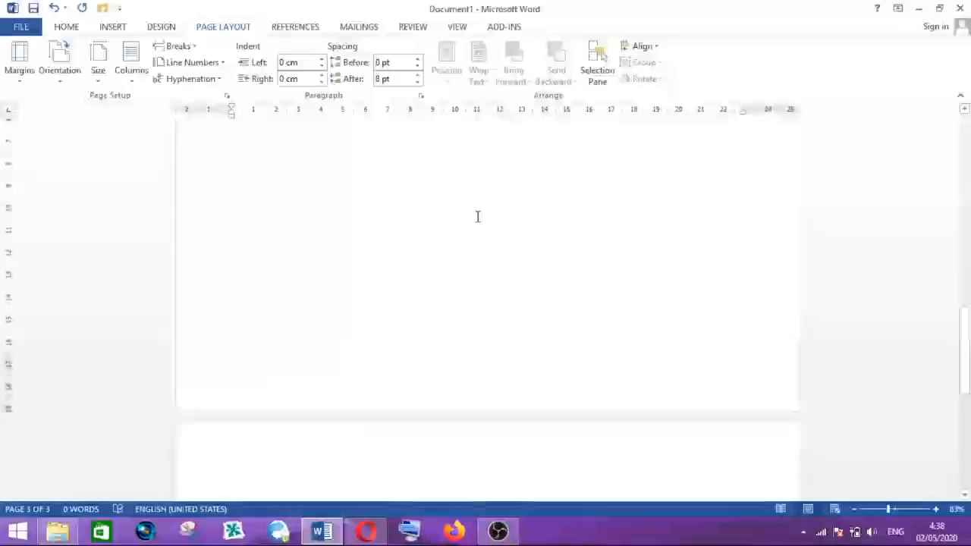
pyautogui.click(364, 302)
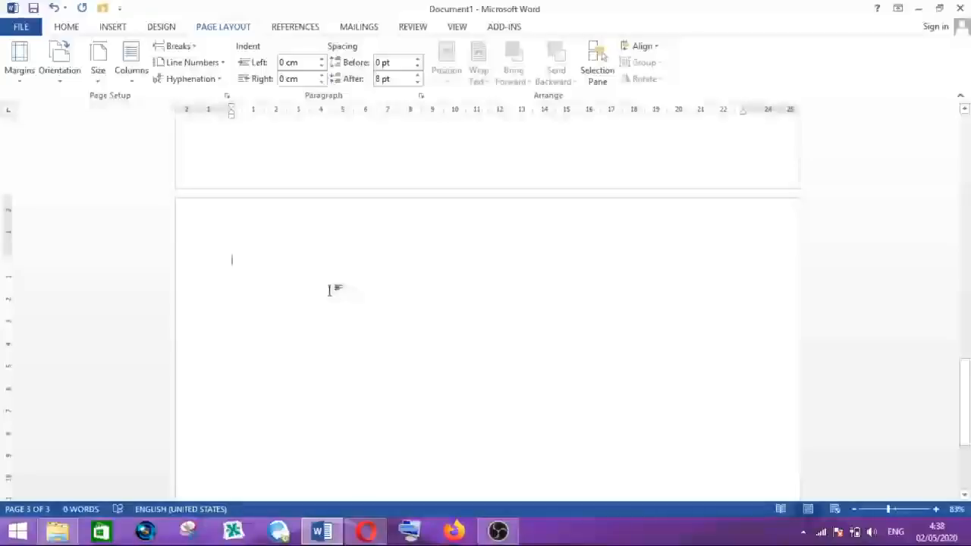
# - Set the third page's orientation to Portrait
pyautogui.click(59, 76)
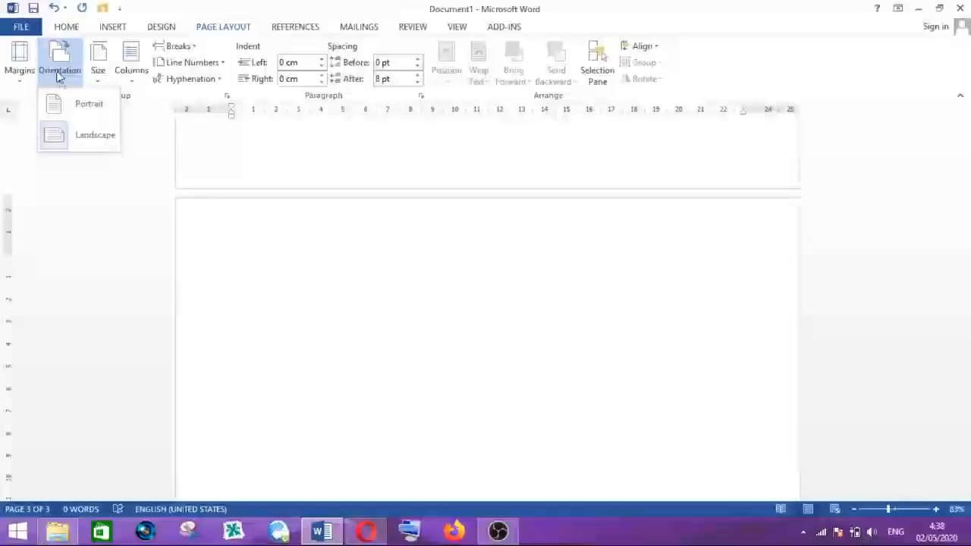
pyautogui.click(88, 106)
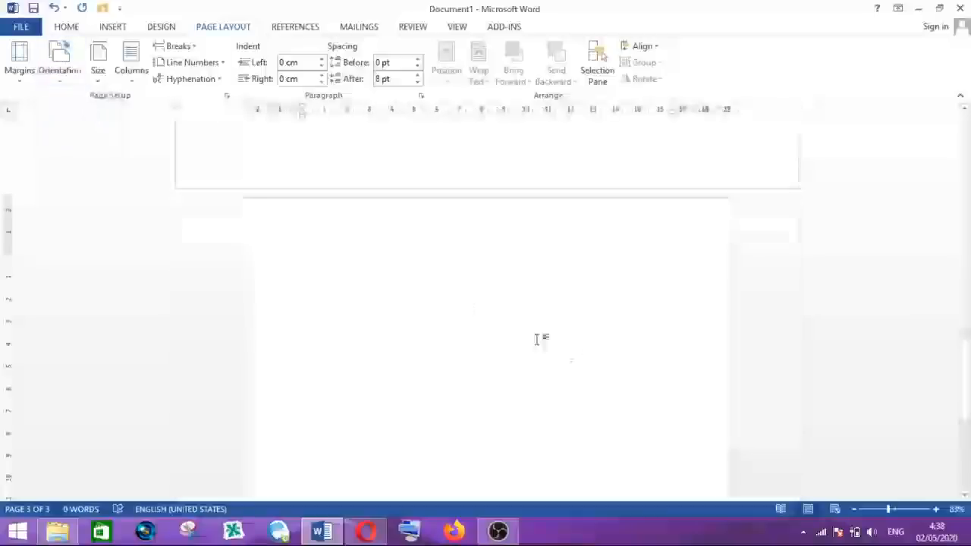
pyautogui.scroll(5, 531, 318)
pyautogui.scroll(3, 518, 271)
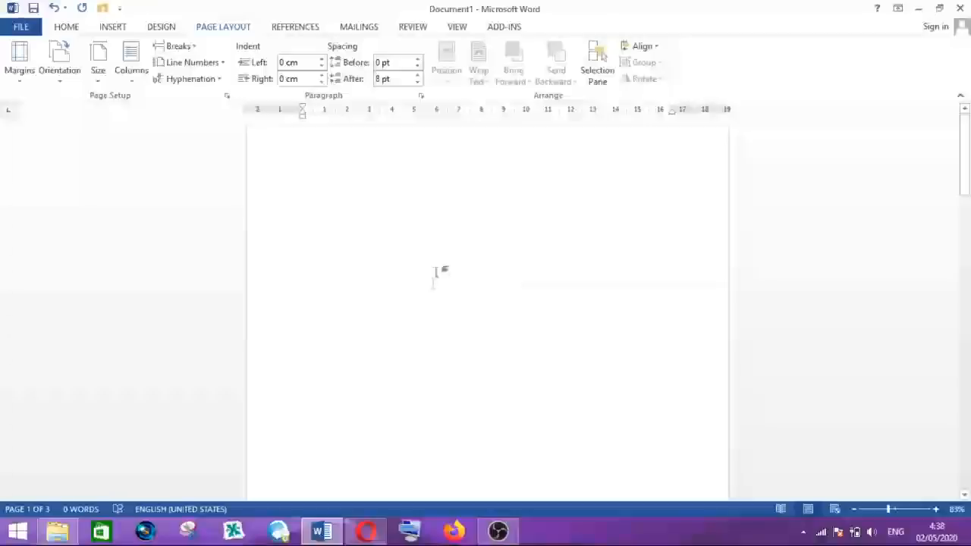
# - Scroll through all three pages to compare their portrait and landscape orientations
pyautogui.scroll(-3, 430, 277)
pyautogui.scroll(-3, 430, 277)
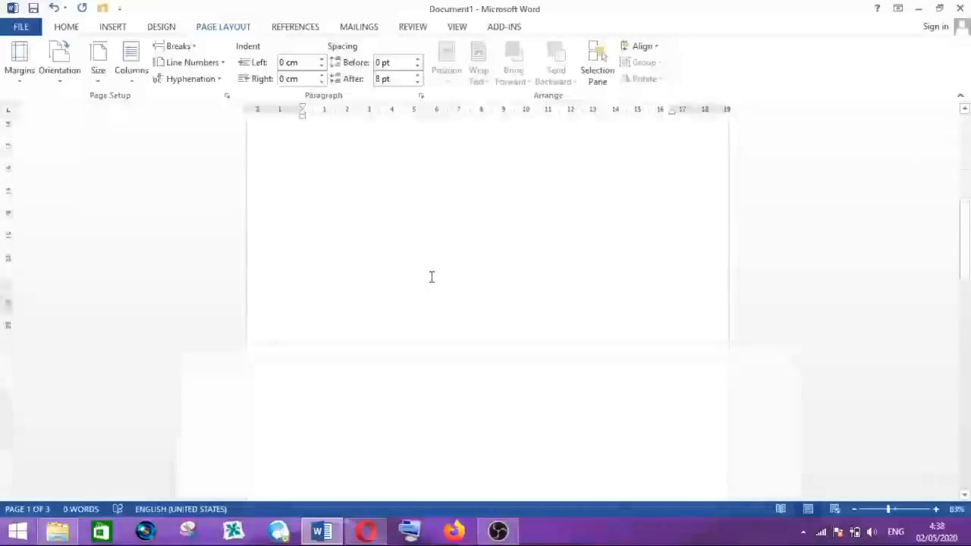
pyautogui.scroll(1, 453, 325)
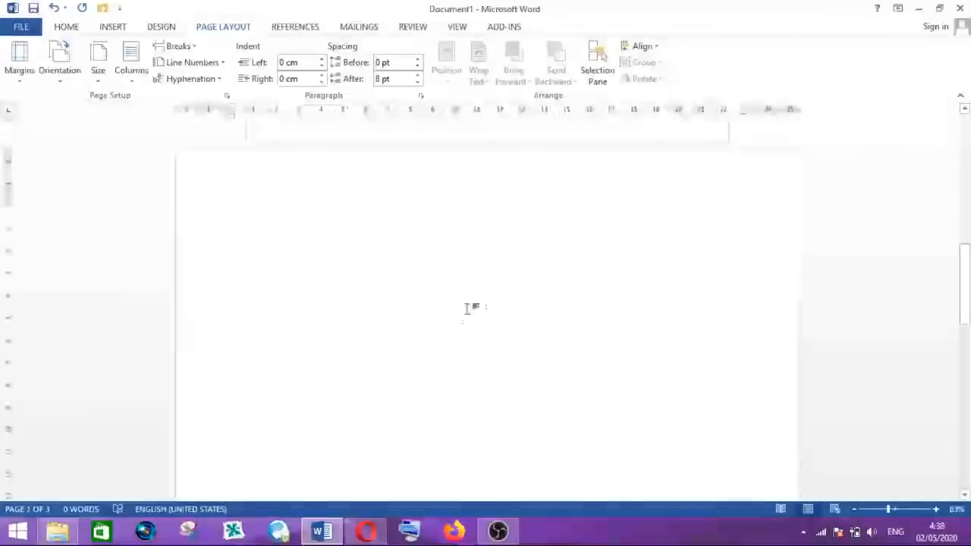
pyautogui.scroll(-3, 494, 293)
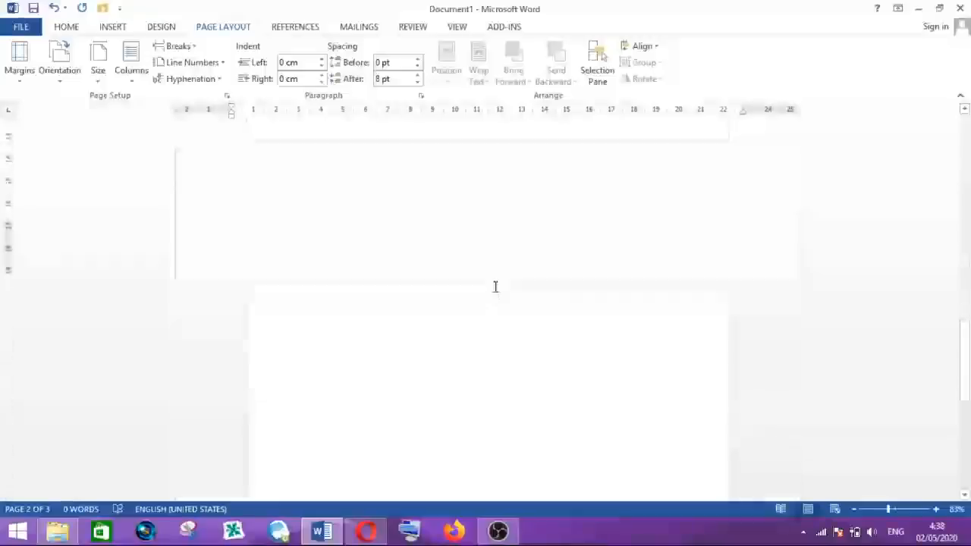
pyautogui.scroll(-2, 508, 312)
pyautogui.scroll(-2, 465, 277)
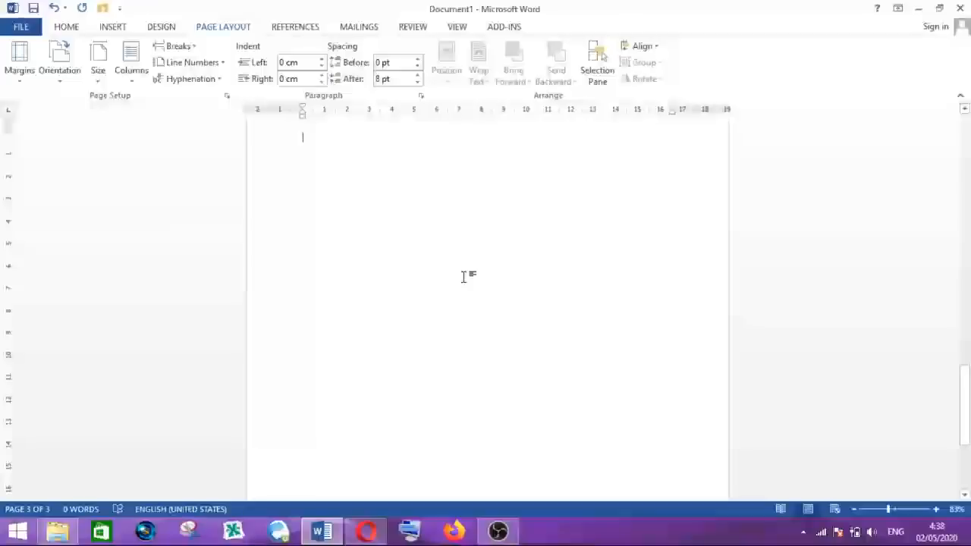
pyautogui.doubleClick(362, 212)
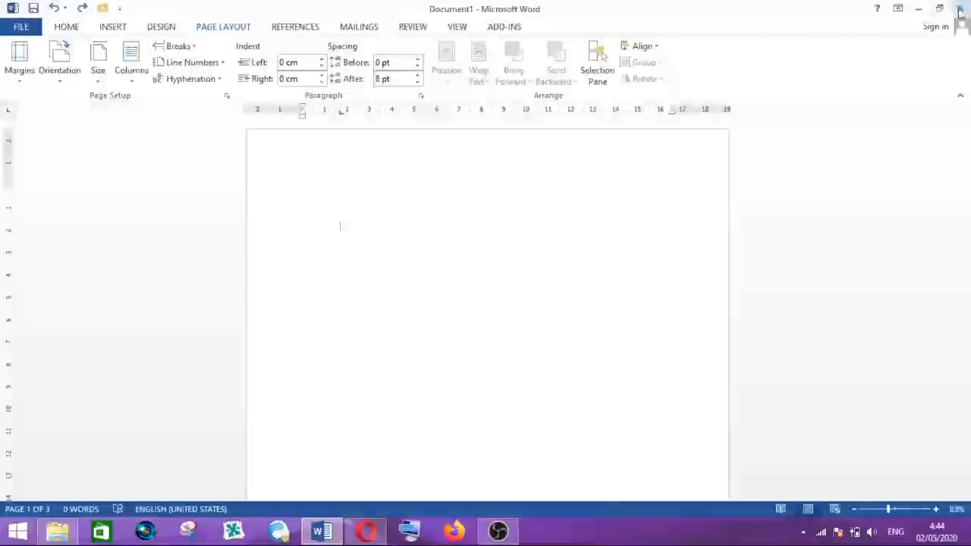
# - Close the document without saving and start a new blank document
pyautogui.click(961, 11)
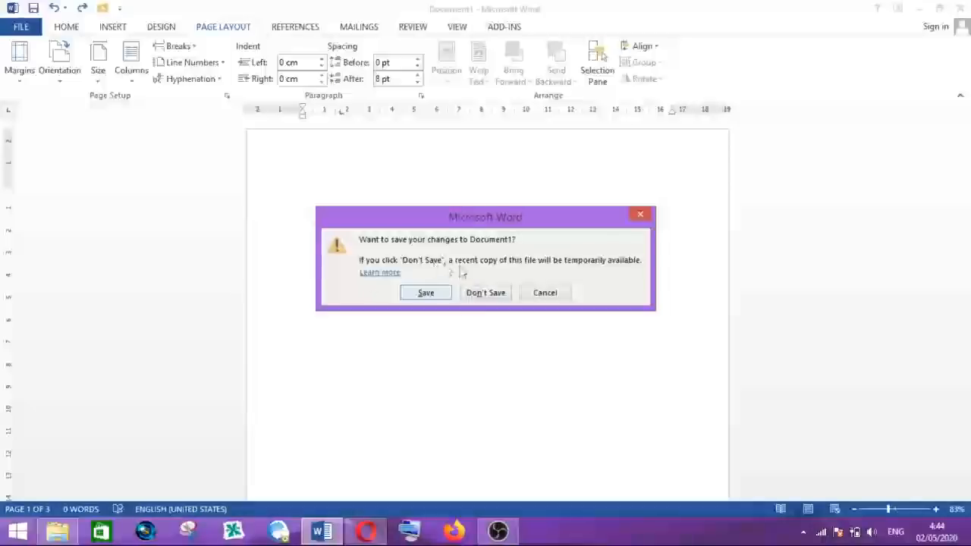
pyautogui.click(488, 295)
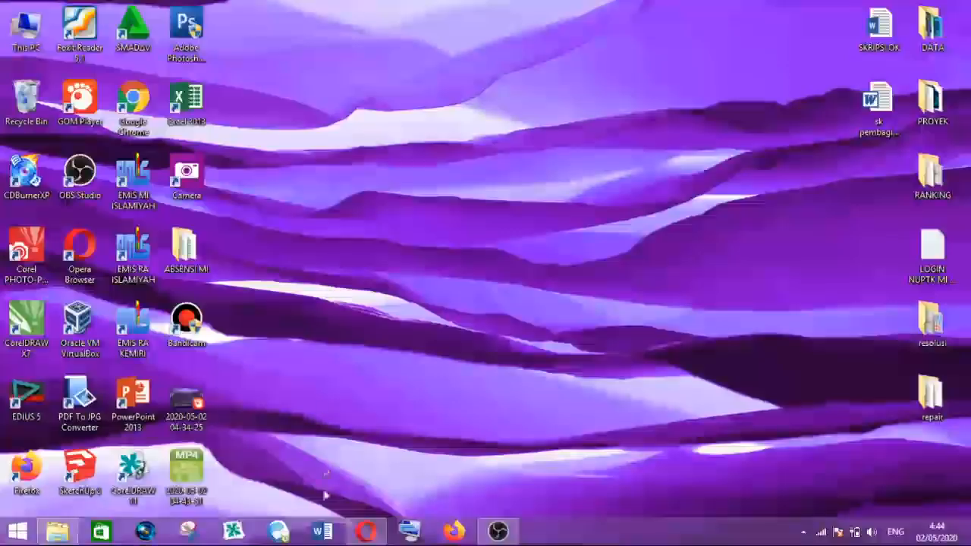
pyautogui.click(323, 533)
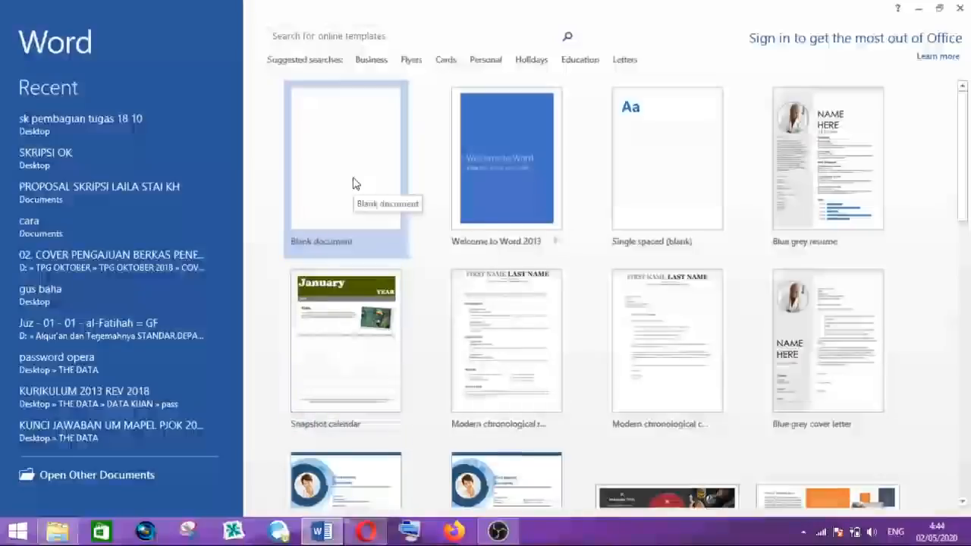
pyautogui.click(354, 184)
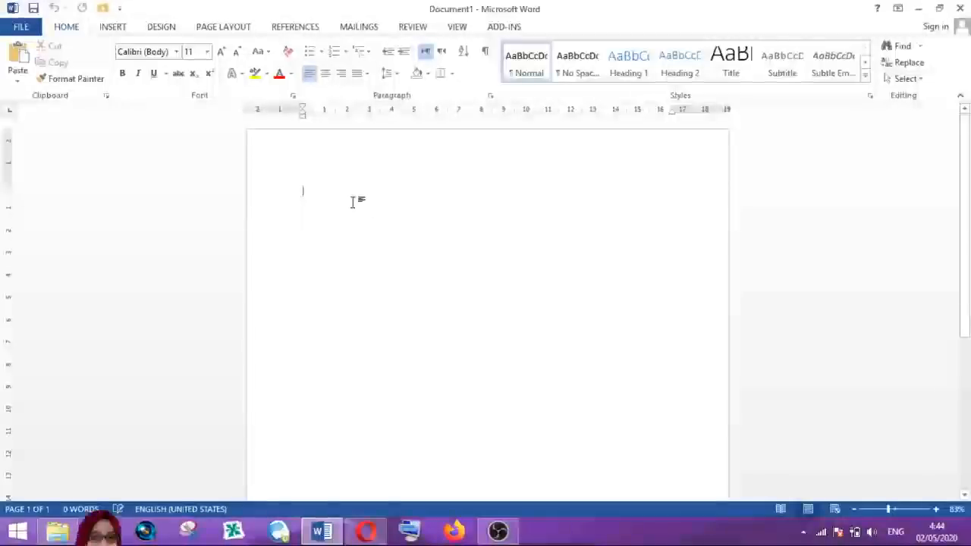
# - Insert a Next Page section break in the new document to create a second page
pyautogui.scroll(-5, 353, 202)
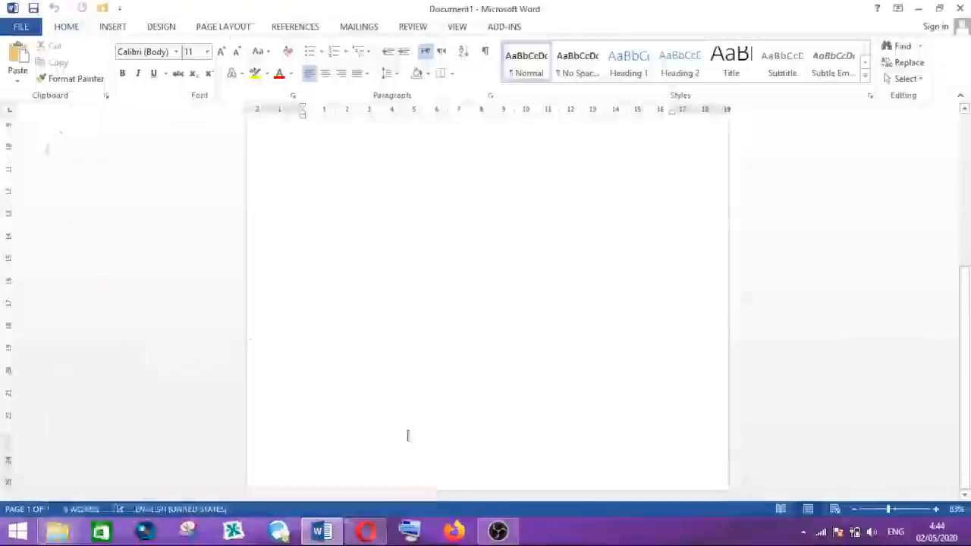
pyautogui.scroll(5, 347, 169)
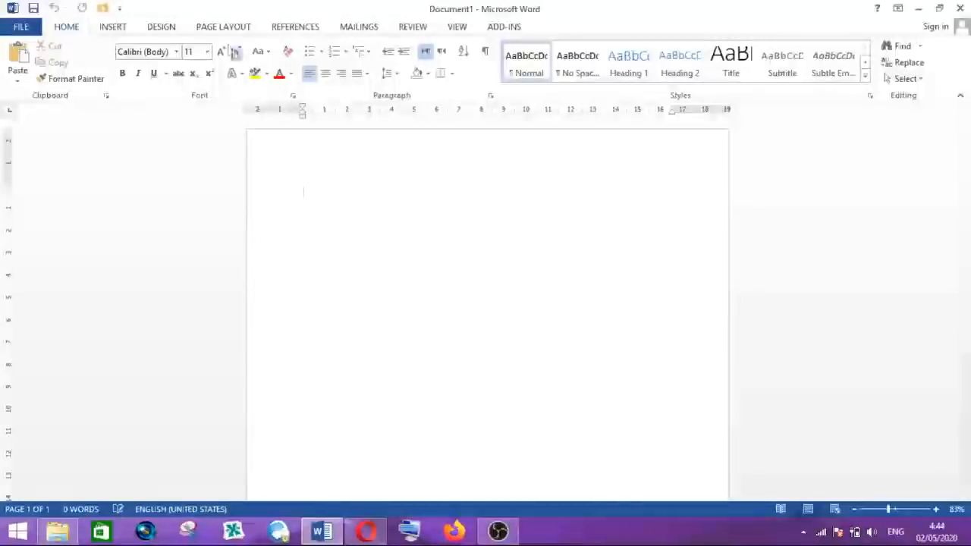
pyautogui.click(217, 29)
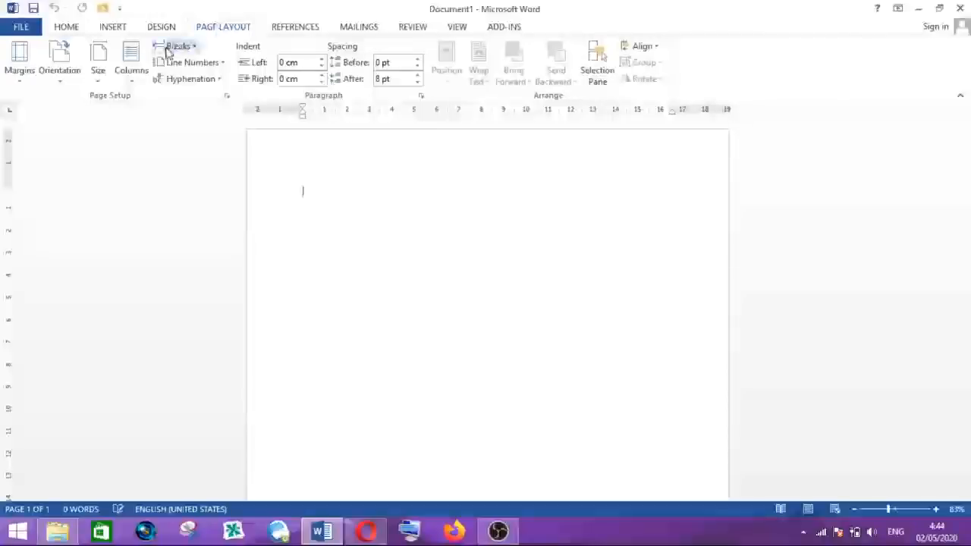
pyautogui.click(174, 47)
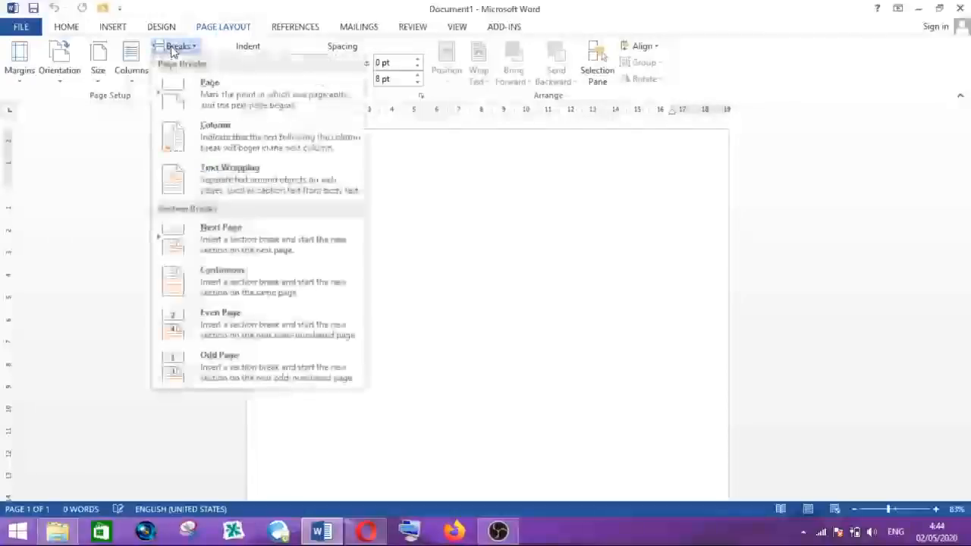
pyautogui.click(228, 237)
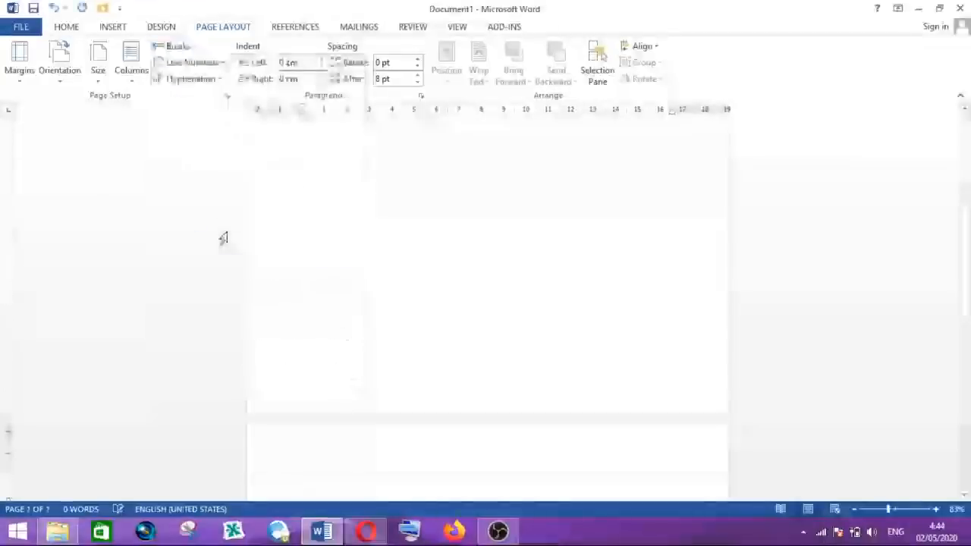
# - Set the second page's section orientation to Landscape
pyautogui.scroll(-5, 380, 227)
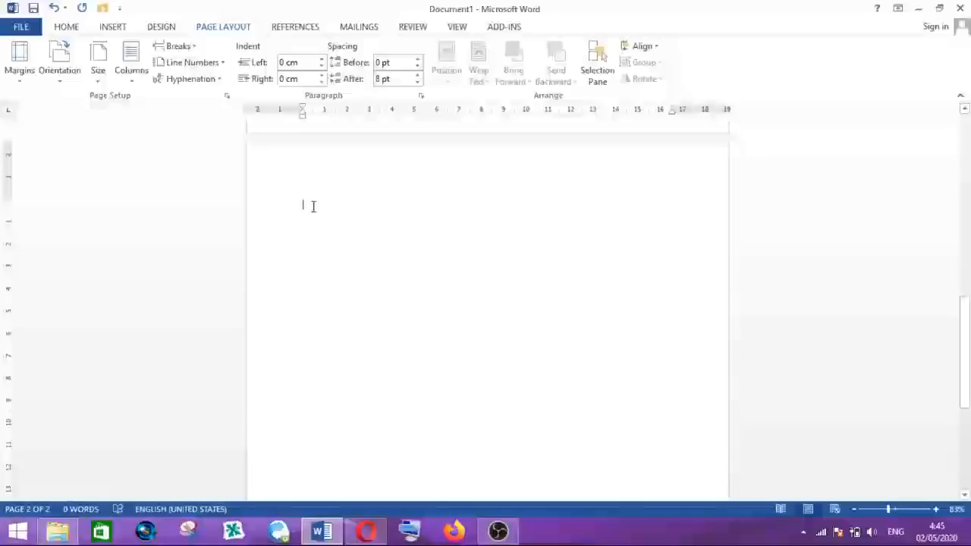
pyautogui.click(63, 84)
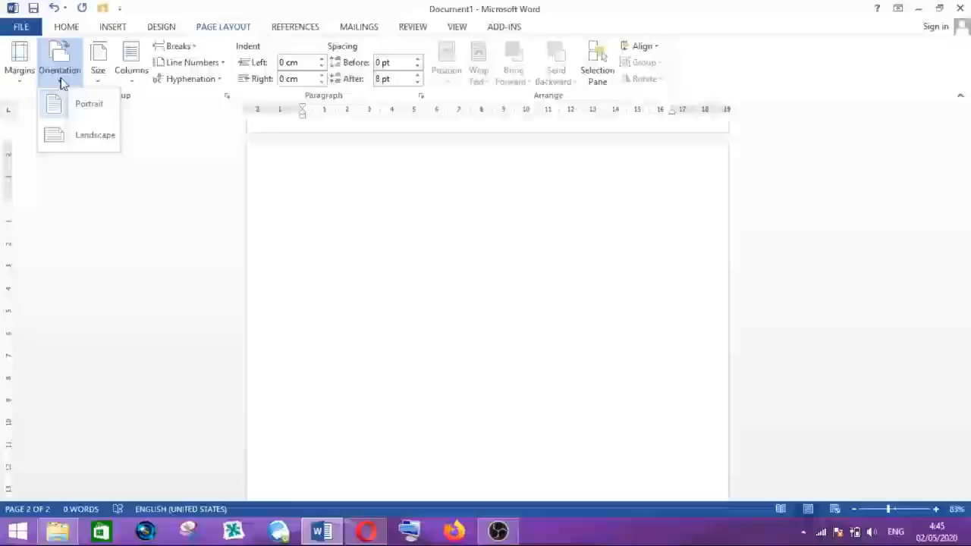
pyautogui.click(96, 137)
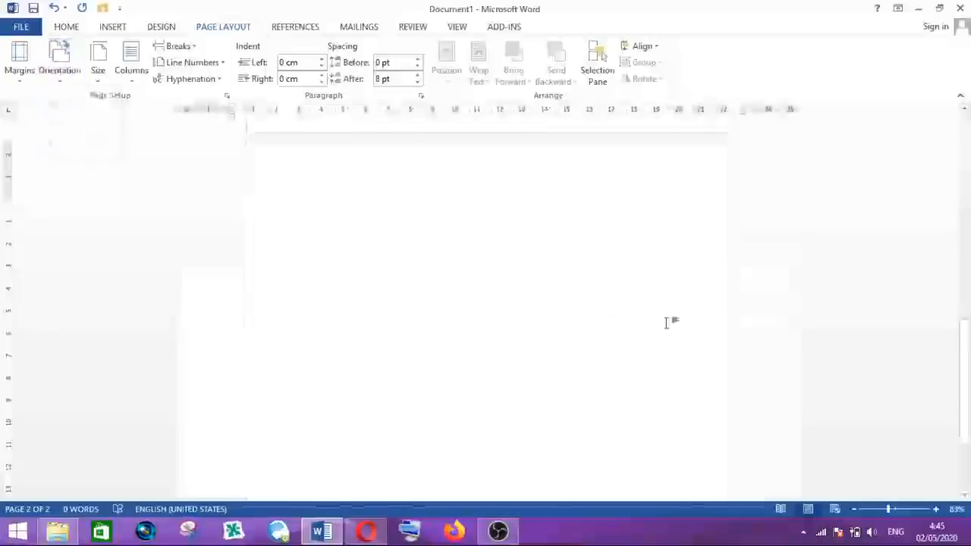
# - Scroll between the portrait first page and the landscape second page to compare them
pyautogui.scroll(10, 505, 318)
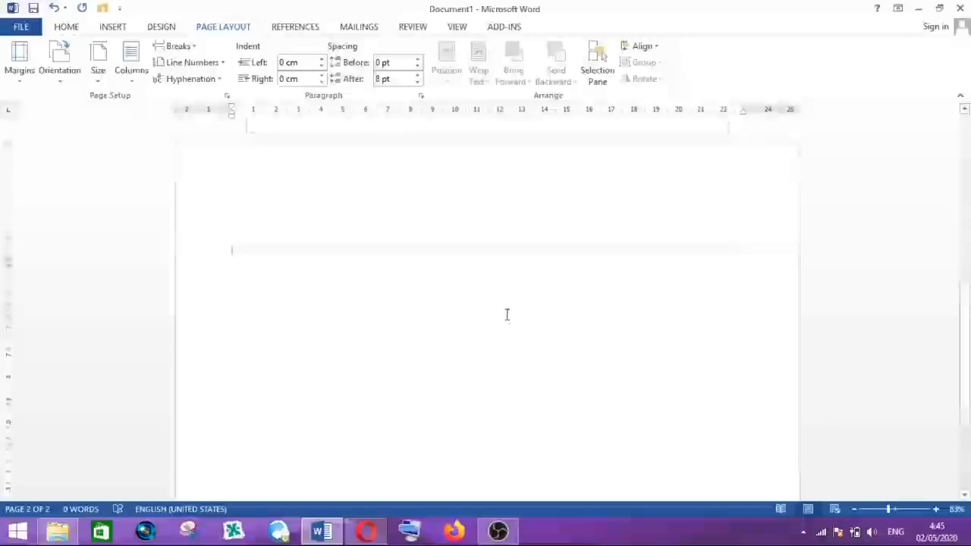
pyautogui.scroll(-5, 453, 206)
pyautogui.click(376, 262)
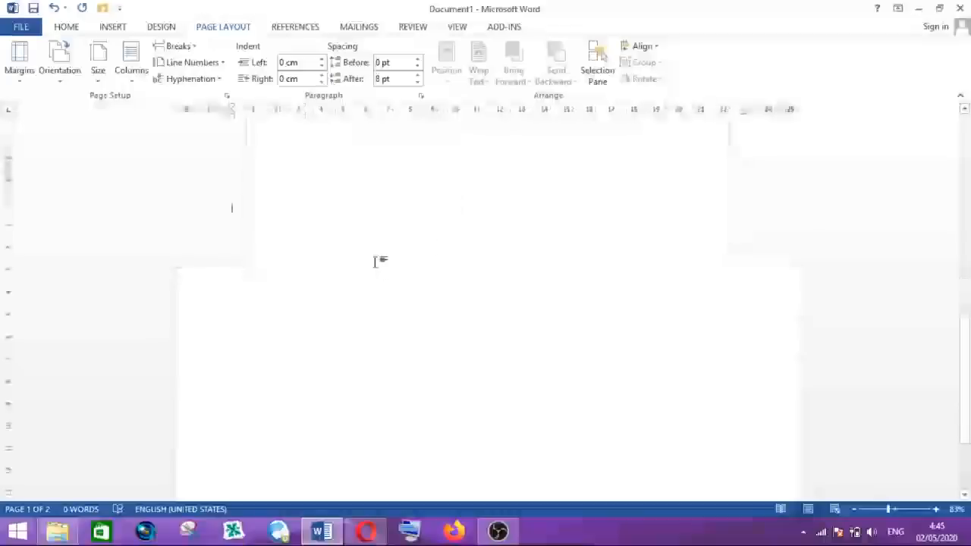
pyautogui.scroll(-3, 375, 262)
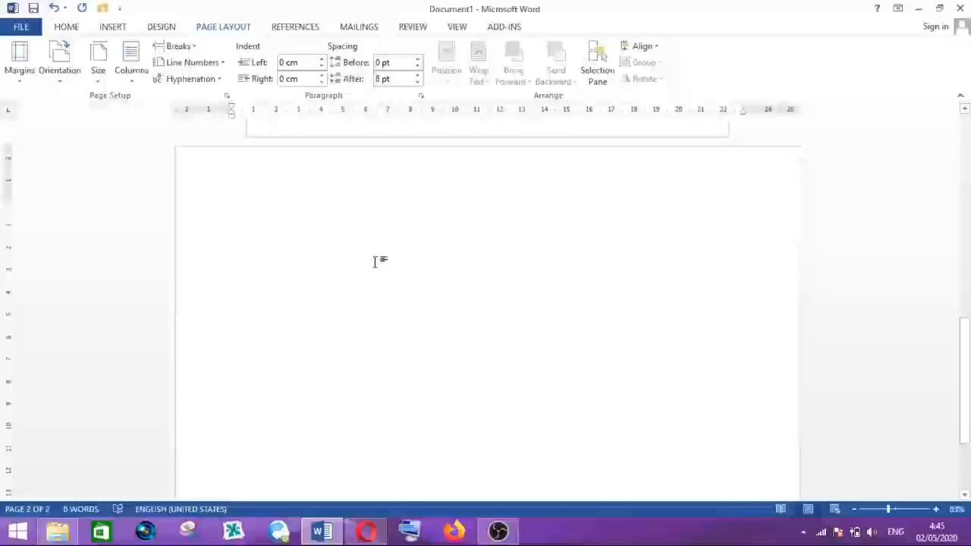
pyautogui.scroll(-1, 375, 261)
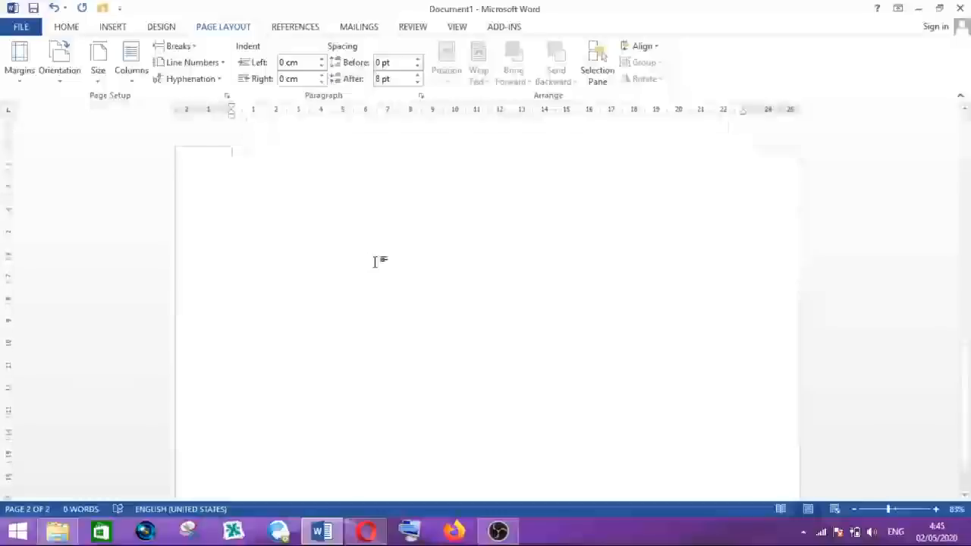
pyautogui.scroll(-1, 375, 262)
pyautogui.scroll(1, 375, 262)
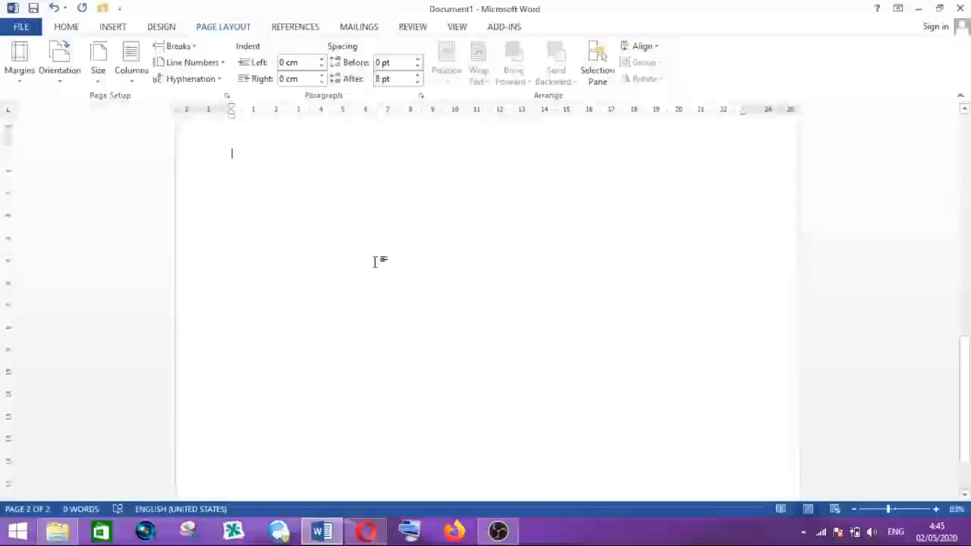
# - Insert another Next Page section break on the landscape page and set the new third page to Portrait
pyautogui.click(182, 47)
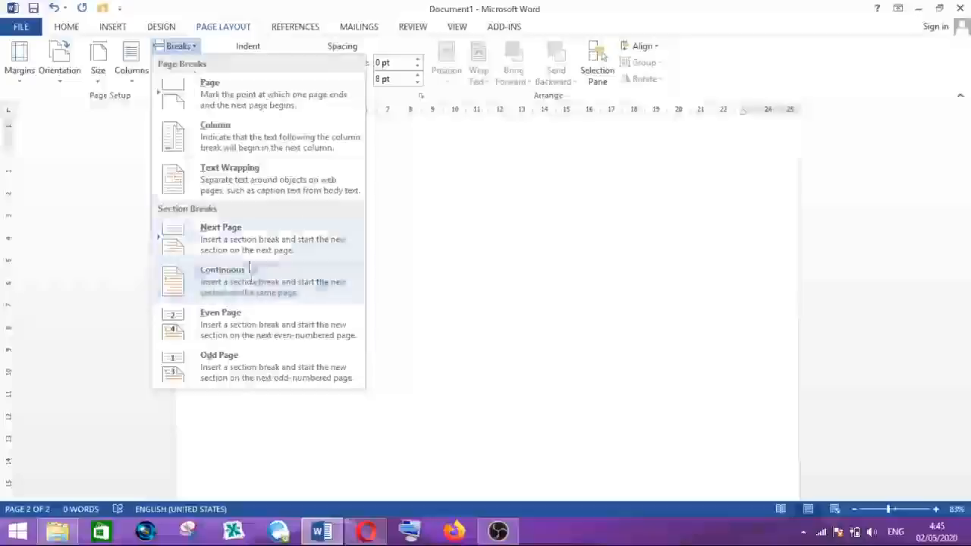
pyautogui.click(237, 227)
pyautogui.scroll(-4, 313, 324)
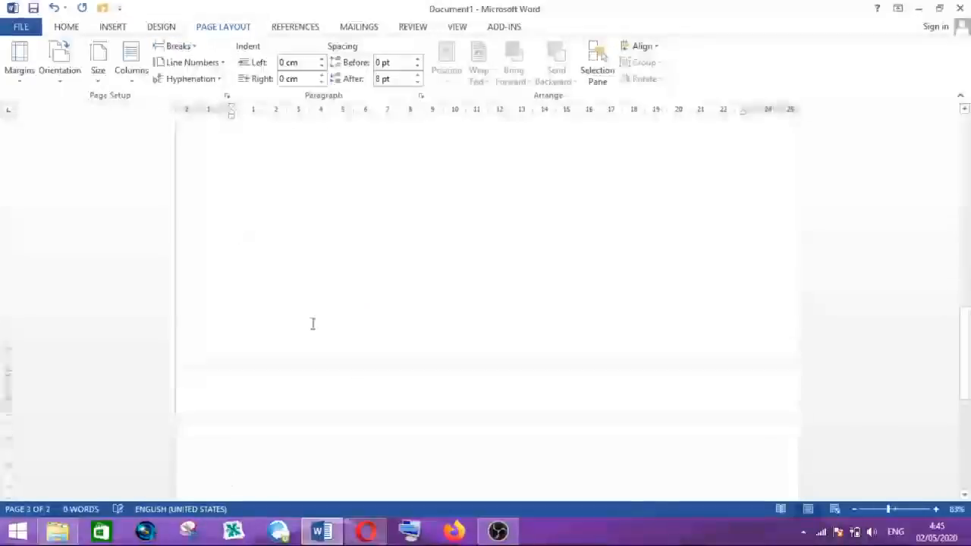
pyautogui.scroll(-3, 233, 210)
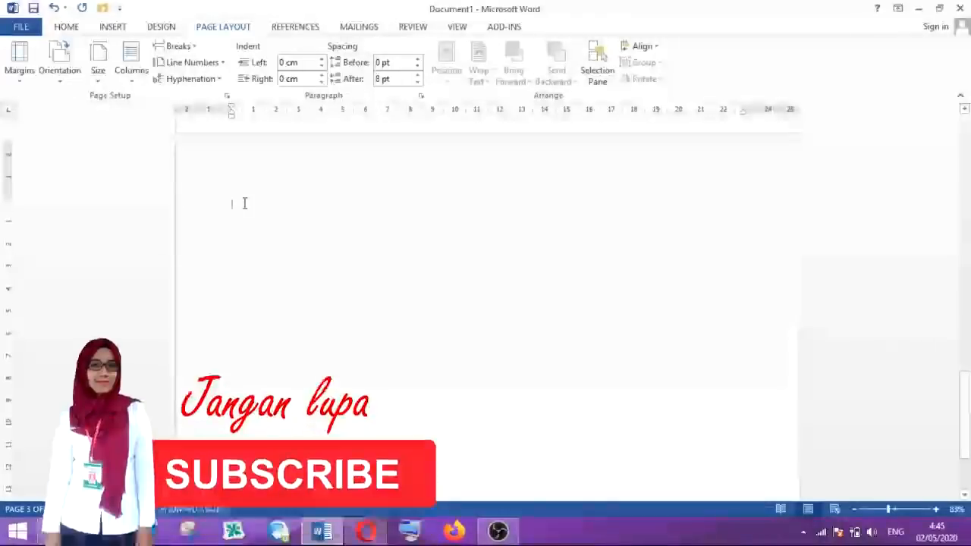
pyautogui.click(67, 82)
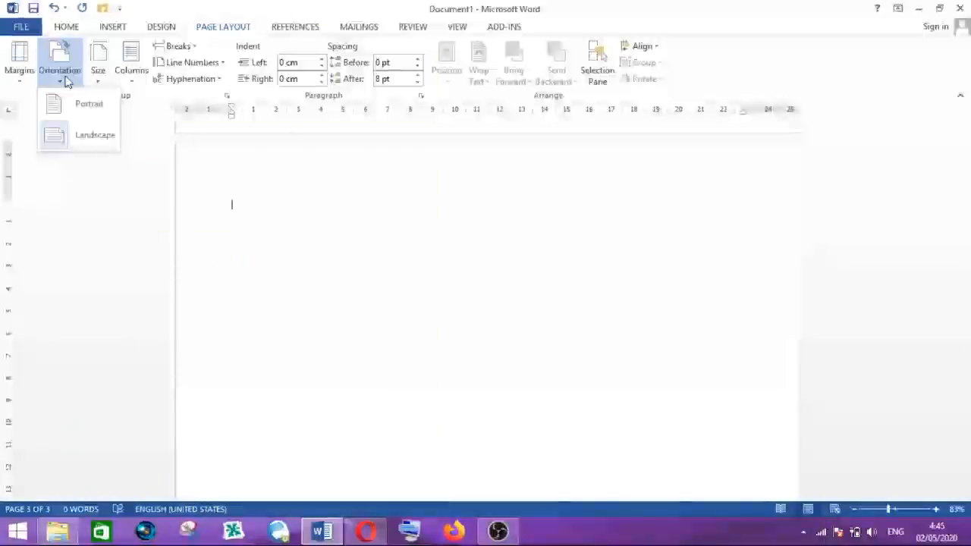
pyautogui.click(87, 104)
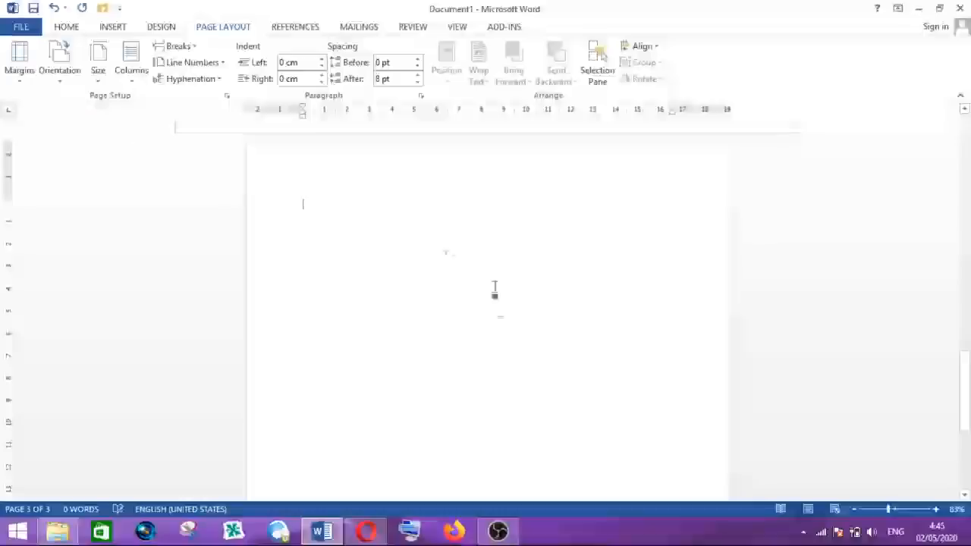
# - Scroll through the three pages to compare their orientations
pyautogui.scroll(10, 447, 325)
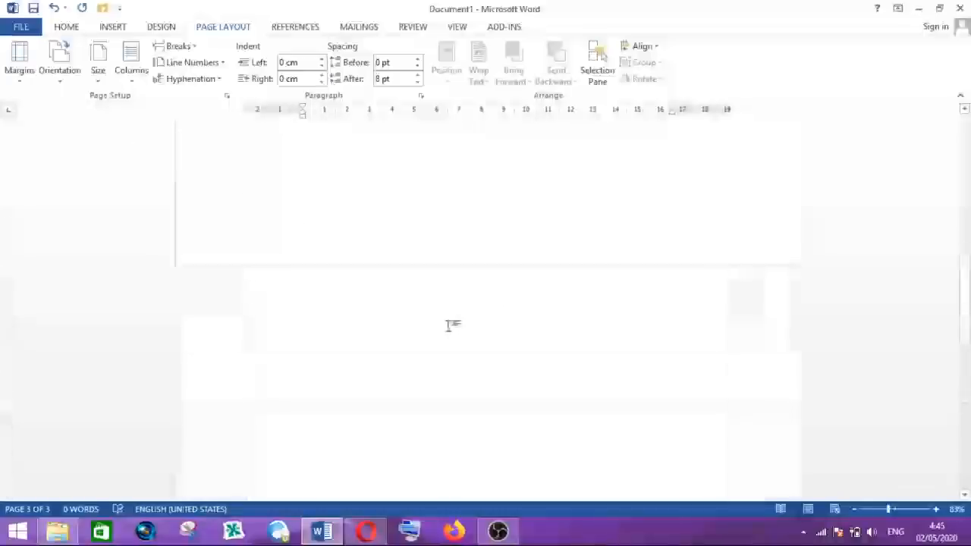
pyautogui.scroll(10, 446, 227)
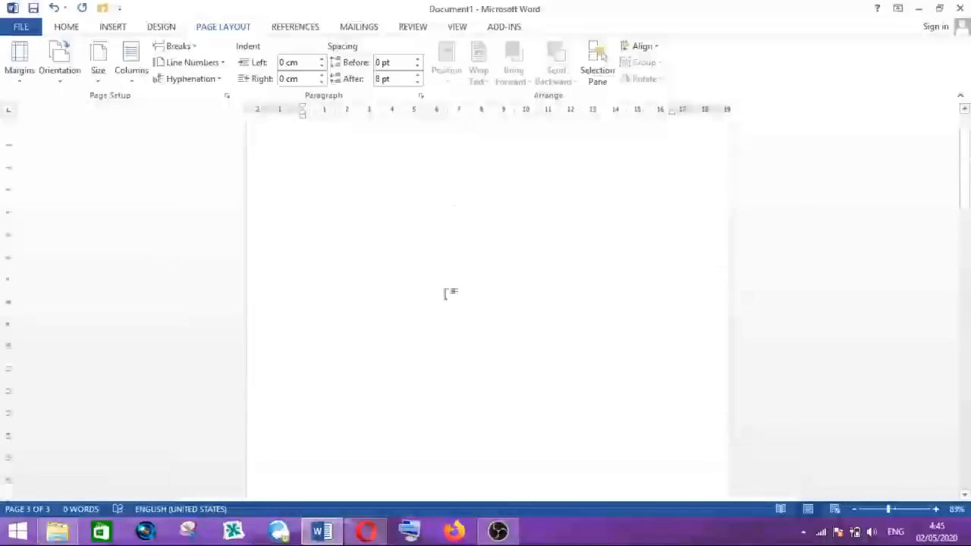
pyautogui.scroll(-3, 455, 317)
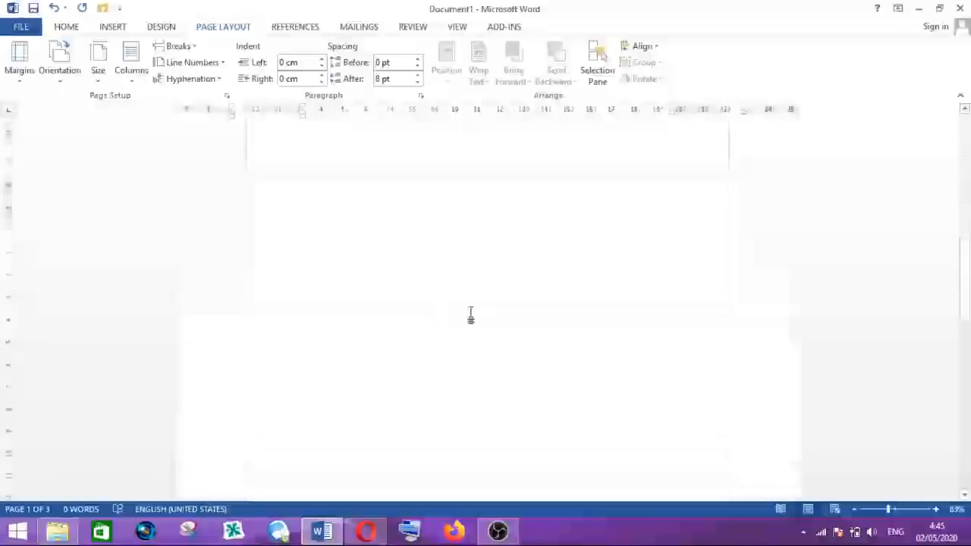
pyautogui.scroll(-9, 475, 331)
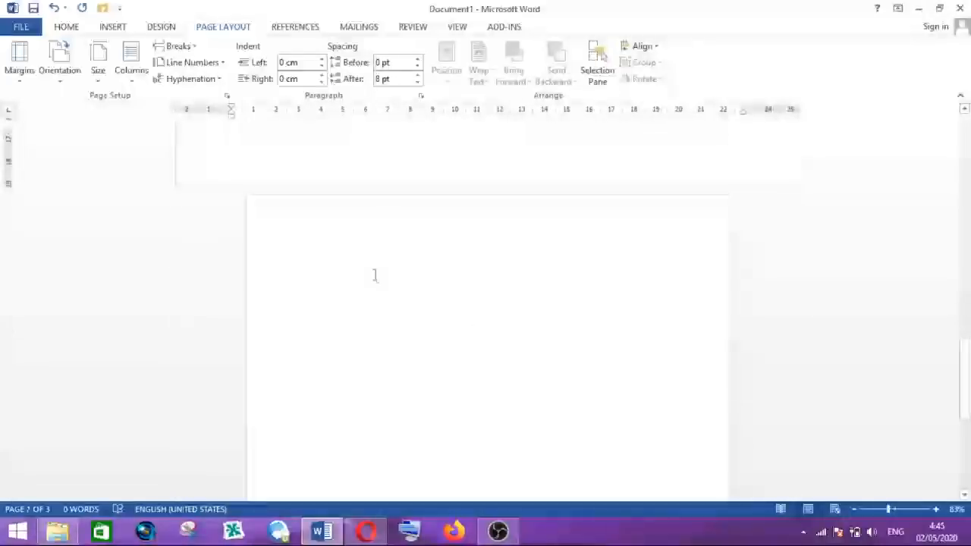
pyautogui.click(395, 294)
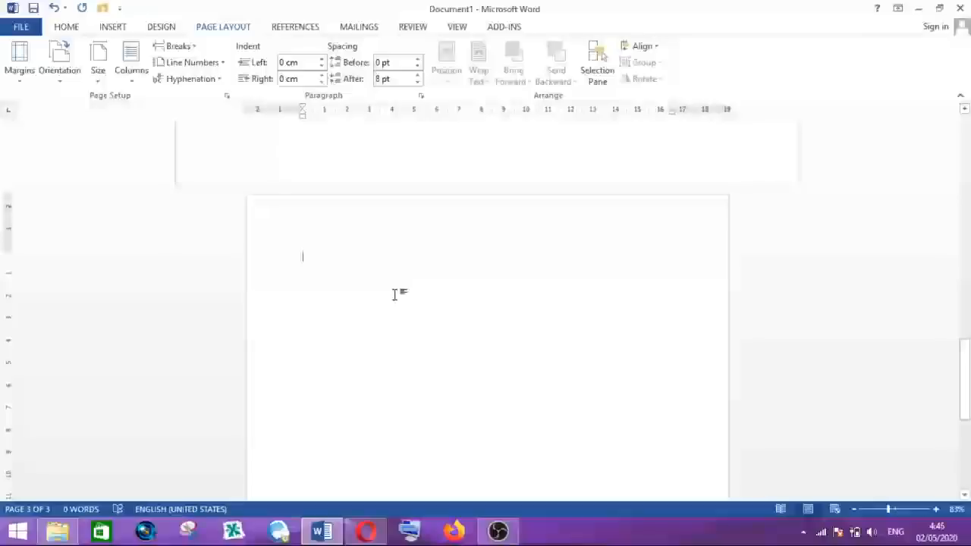
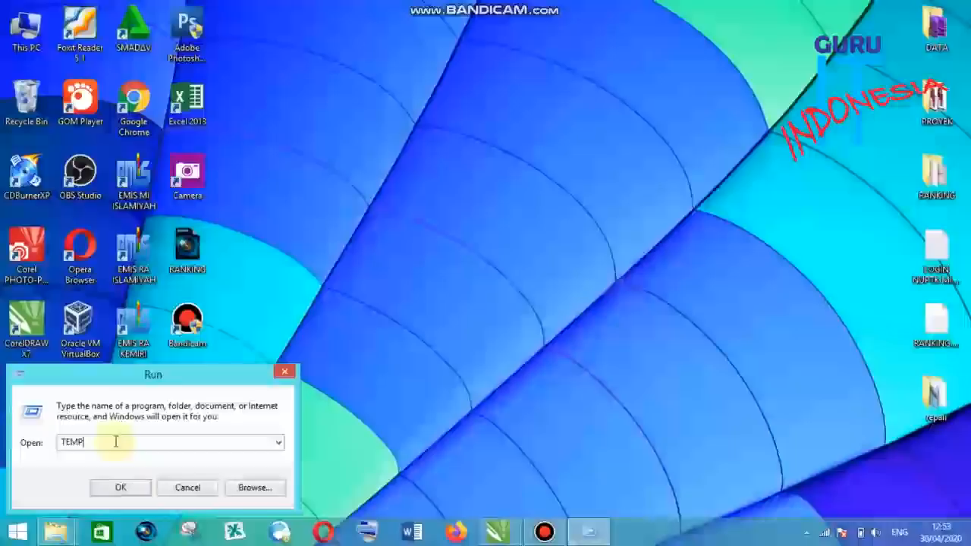
# - Open the Windows Temp folder through the Run dialog and select the file it contains
pyautogui.press('Return')
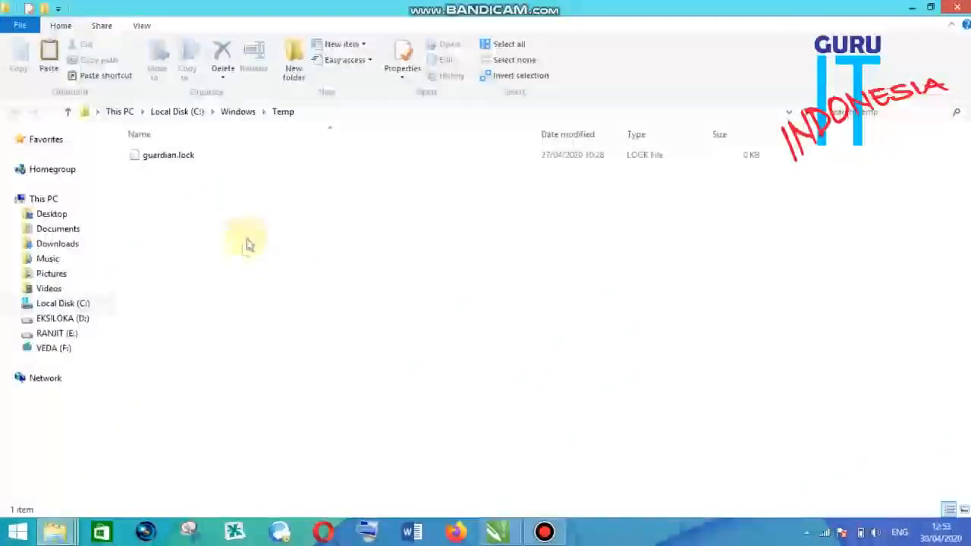
pyautogui.click(195, 158)
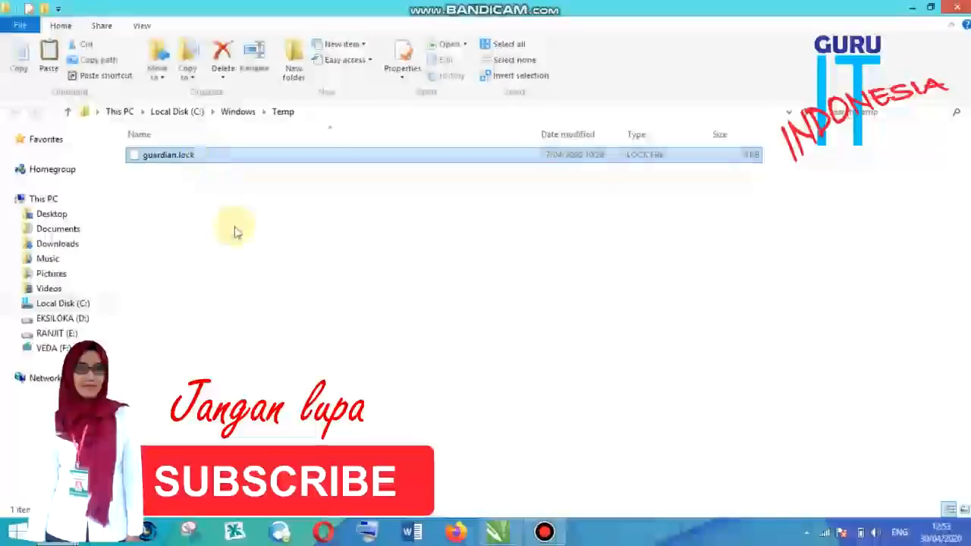
pyautogui.click(234, 229)
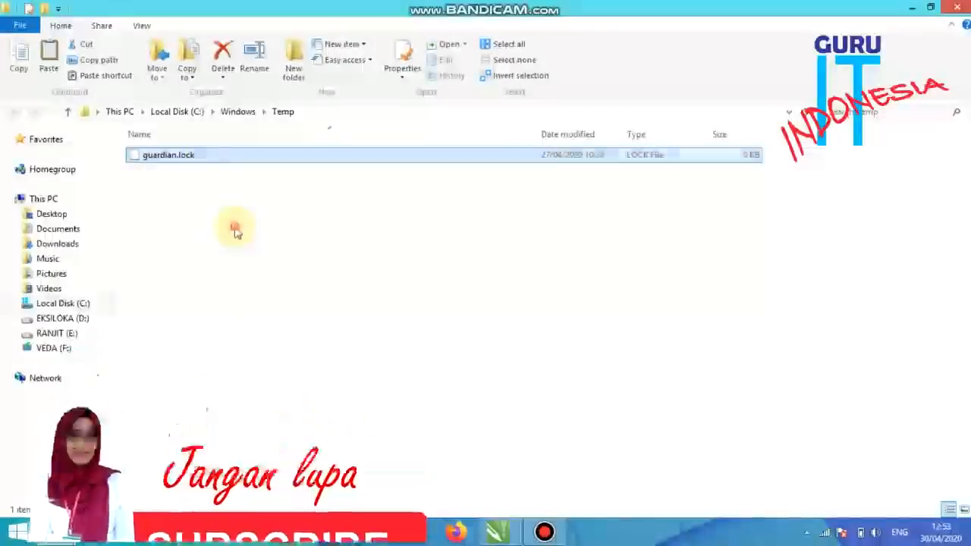
pyautogui.click(198, 158)
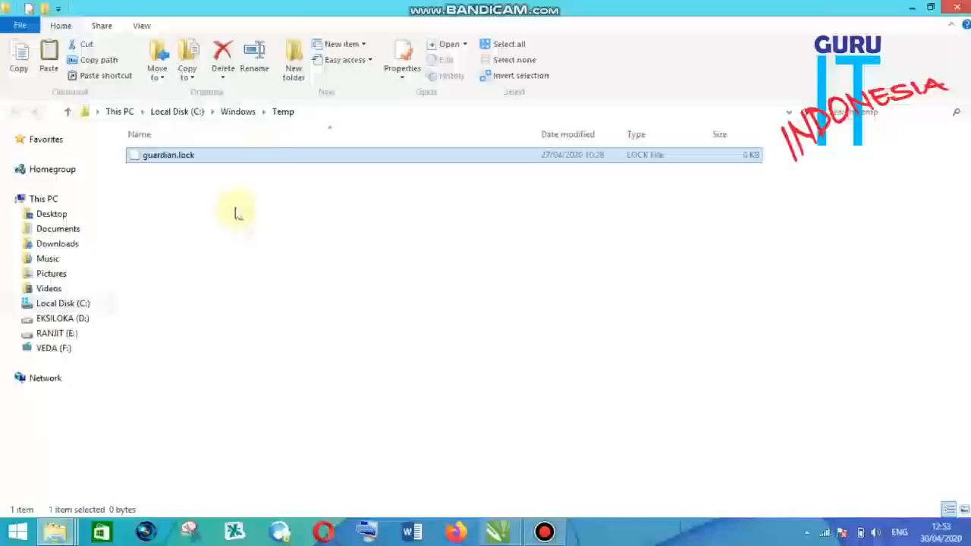
pyautogui.click(323, 217)
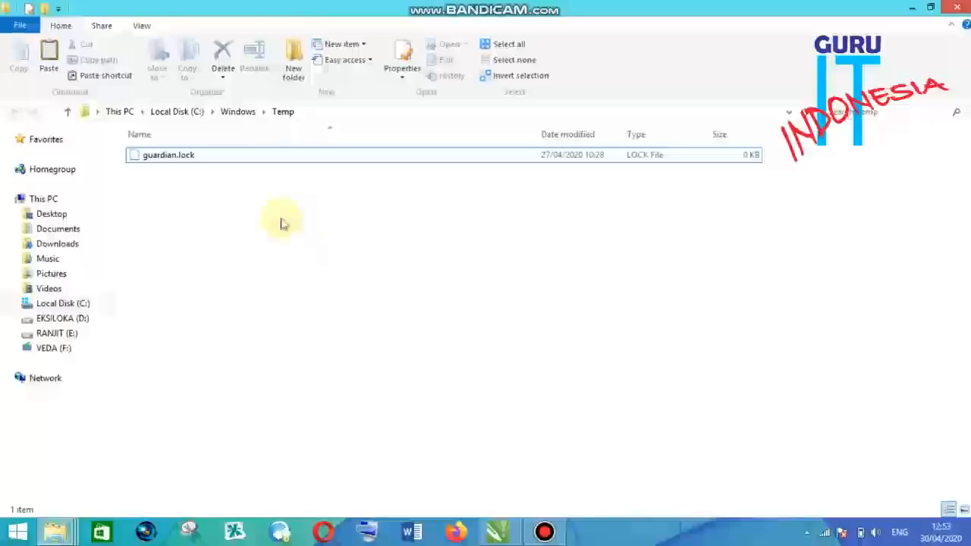
pyautogui.click(274, 158)
pyautogui.click(308, 226)
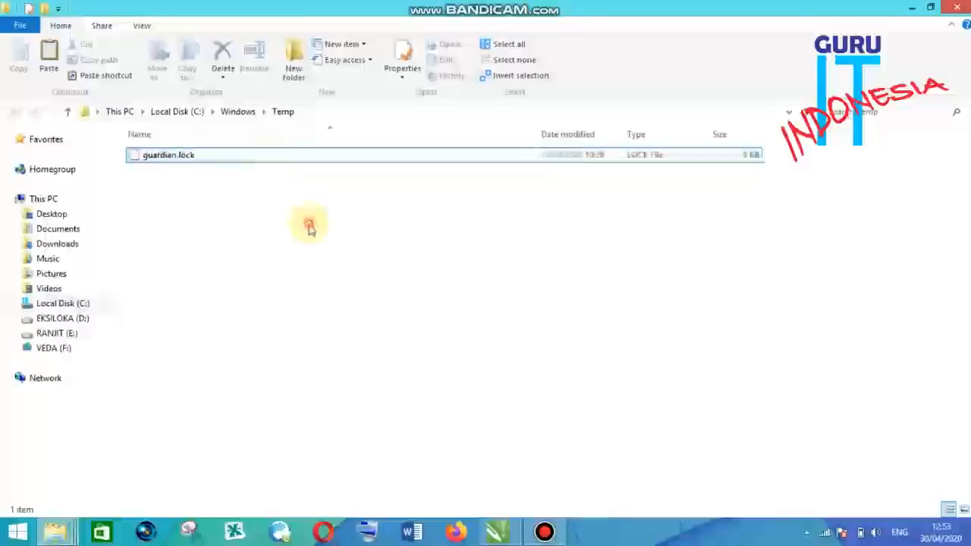
pyautogui.click(301, 161)
pyautogui.click(304, 189)
pyautogui.click(304, 165)
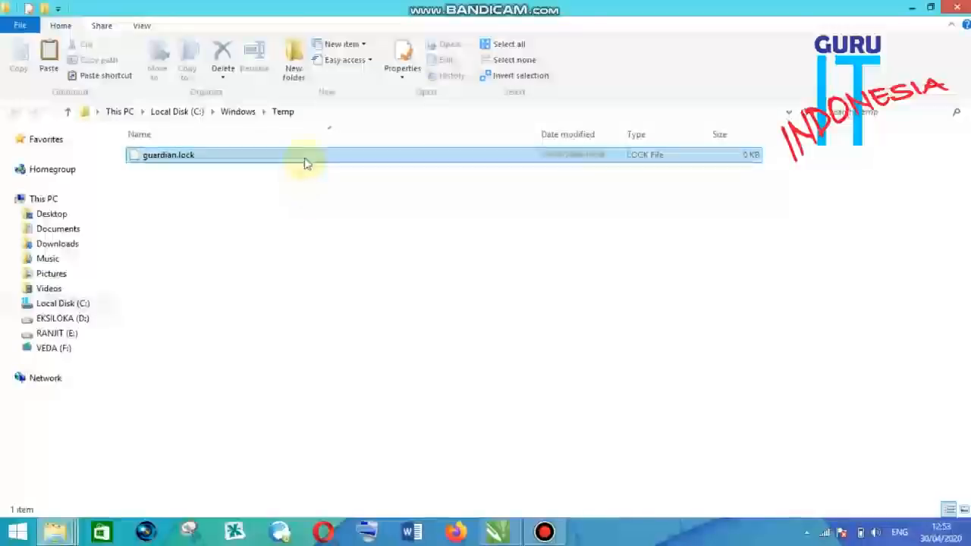
pyautogui.click(315, 199)
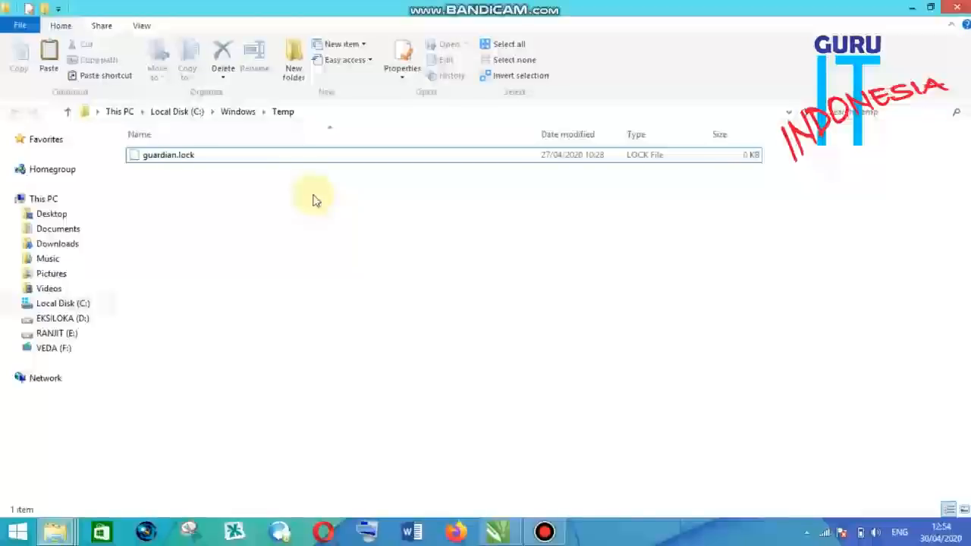
# - Try to delete everything in the Windows Temp folder, retrying and then cancelling the deletion
pyautogui.hotkey('ctrl', 'a')
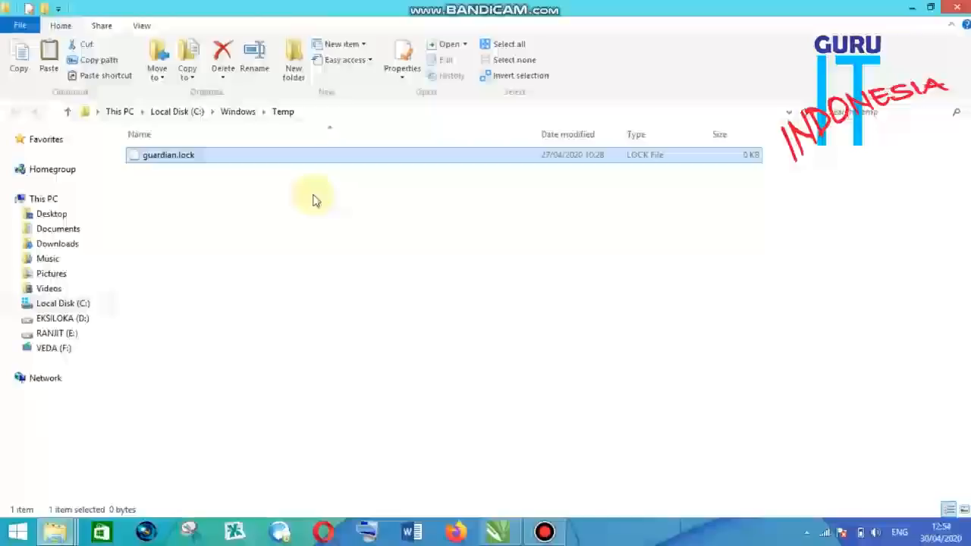
pyautogui.press('Delete')
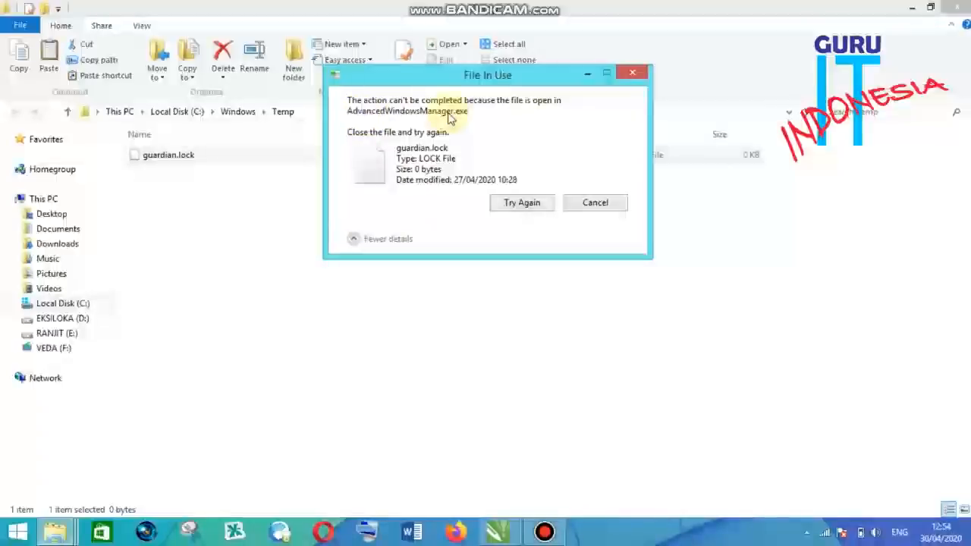
pyautogui.click(511, 206)
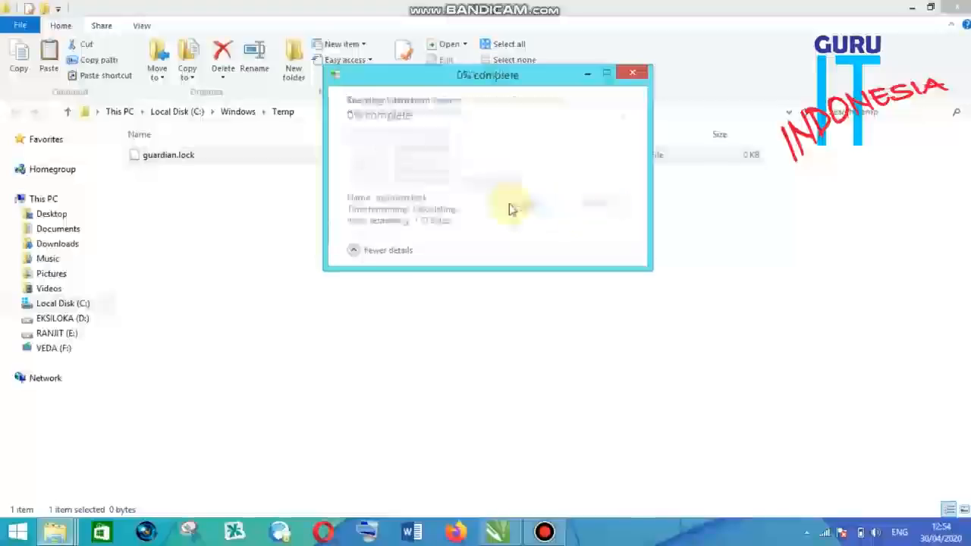
pyautogui.click(511, 206)
pyautogui.click(511, 206)
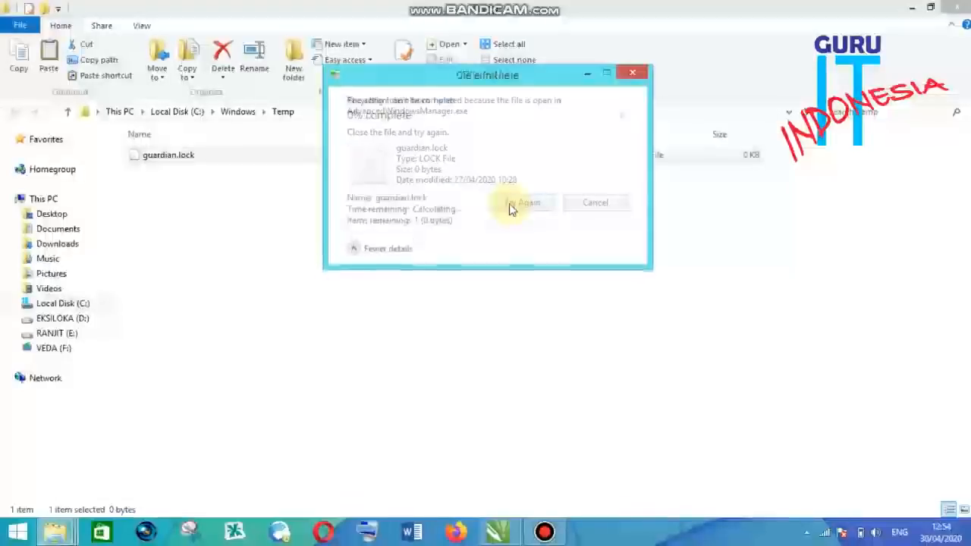
pyautogui.click(596, 204)
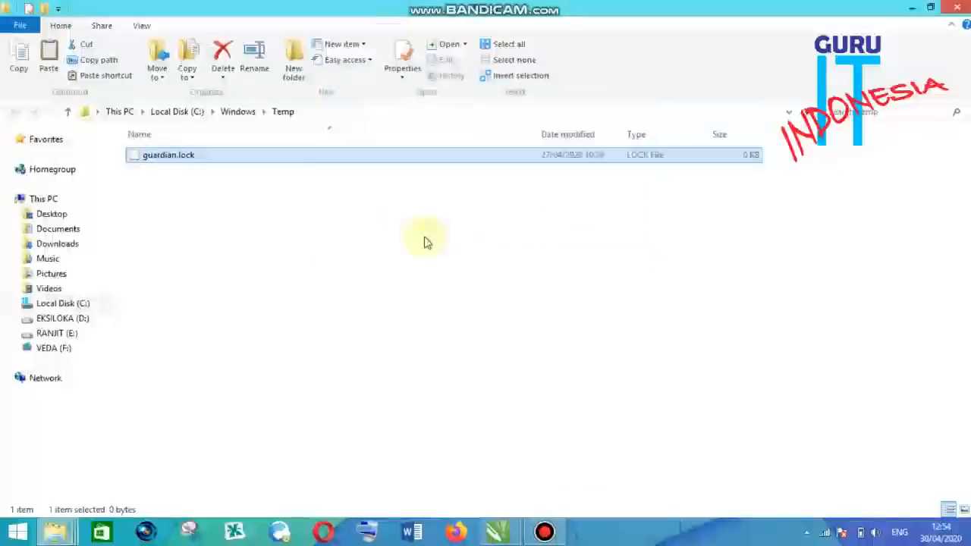
pyautogui.click(367, 227)
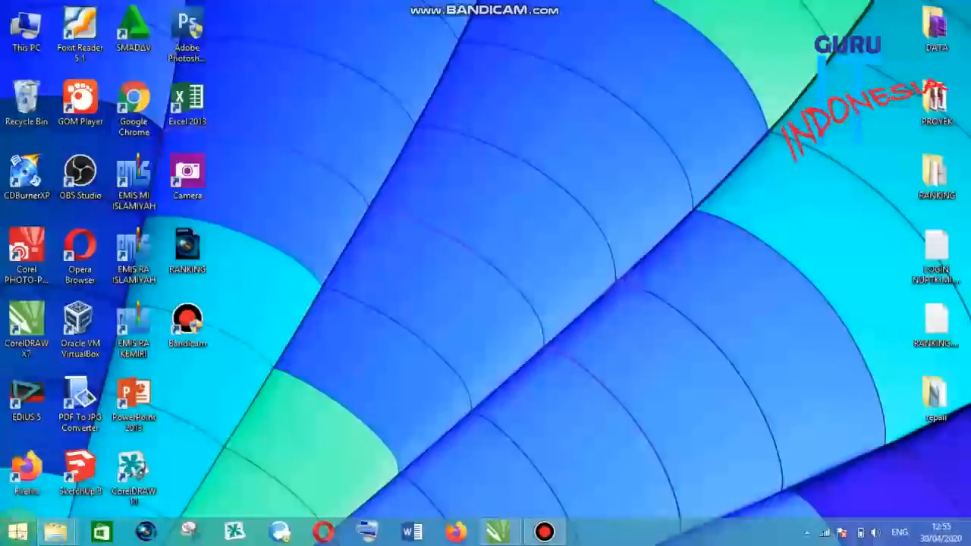
# - Open the Run dialog again and go to the %TEMP% folder
pyautogui.rightClick(18, 533)
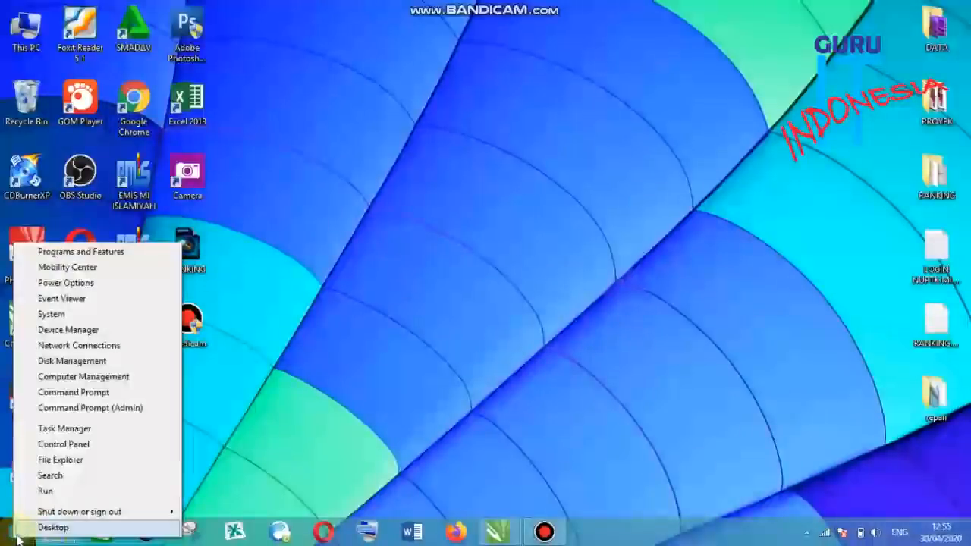
pyautogui.click(50, 493)
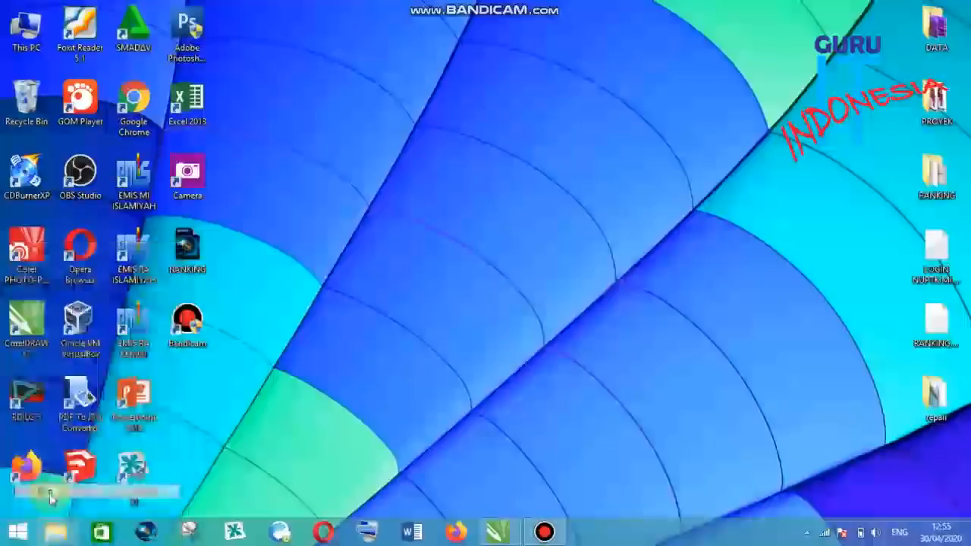
pyautogui.click(110, 445)
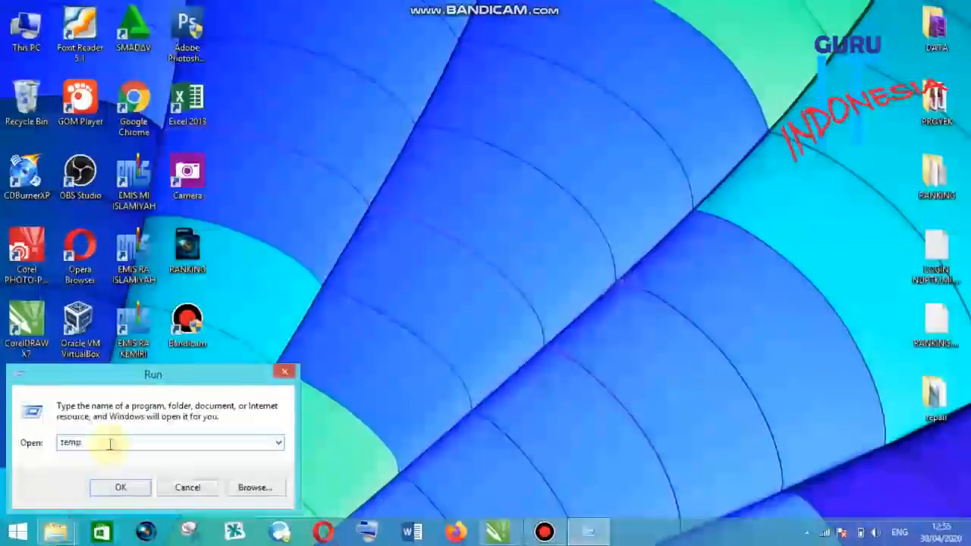
pyautogui.press('BackSpace')
pyautogui.press('BackSpace')
pyautogui.press('BackSpace')
pyautogui.press('BackSpace')
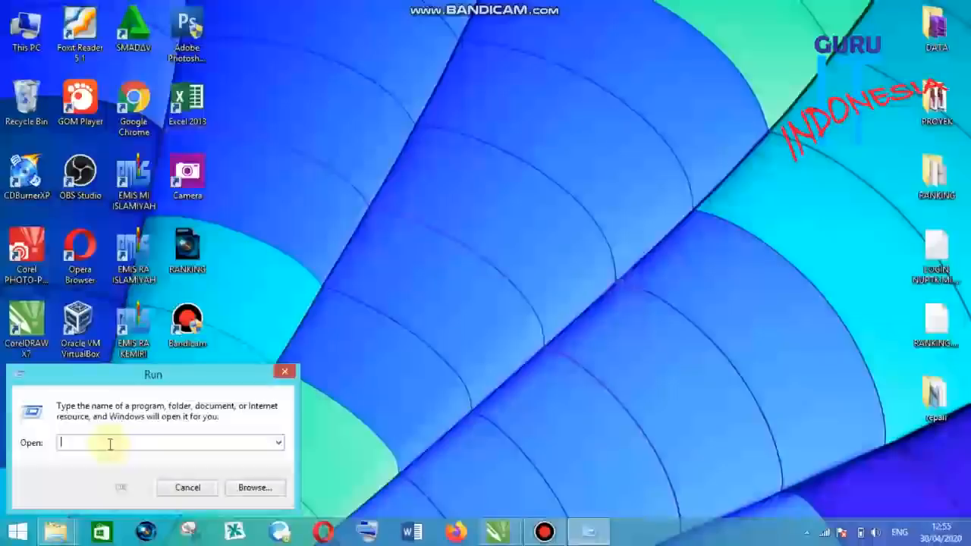
pyautogui.write('%')
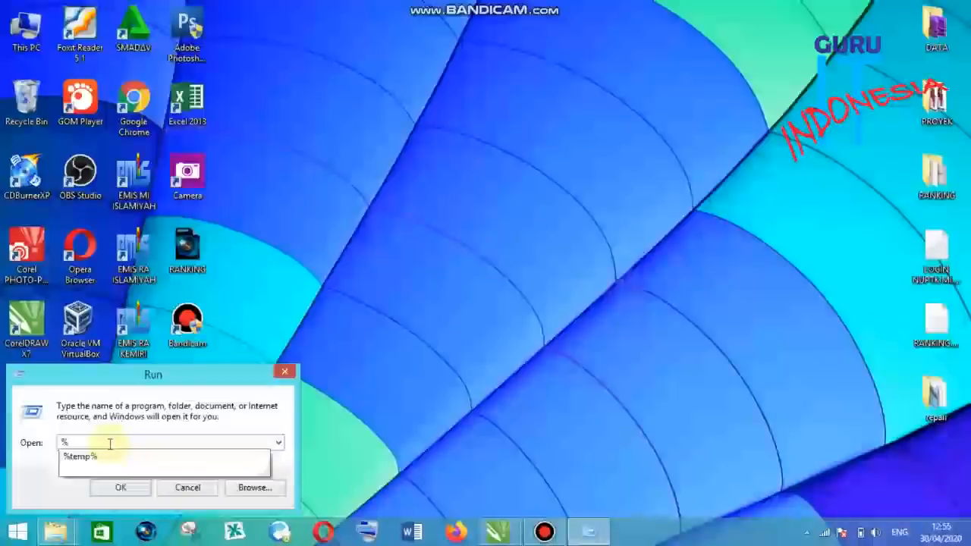
pyautogui.write('TEM')
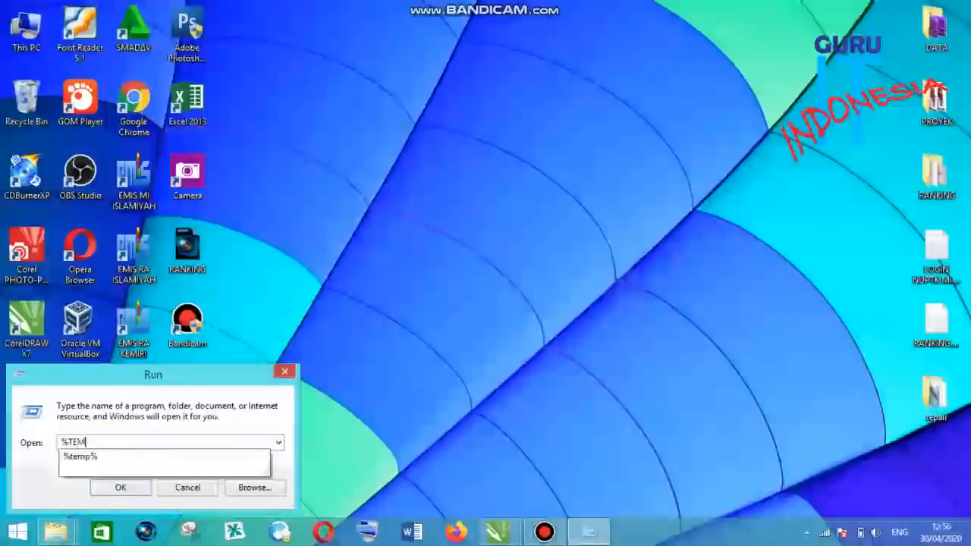
pyautogui.write('P')
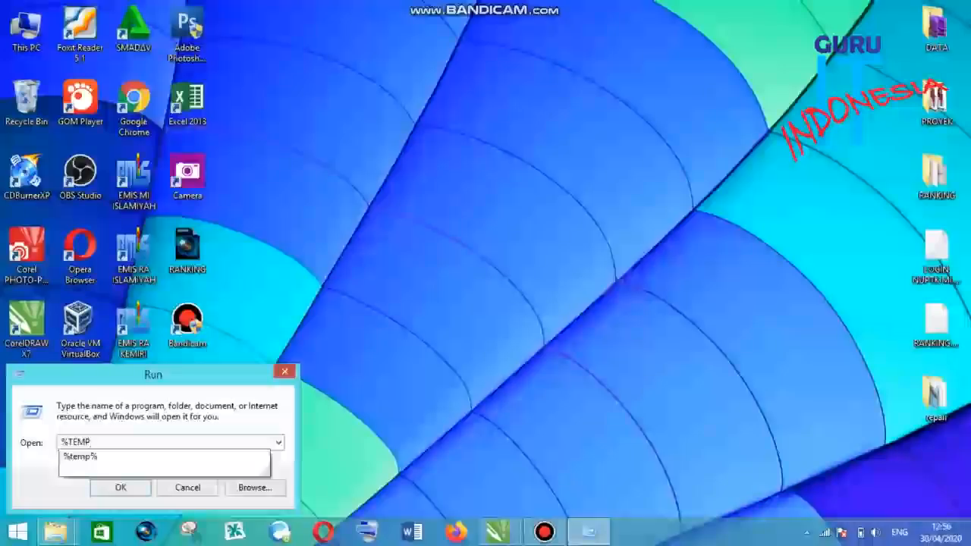
pyautogui.write('%')
pyautogui.press('Return')
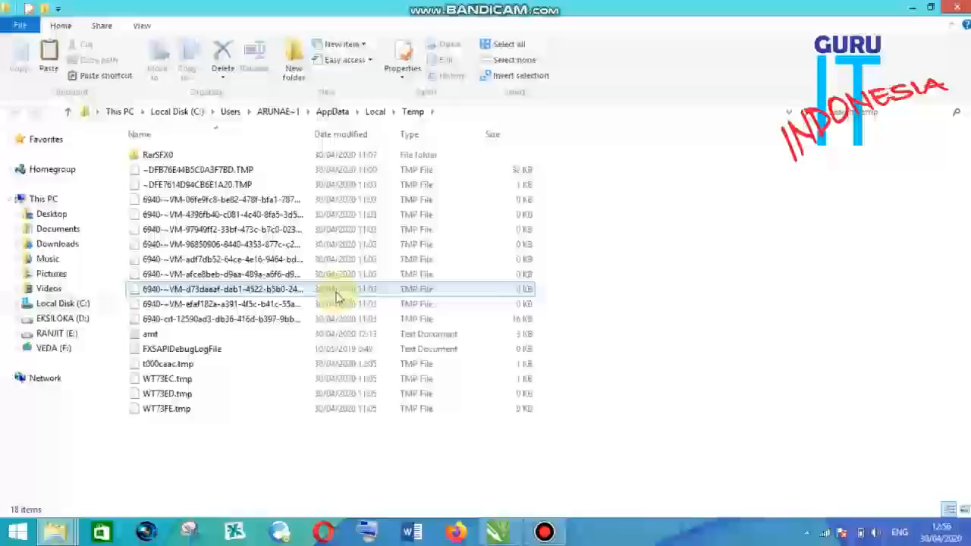
# - Select the files in the %TEMP% folder one by one to inspect them
pyautogui.click(345, 413)
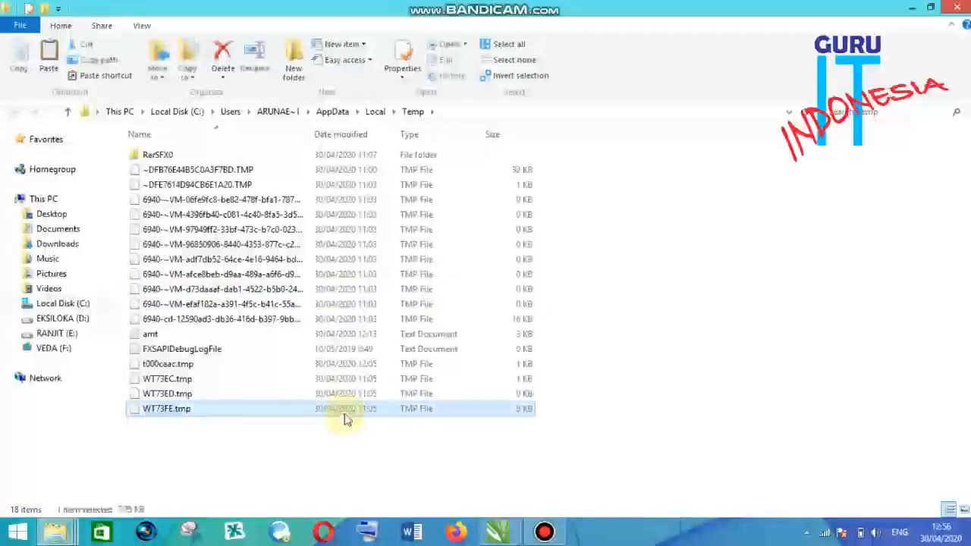
pyautogui.click(347, 379)
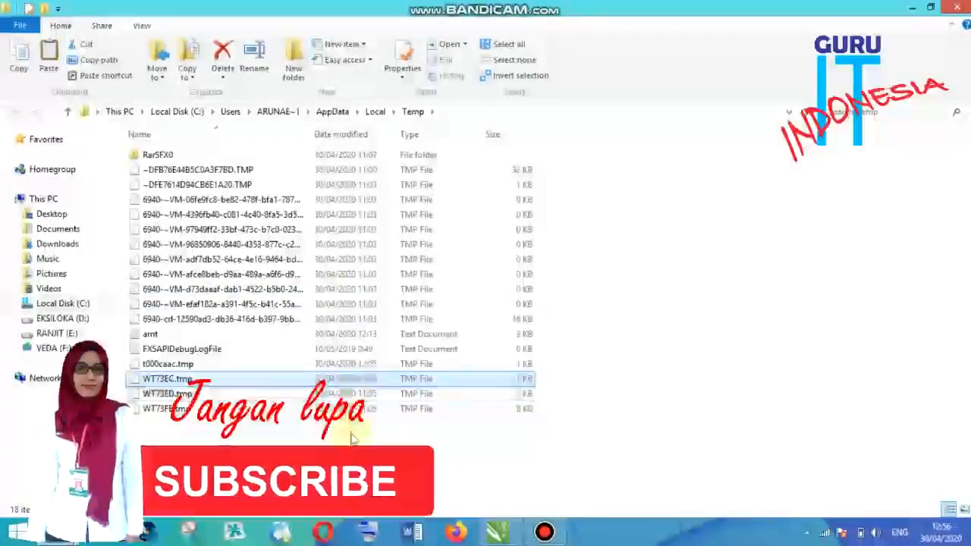
pyautogui.click(353, 409)
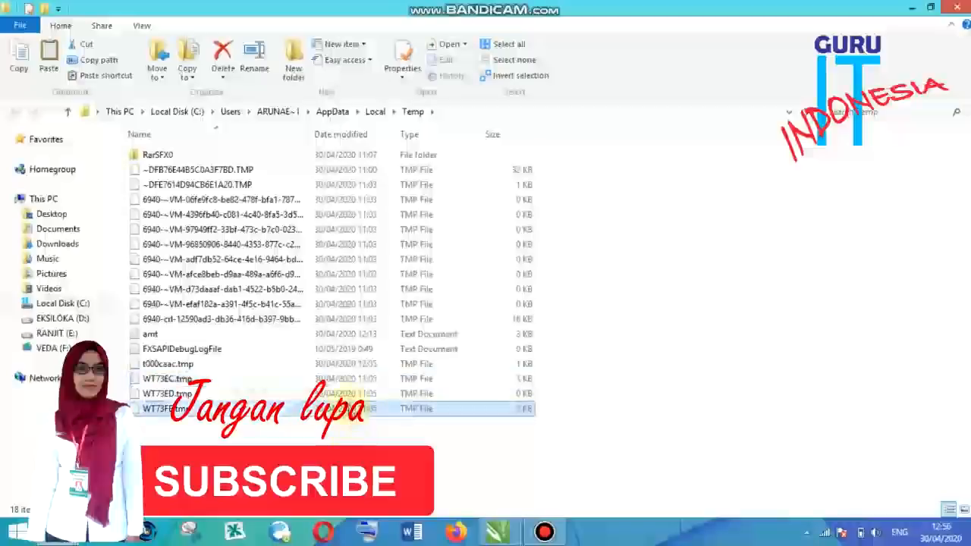
pyautogui.click(346, 394)
pyautogui.click(347, 380)
pyautogui.click(355, 364)
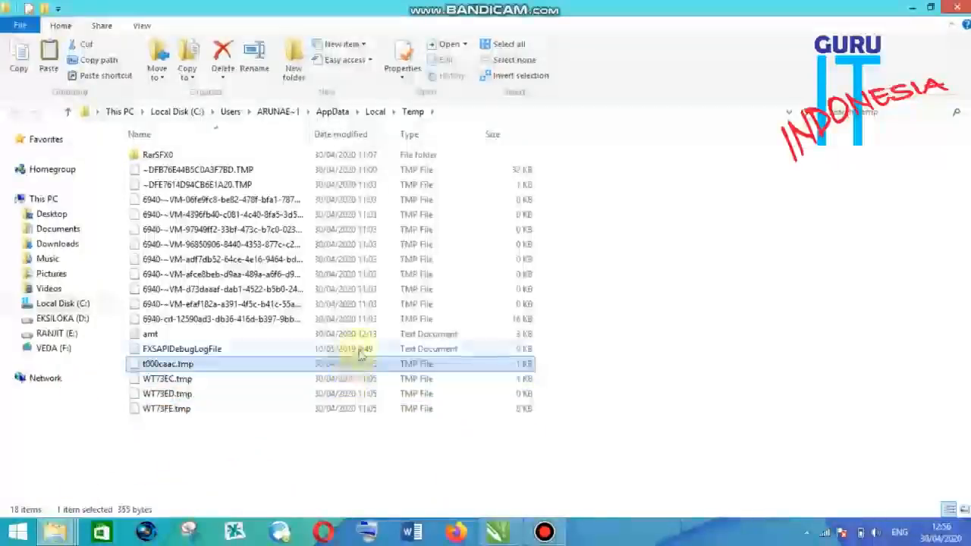
pyautogui.click(359, 349)
pyautogui.click(358, 334)
pyautogui.click(357, 349)
pyautogui.click(352, 364)
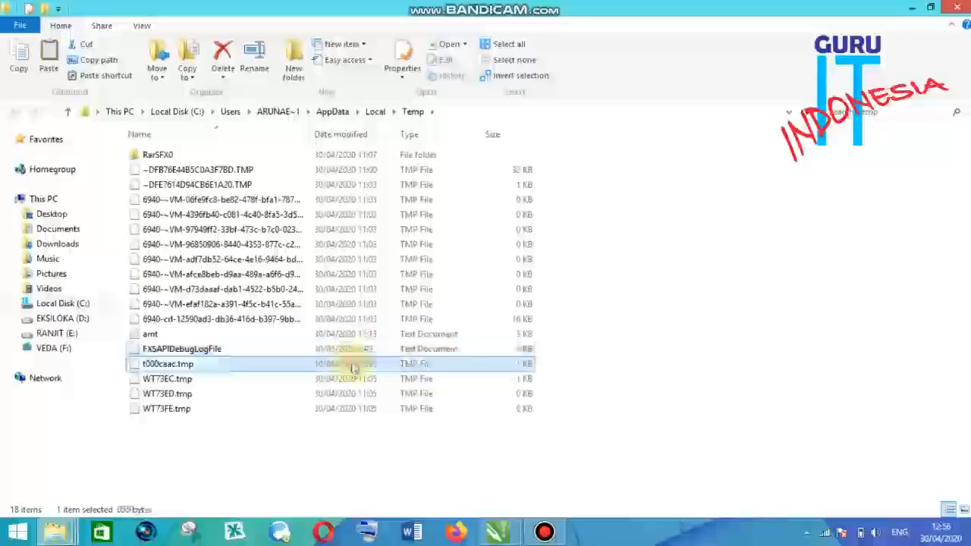
pyautogui.click(353, 379)
pyautogui.click(354, 394)
pyautogui.click(353, 409)
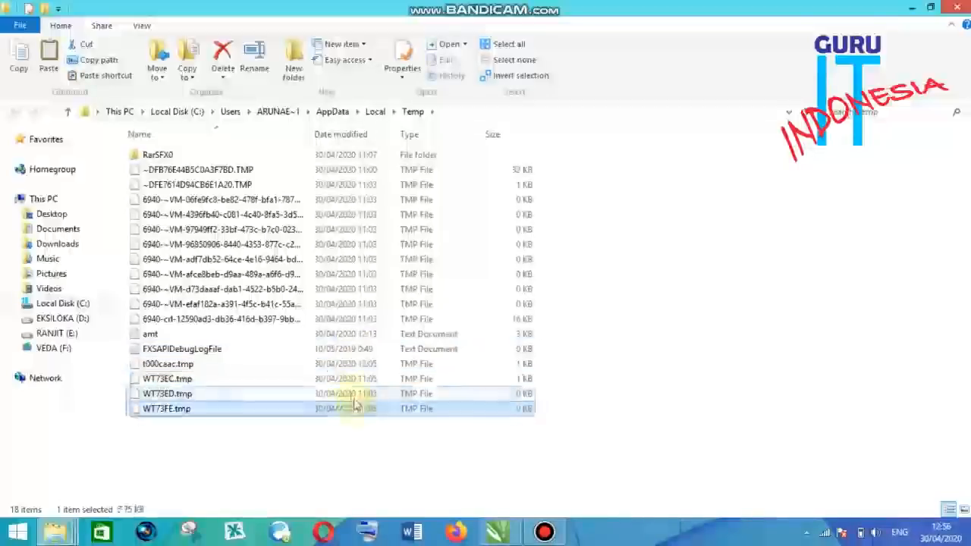
pyautogui.click(347, 393)
pyautogui.click(347, 380)
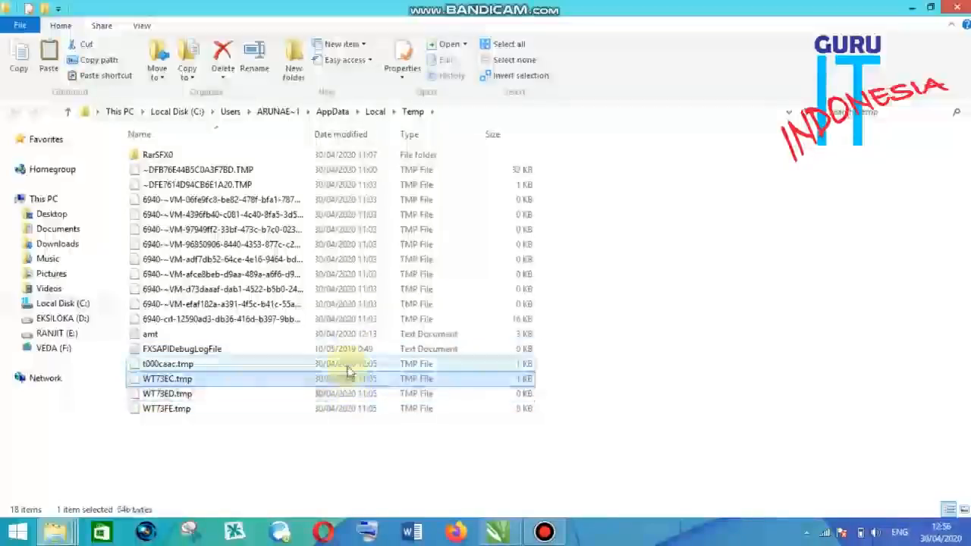
pyautogui.click(349, 366)
pyautogui.click(353, 350)
pyautogui.click(354, 365)
pyautogui.click(358, 379)
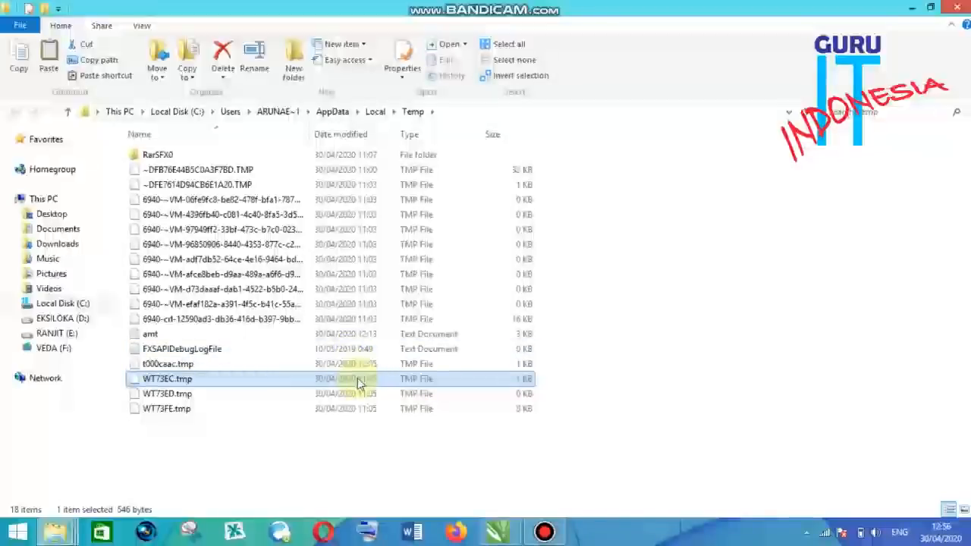
# - Select everything in the %TEMP% folder and delete it
pyautogui.hotkey('ctrl', 'a')
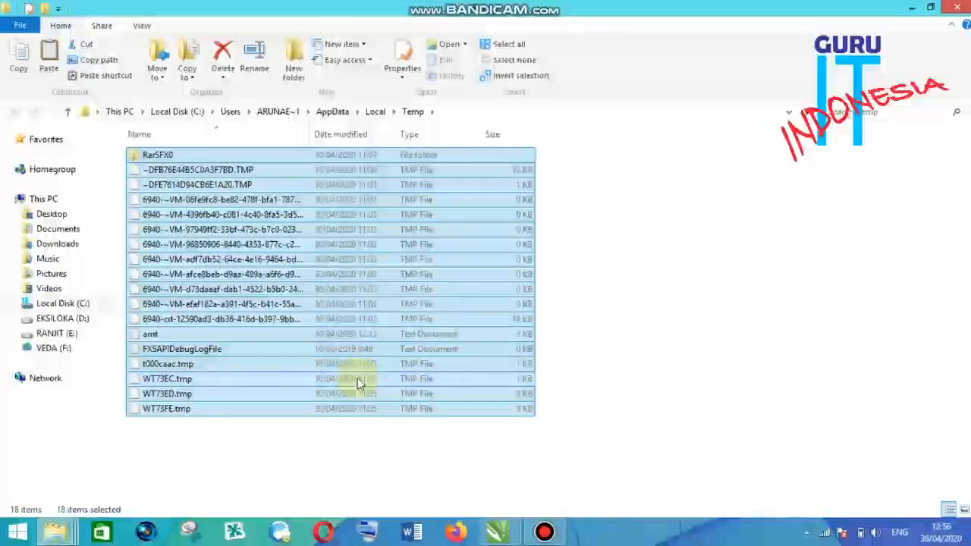
pyautogui.press('Delete')
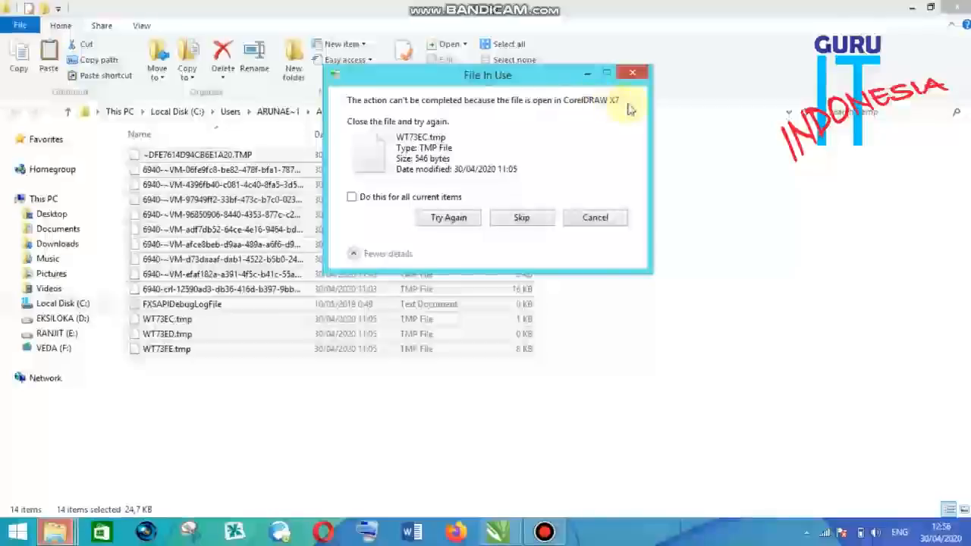
pyautogui.click(504, 536)
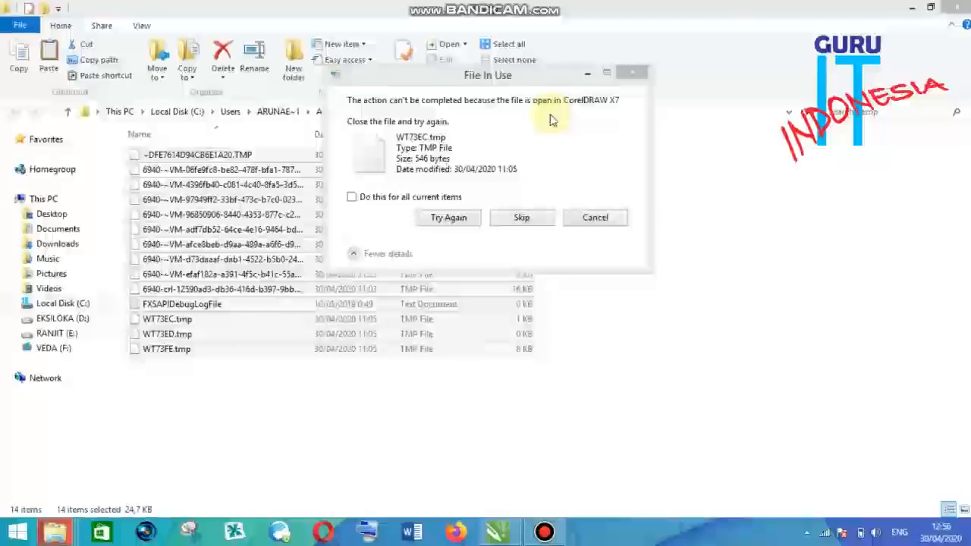
# - Skip each file reported as in use until the deletion of the %TEMP% contents finishes
pyautogui.click(522, 218)
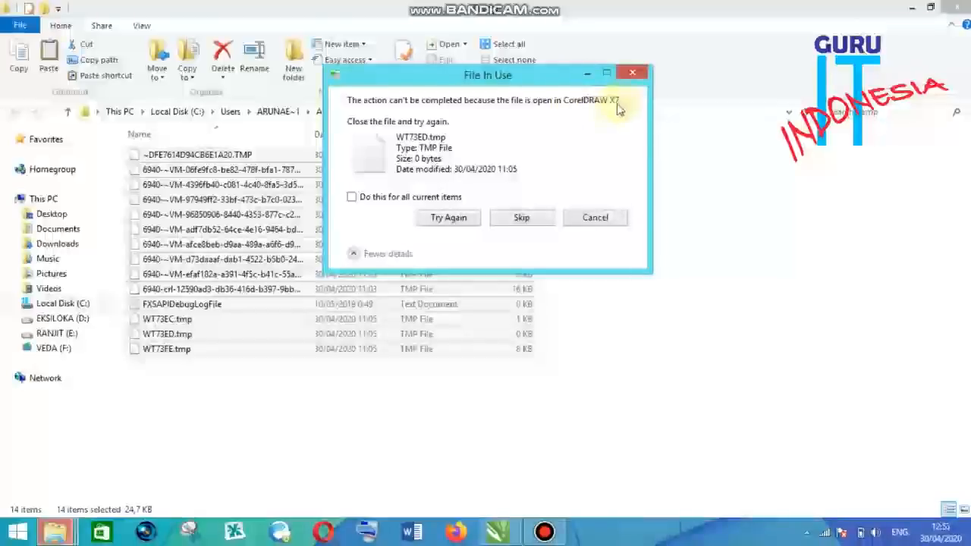
pyautogui.click(522, 217)
pyautogui.click(523, 218)
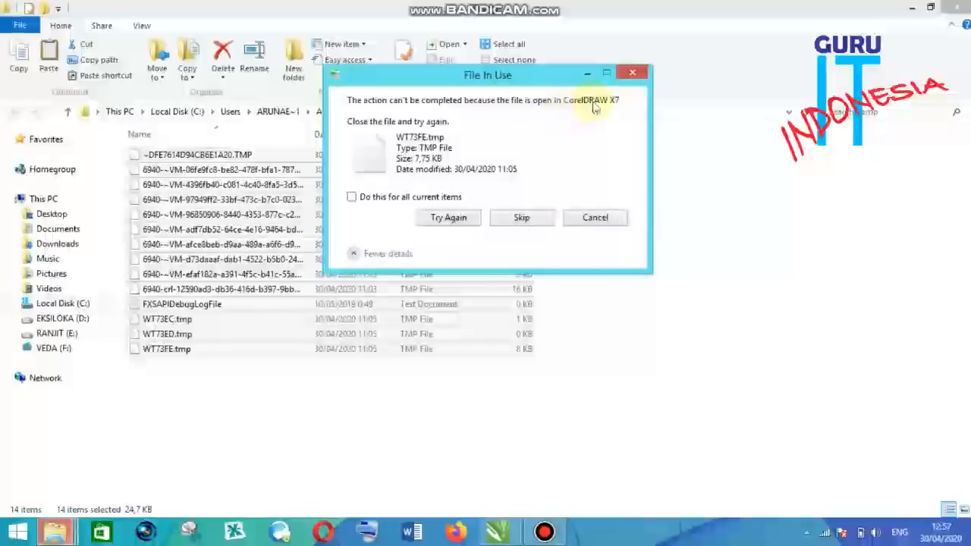
pyautogui.click(531, 218)
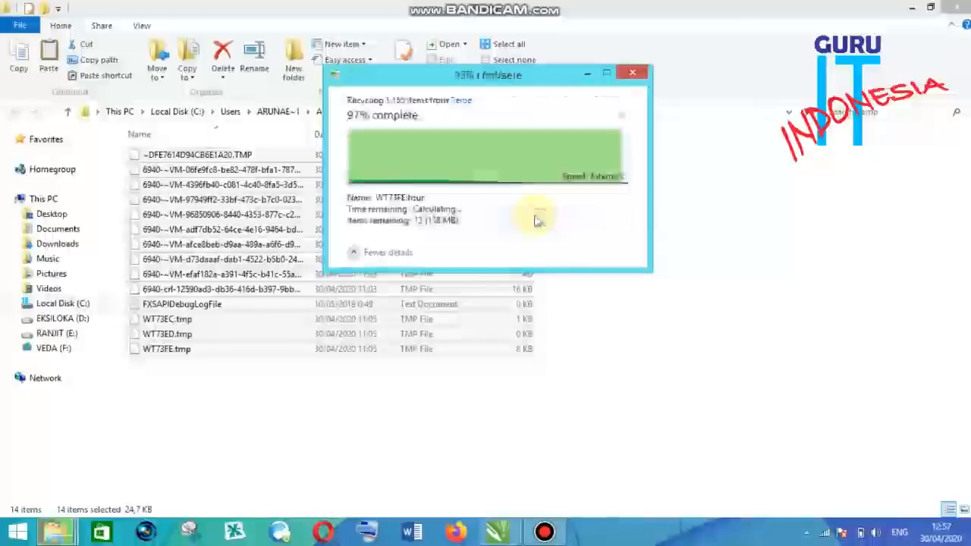
pyautogui.click(531, 219)
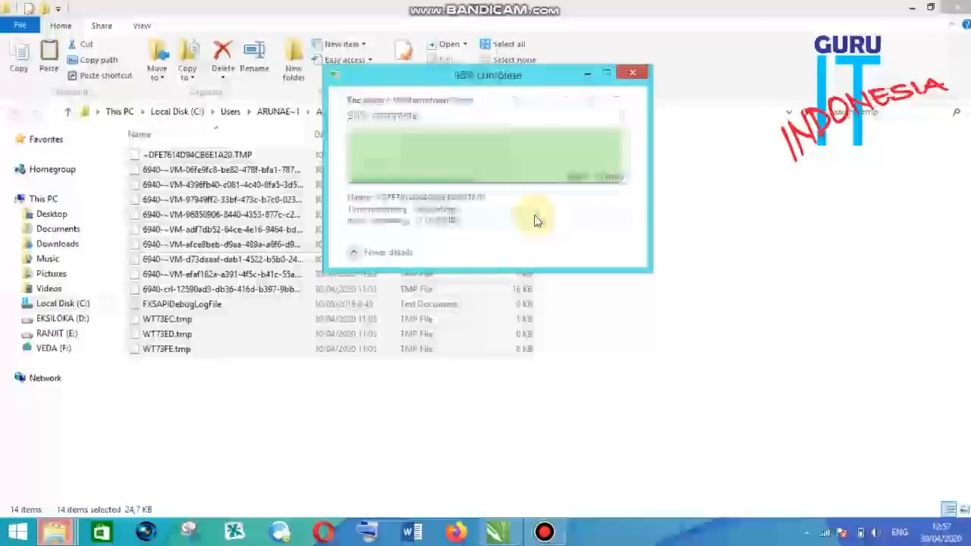
pyautogui.click(532, 219)
pyautogui.click(532, 219)
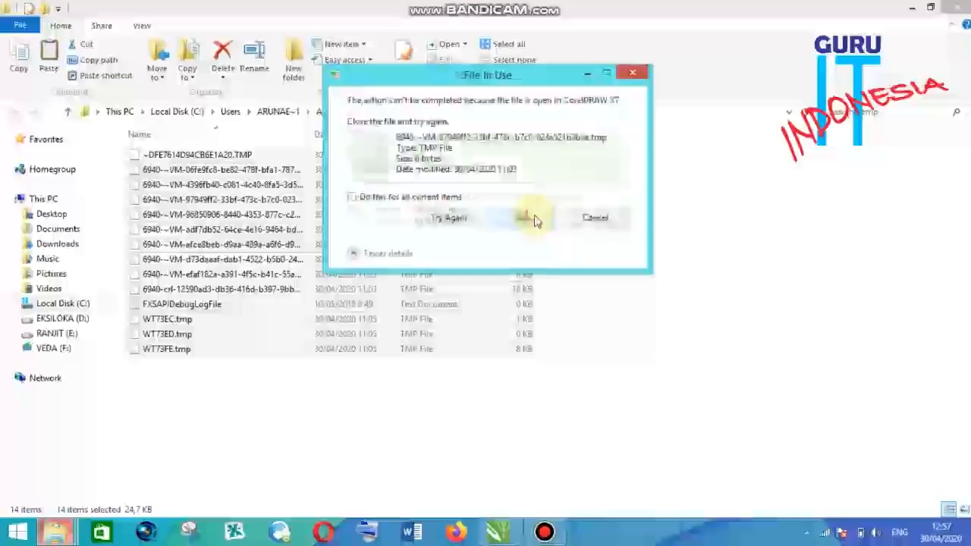
pyautogui.click(522, 218)
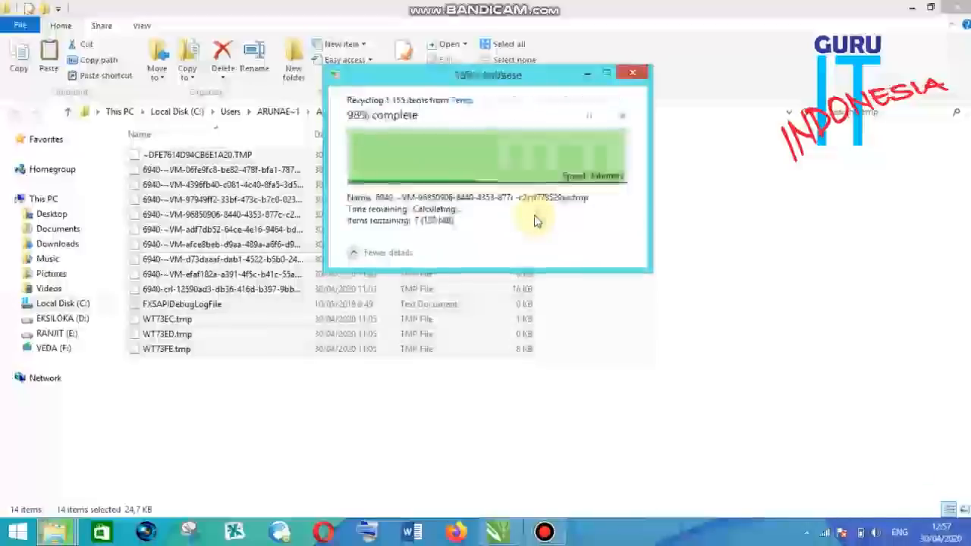
pyautogui.click(522, 218)
pyautogui.click(535, 220)
pyautogui.click(535, 220)
pyautogui.click(535, 220)
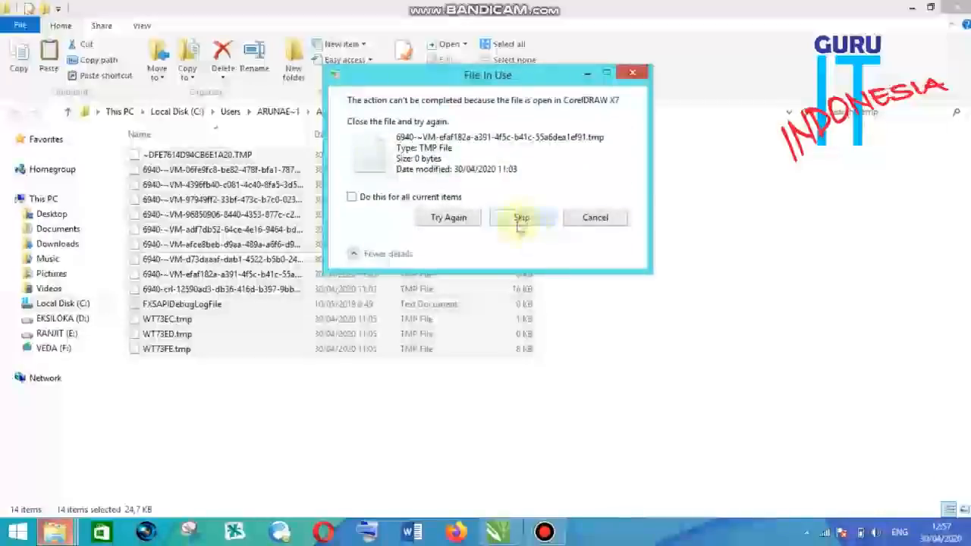
pyautogui.click(521, 221)
pyautogui.click(522, 220)
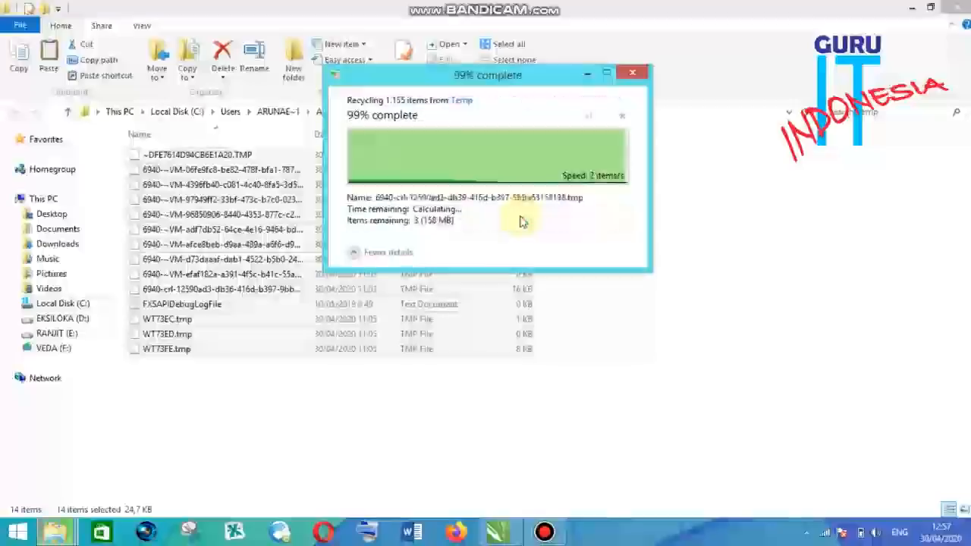
pyautogui.click(524, 231)
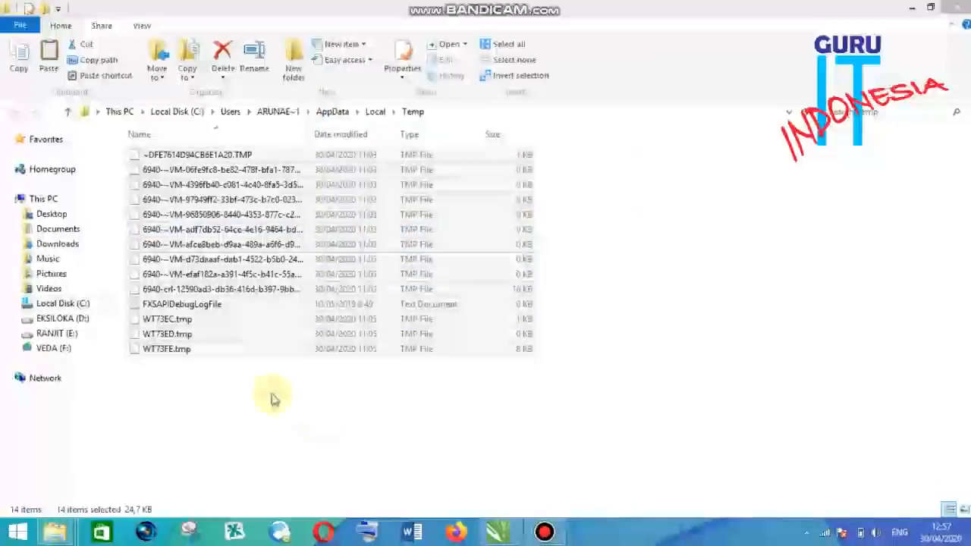
pyautogui.click(331, 388)
pyautogui.moveTo(585, 379); pyautogui.dragTo(393, 152)
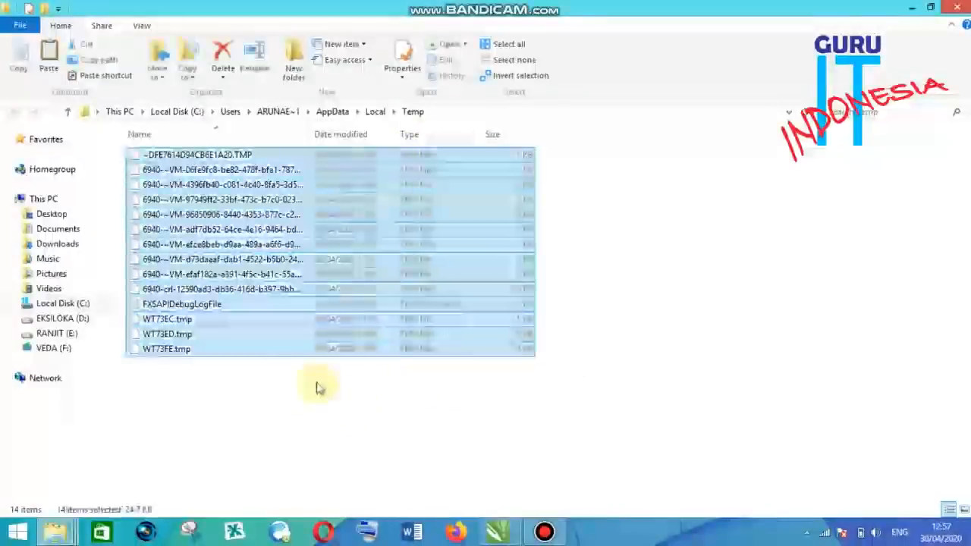
pyautogui.click(319, 388)
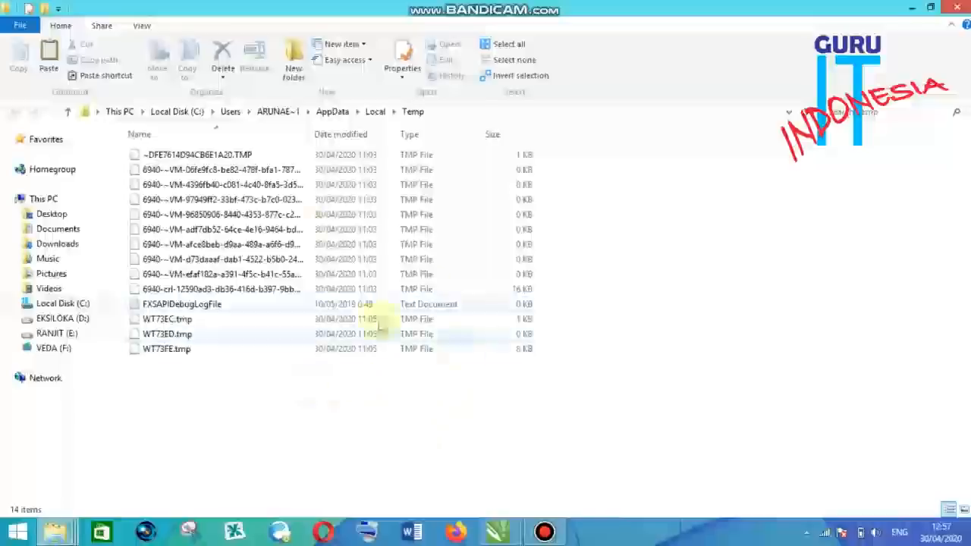
pyautogui.moveTo(494, 536)
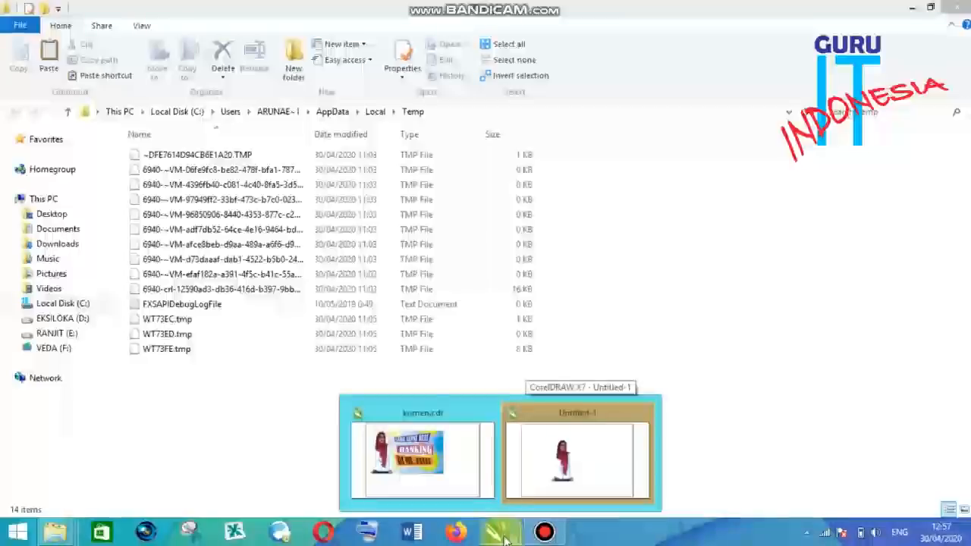
pyautogui.click(253, 289)
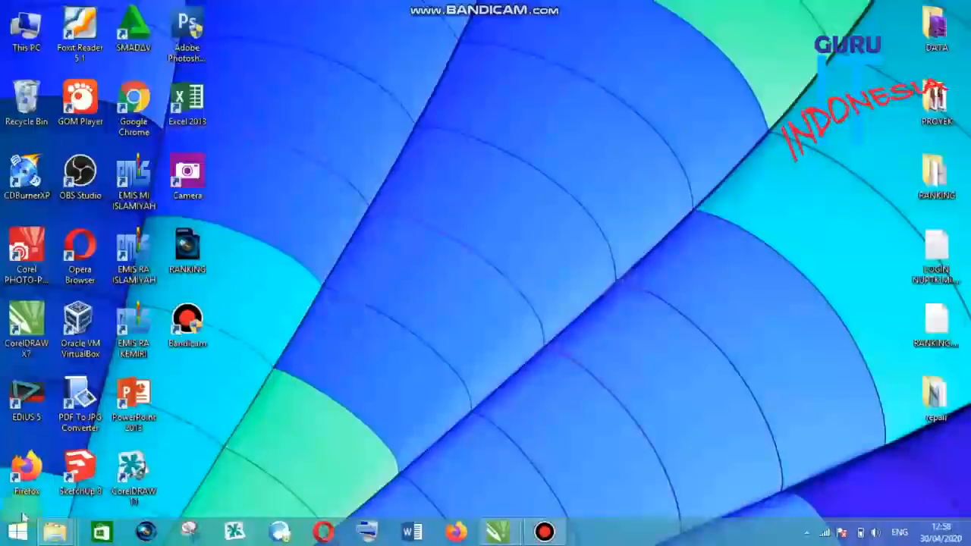
# - Open the Prefetch folder through the Run dialog
pyautogui.rightClick(20, 537)
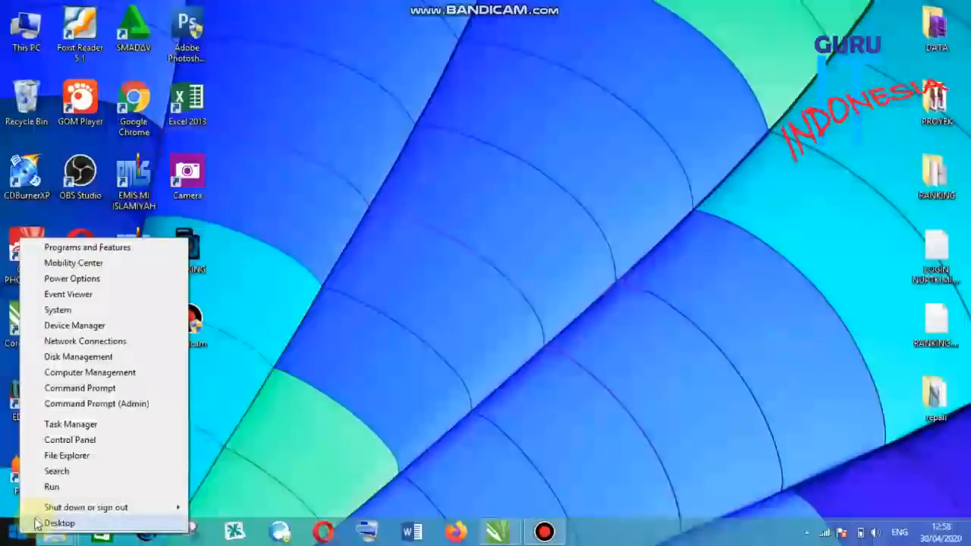
pyautogui.click(53, 487)
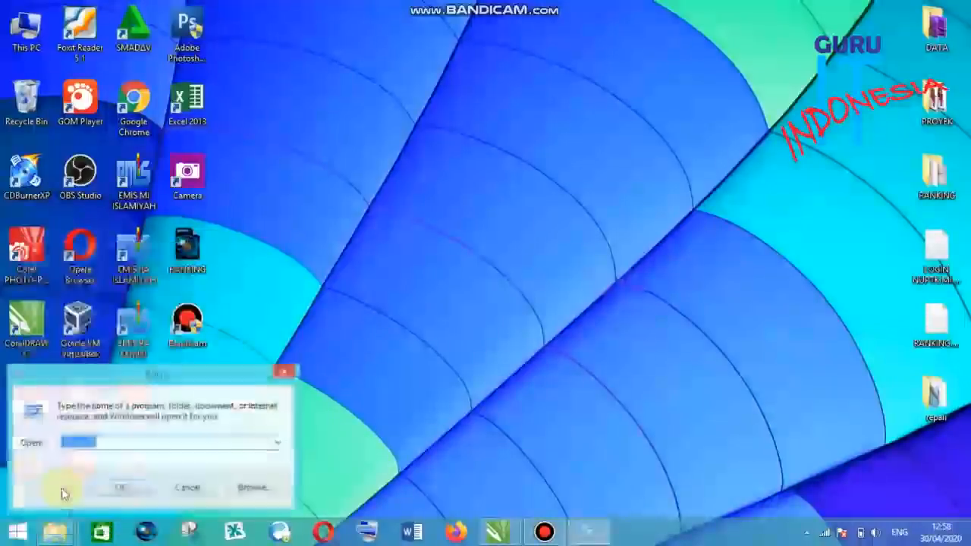
pyautogui.press('BackSpace')
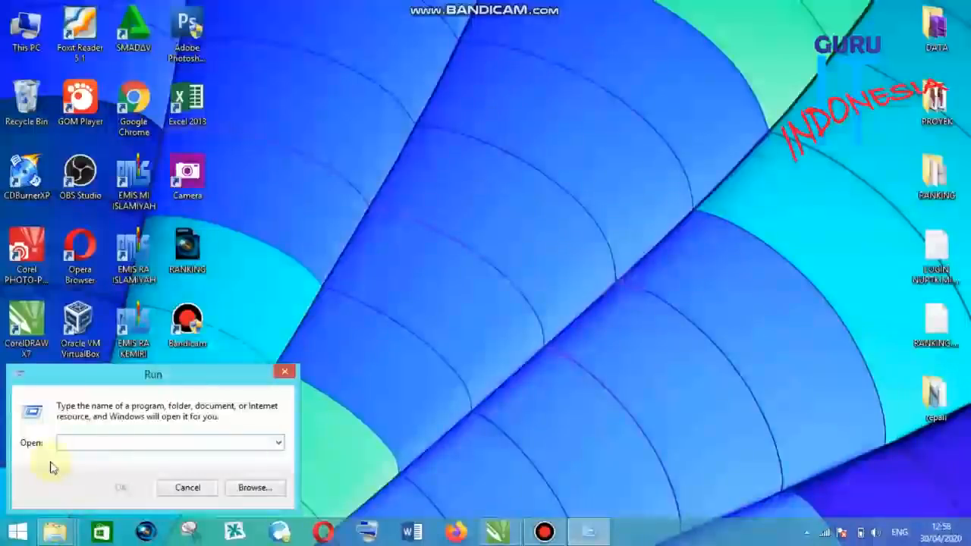
pyautogui.write('pREFETC')
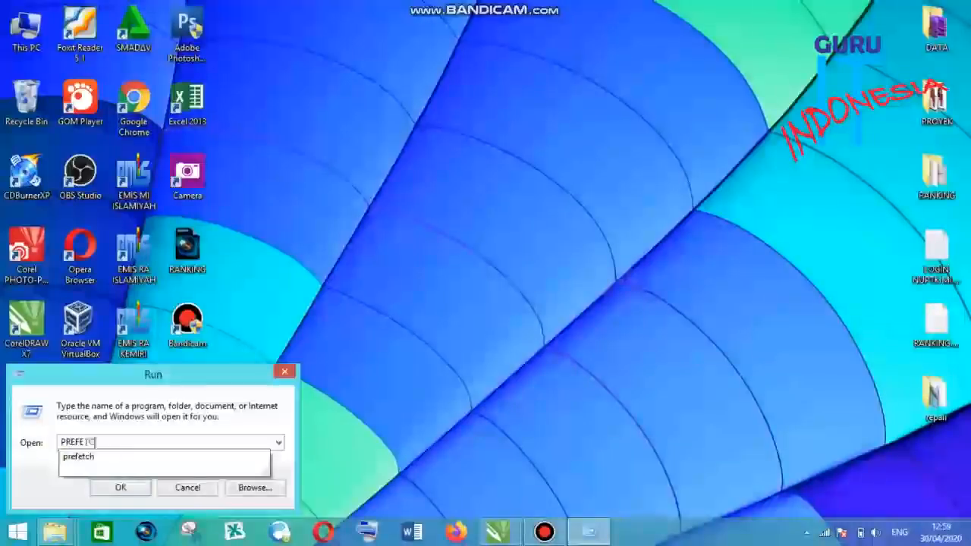
pyautogui.write('H')
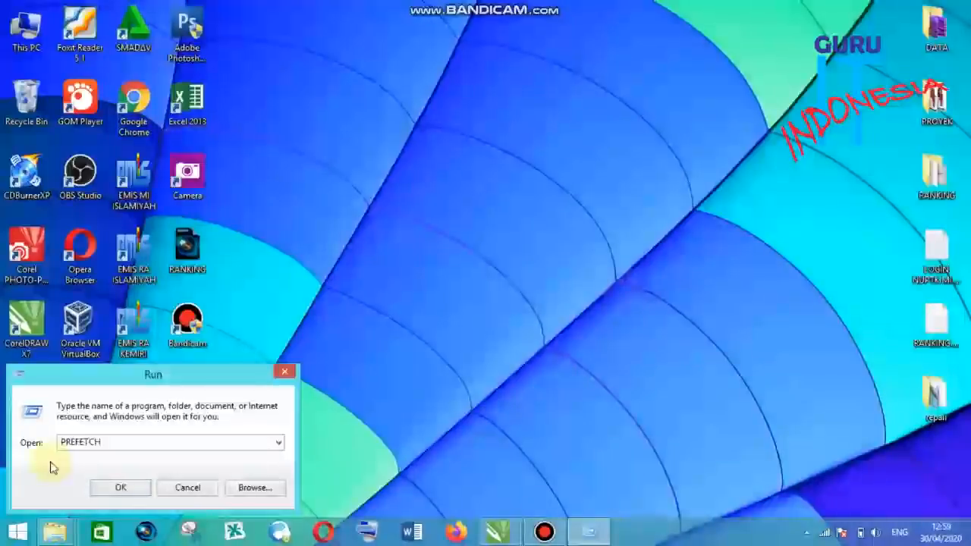
pyautogui.press('Return')
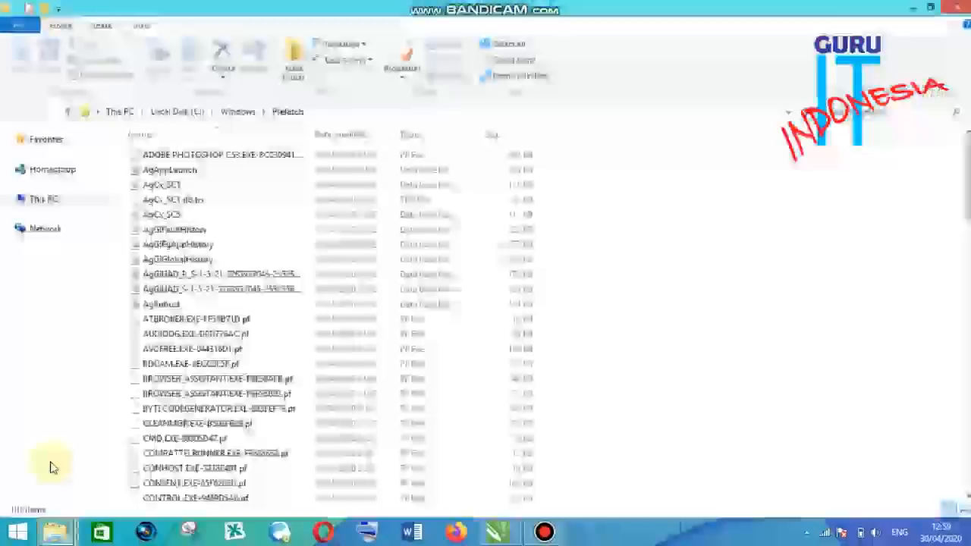
# - Select all files in the Prefetch folder and delete them
pyautogui.click(335, 262)
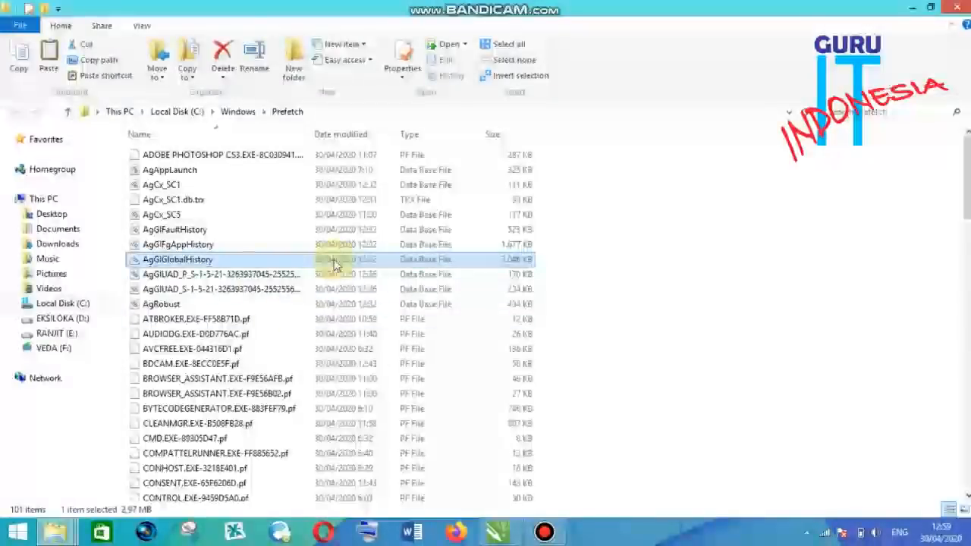
pyautogui.scroll(-15, 345, 270)
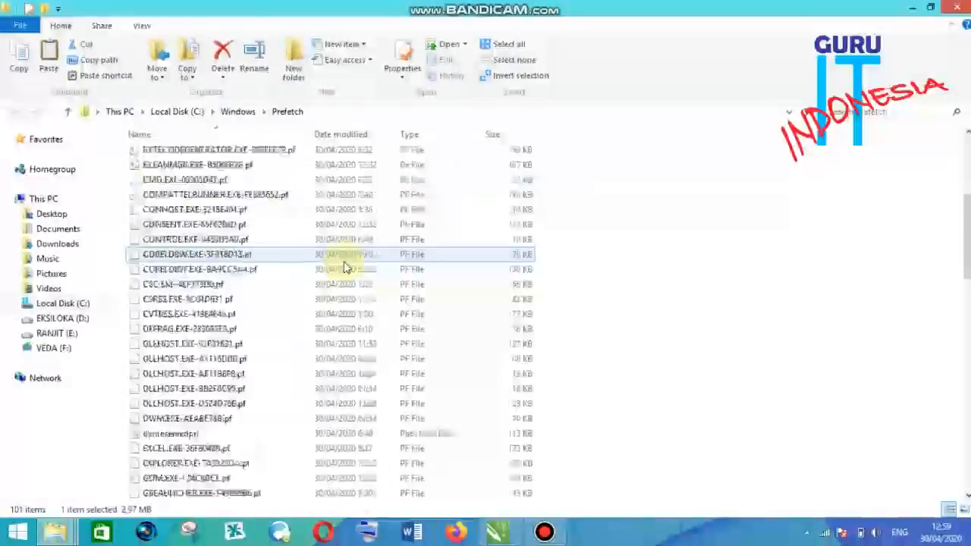
pyautogui.scroll(-8, 345, 281)
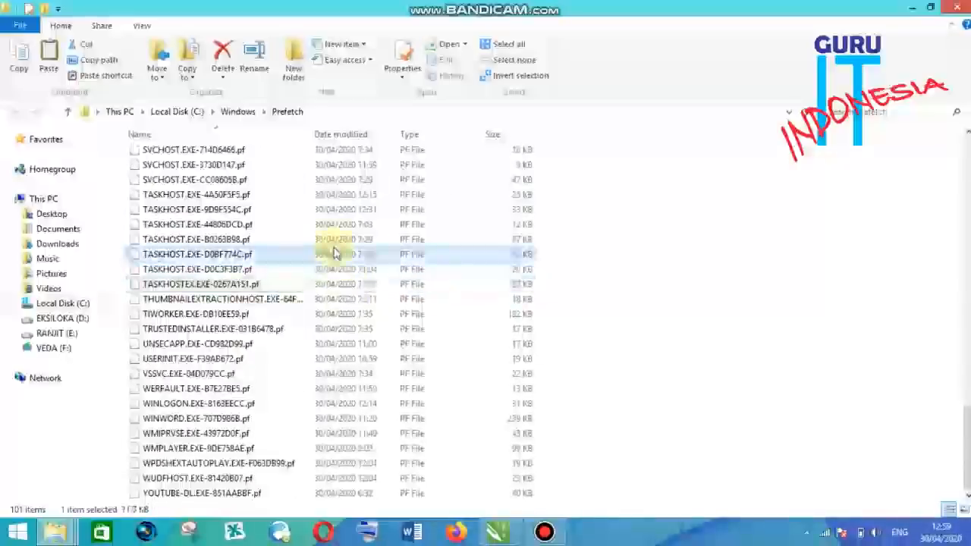
pyautogui.click(334, 254)
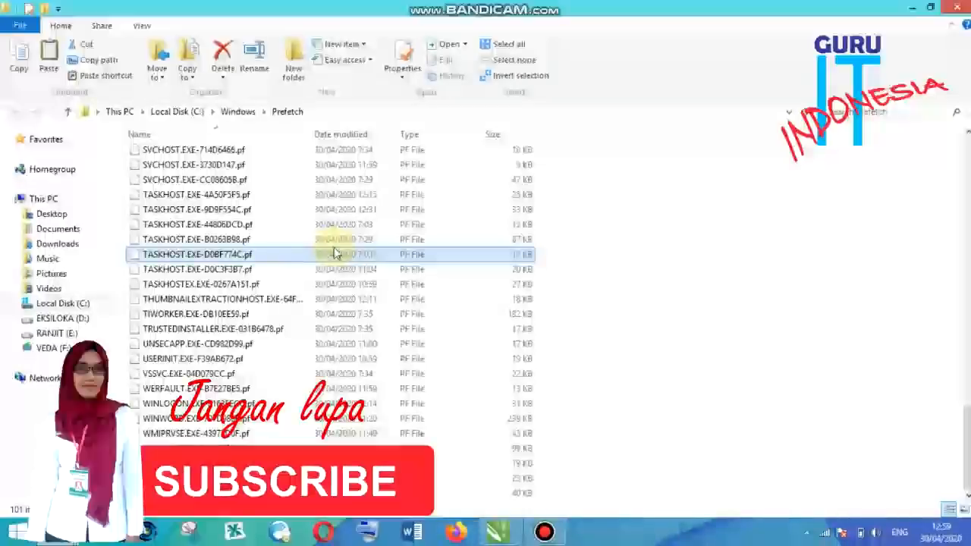
pyautogui.hotkey('ctrl', 'a')
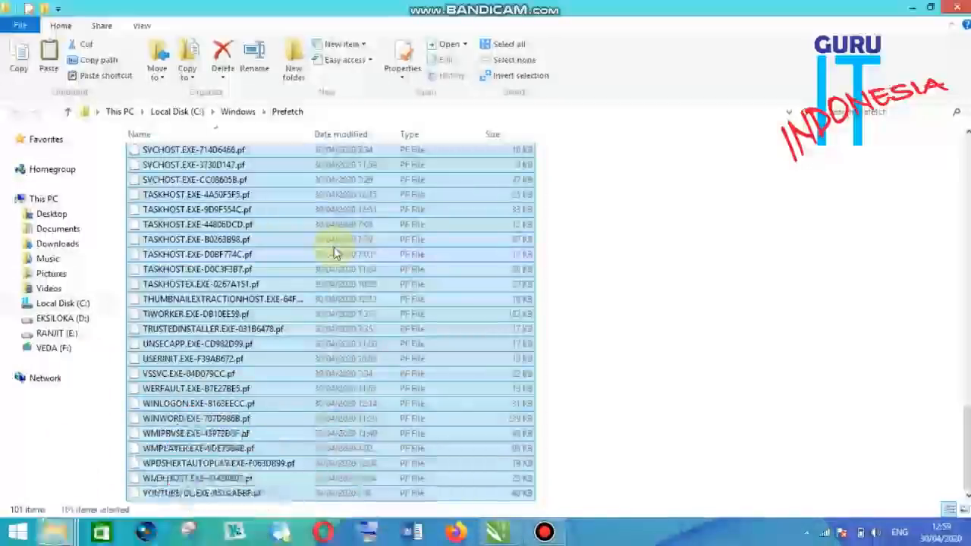
pyautogui.press('Delete')
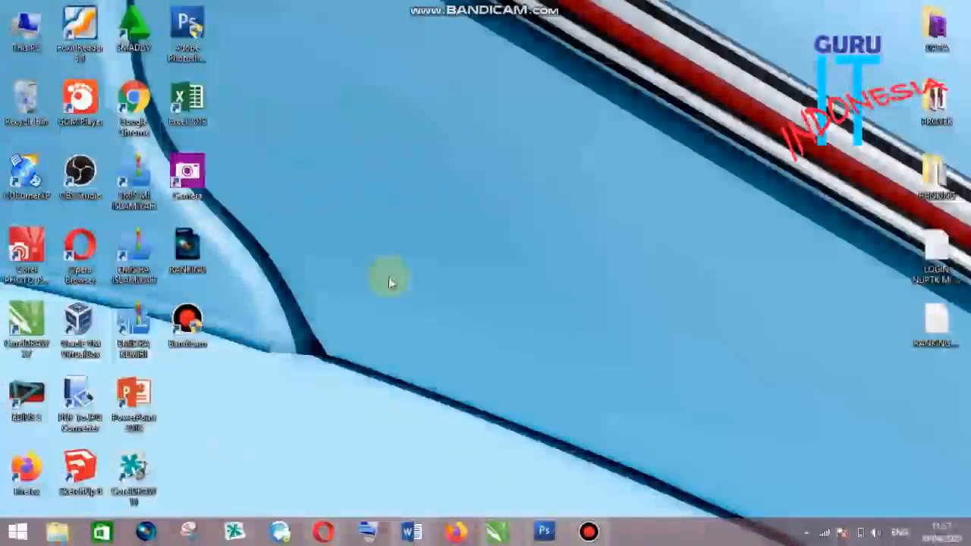
# - Open Disk Cleanup from the properties of Local Disk (C:)
pyautogui.click(59, 534)
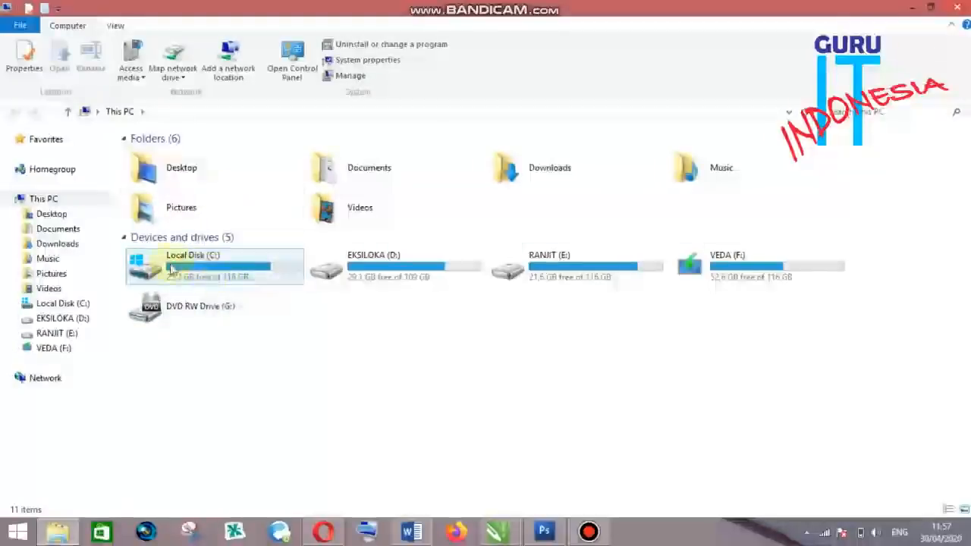
pyautogui.rightClick(207, 264)
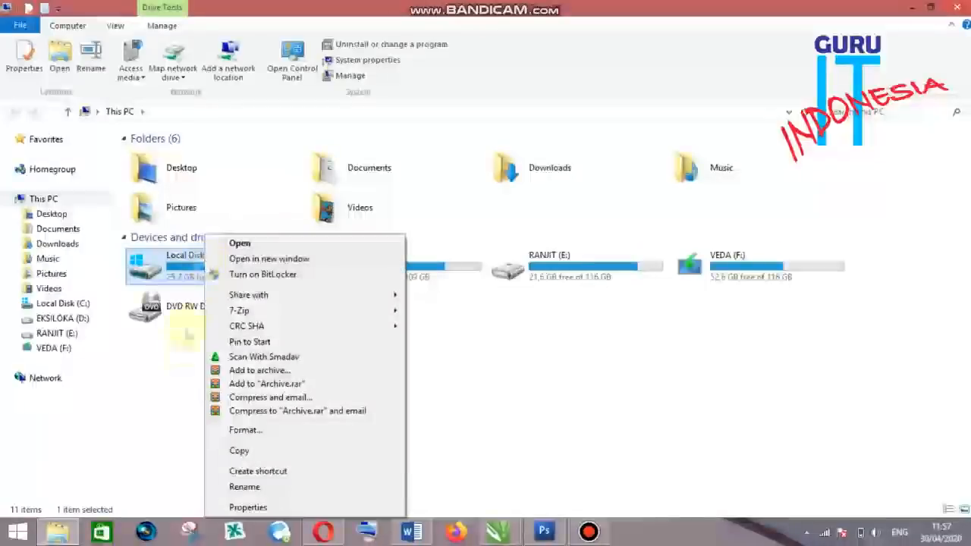
pyautogui.click(286, 509)
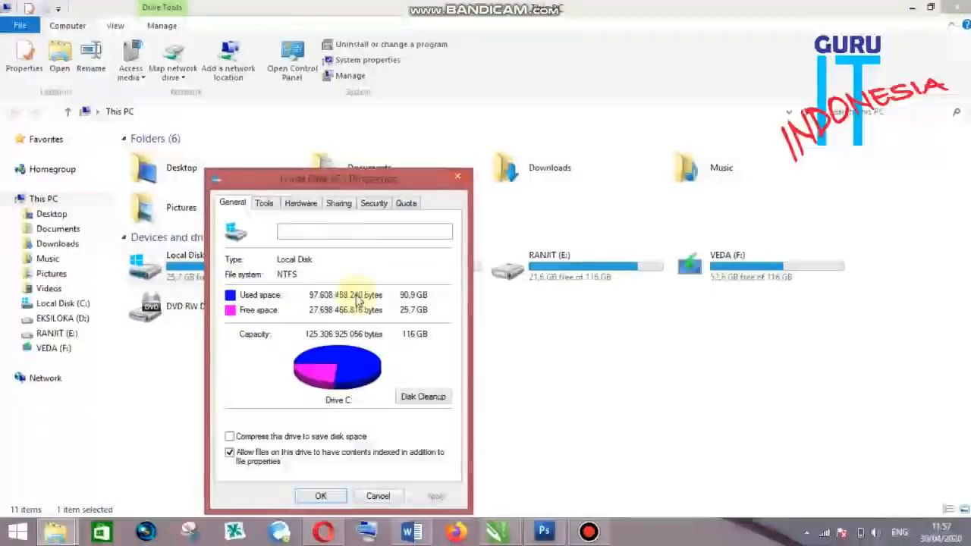
pyautogui.moveTo(346, 178); pyautogui.dragTo(390, 81)
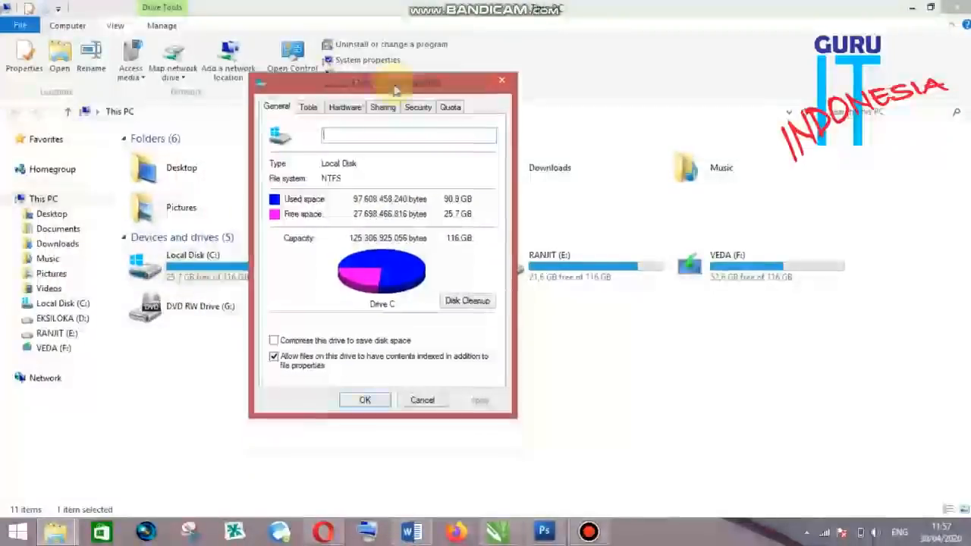
pyautogui.click(466, 304)
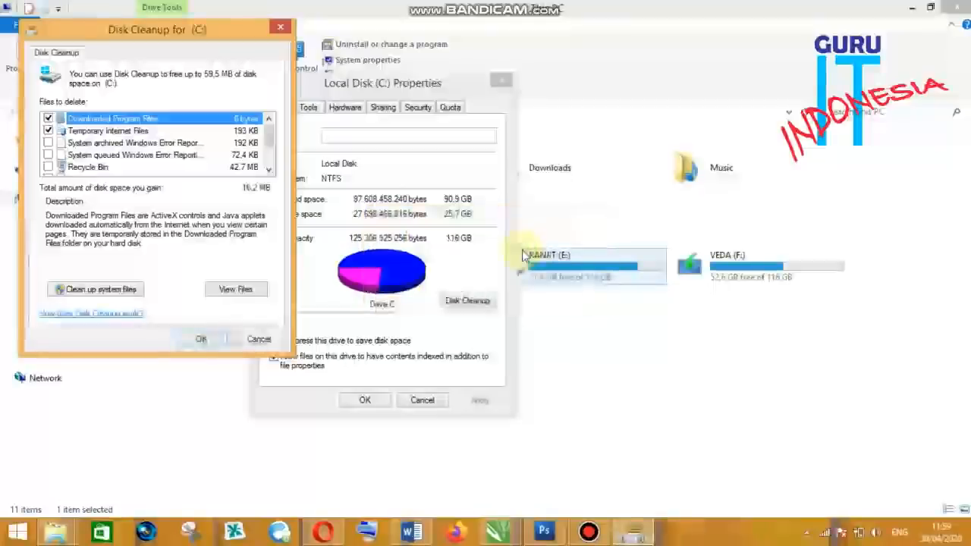
# - Tick System archived Windows Error Reporting files in the Disk Cleanup list
pyautogui.moveTo(163, 38); pyautogui.dragTo(545, 91)
pyautogui.moveTo(651, 187)
pyautogui.mouseDown()
pyautogui.moveTo(651, 214)
pyautogui.moveTo(650, 190)
pyautogui.mouseUp()
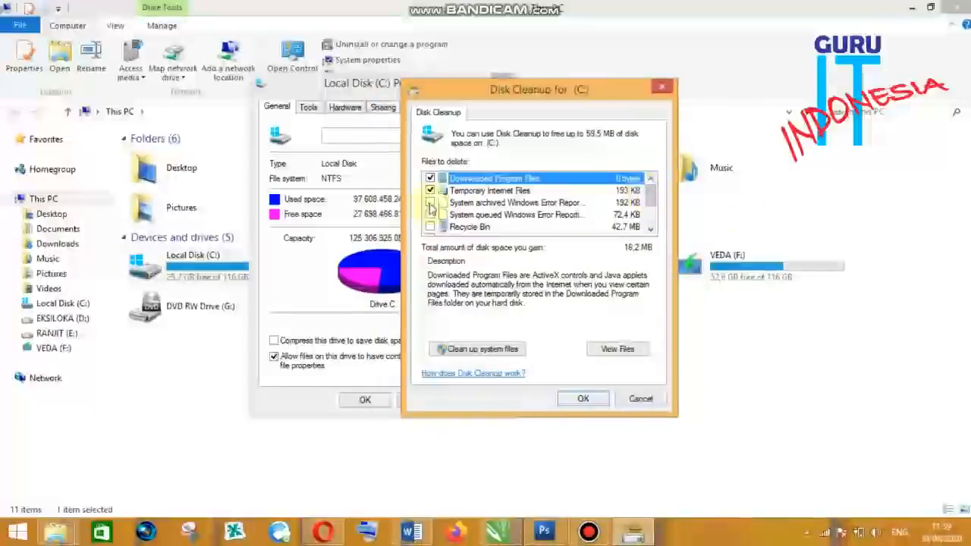
pyautogui.moveTo(651, 190)
pyautogui.mouseDown()
pyautogui.moveTo(651, 205)
pyautogui.moveTo(651, 187)
pyautogui.mouseUp()
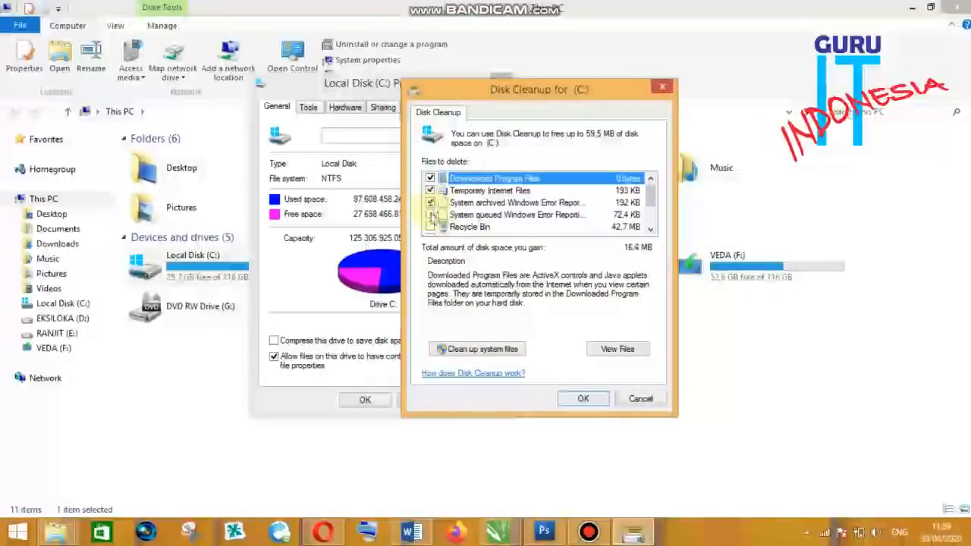
# - Tick Recycle Bin, Thumbnails and Temporary files in the Disk Cleanup list of files to delete
pyautogui.click(431, 227)
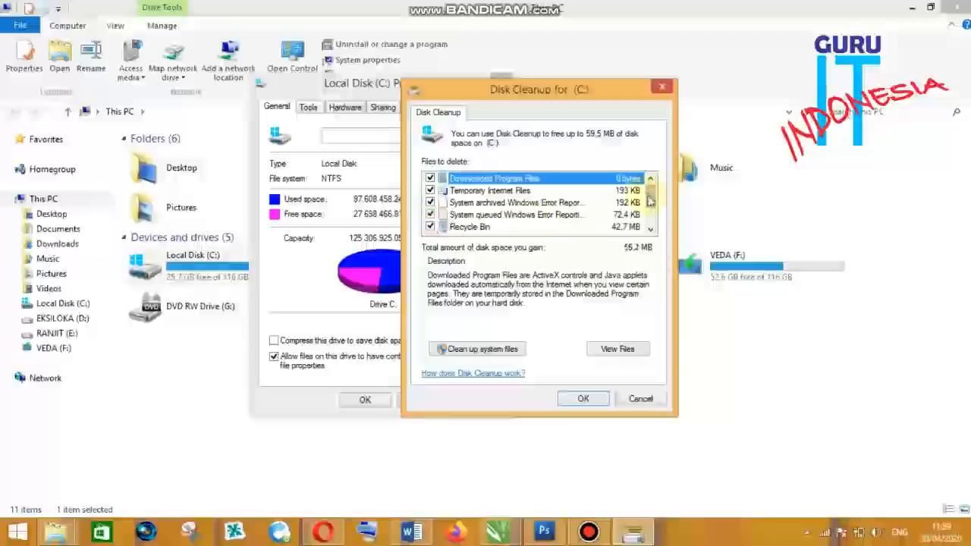
pyautogui.moveTo(650, 200); pyautogui.dragTo(650, 207)
pyautogui.click(431, 227)
pyautogui.moveTo(651, 206); pyautogui.dragTo(650, 214)
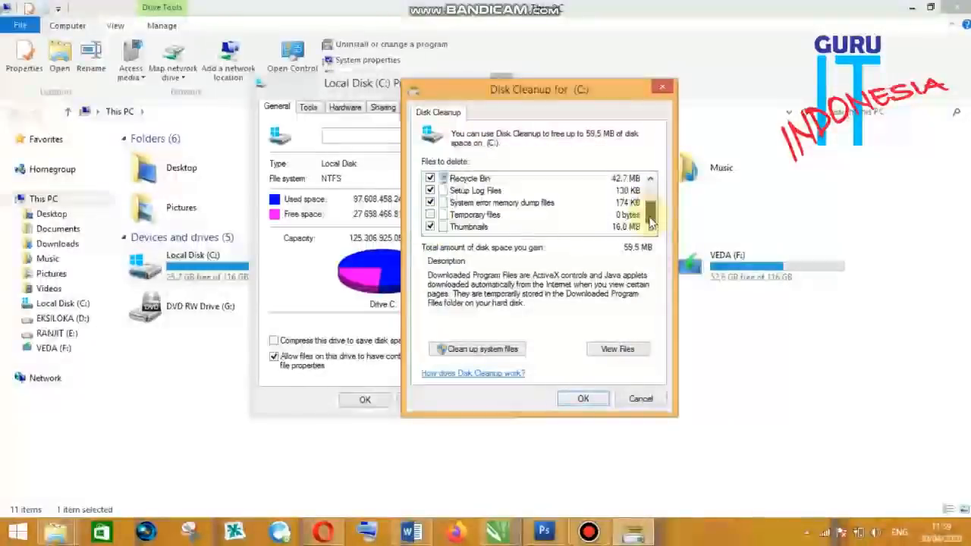
pyautogui.click(430, 215)
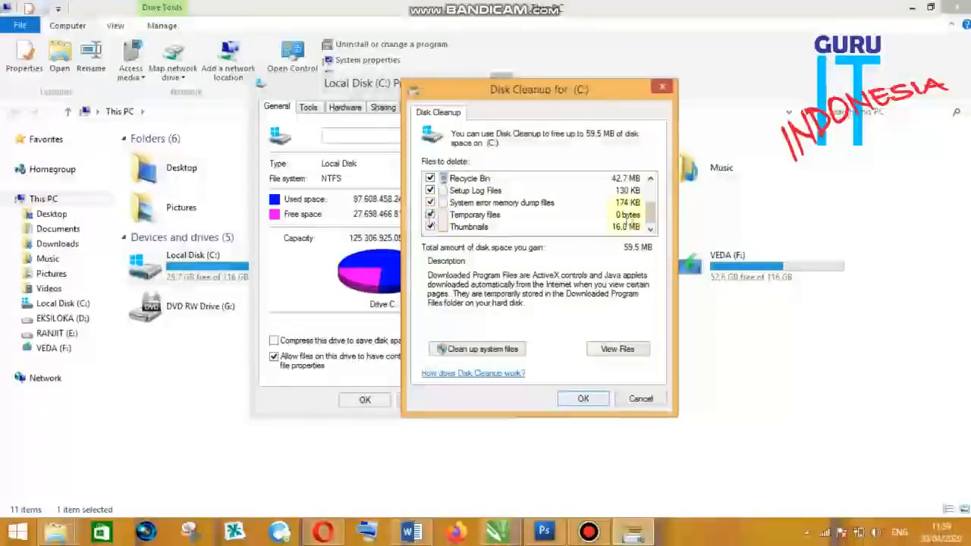
pyautogui.moveTo(652, 220); pyautogui.dragTo(665, 196)
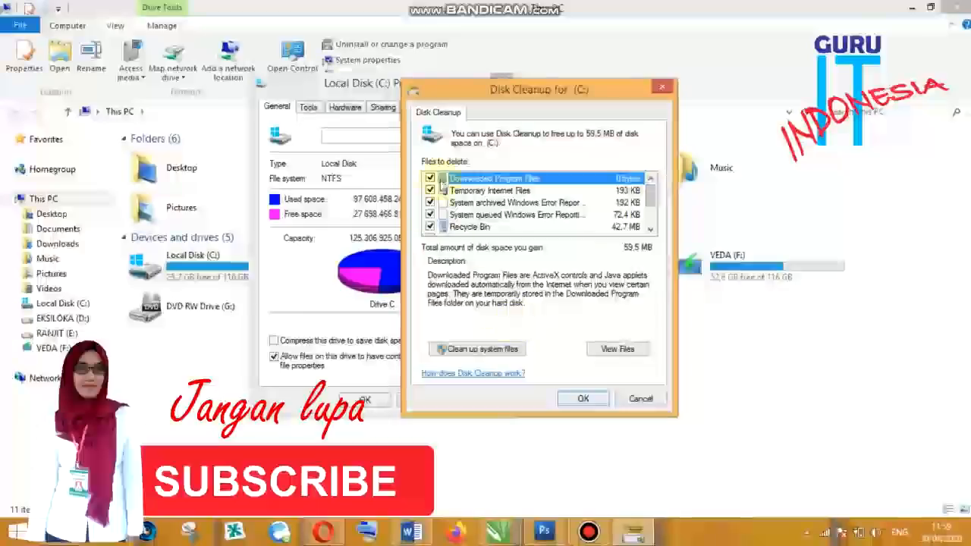
# - Run the disk cleanup, confirming permanent deletion of the files and continuing with administrator permission
pyautogui.click(582, 399)
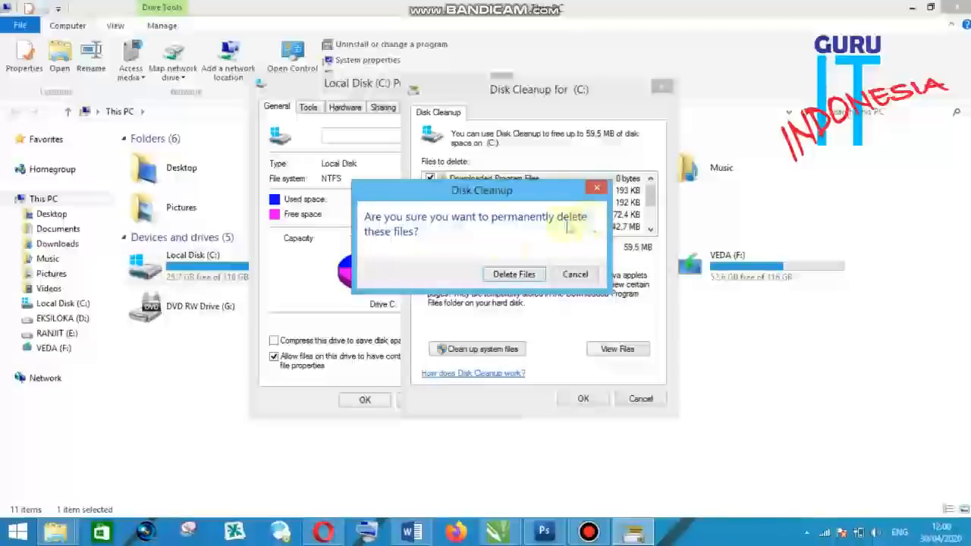
pyautogui.click(520, 275)
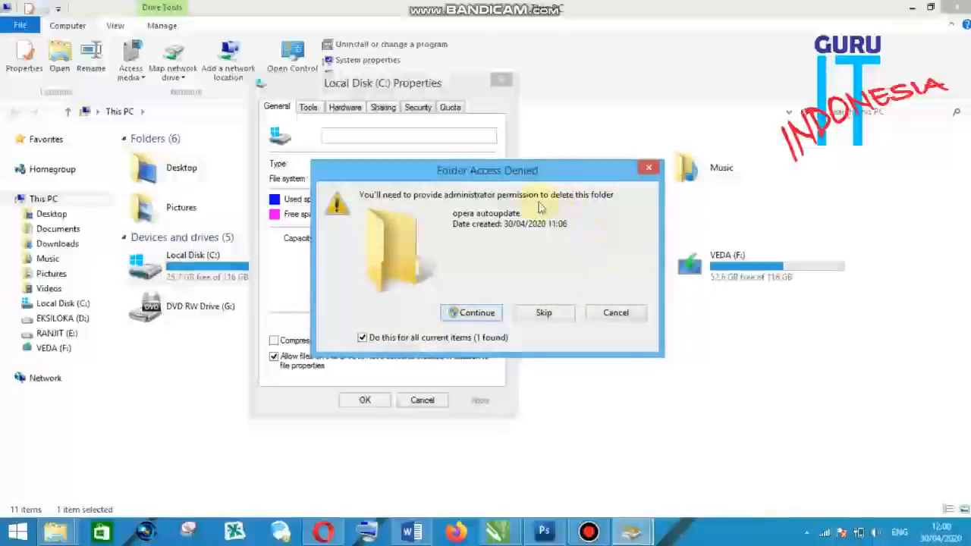
pyautogui.click(470, 314)
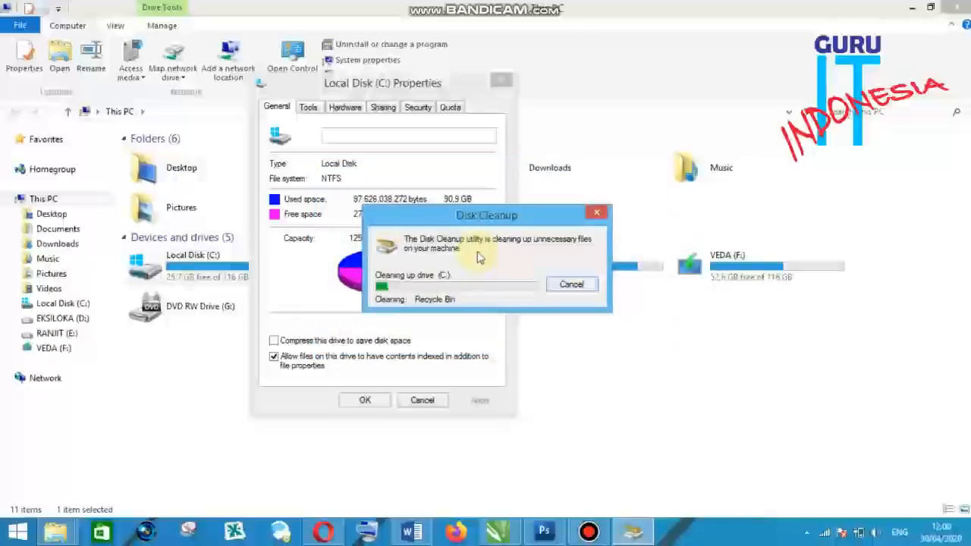